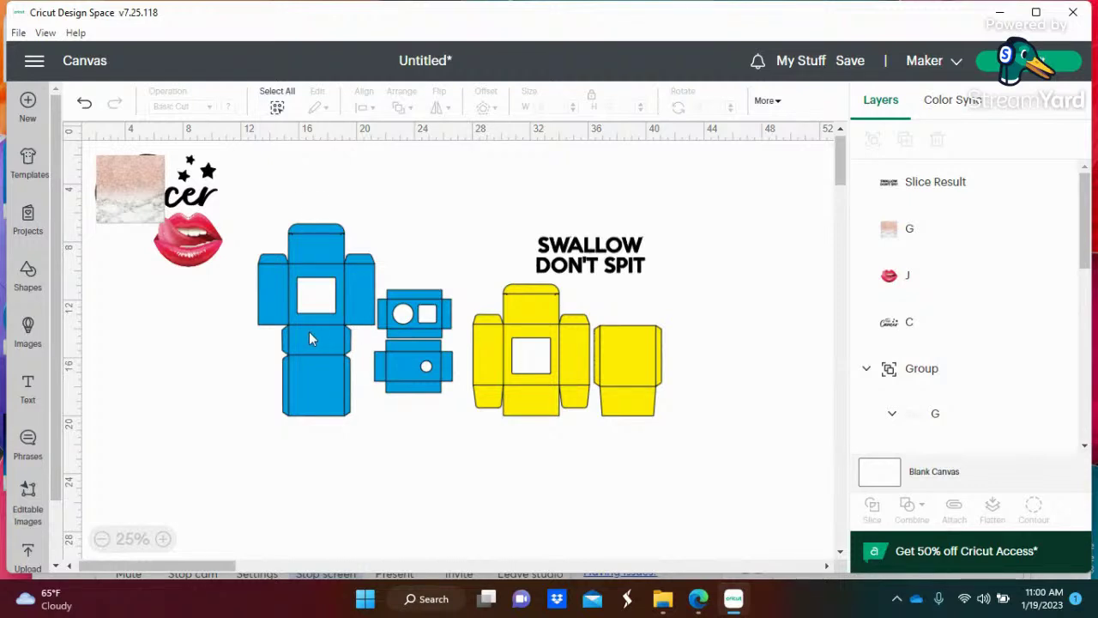
Ungroup the imported set of blue and yellow box templates.
left_click(312, 384)
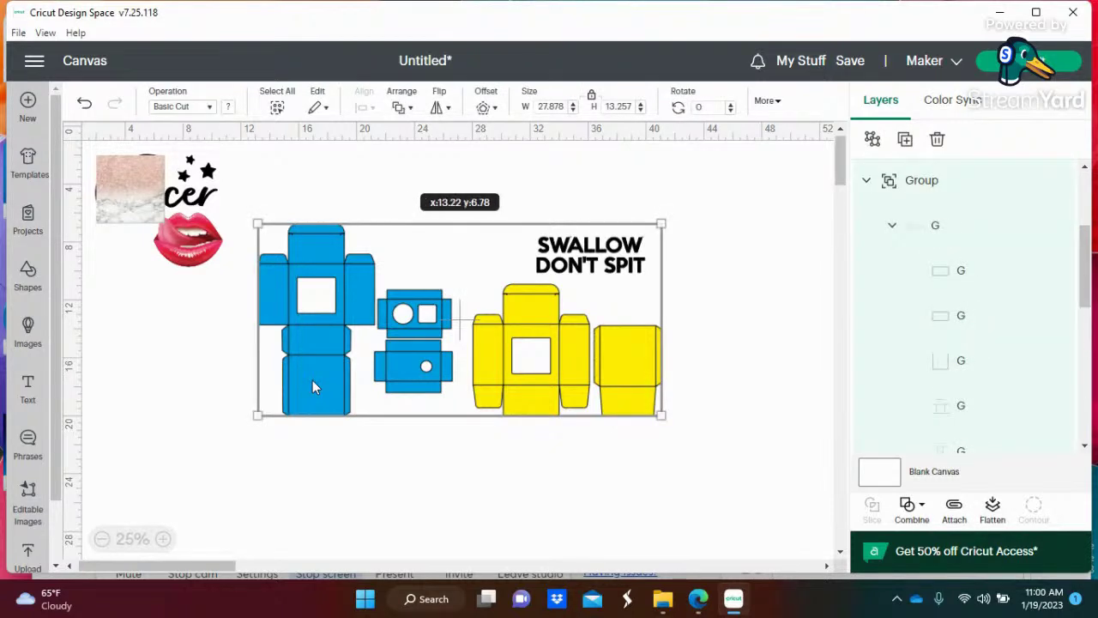
right_click(313, 385)
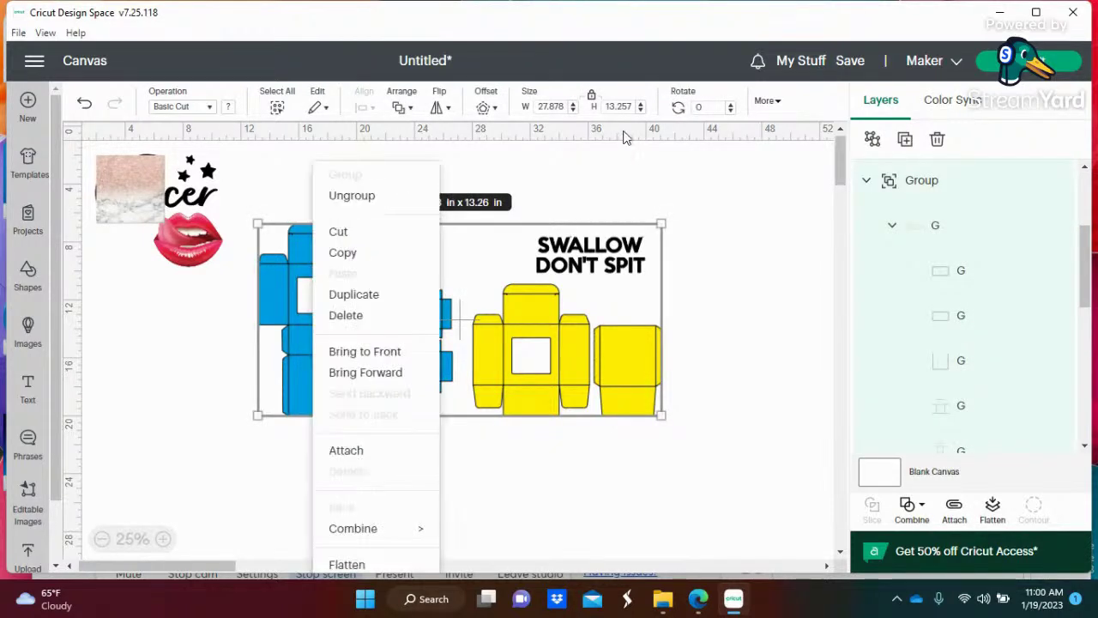
left_click(877, 147)
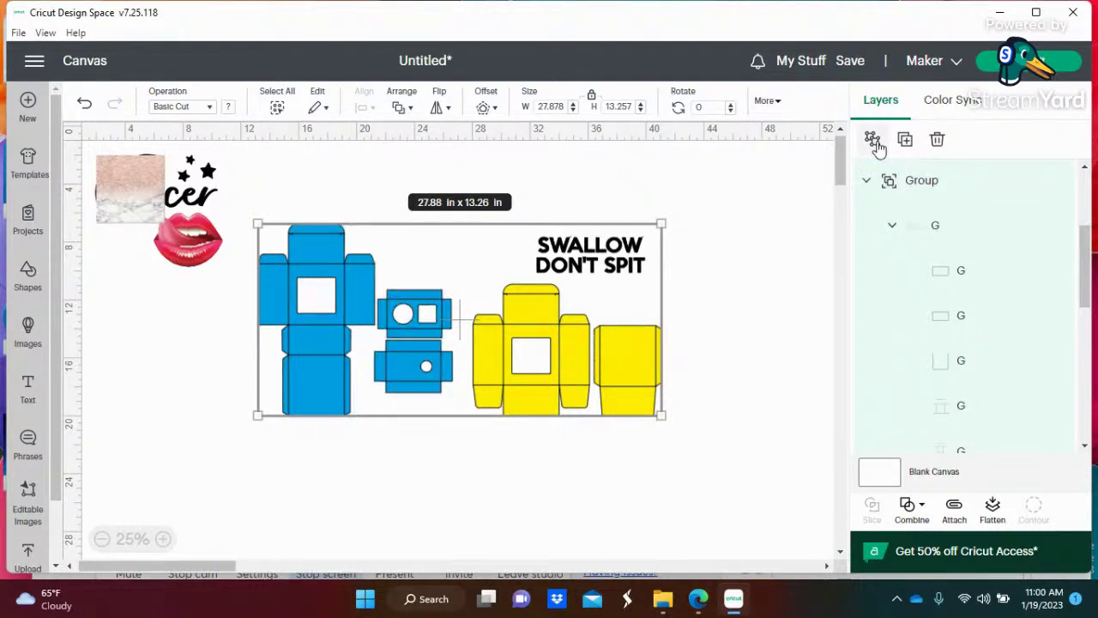
left_click(874, 142)
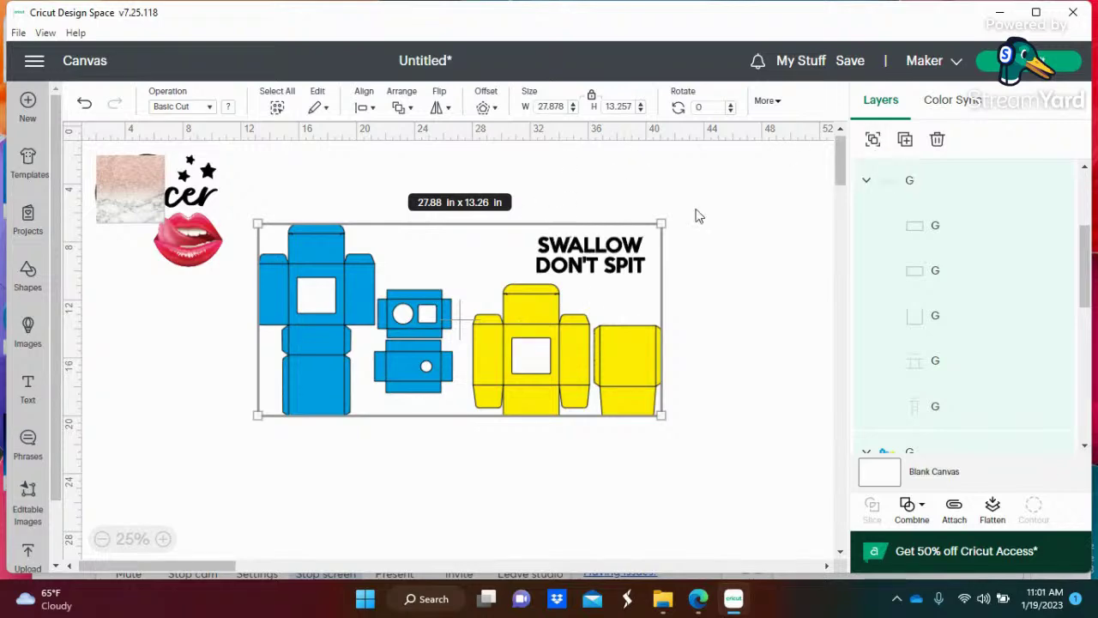
Ungroup the templates' fold-line group so each piece's fold lines become a separate object.
left_click(824, 225)
left_click(365, 293)
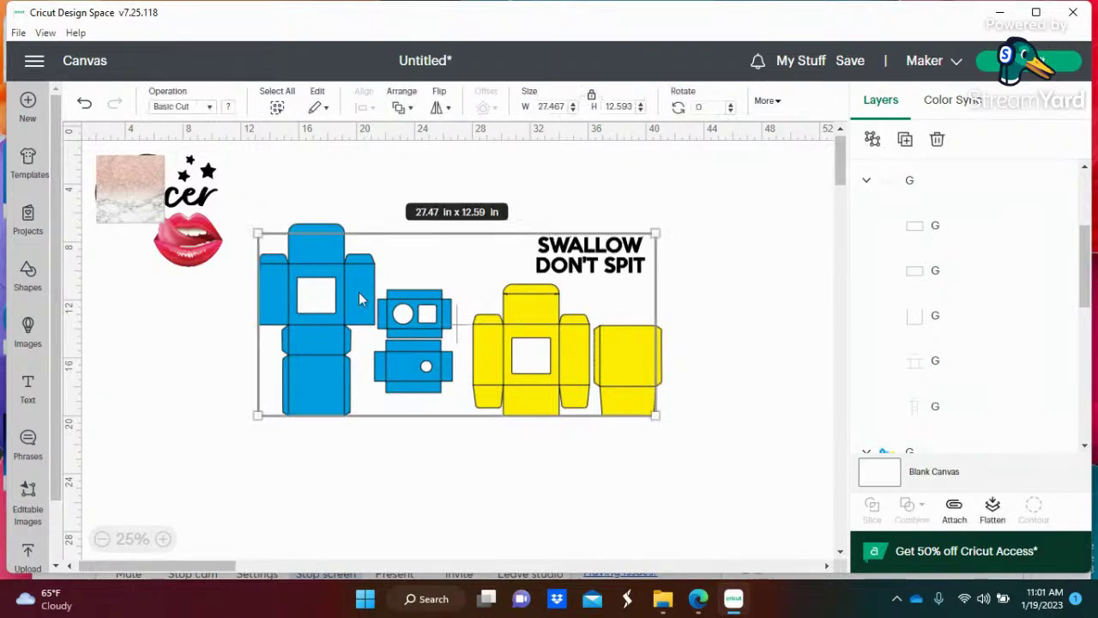
left_click(873, 139)
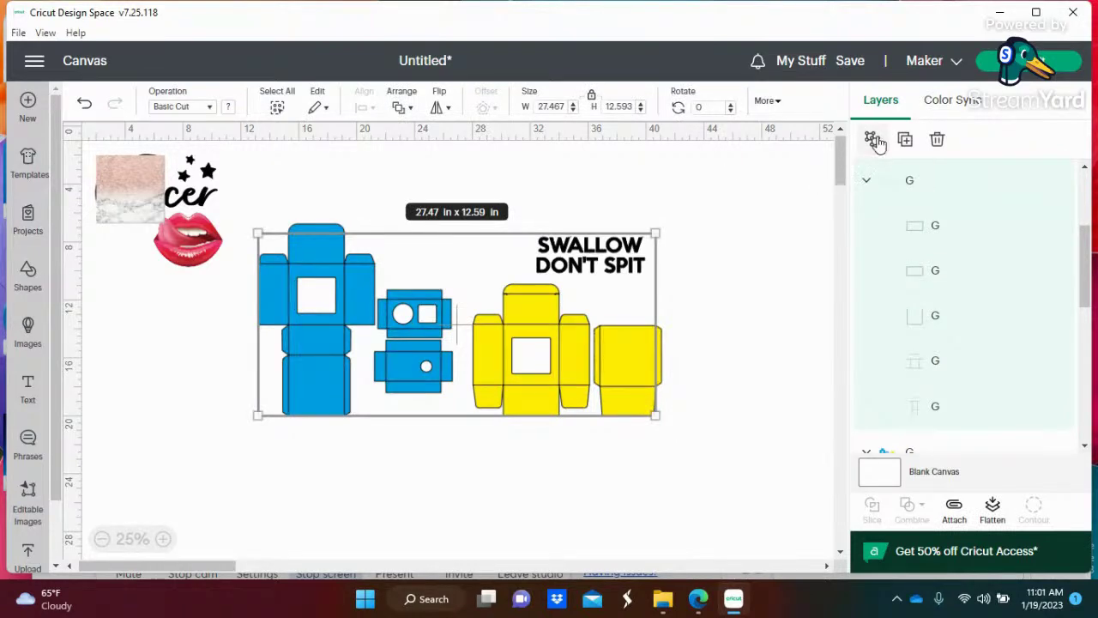
left_click(772, 239)
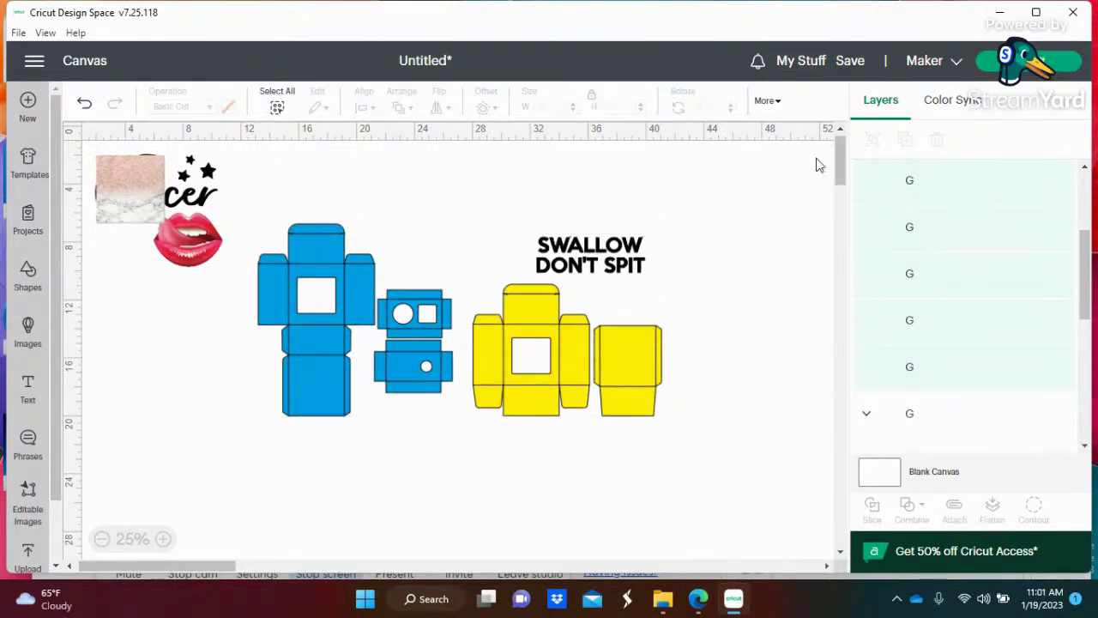
Check the separate fold lines on the large blue box and the small two-cutout piece, and examine the templates up close.
left_click(311, 248)
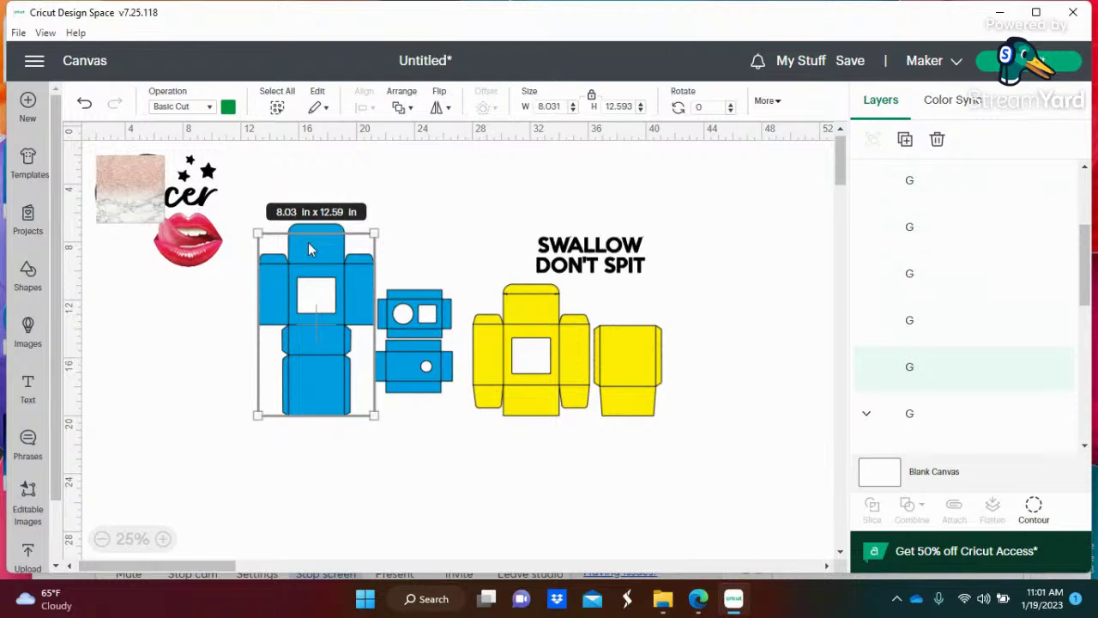
left_click(403, 314)
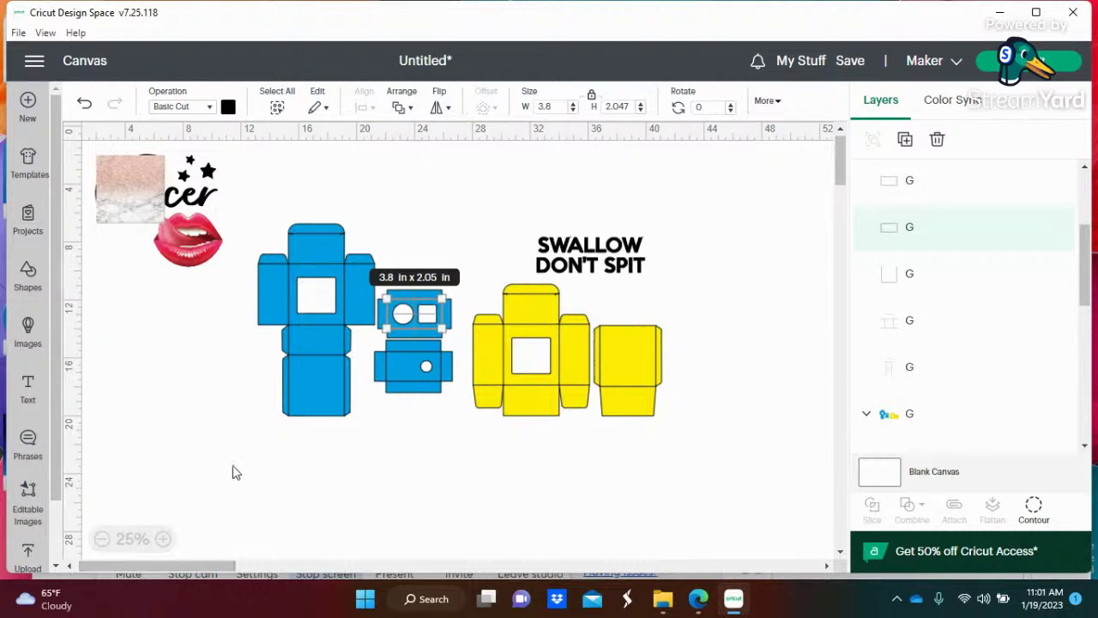
left_click(164, 540)
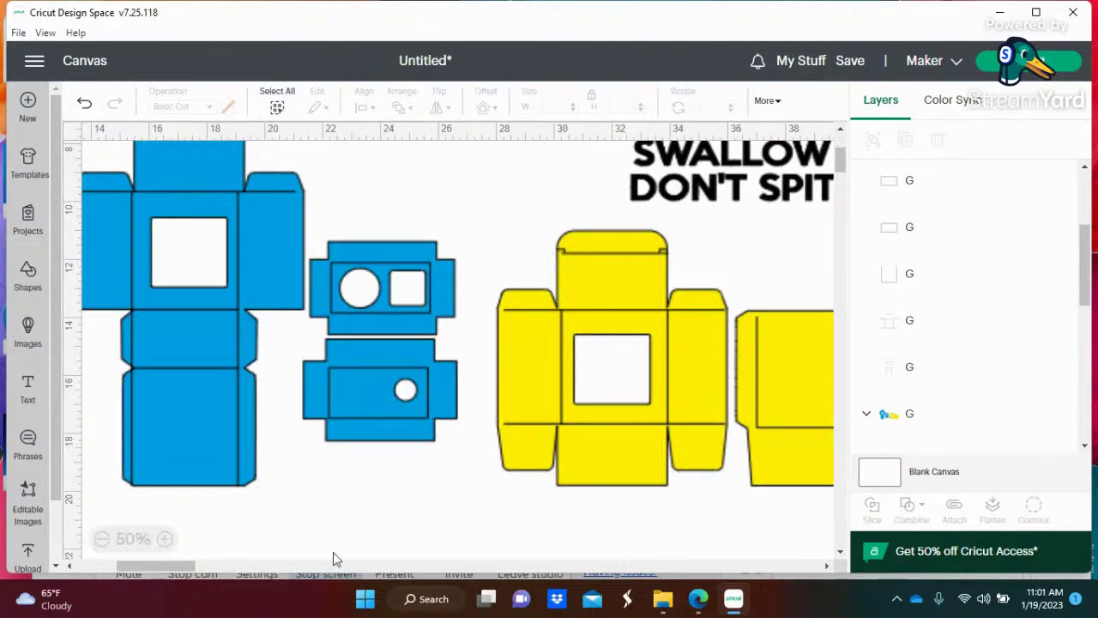
left_click_drag(144, 566, 120, 566)
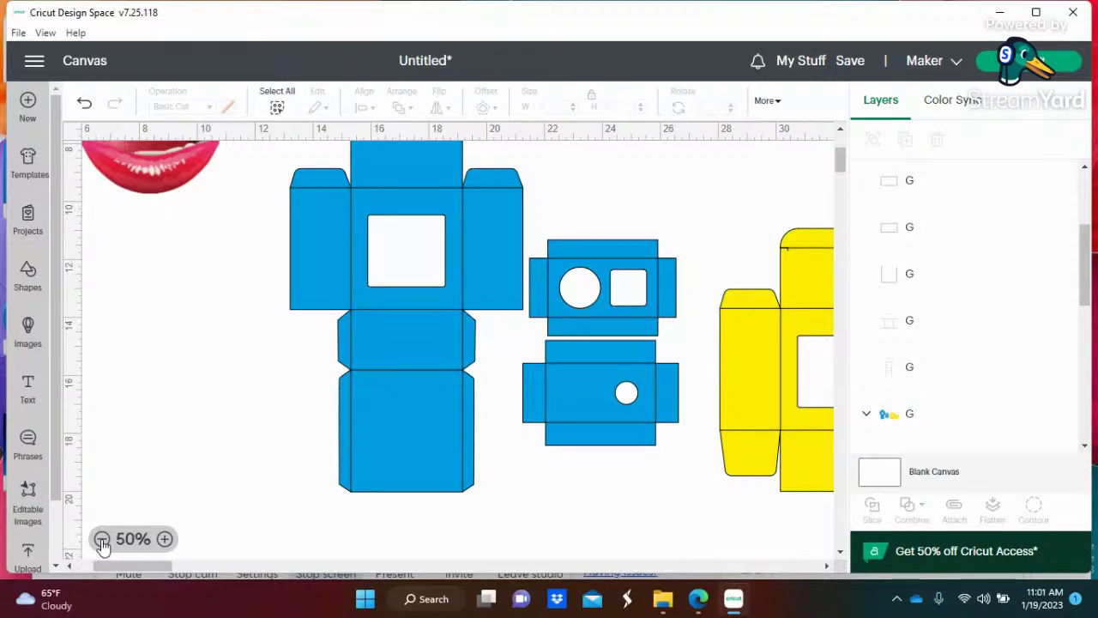
left_click(103, 539)
Move all box templates together with the SWALLOW DON'T SPIT text farther right and down, away from the other artwork.
left_click_drag(247, 192, 717, 499)
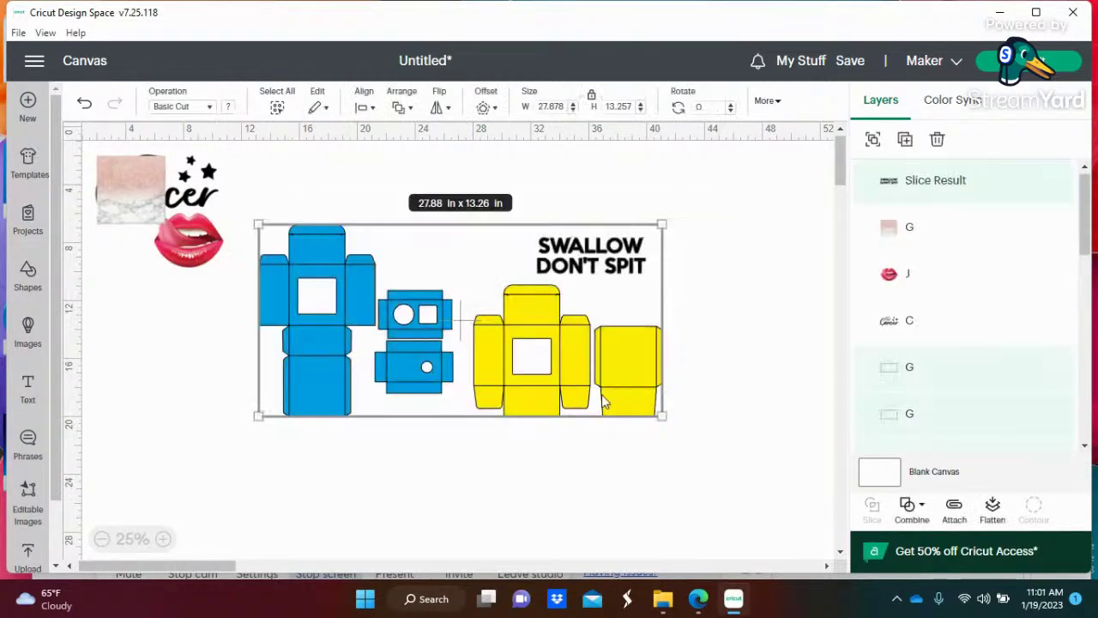
left_click_drag(601, 393, 679, 434)
left_click(570, 526)
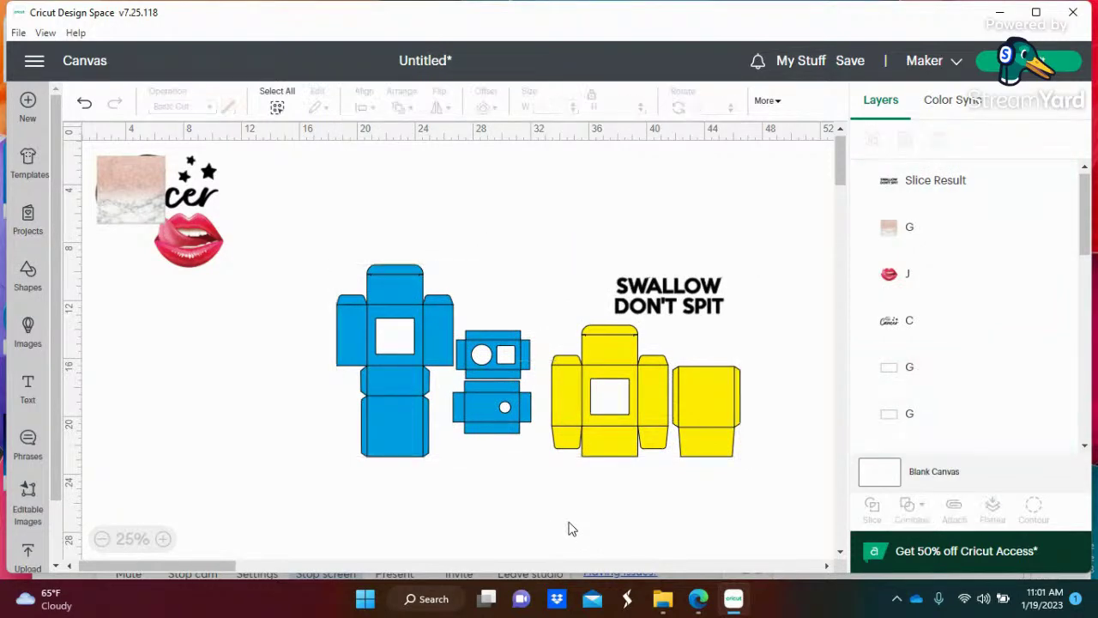
Move the large blue box's fold lines off the template into the empty area beside it.
left_click_drag(328, 480, 453, 227)
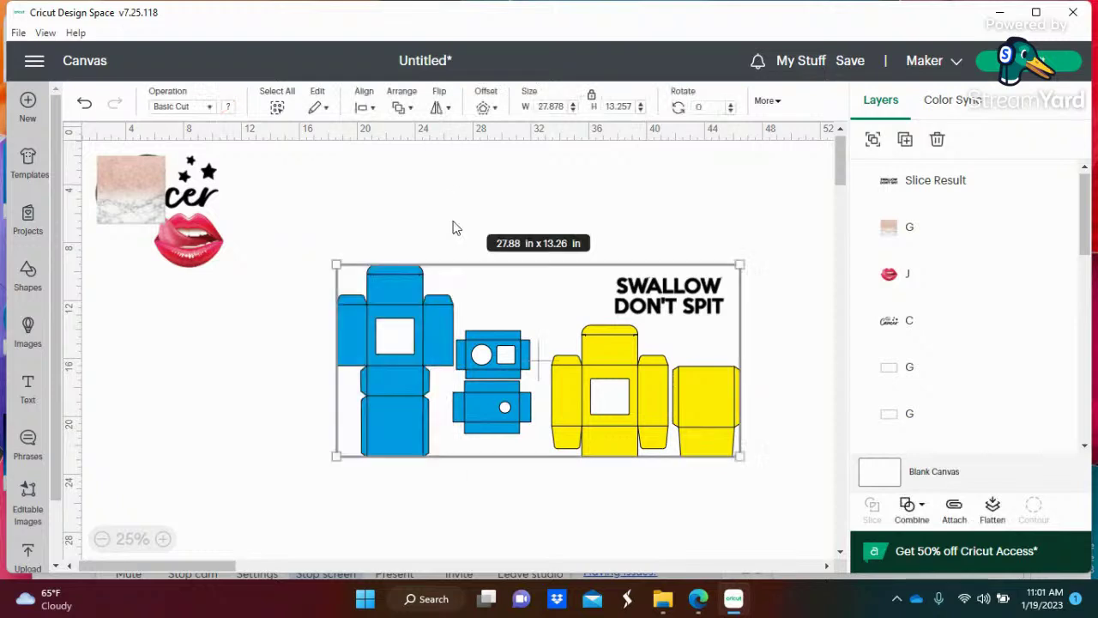
left_click(314, 409)
left_click(397, 374)
left_click_drag(398, 374, 260, 359)
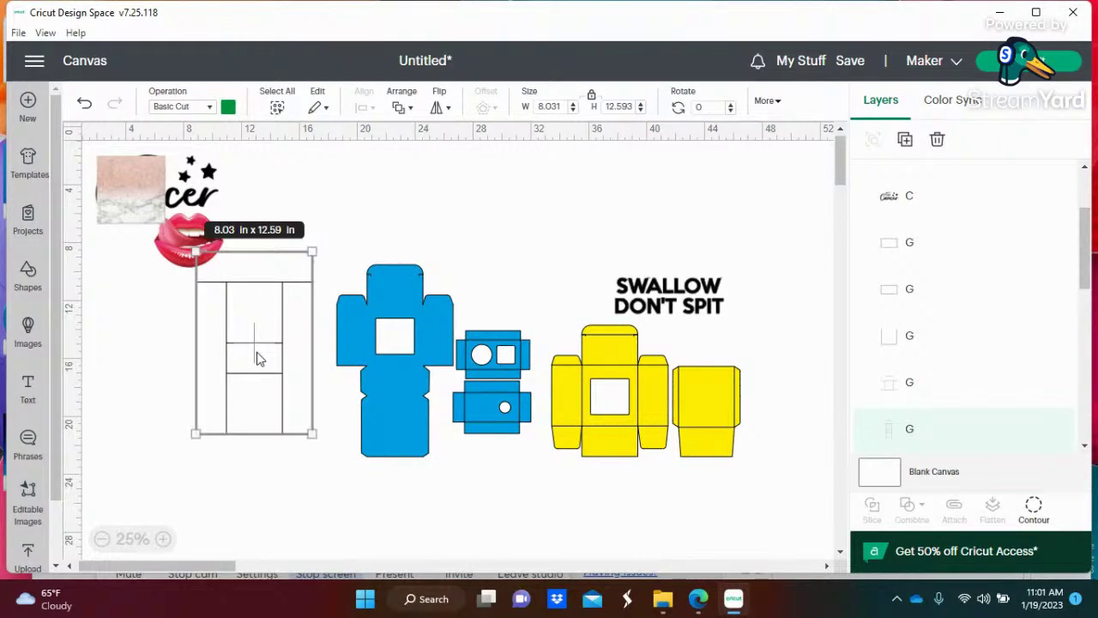
Ungroup the blue and yellow template shapes so each box piece can be selected separately.
left_click(386, 383)
right_click(386, 390)
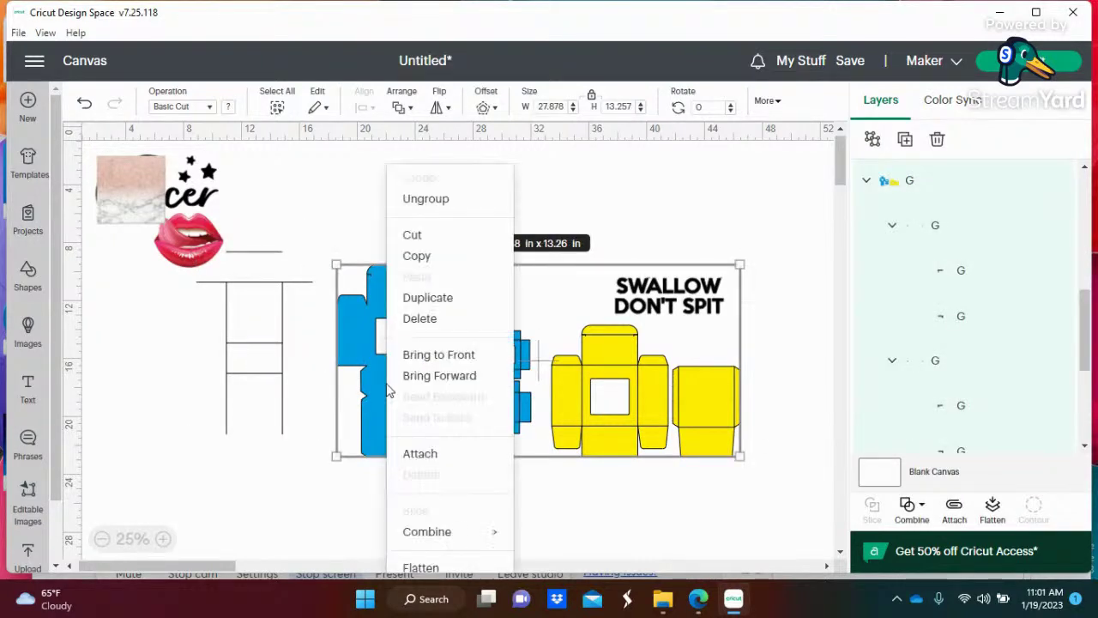
left_click(401, 350)
left_click(401, 351)
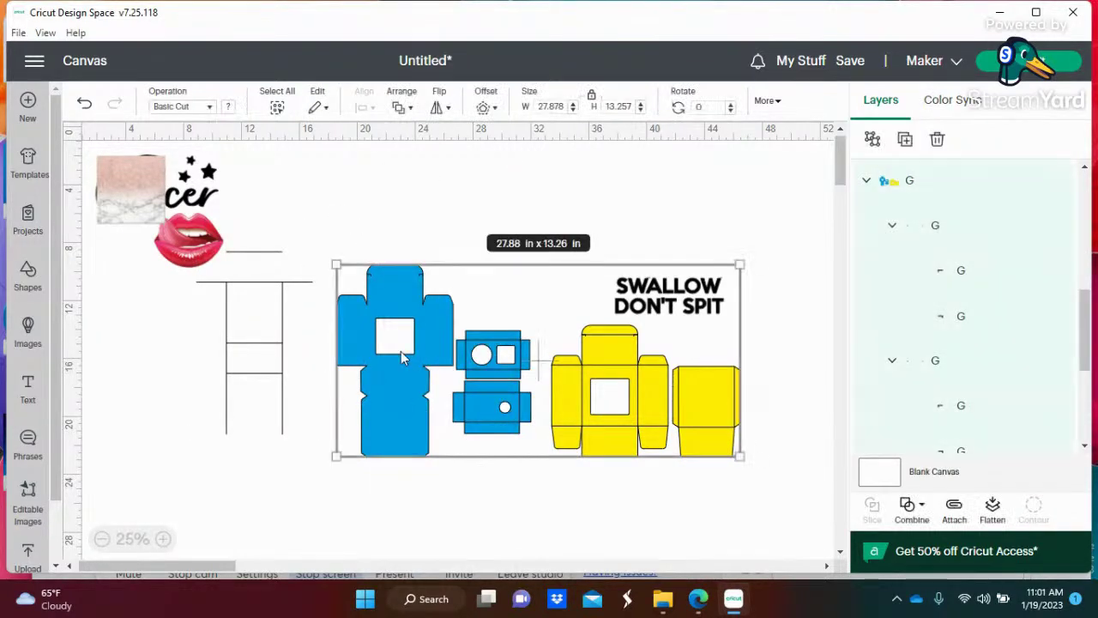
left_click(872, 142)
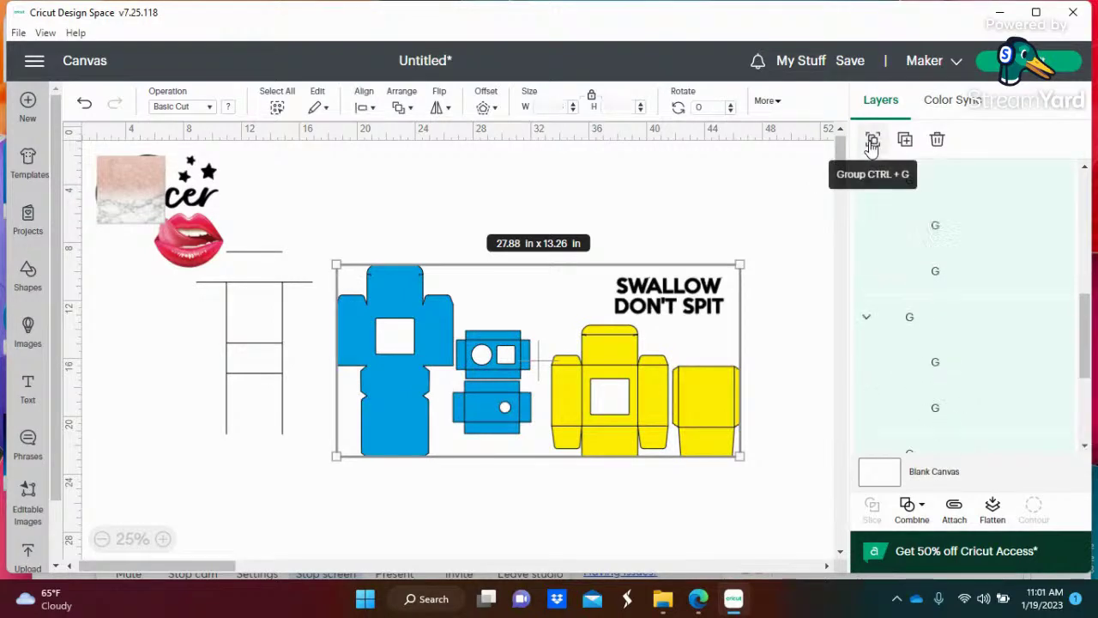
left_click(603, 188)
Delete the large blue box template together with its fold lines.
left_click(385, 345)
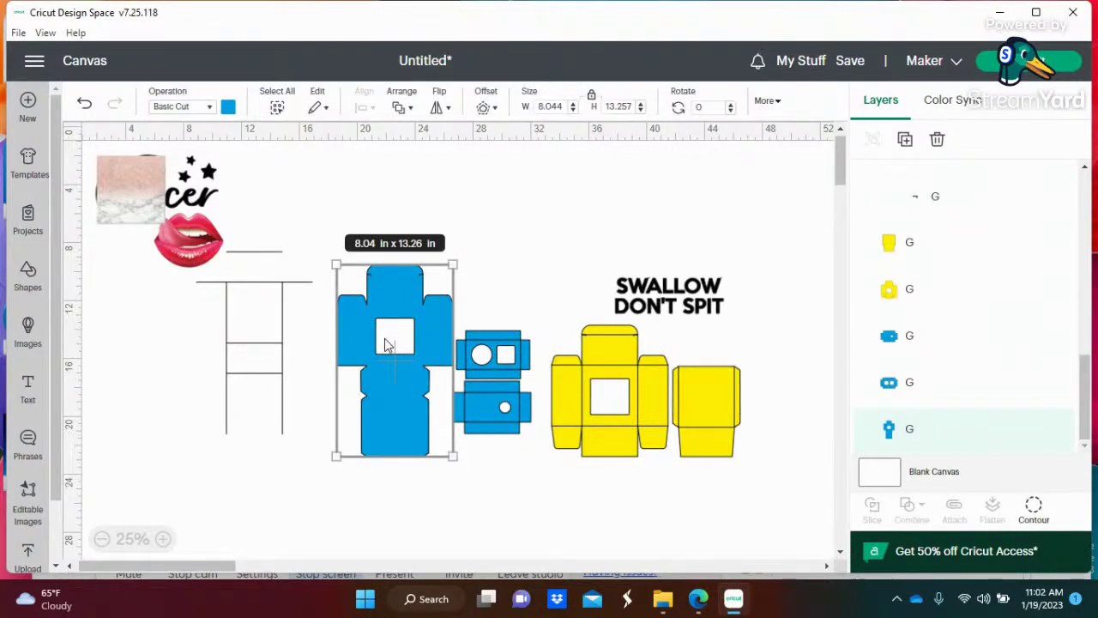
left_click_drag(229, 352, 309, 369)
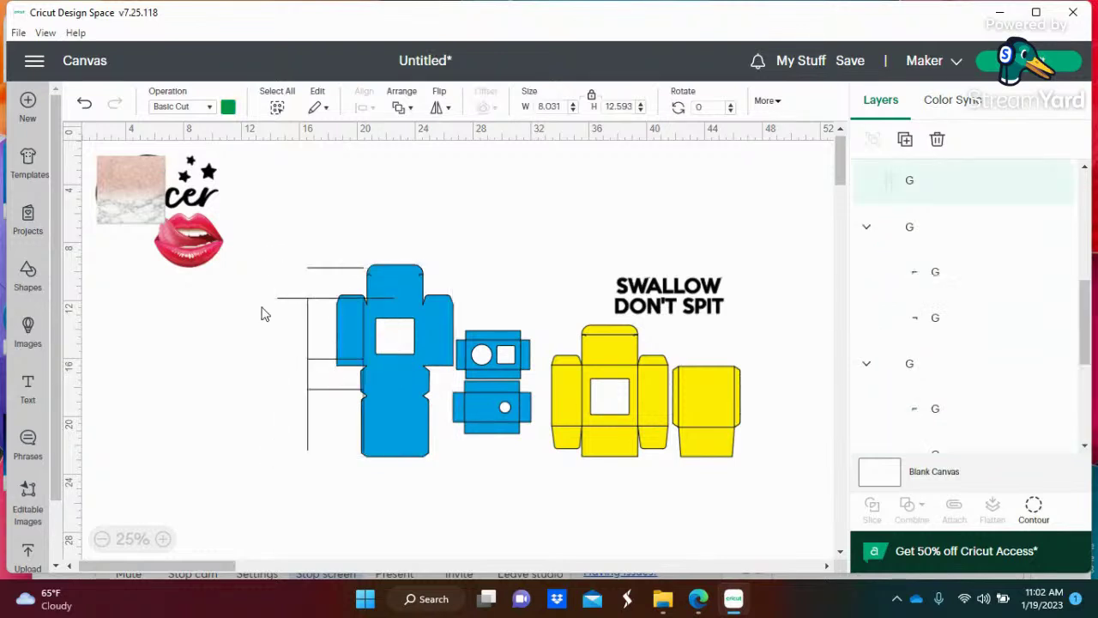
mouse_move(381, 206)
left_mouse_down()
mouse_move(326, 466)
mouse_move(335, 476)
left_mouse_up()
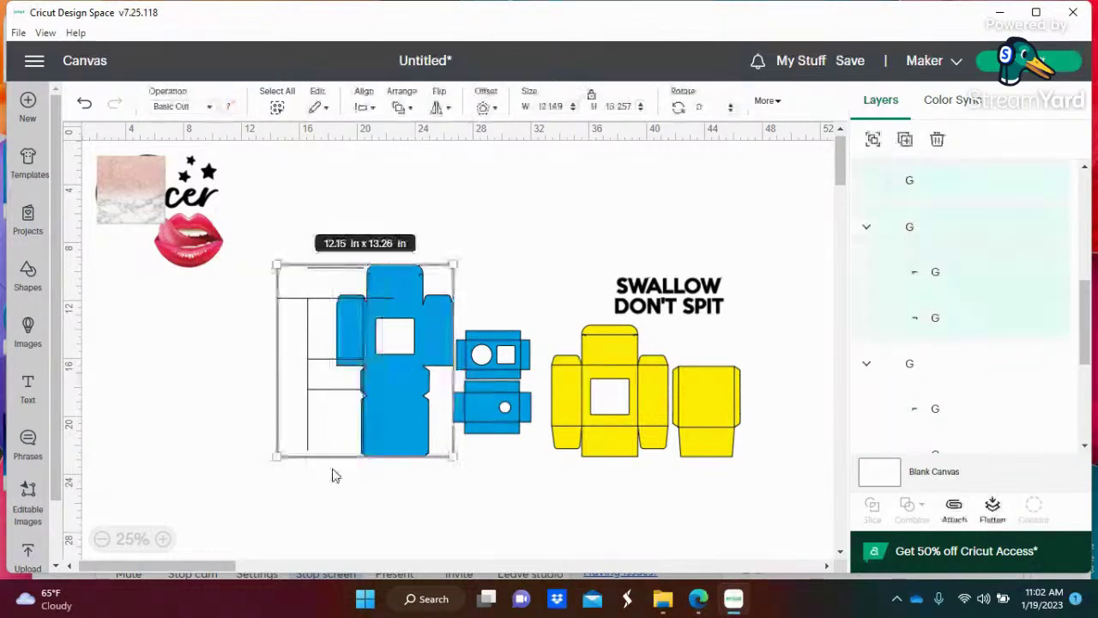
key("Delete")
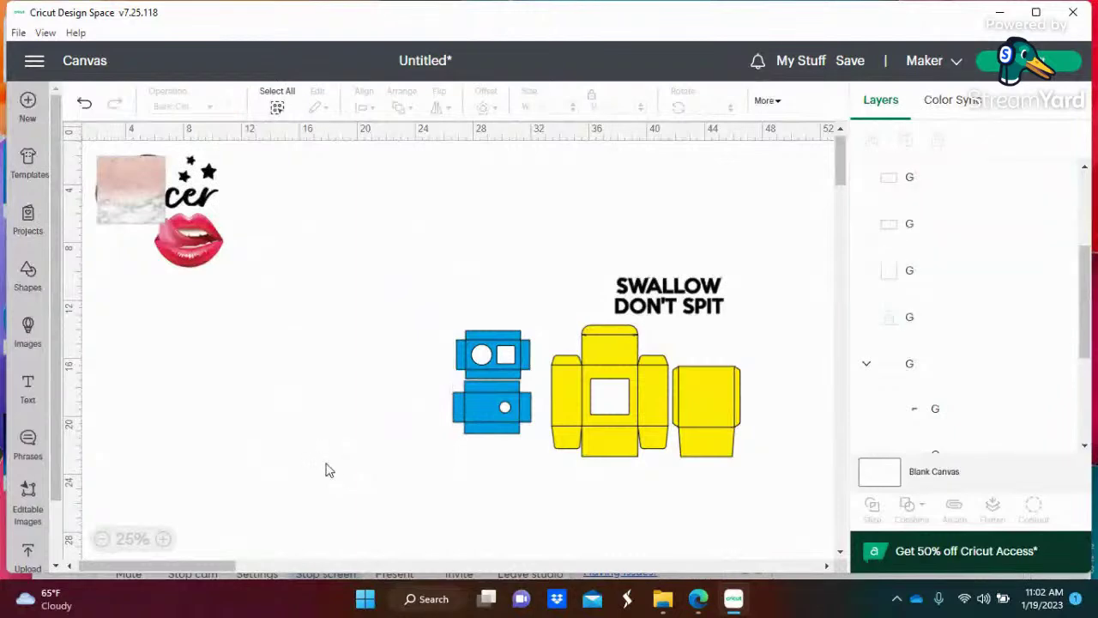
Move the SWALLOW DON'T SPIT text beside the lips artwork, and shift the remaining blue and yellow templates left.
left_click_drag(439, 281, 314, 210)
left_click(752, 309)
left_click_drag(439, 273, 781, 516)
left_click_drag(650, 448, 509, 420)
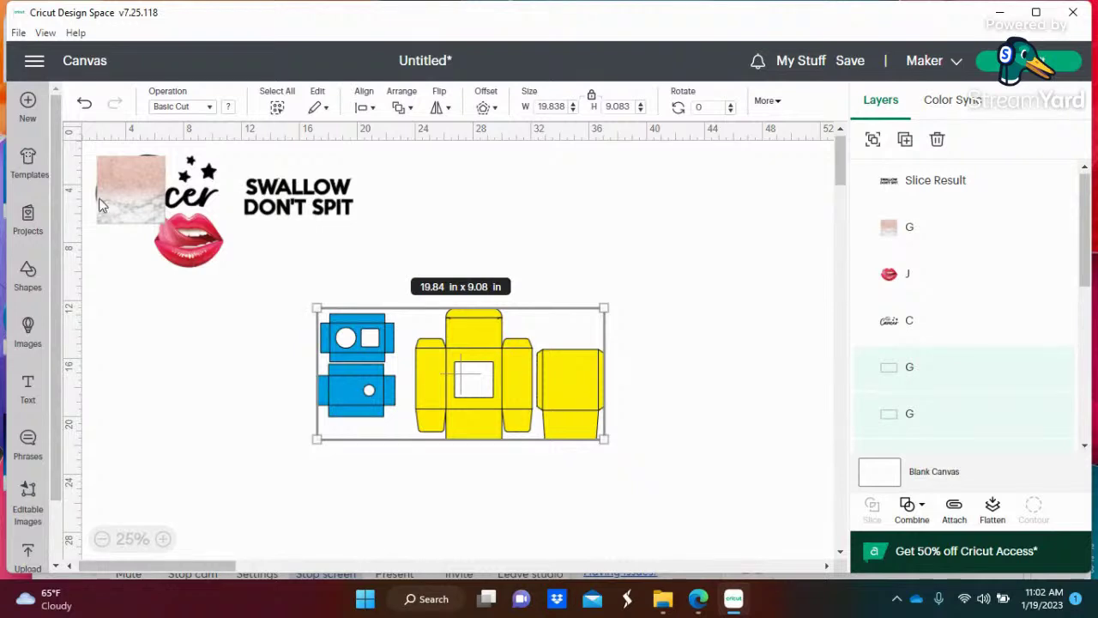
Move the glitter image, lips, Cancer artwork and SWALLOW DON'T SPIT text together below the templates.
left_click_drag(131, 285, 339, 177)
left_click_drag(260, 197, 325, 489)
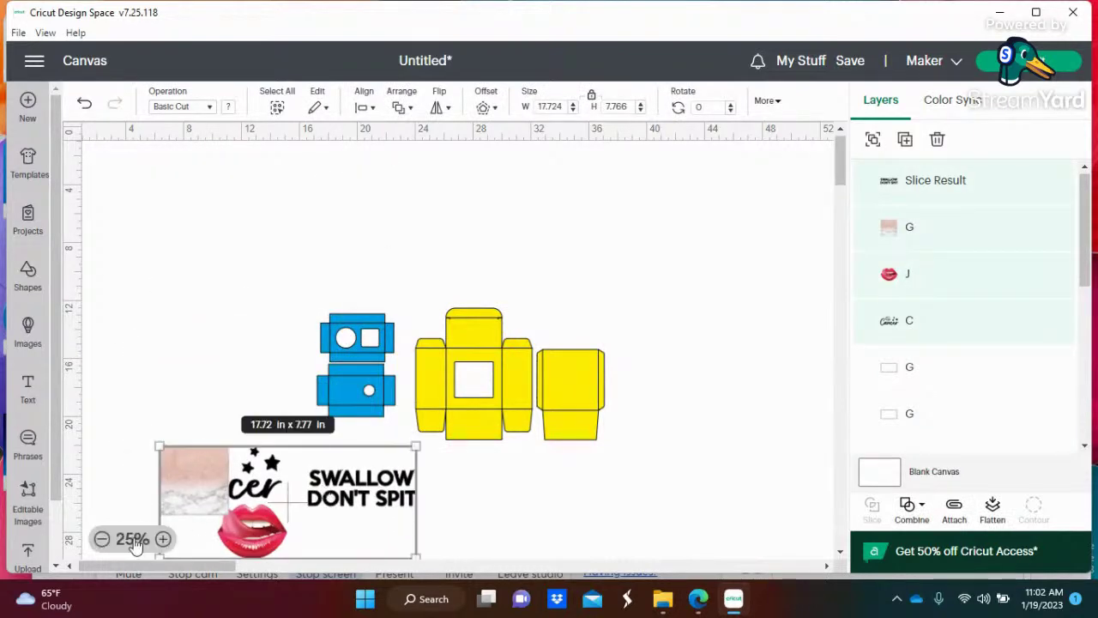
Try pulling the fold-line rectangle off the small blue two-cutout piece, and undo the move.
left_click(162, 539)
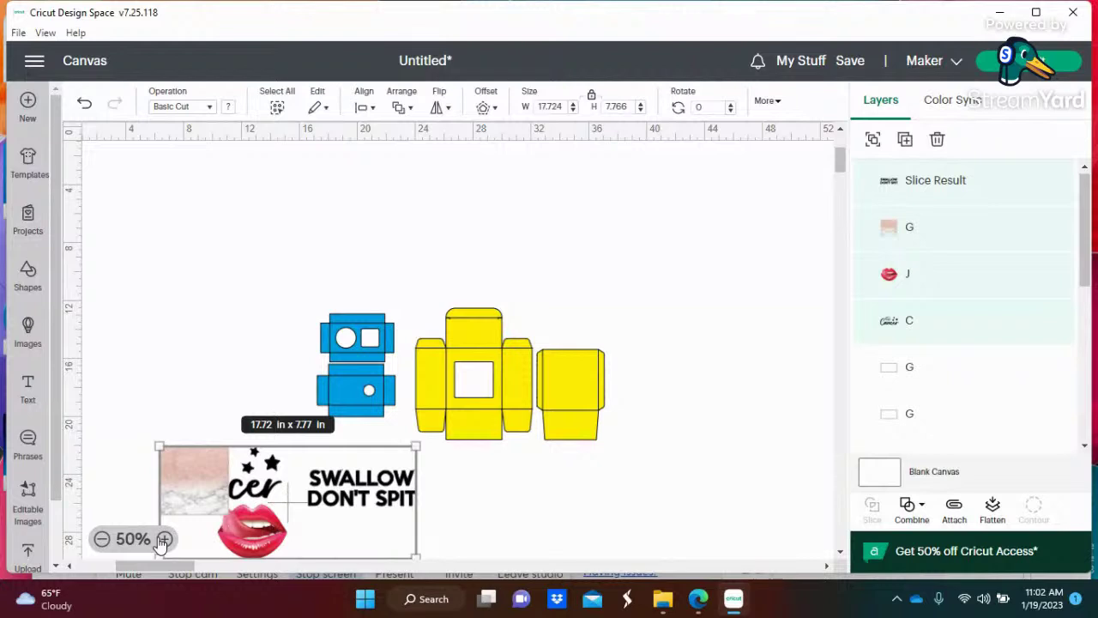
left_click(162, 539)
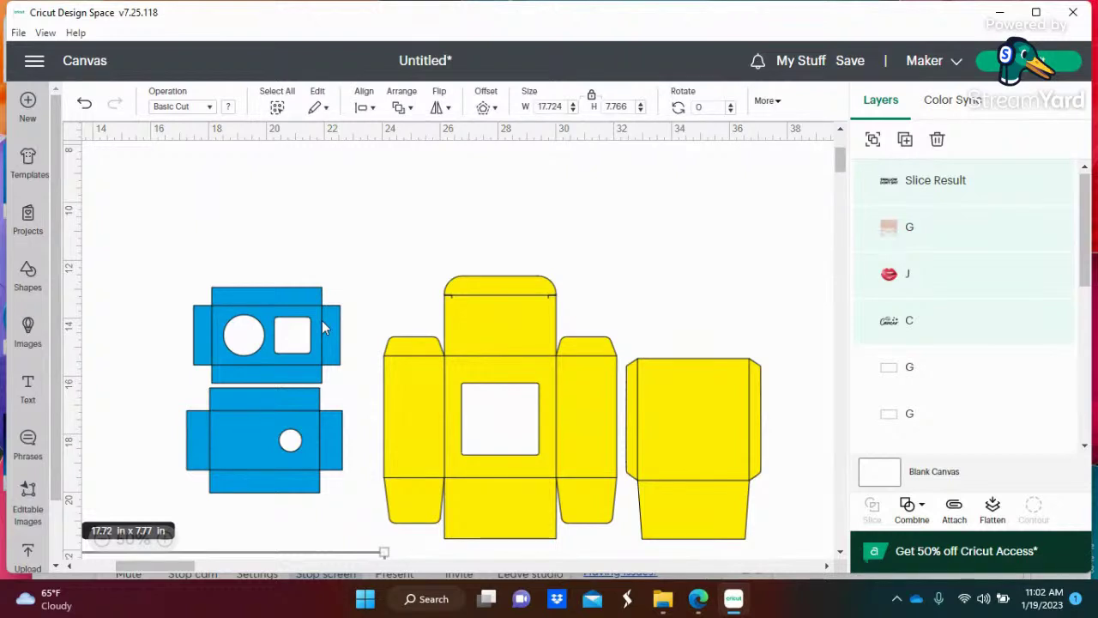
left_click_drag(321, 327, 397, 231)
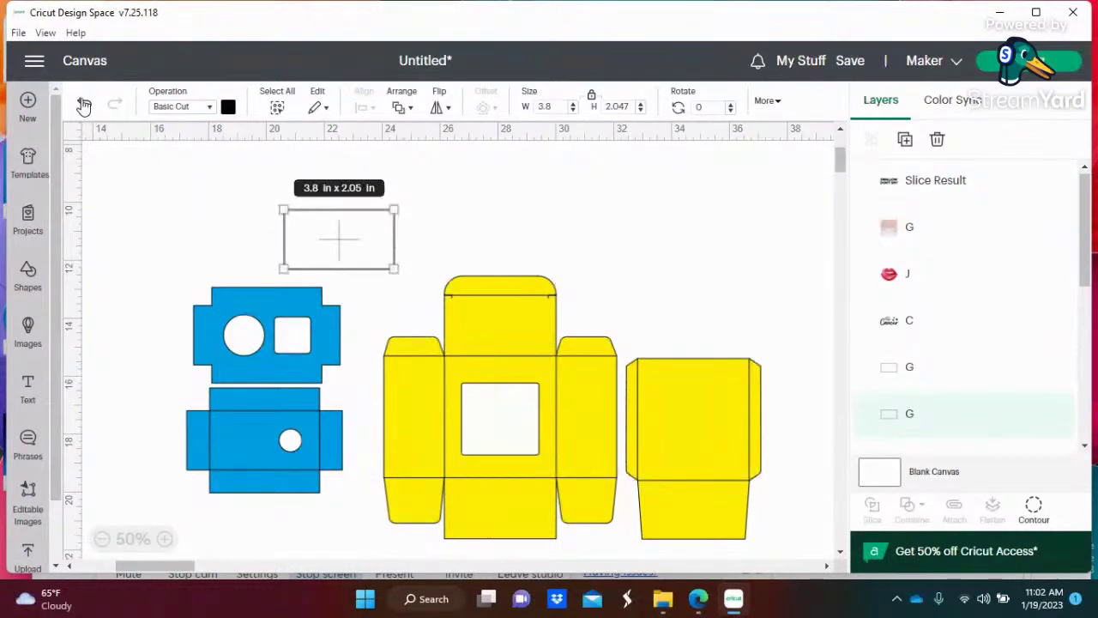
left_click(83, 105)
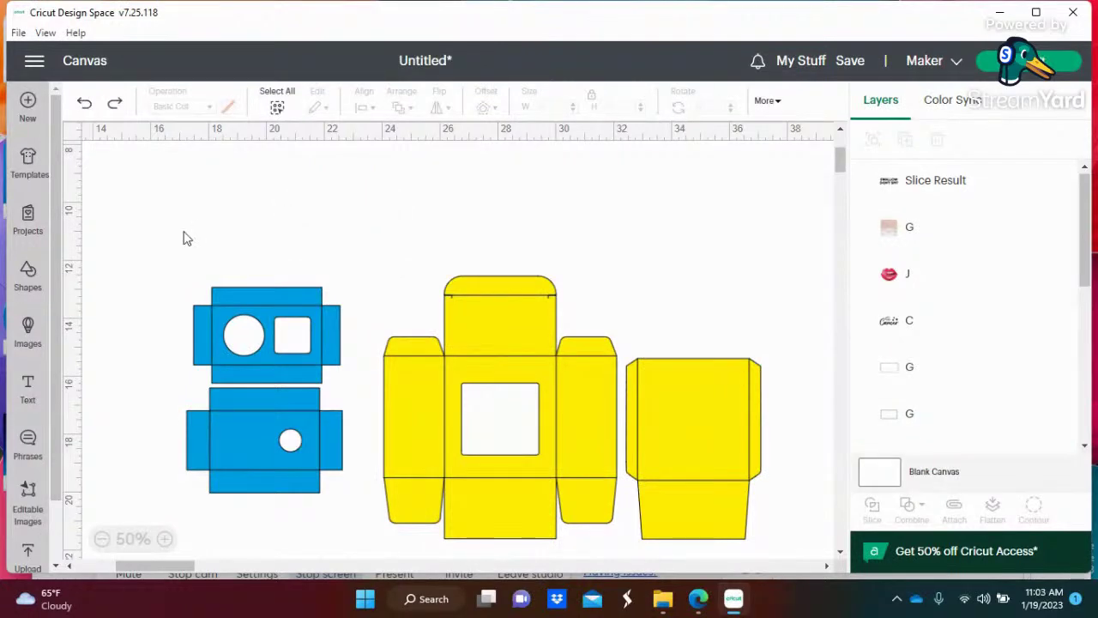
Try shifting the small blue two-cutout piece away from its fold lines, and undo the move.
left_click(241, 311)
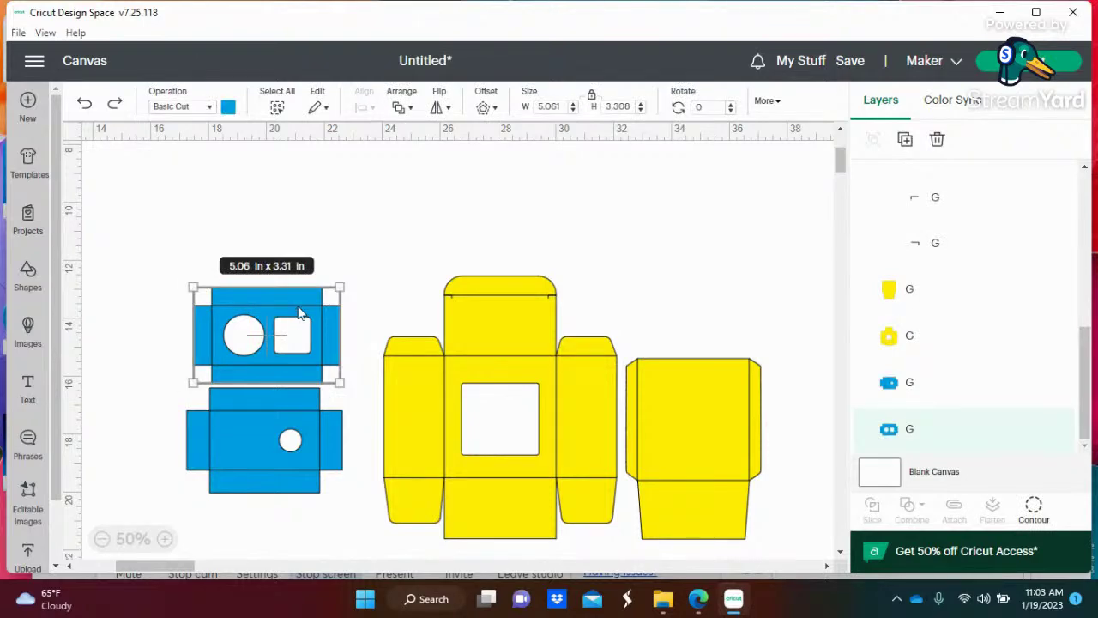
left_click_drag(301, 314, 325, 308)
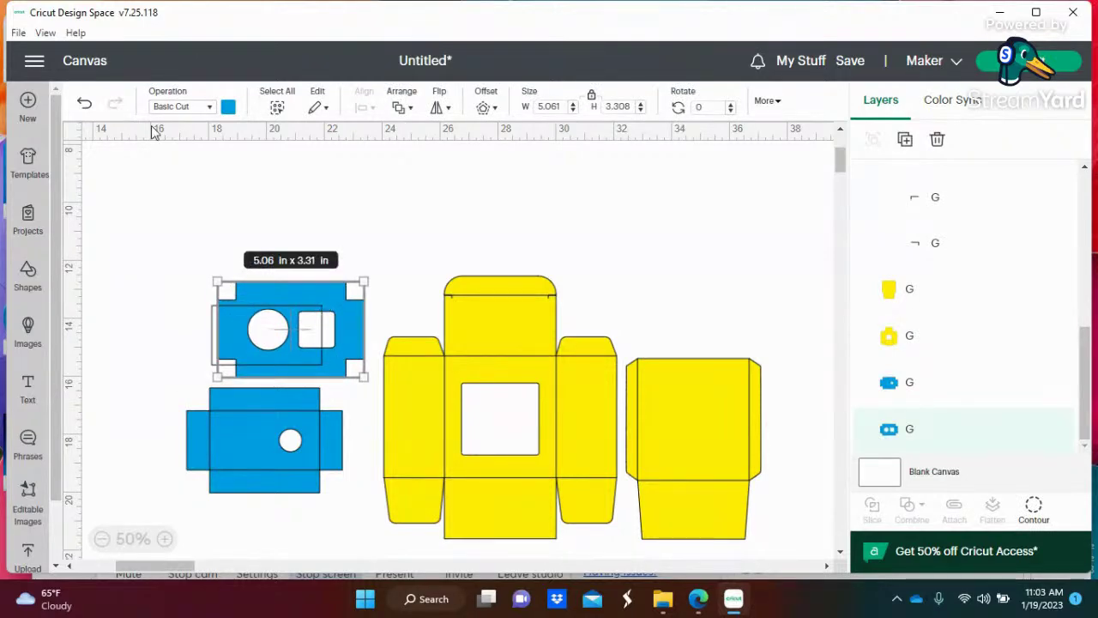
left_click(84, 107)
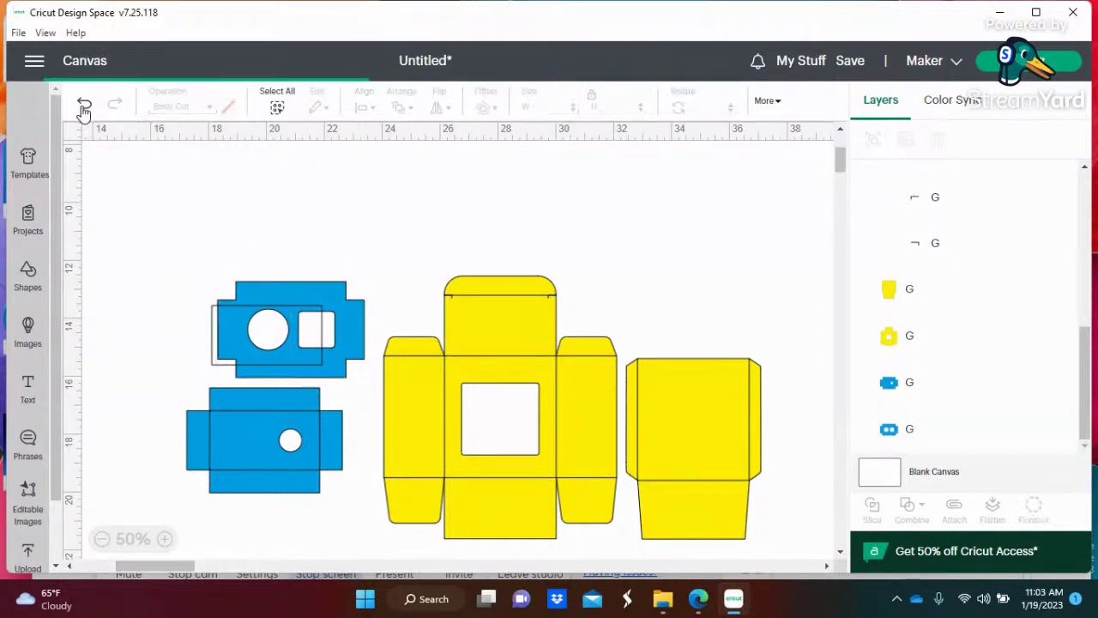
left_click(84, 107)
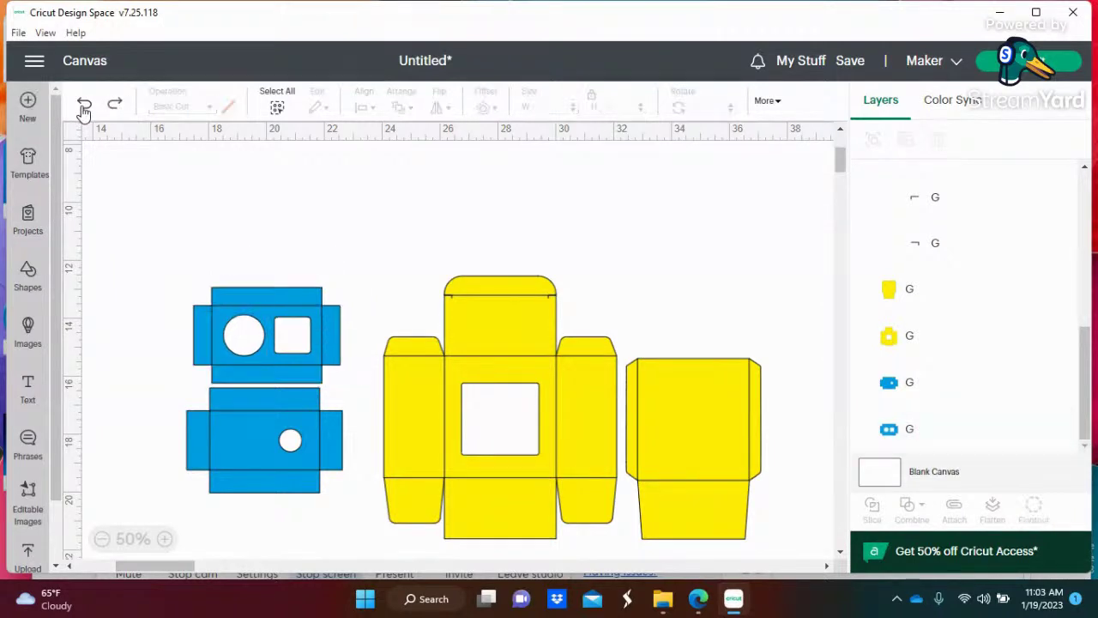
Select the fold-line rectangle on the small blue two-cutout piece and review its operation choices, including Score.
left_click(312, 365)
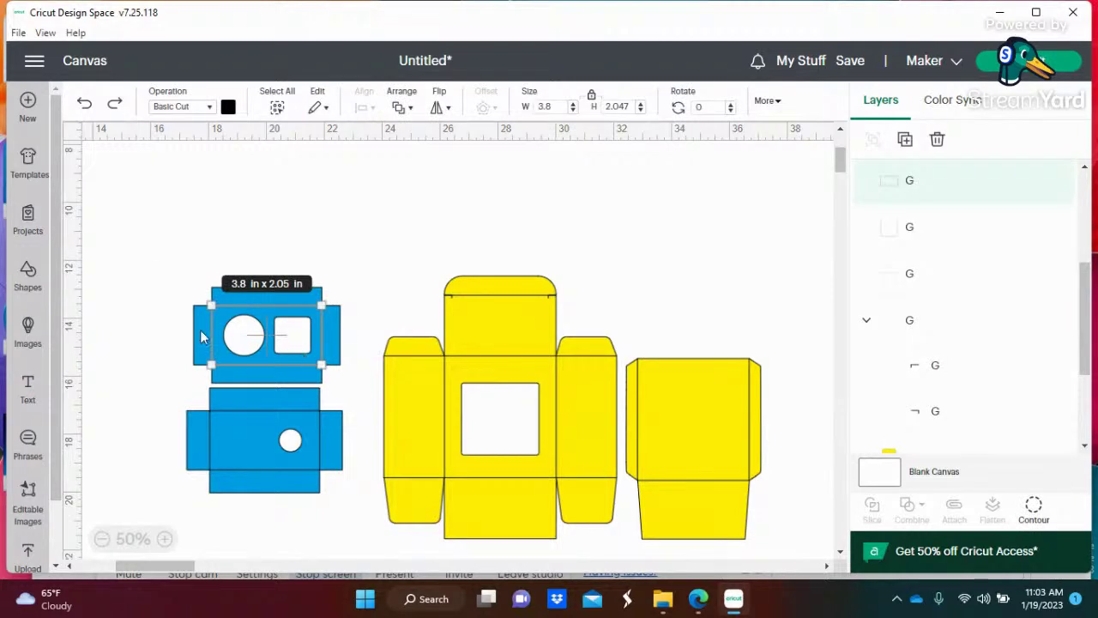
left_click(210, 109)
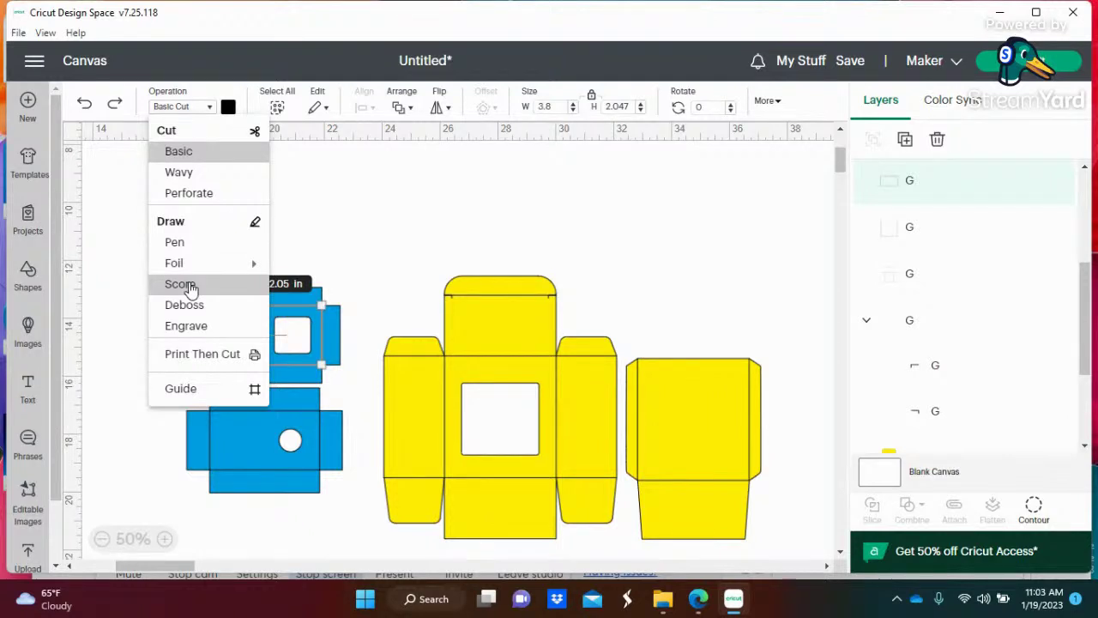
key("Escape")
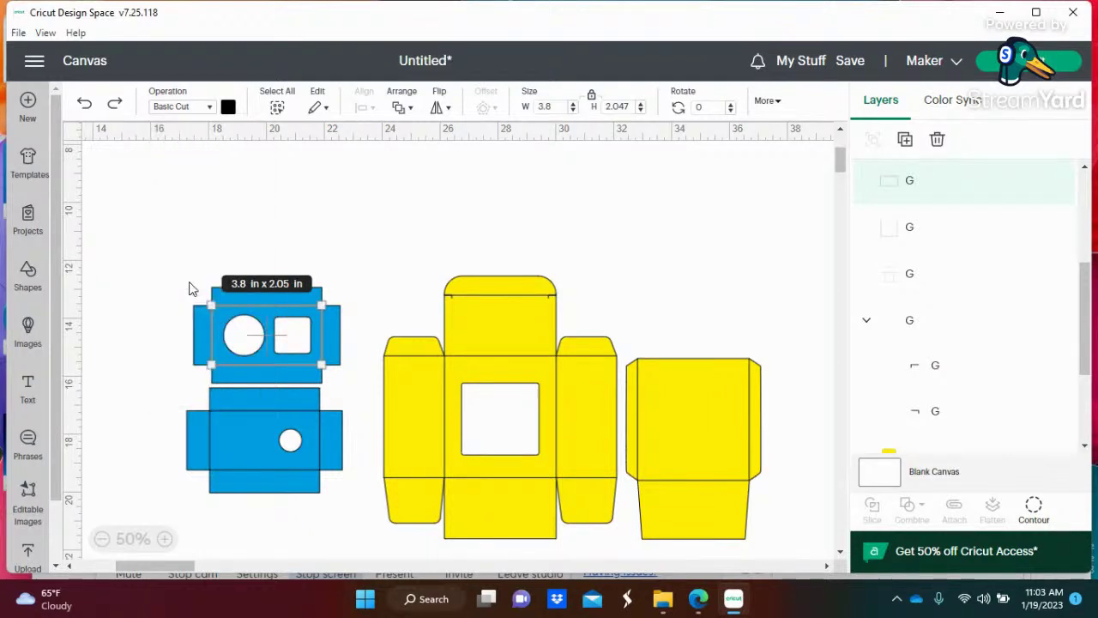
Change the fold-line rectangles on both small blue pieces to the Score operation.
left_click(381, 251)
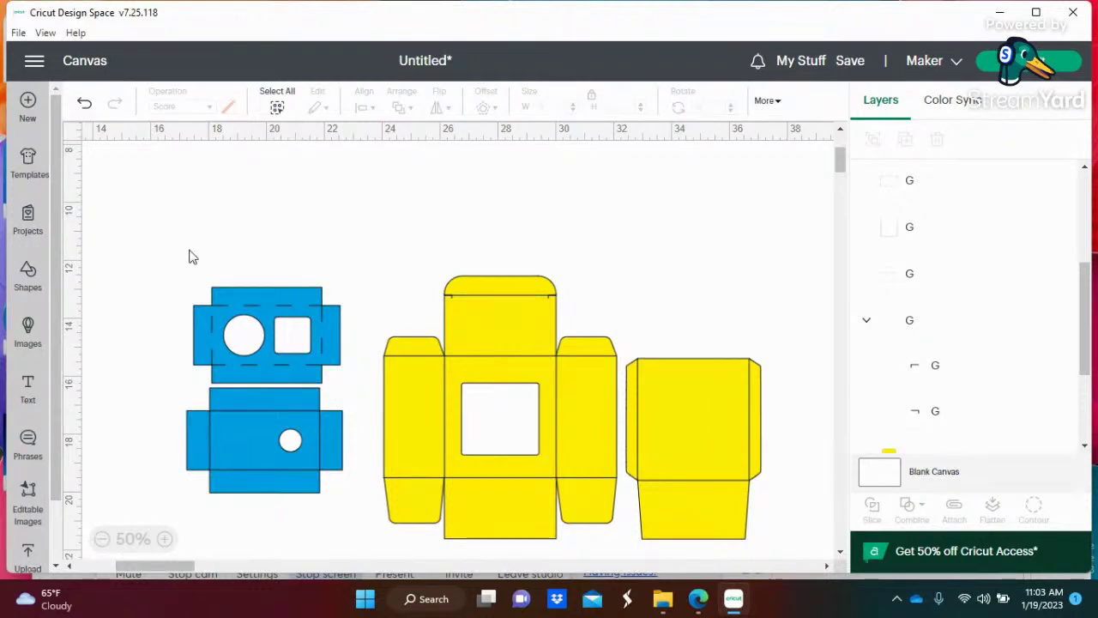
left_click(241, 412)
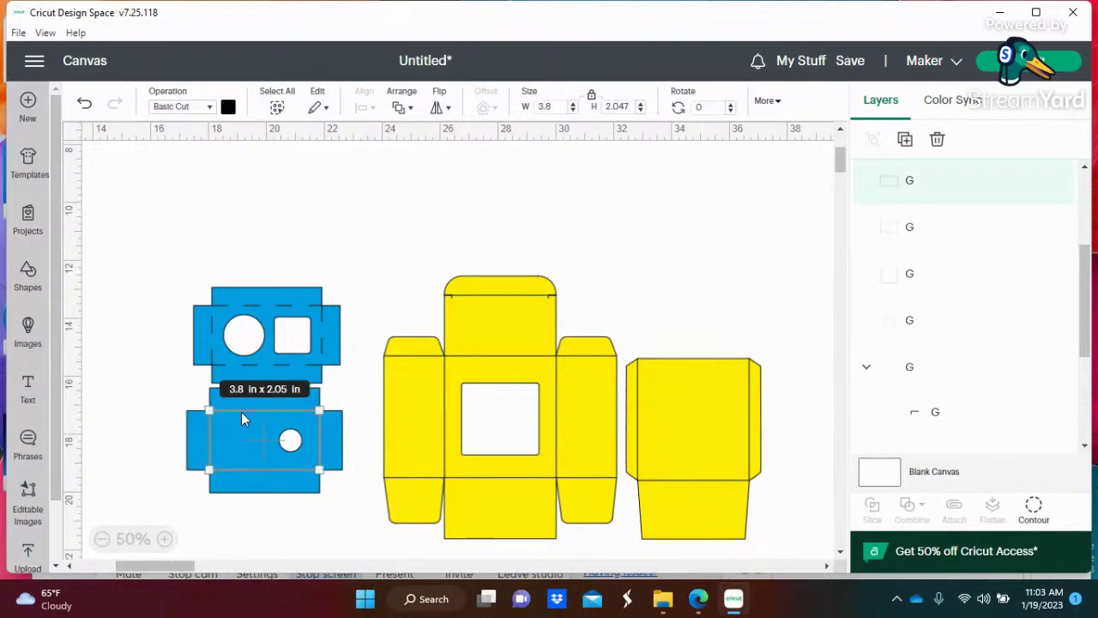
left_click(210, 107)
mouse_move(203, 273)
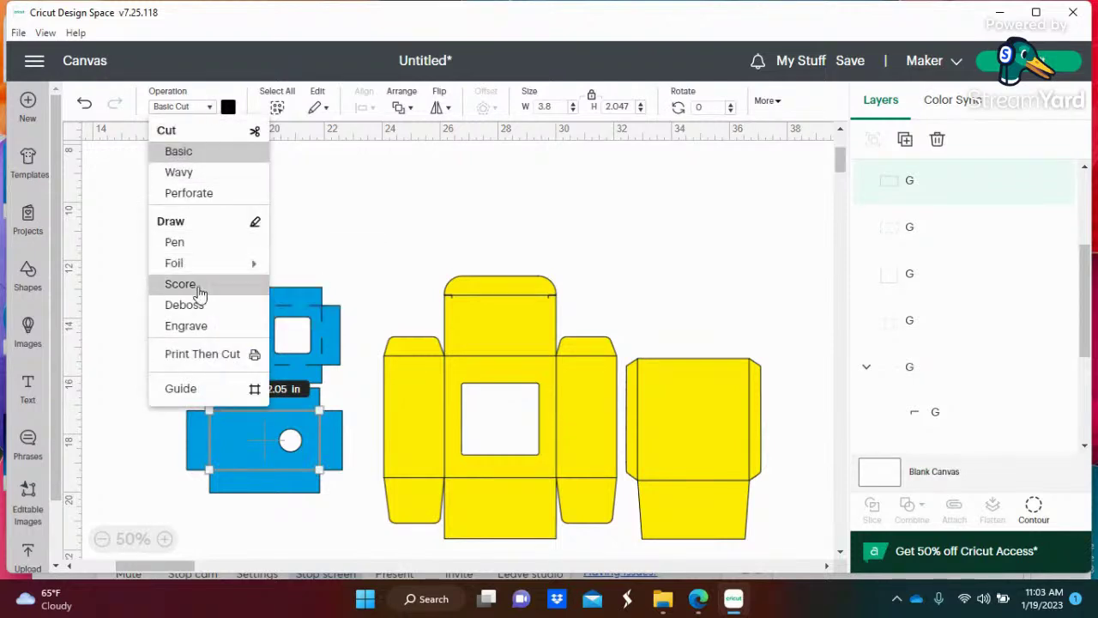
key("Escape")
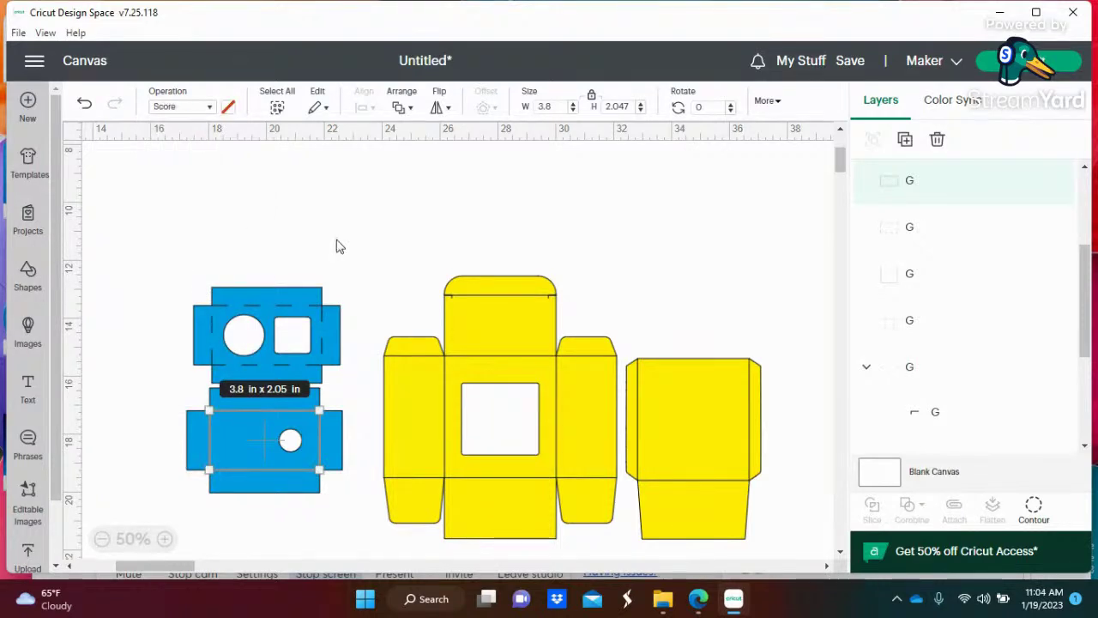
left_click(410, 269)
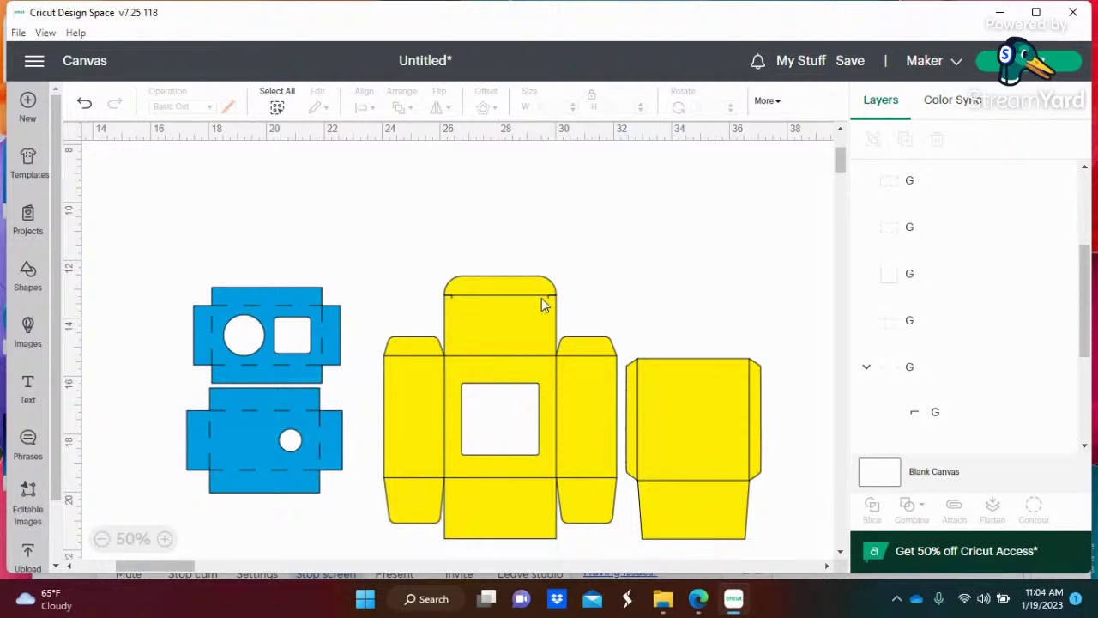
Delete the fold-line rectangles from both small blue pieces and the fold lines from the large yellow box with the square window.
left_click(321, 347)
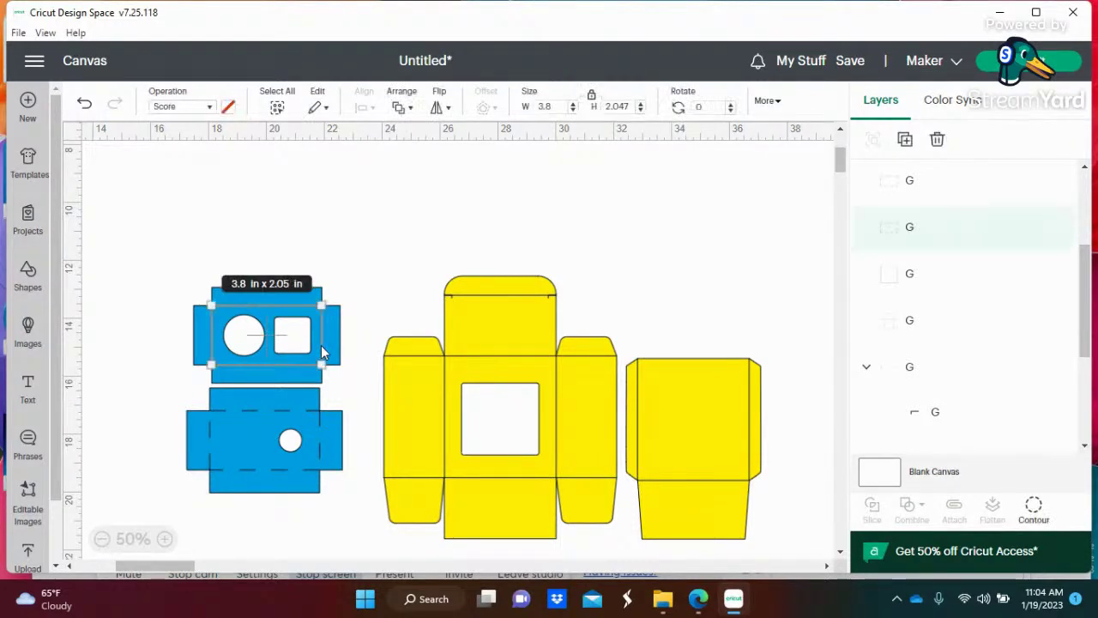
key("Delete")
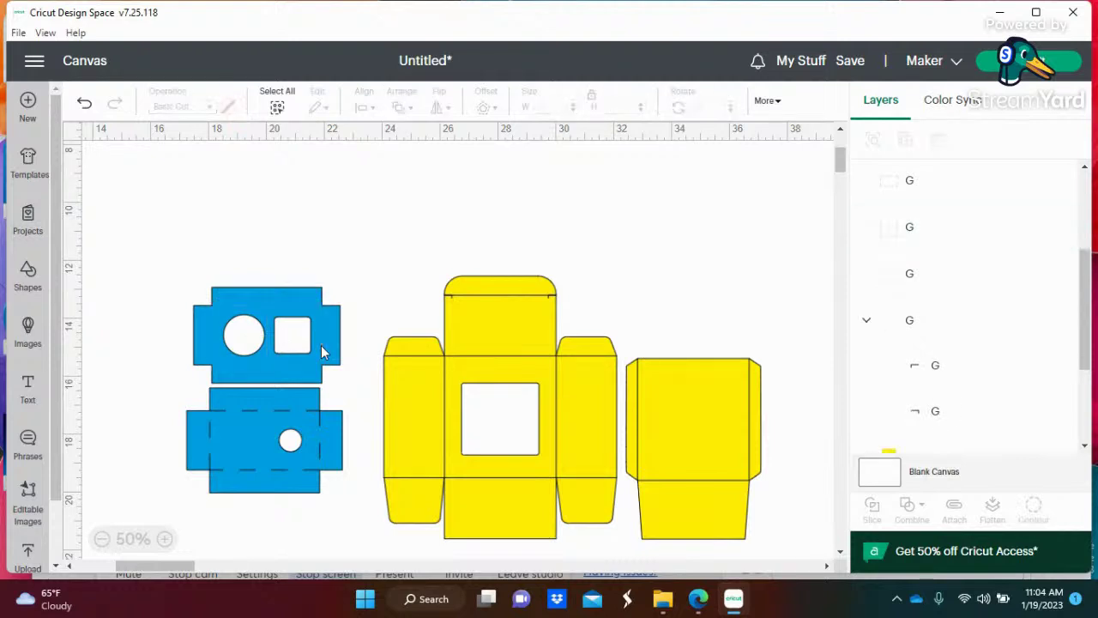
left_click(320, 413)
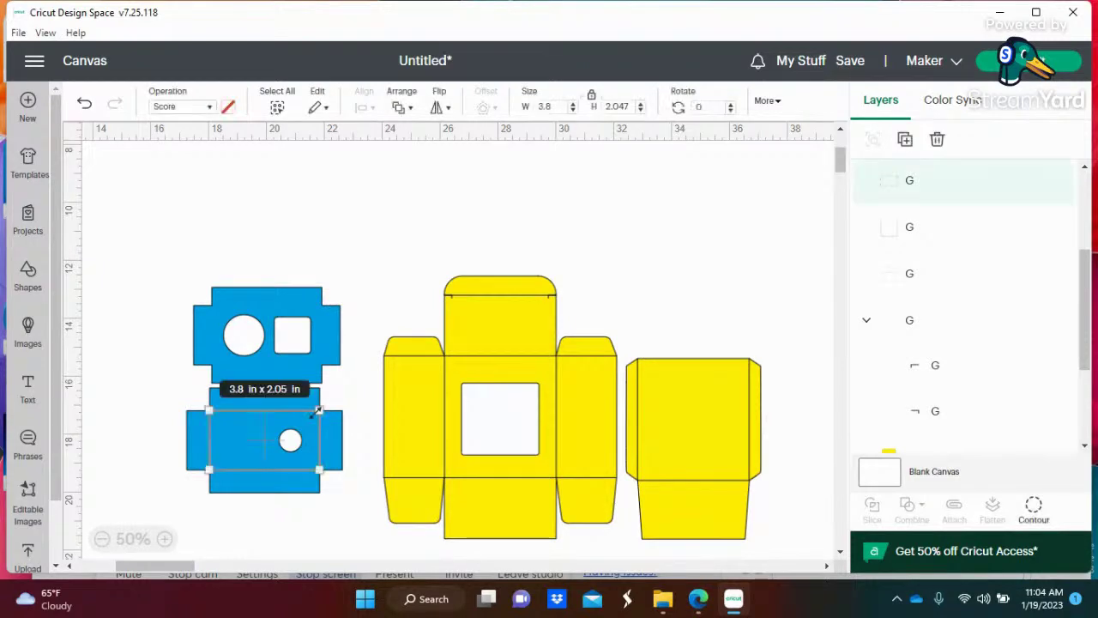
key("Delete")
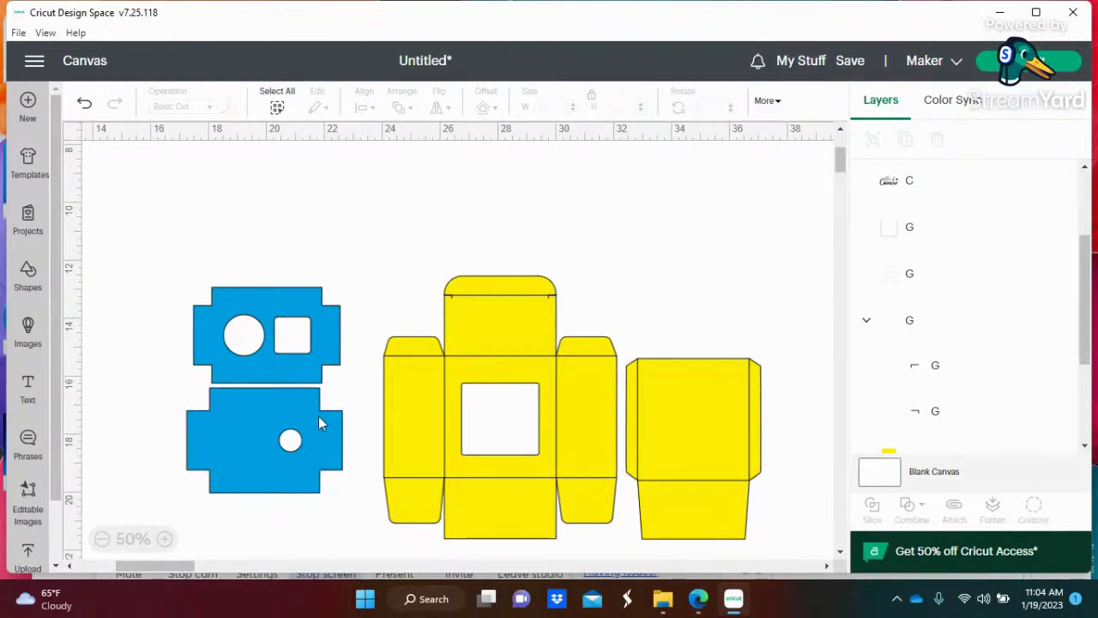
left_click(533, 296)
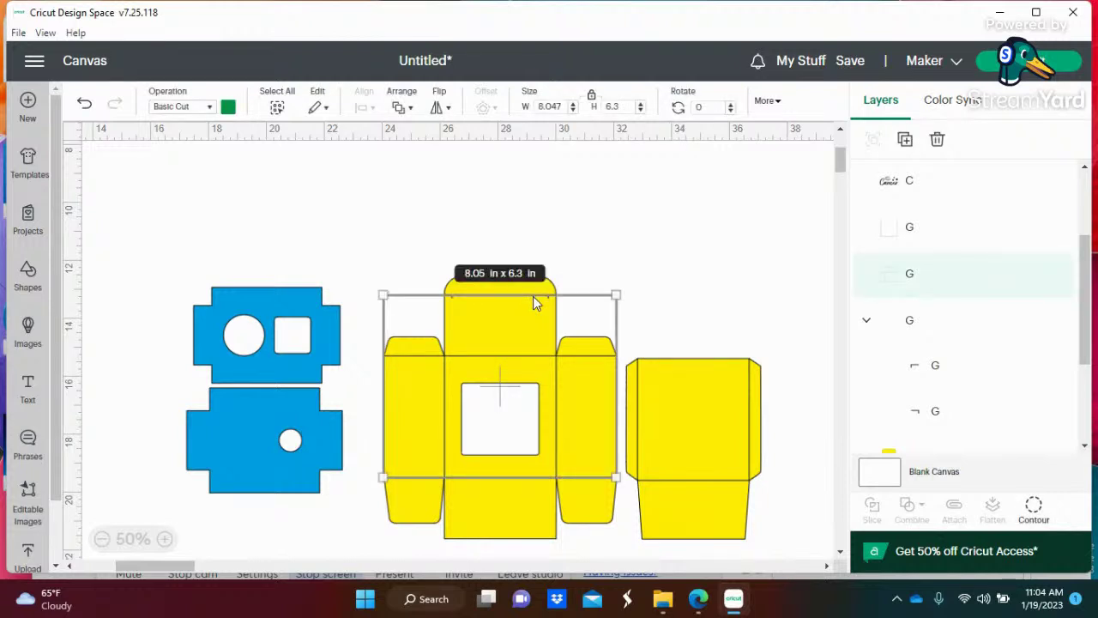
key("Delete")
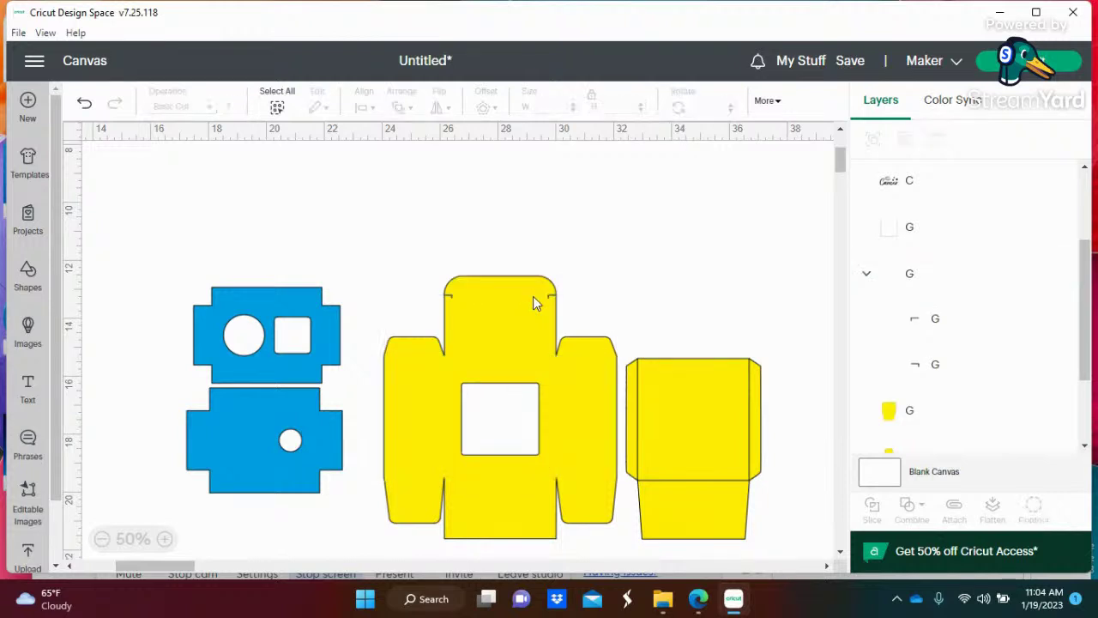
Undo the mistaken deletion of the smaller yellow piece and delete only its three-sided fold line.
left_click(636, 402)
key("Delete")
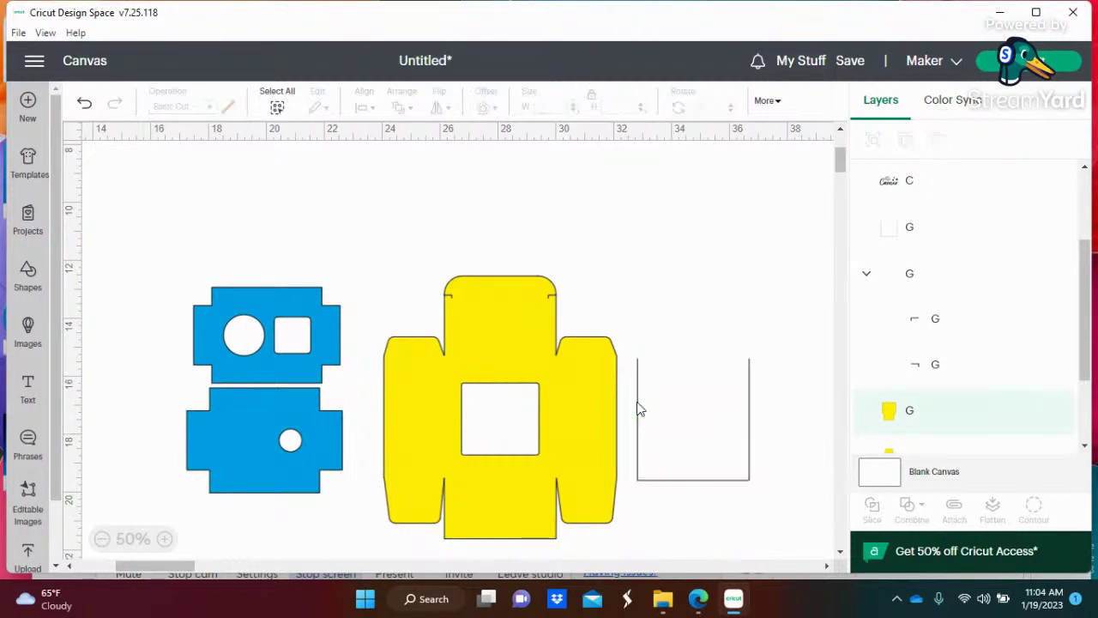
left_click(83, 107)
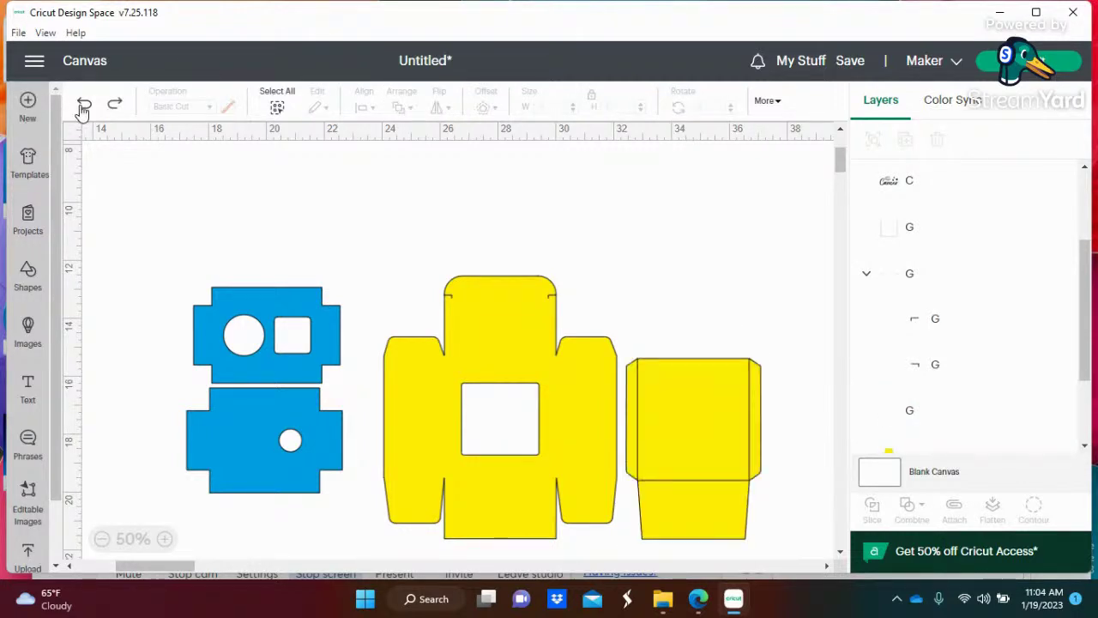
left_click(675, 481)
key("Delete")
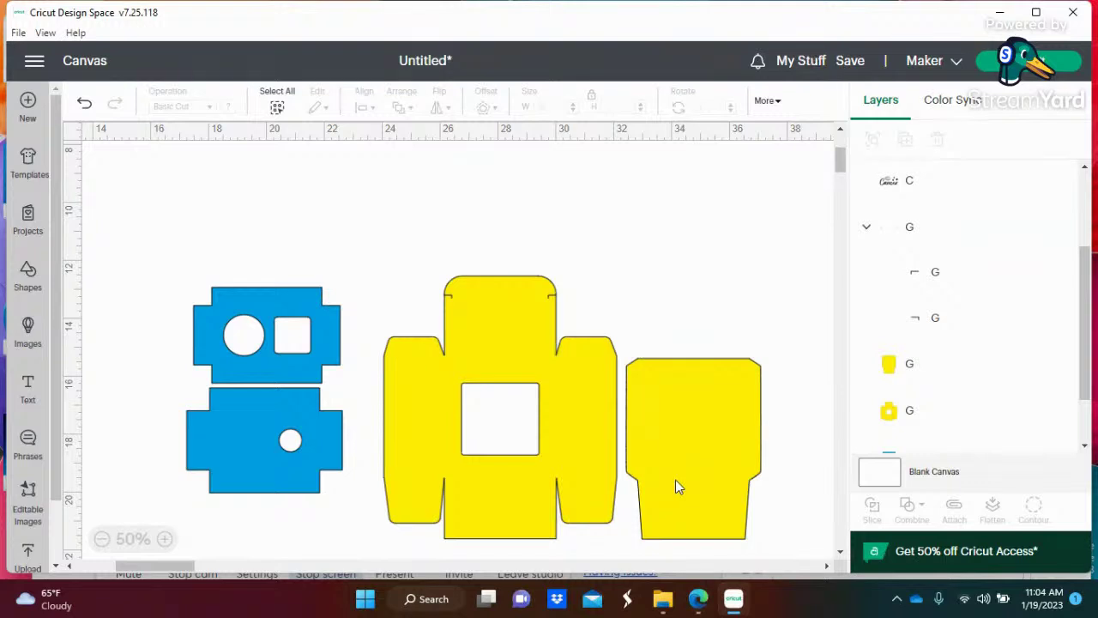
Select the two yellow and two blue box pieces one by one to check each plain shape.
left_click(572, 381)
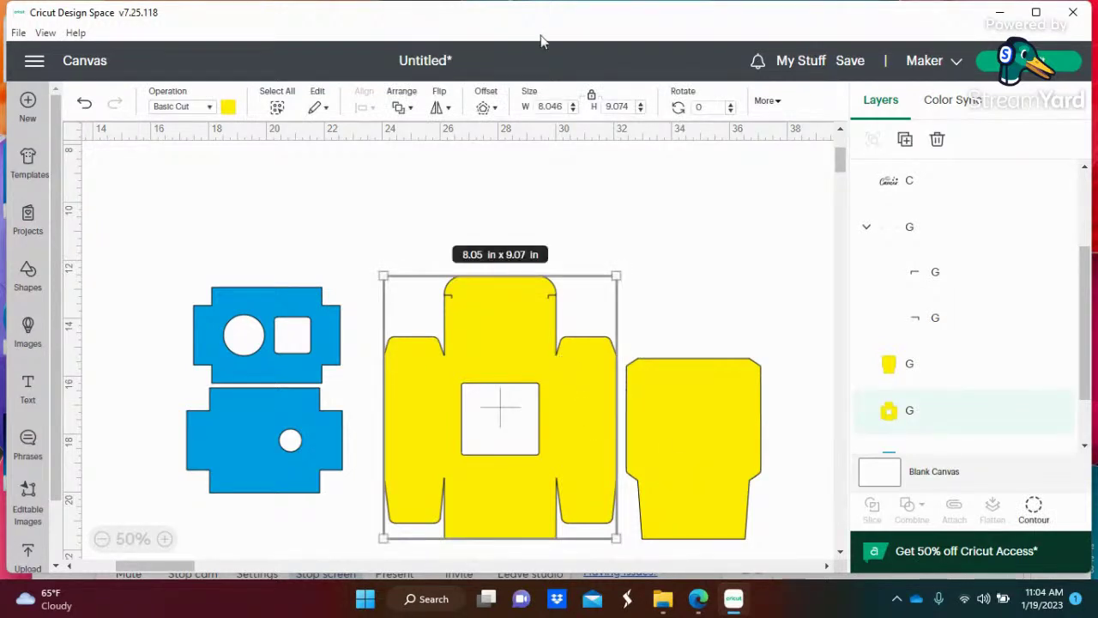
left_click(688, 429)
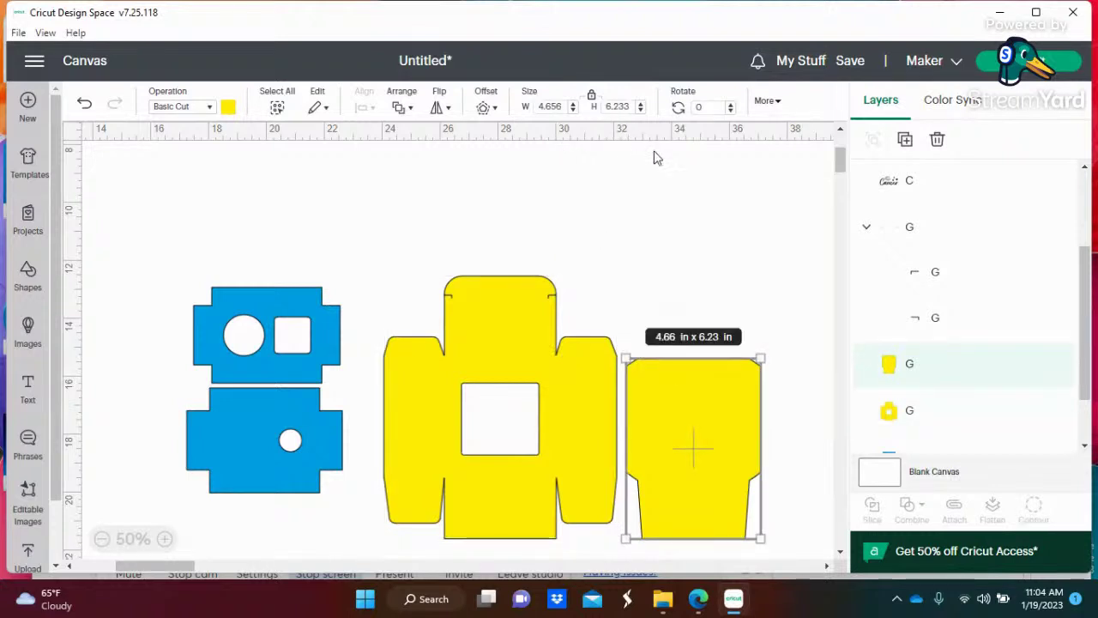
left_click(250, 329)
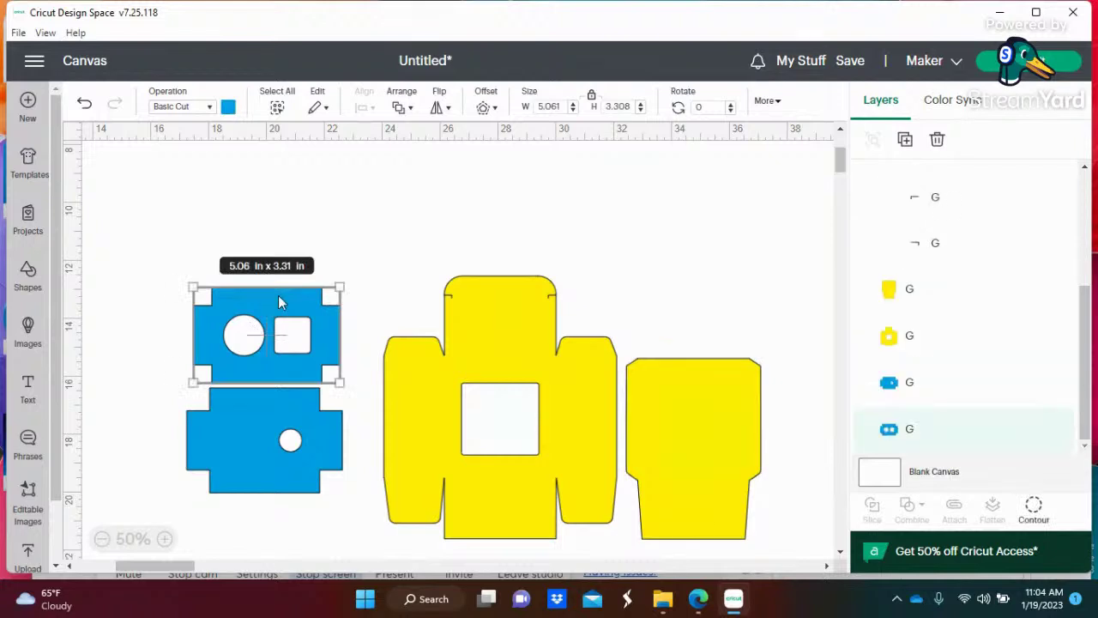
left_click(292, 423)
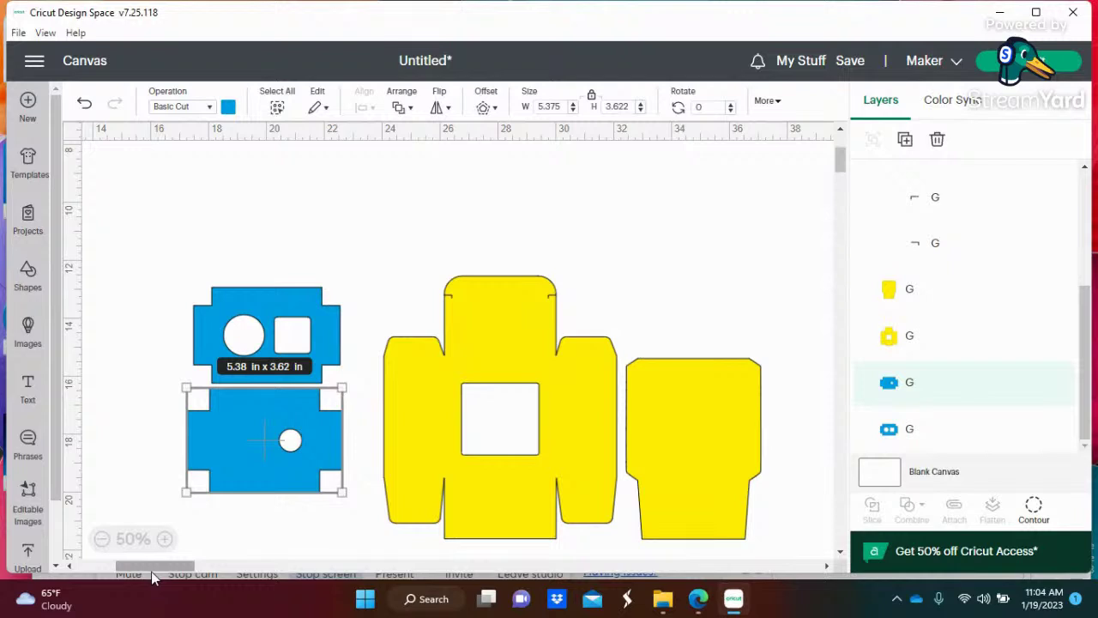
Undo the fold-line deletion on the smaller yellow piece.
left_click_drag(151, 566, 218, 529)
left_click(237, 363)
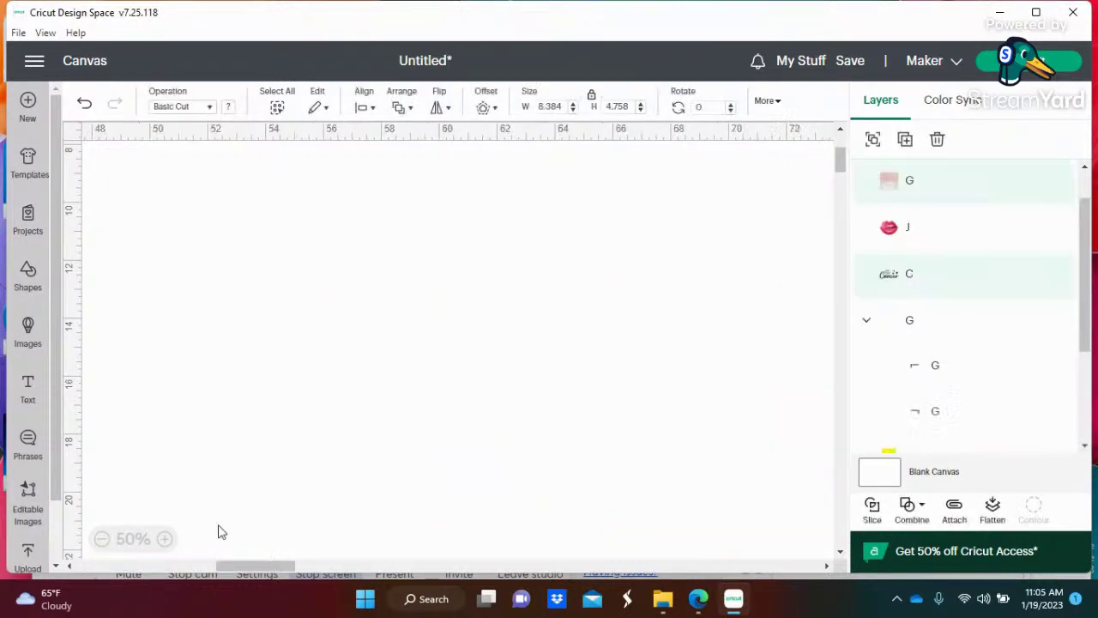
left_click(83, 110)
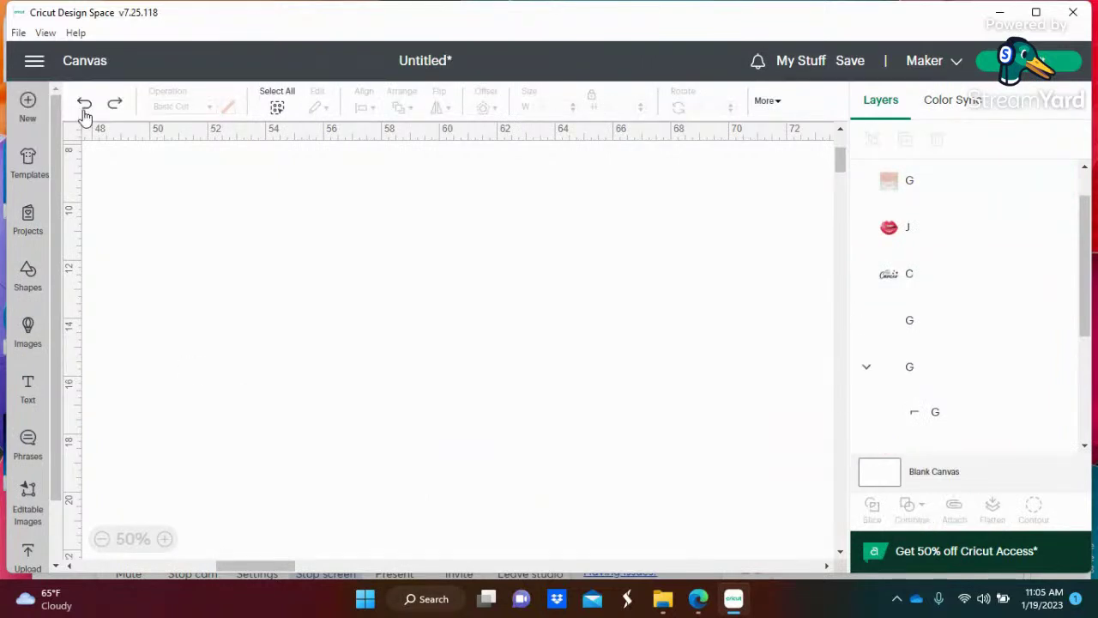
Duplicate the complete set of blue and yellow box pieces and move the original set up and to the left.
left_click(102, 542)
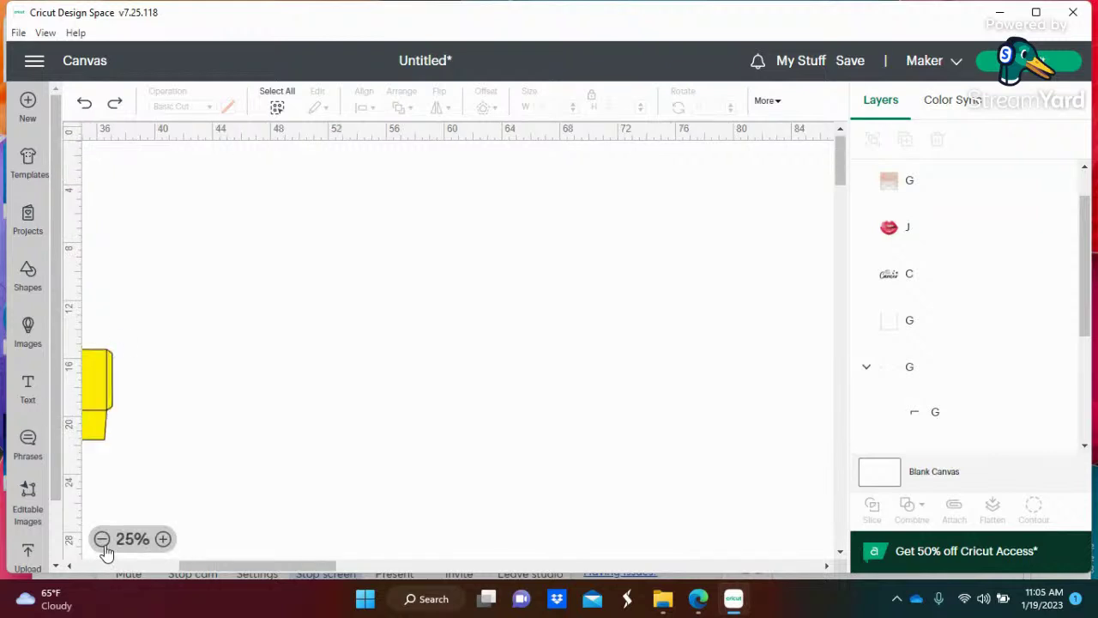
left_click_drag(259, 561, 158, 561)
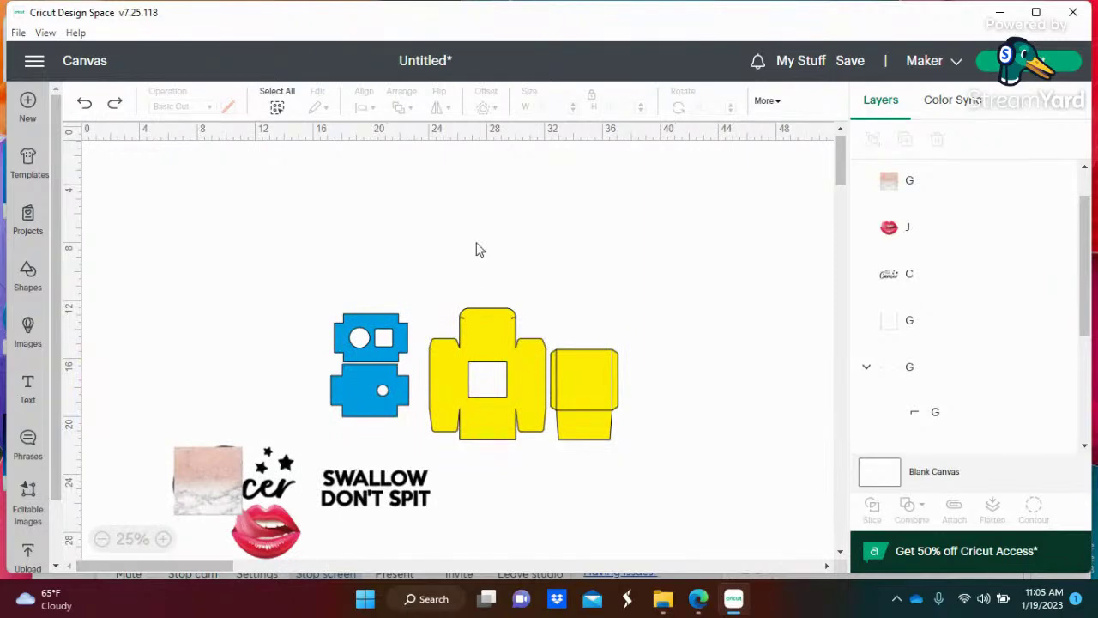
left_click_drag(316, 267, 721, 462)
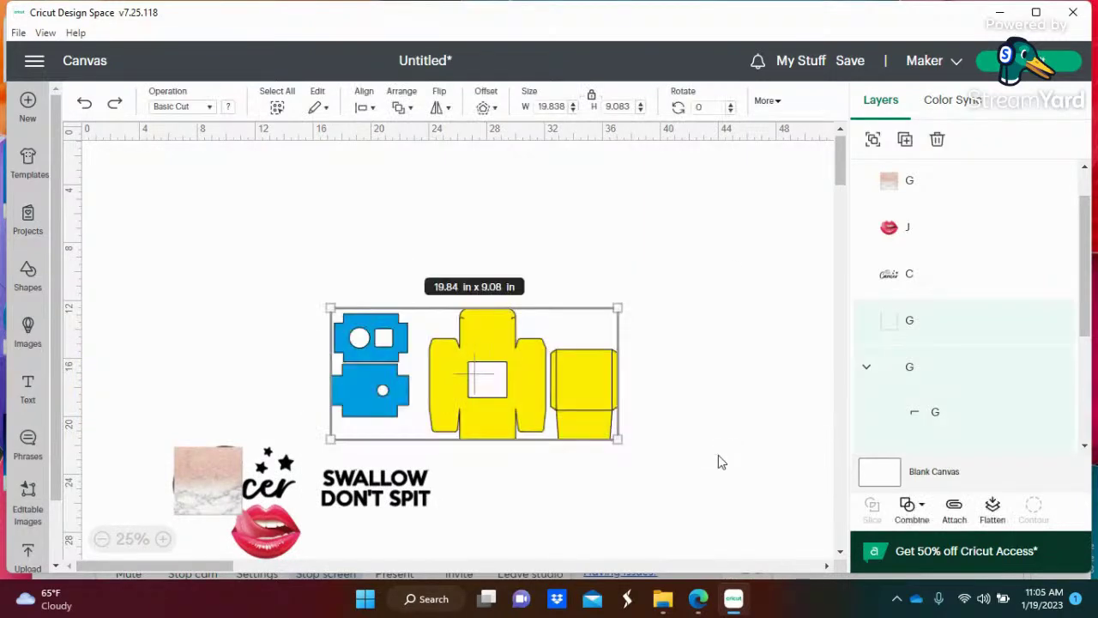
right_click(616, 420)
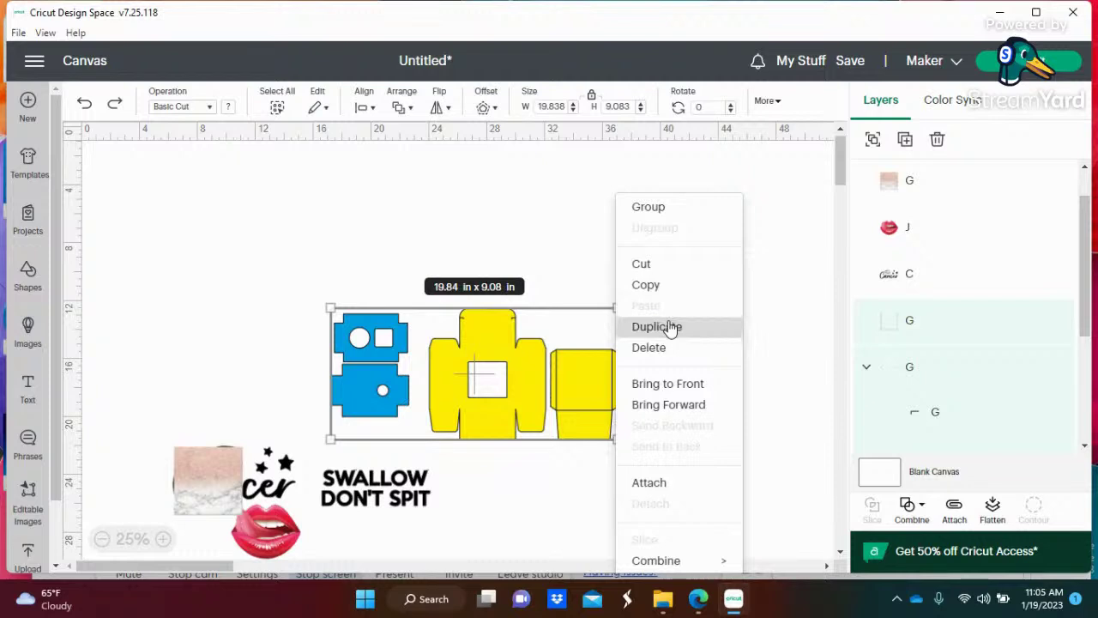
left_click(671, 334)
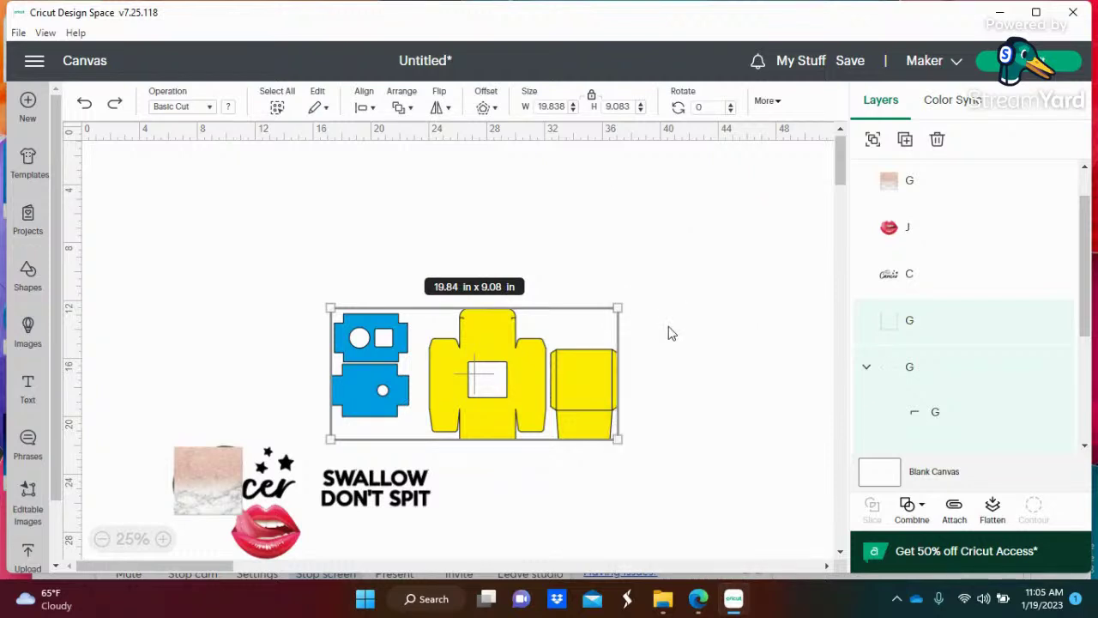
left_click_drag(533, 396, 446, 322)
right_click(446, 324)
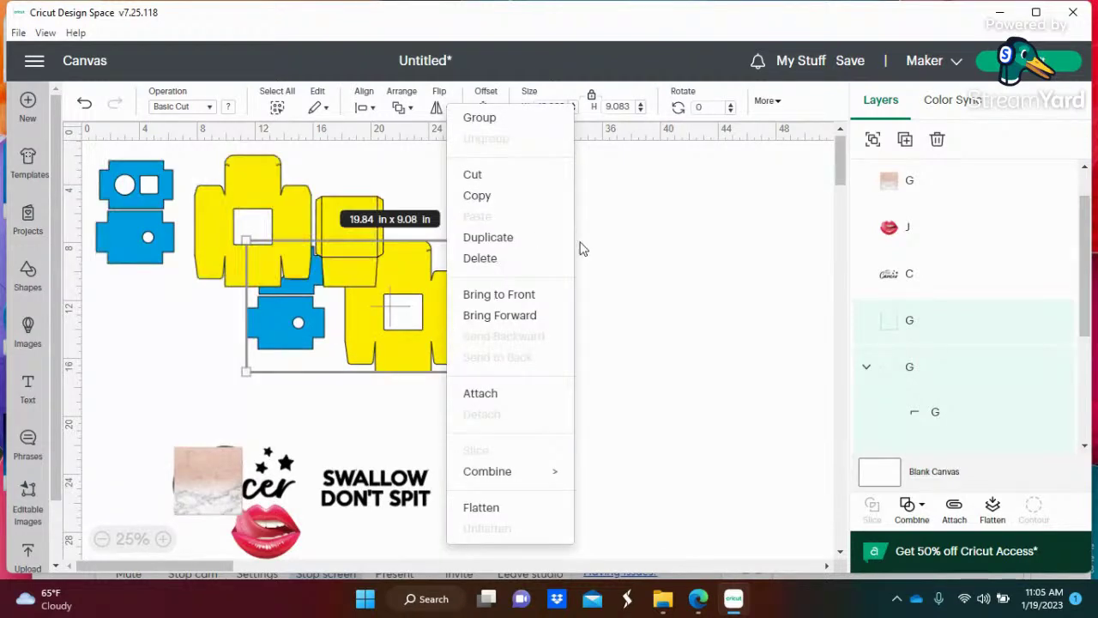
left_click(680, 274)
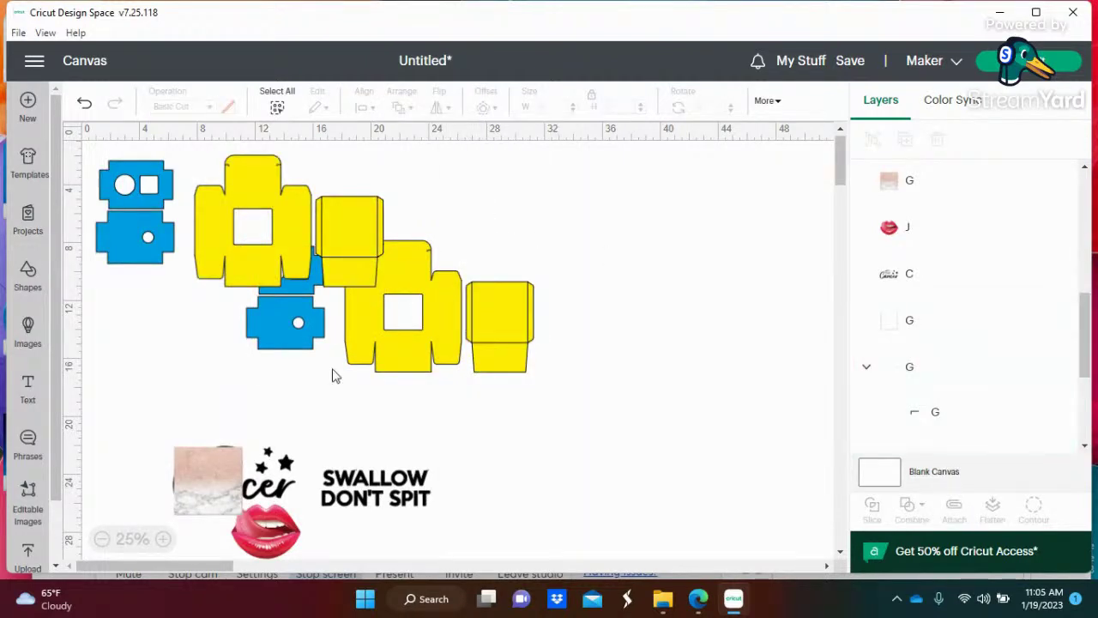
Separate the two template sets, moving the original pieces together into clear space and shifting the duplicate yellow pieces toward the canvas corner.
left_click_drag(259, 372, 705, 380)
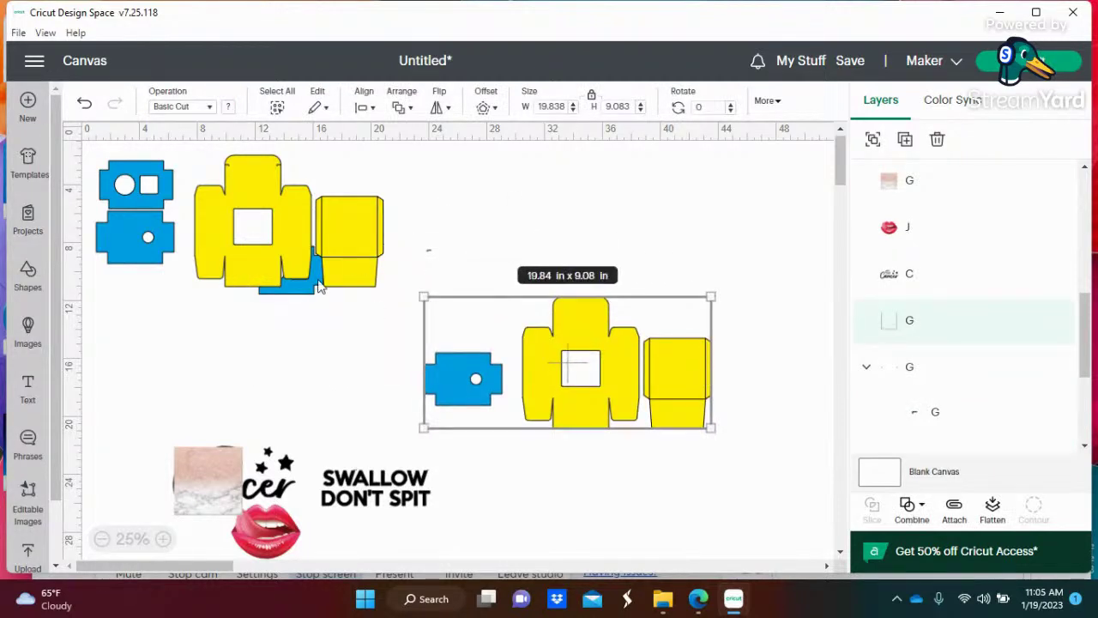
left_click_drag(310, 290, 460, 335)
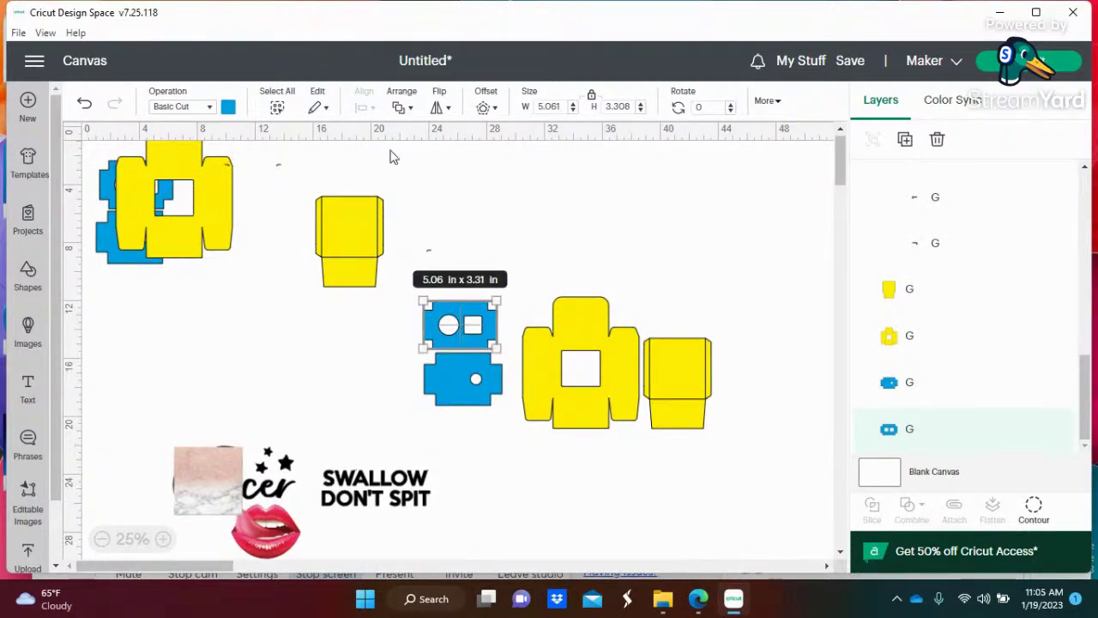
left_click_drag(260, 237, 240, 237)
left_click_drag(358, 232, 217, 231)
left_click_drag(371, 242, 743, 479)
left_click_drag(636, 383, 568, 393)
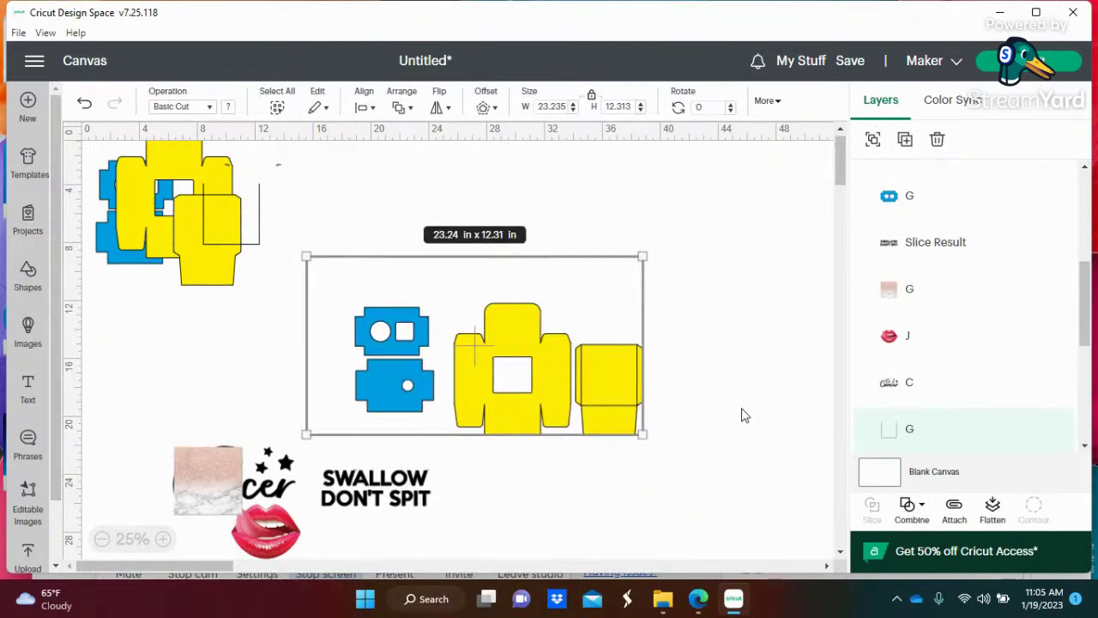
Delete the three-sided fold line from the smaller yellow piece in the original set.
left_click(657, 404)
left_click(638, 396)
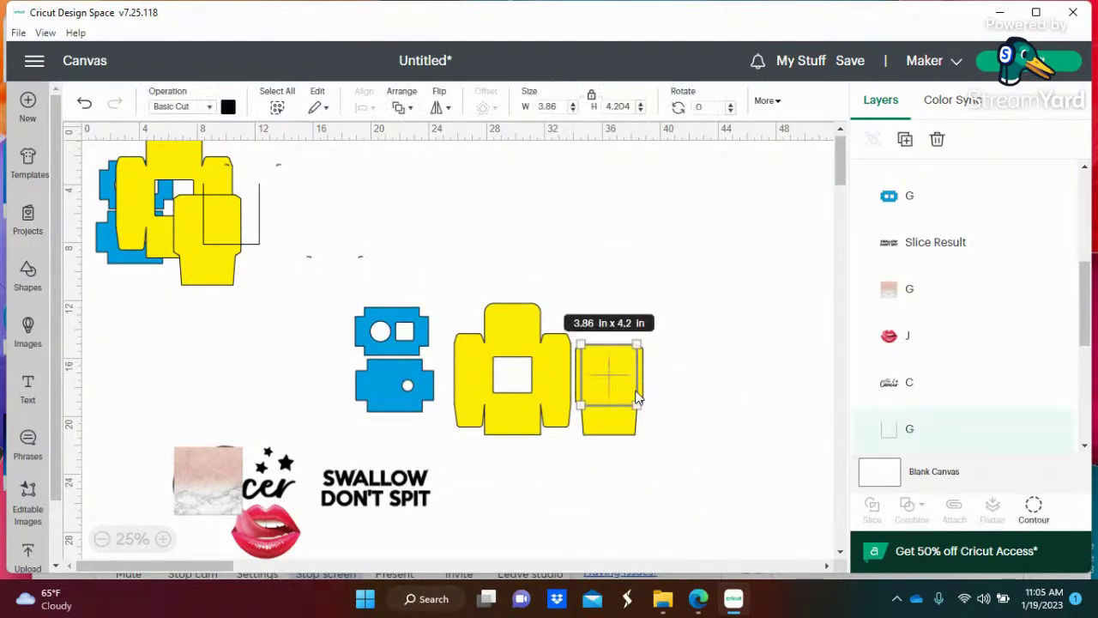
left_click(638, 397)
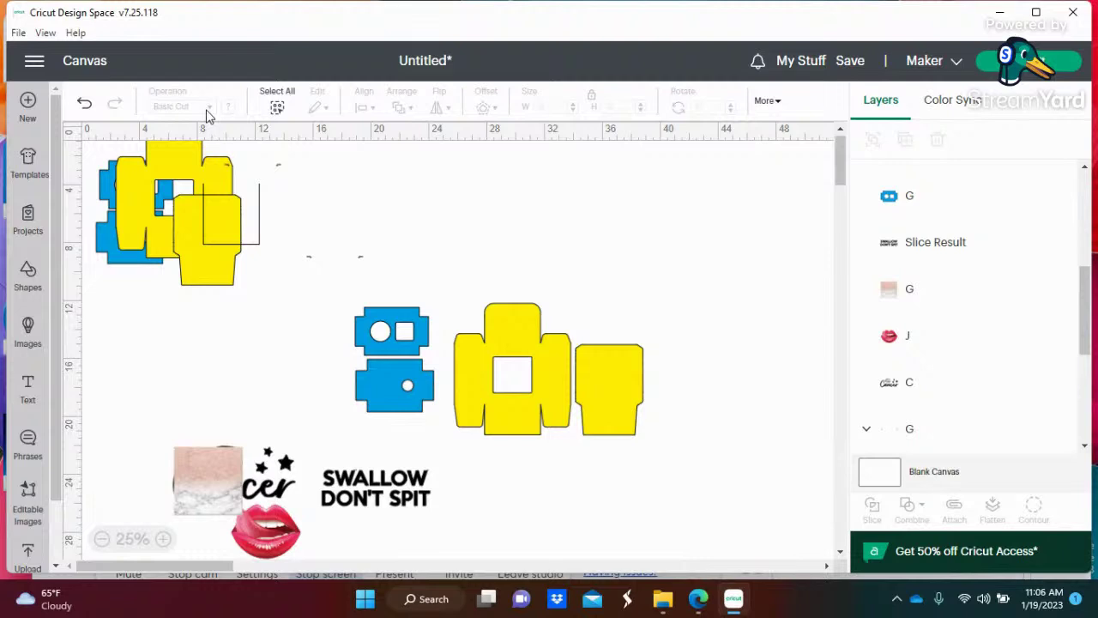
Change the loose three-sided fold line of the duplicate set's smaller yellow piece to the Score operation.
left_click(257, 244)
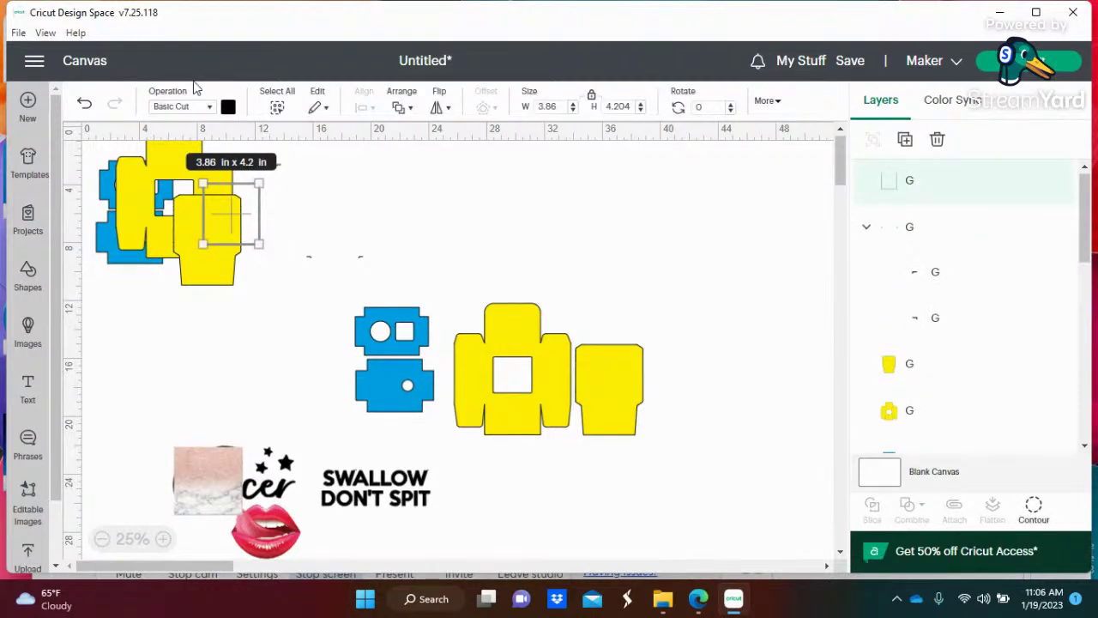
left_click(209, 107)
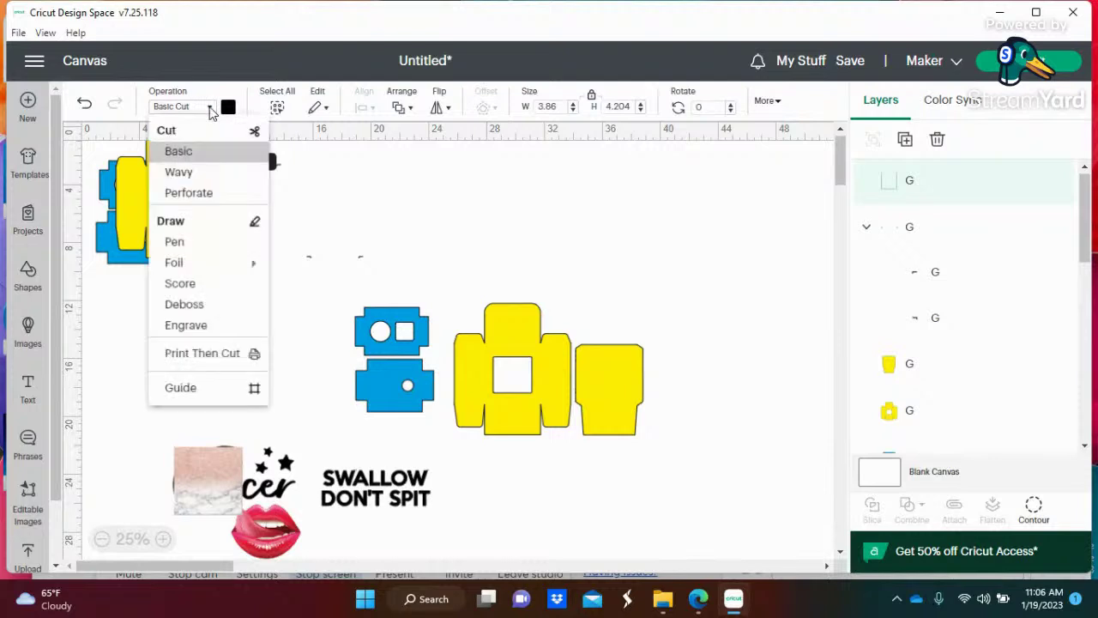
left_click(209, 296)
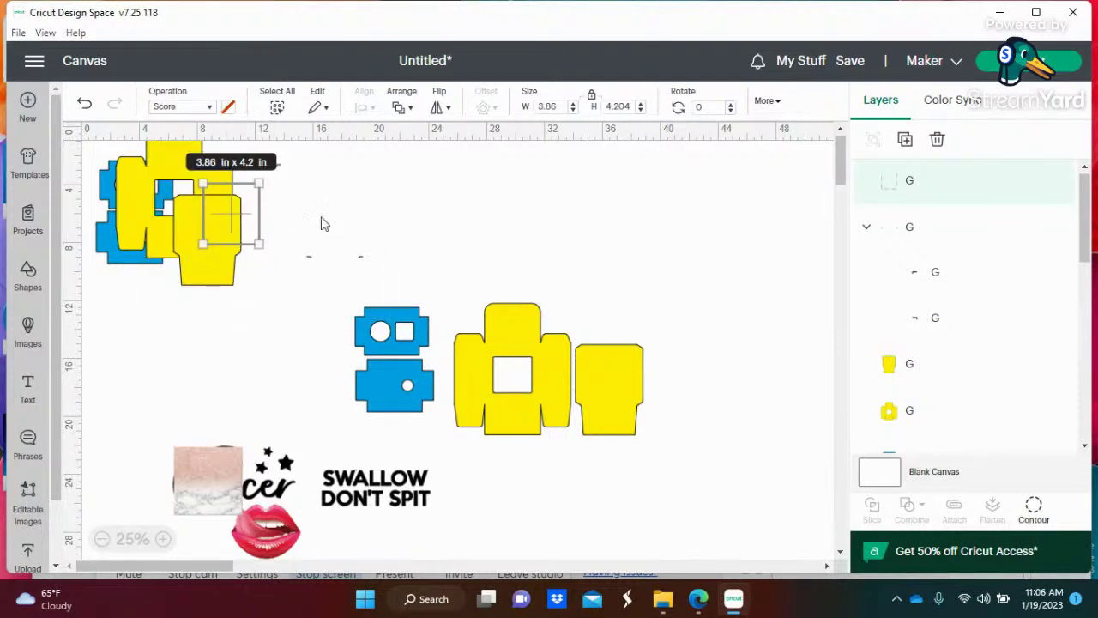
Move the duplicate set's three-sided score line into clear canvas space and view its available operation types.
left_click(288, 236)
left_click_drag(258, 237, 382, 230)
left_click(468, 216)
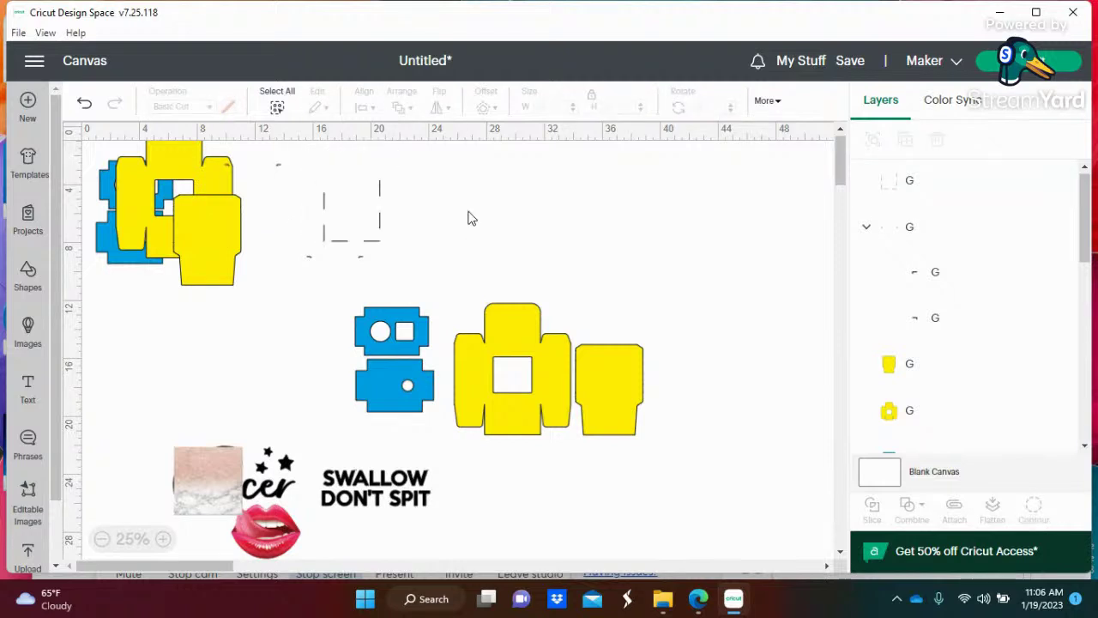
left_click(326, 240)
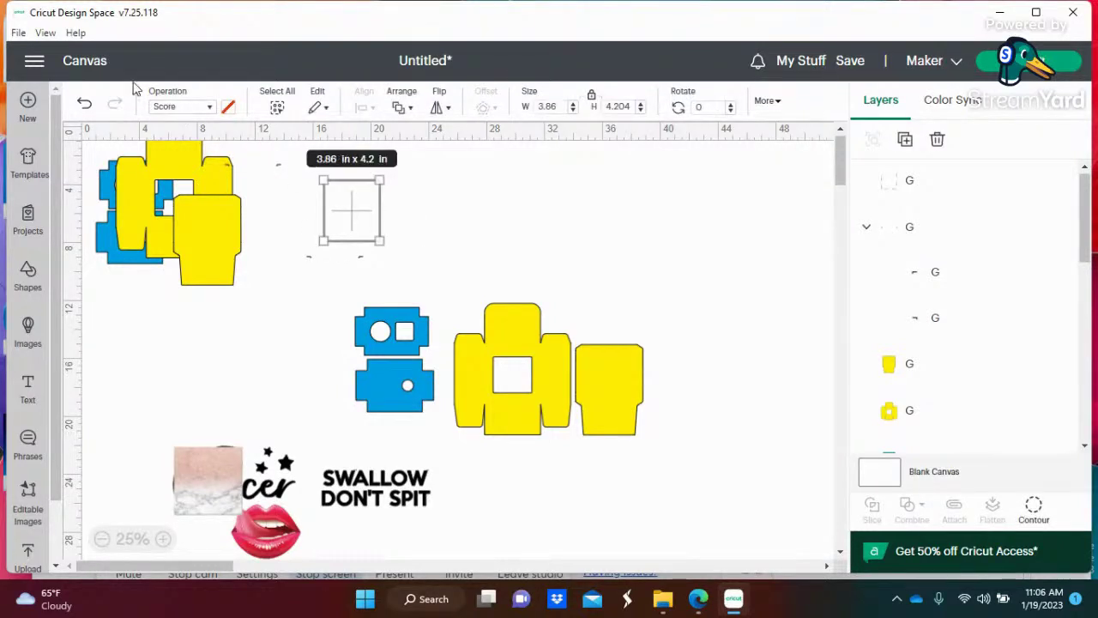
left_click(208, 108)
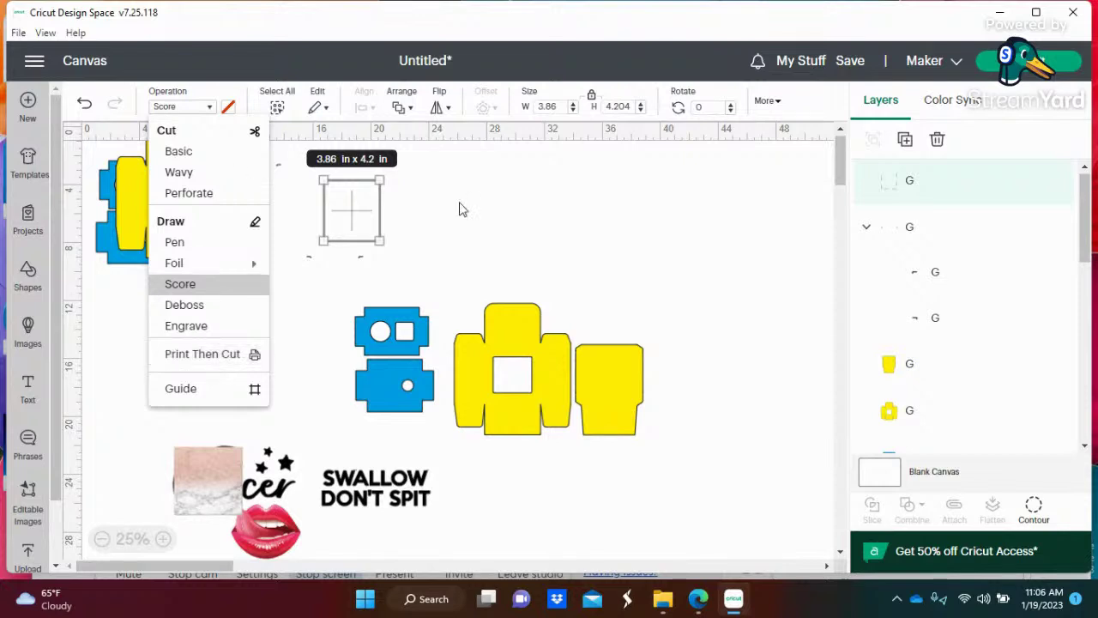
key("Escape")
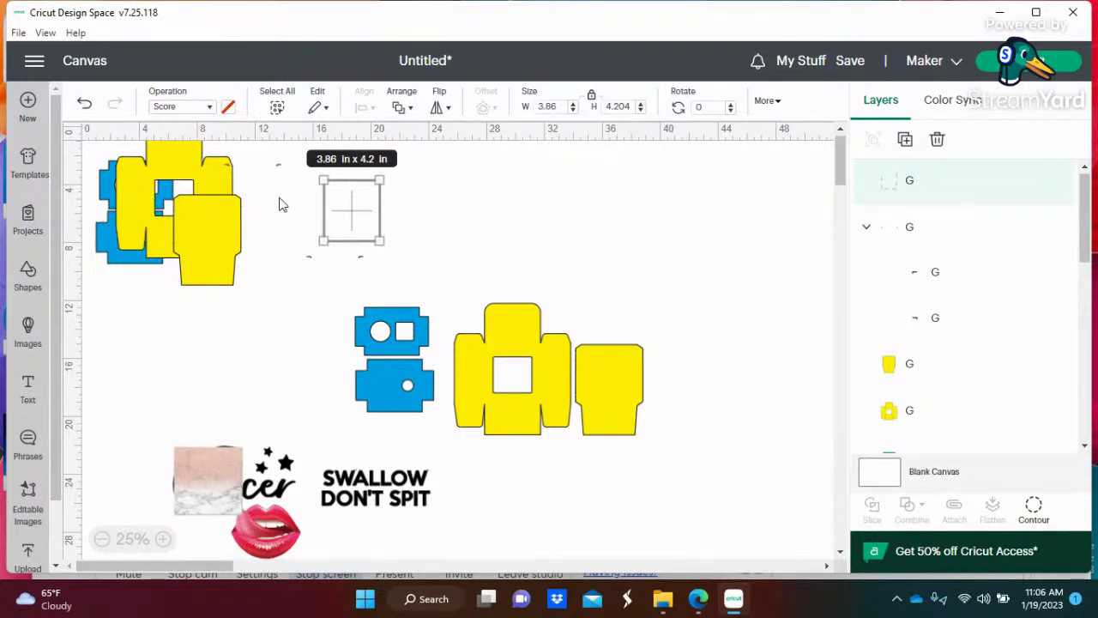
Replace the overlapping duplicate set and its score line with a fresh copy of the blue and yellow box template from the recent uploads.
left_click(142, 249, "shift")
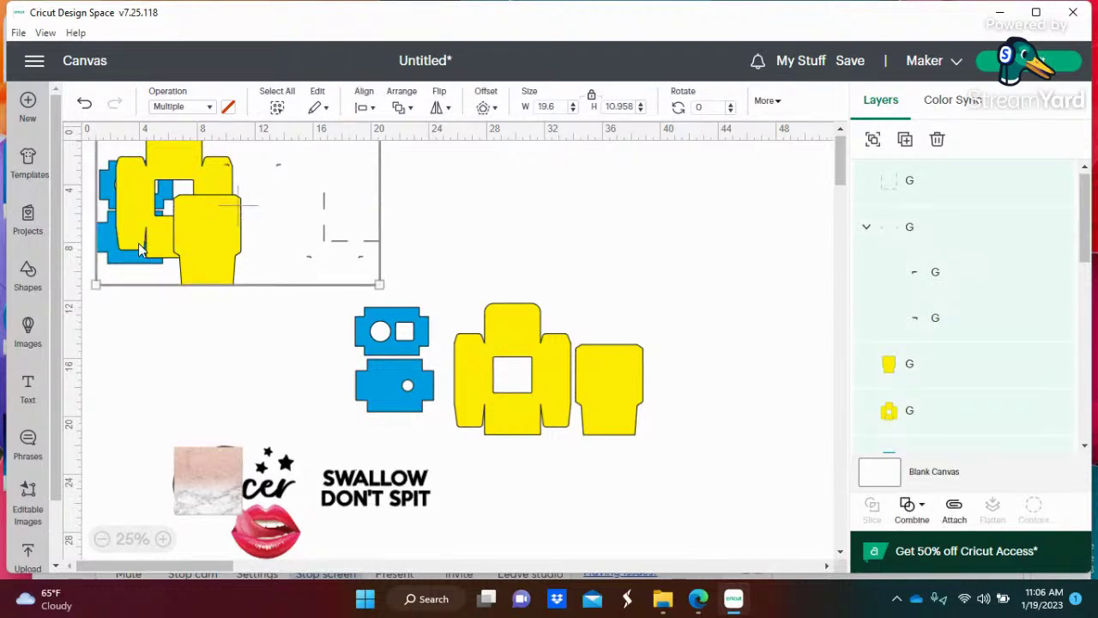
key("Delete")
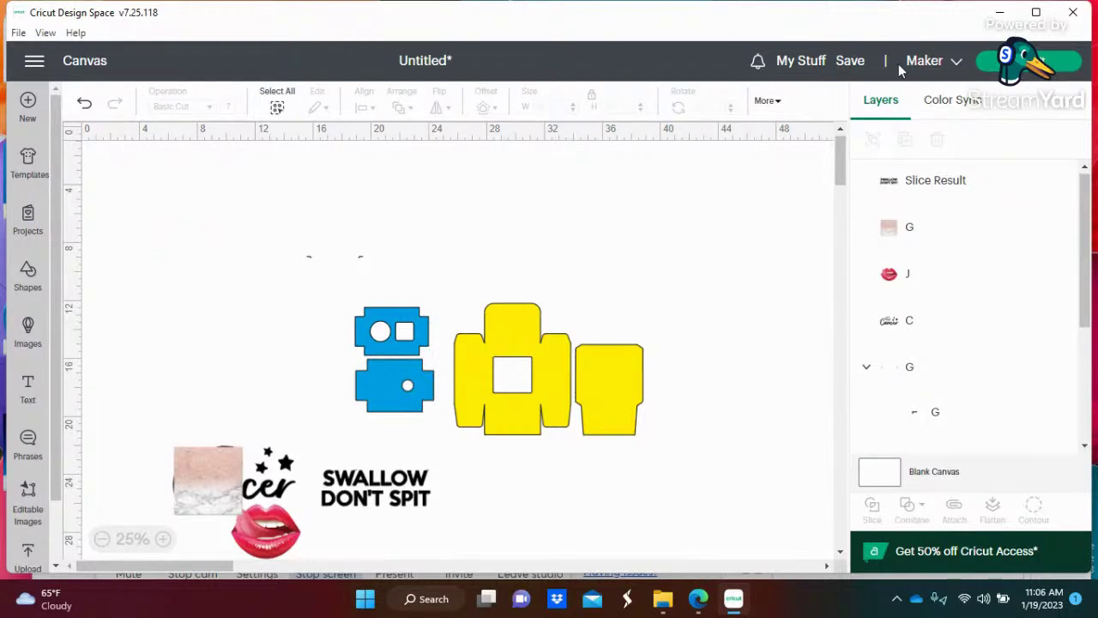
left_click(27, 553)
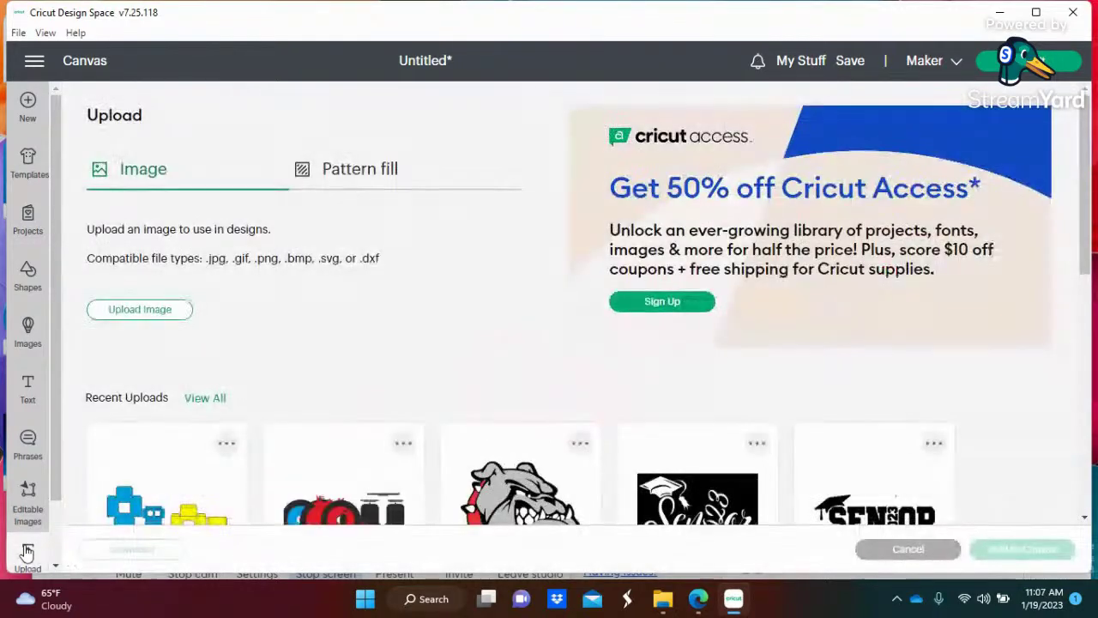
left_click(169, 500)
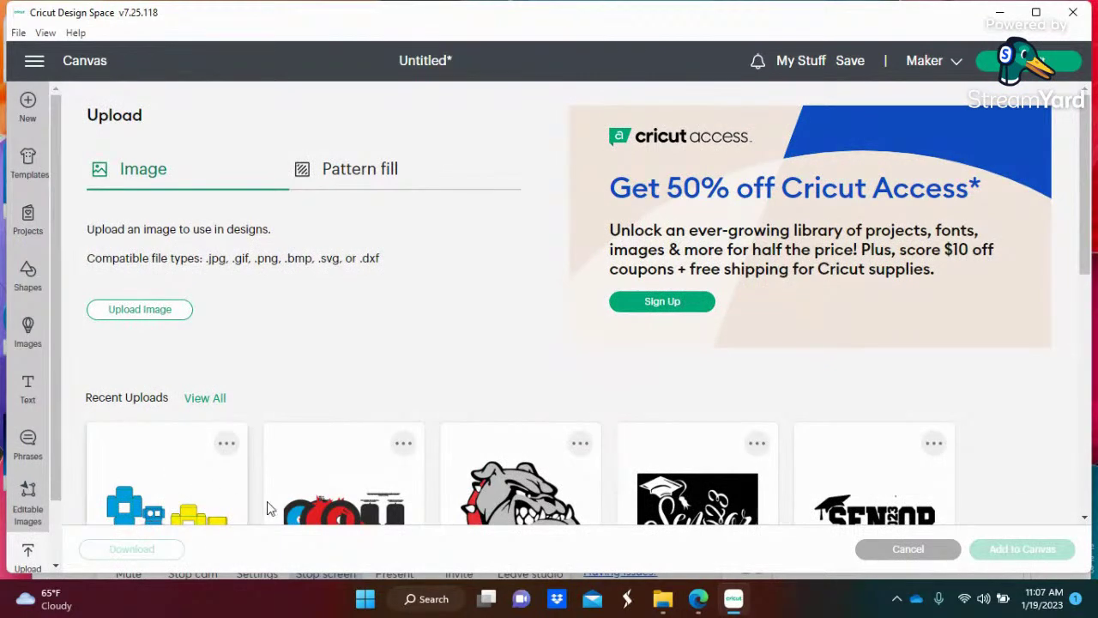
left_click(992, 551)
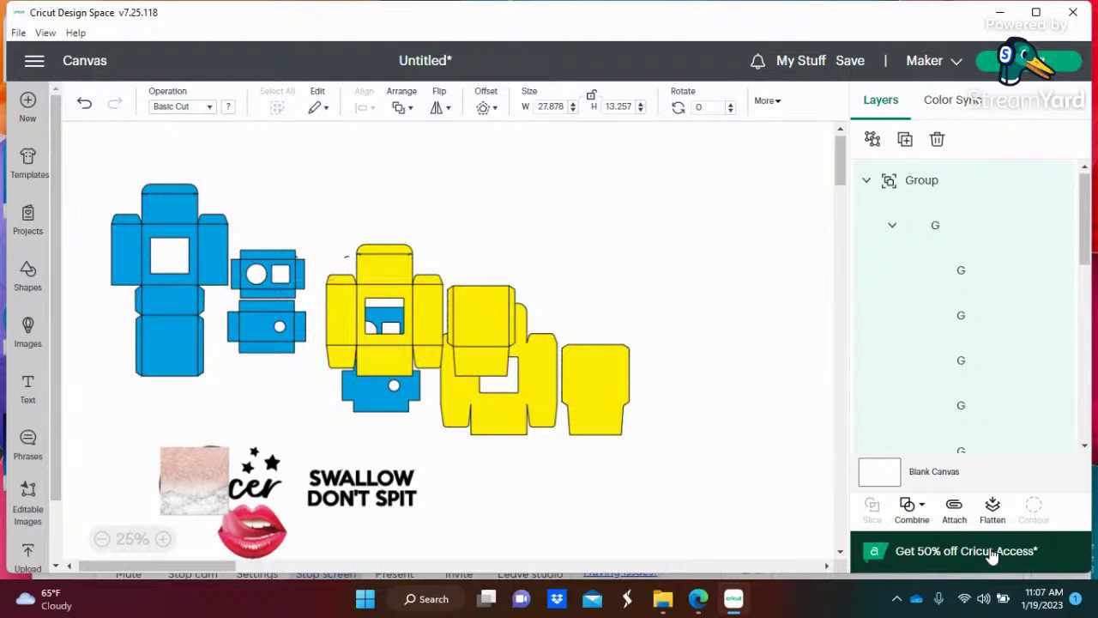
Separate the two sets, placing the plain pieces in the canvas's upper-left corner and the inserted template in clear space beside them.
left_click(149, 187)
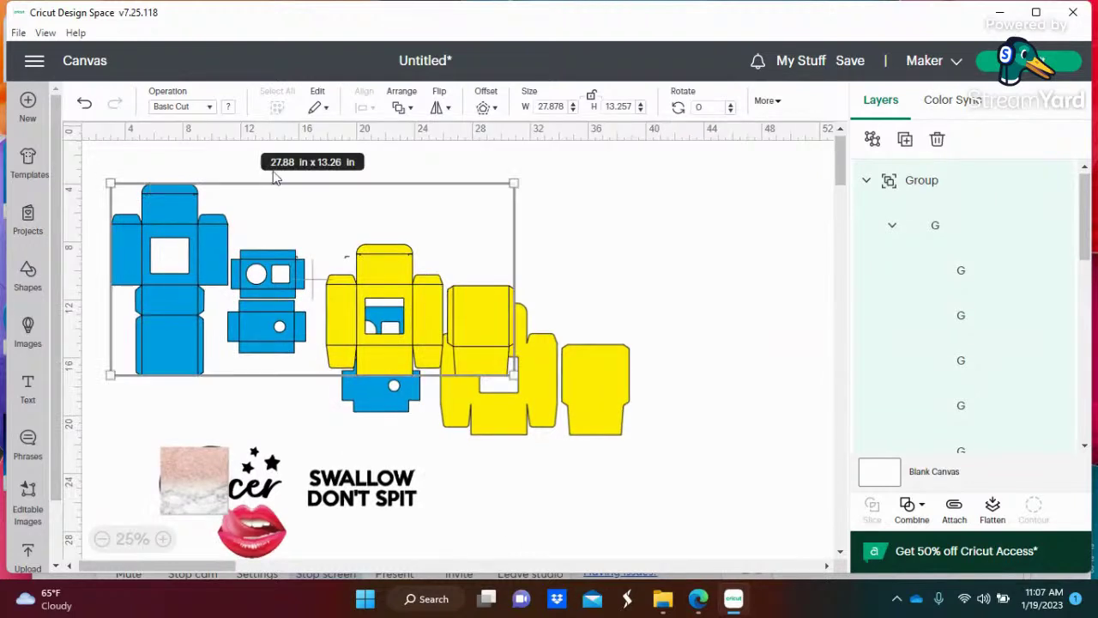
left_click_drag(280, 291, 845, 382)
left_click_drag(298, 263, 352, 294)
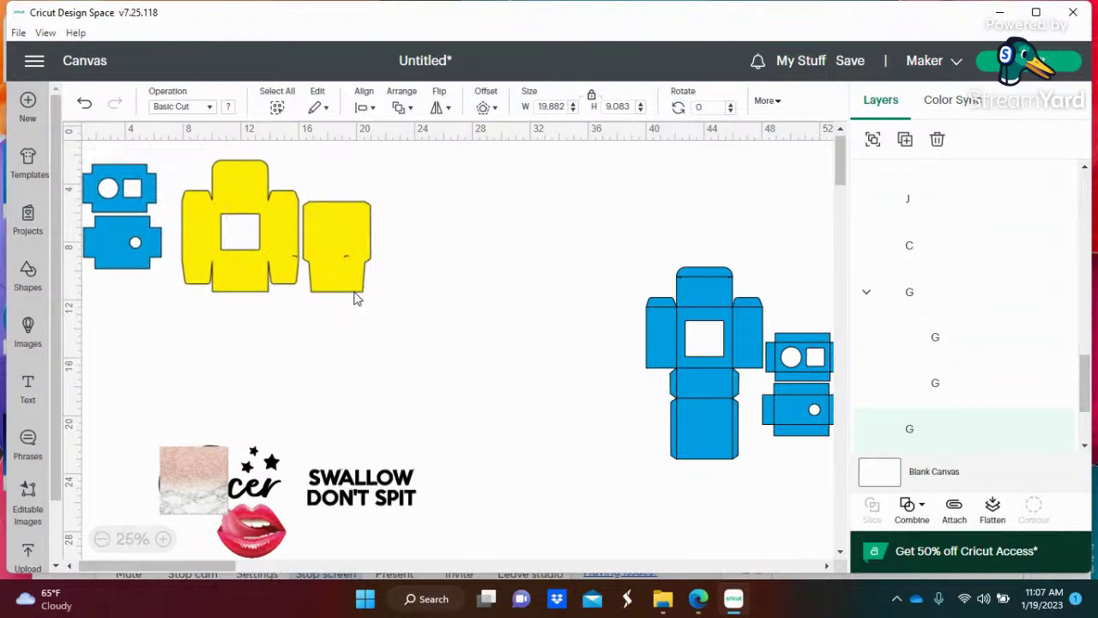
left_click_drag(766, 362, 520, 358)
left_click(874, 143)
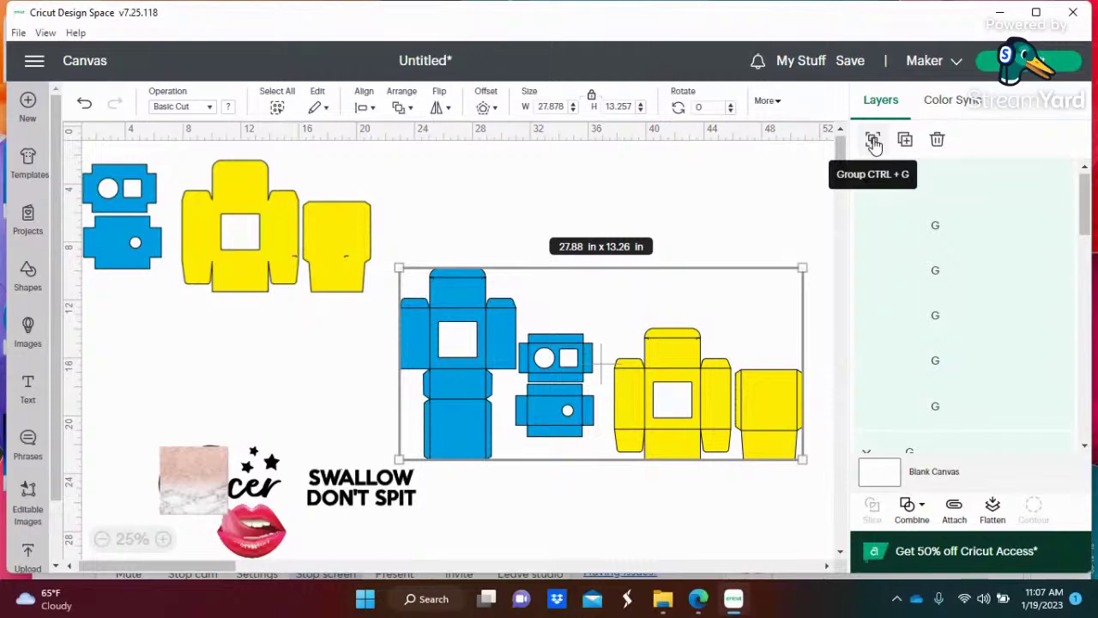
left_click(873, 142)
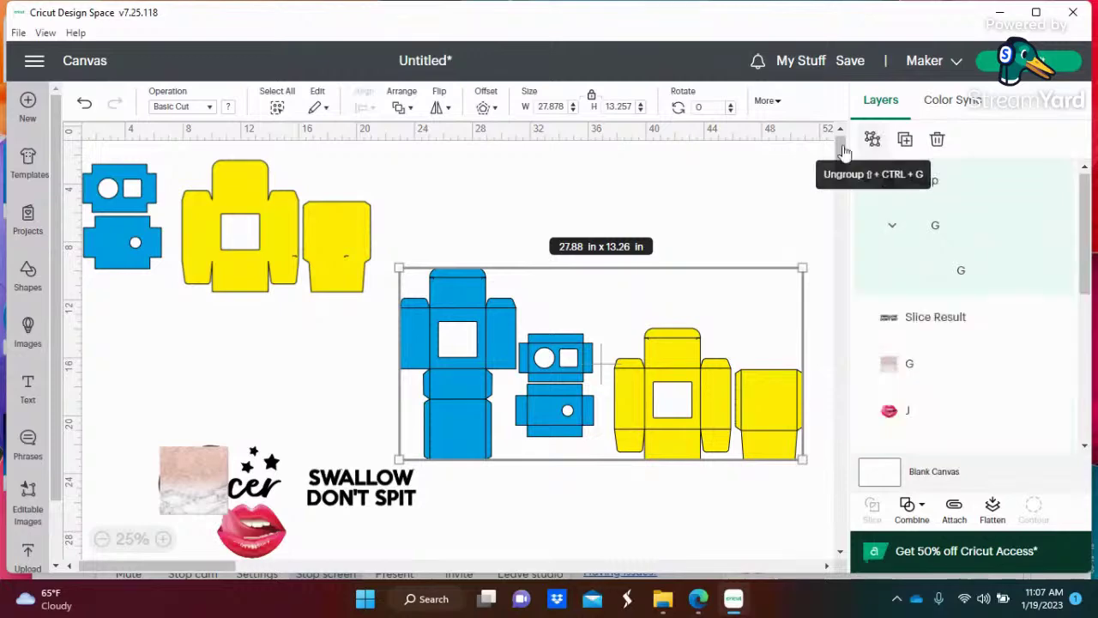
left_click(716, 234)
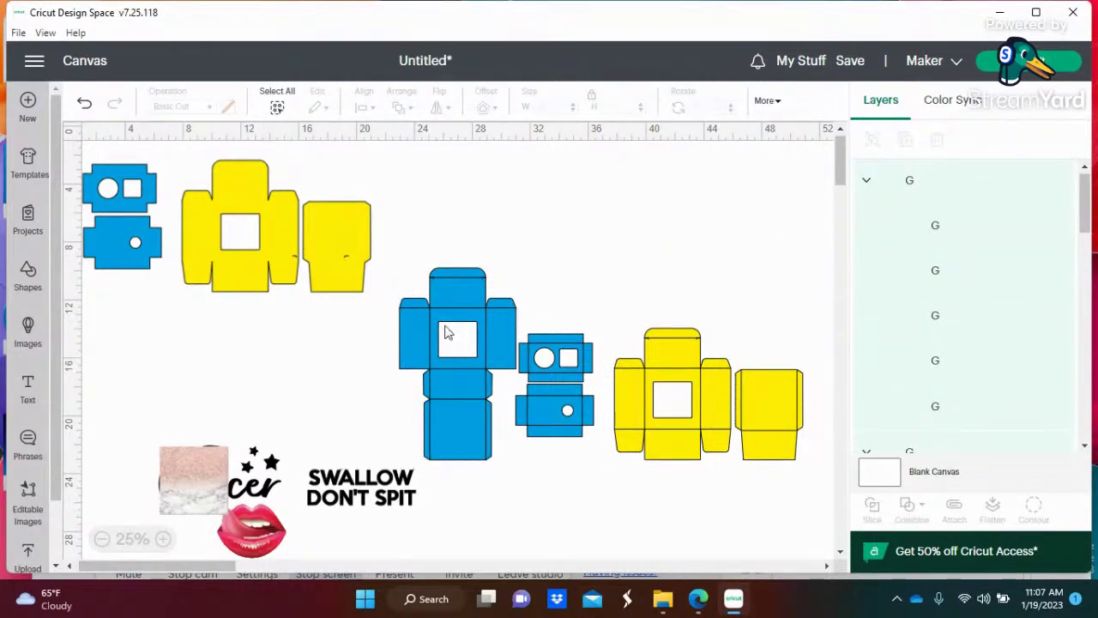
left_click(436, 270)
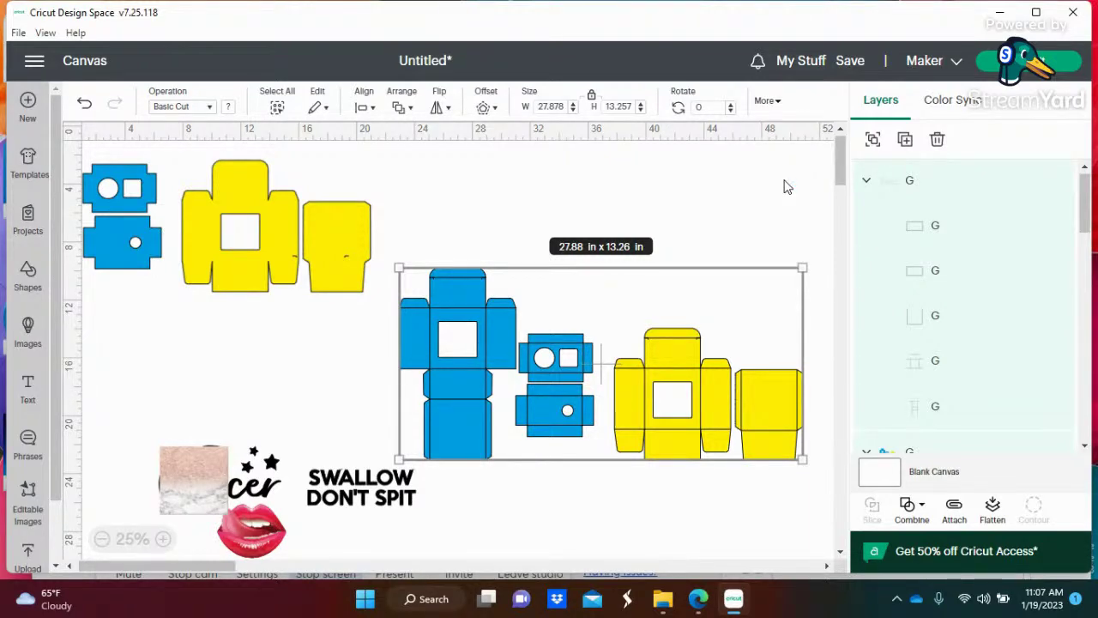
left_click(551, 211)
left_click(455, 389)
left_click(873, 139)
left_click(500, 246)
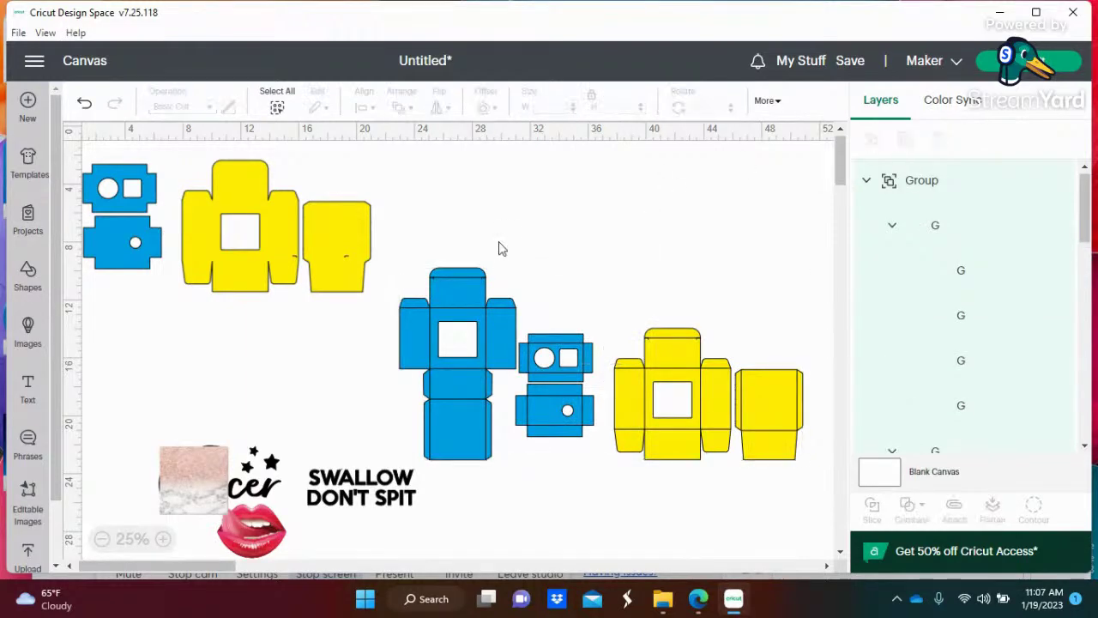
Try ungrouping the inserted template and moving its fold lines down off the pieces, and undo the move.
left_click(448, 290)
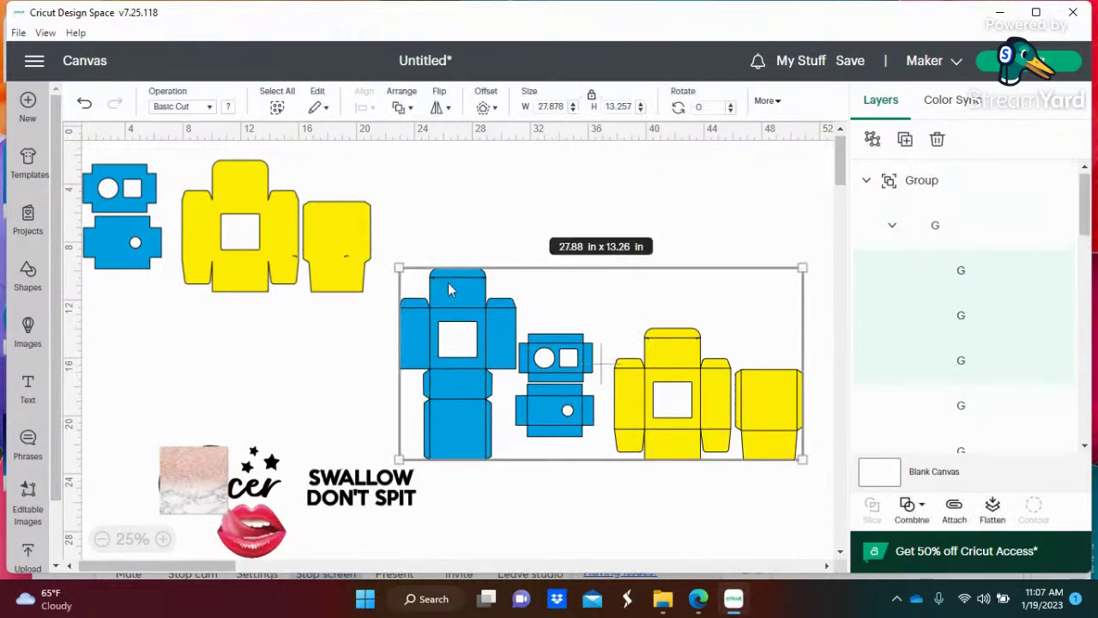
left_click(872, 142)
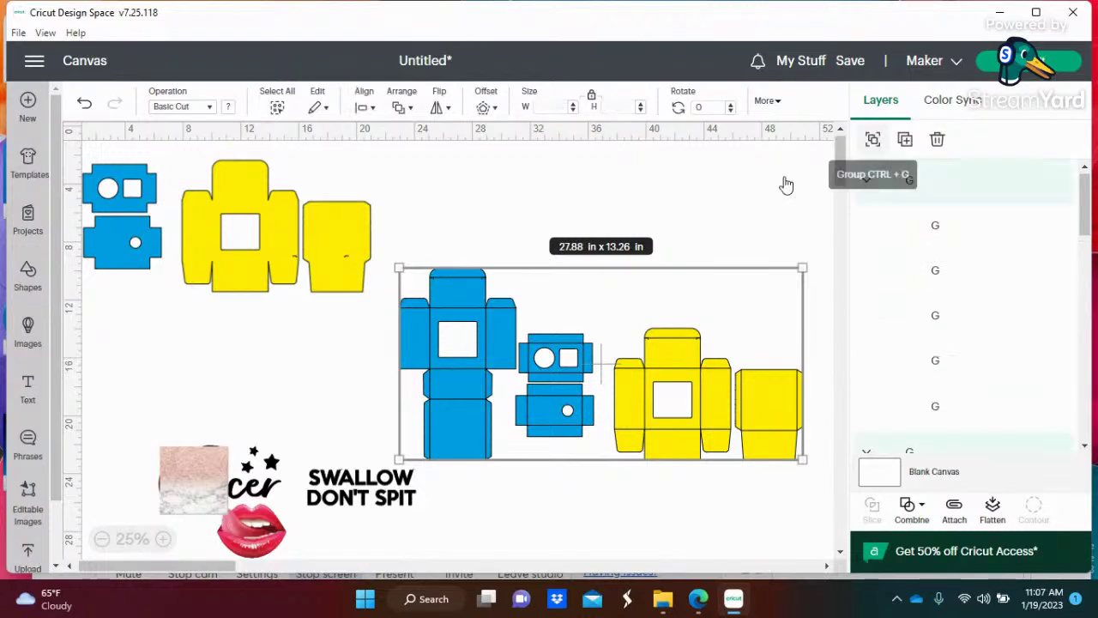
left_click(477, 254)
left_click(467, 296)
left_click_drag(467, 296, 469, 346)
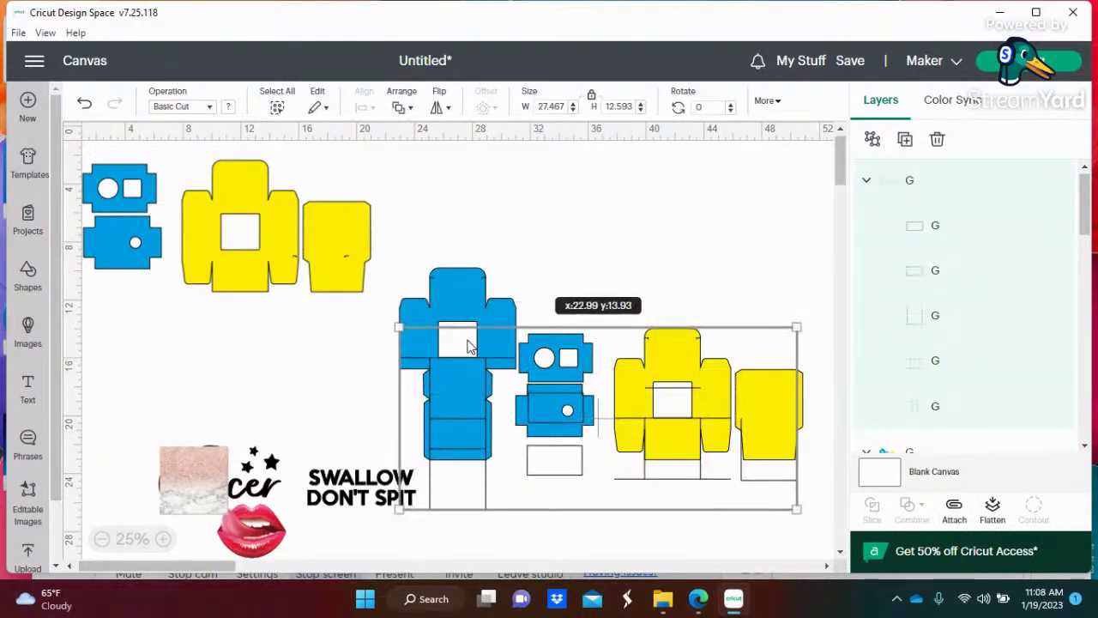
left_click(84, 105)
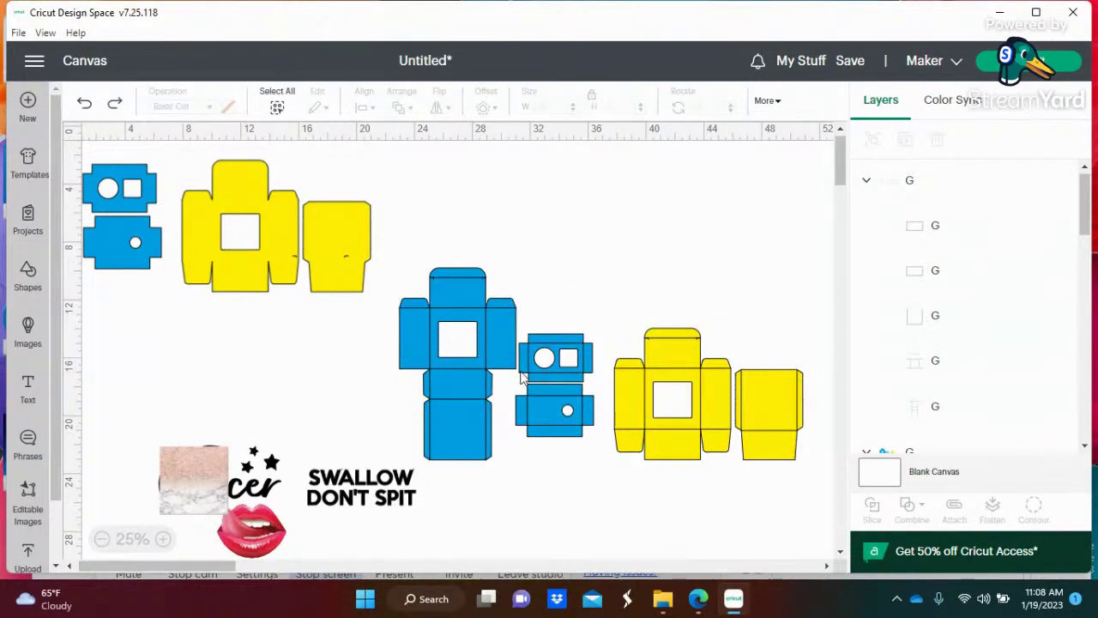
left_click(478, 382)
left_click(872, 141)
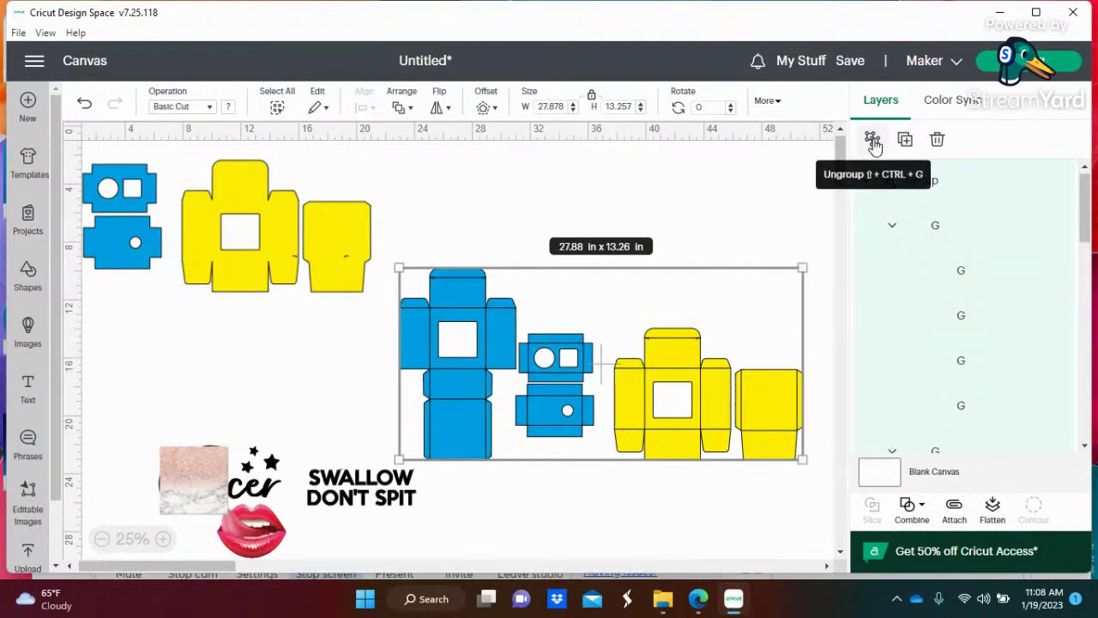
left_click(558, 307)
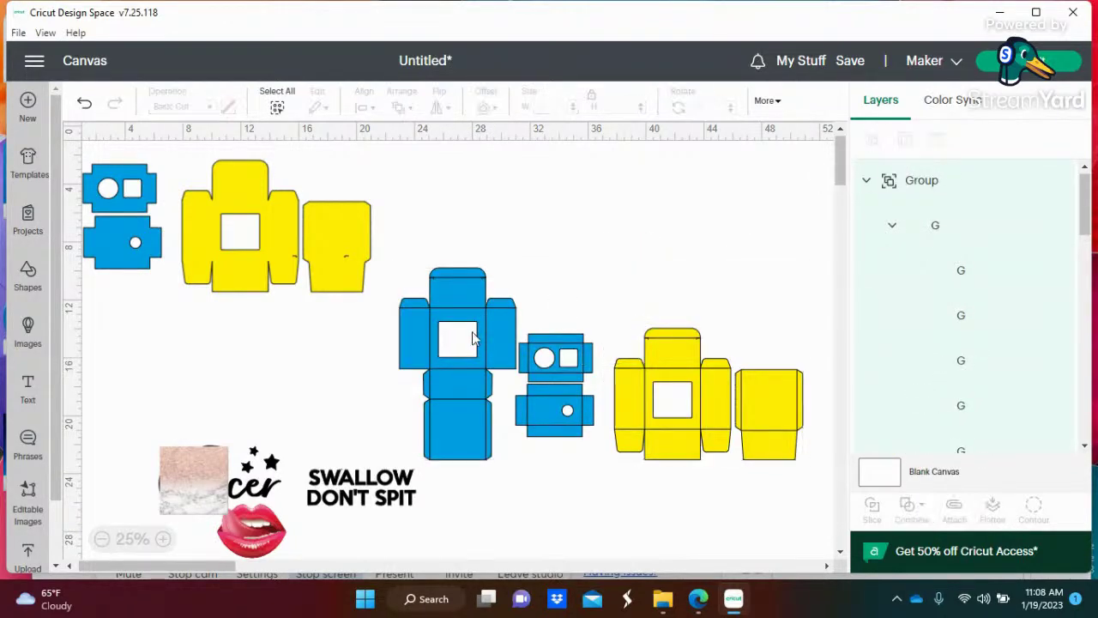
left_click(480, 294)
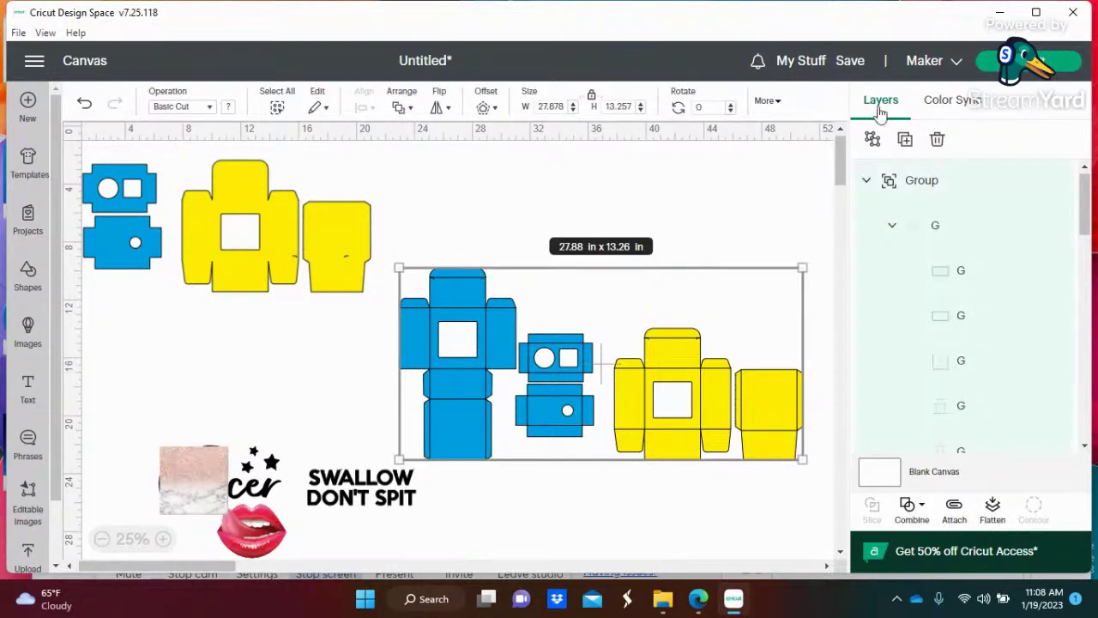
left_click(881, 142)
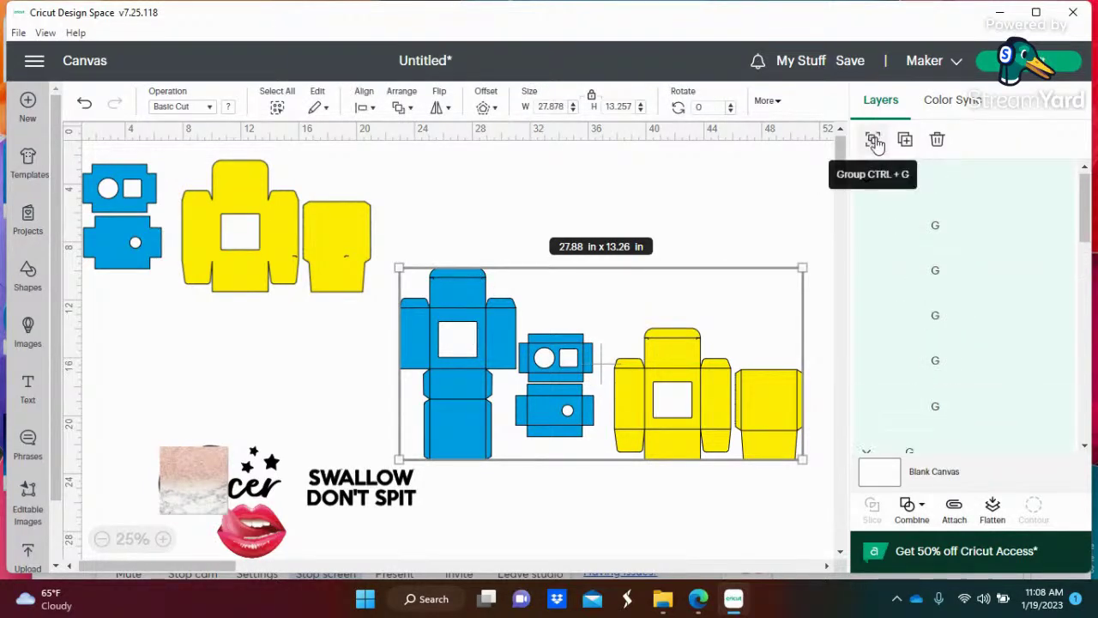
left_click(876, 145)
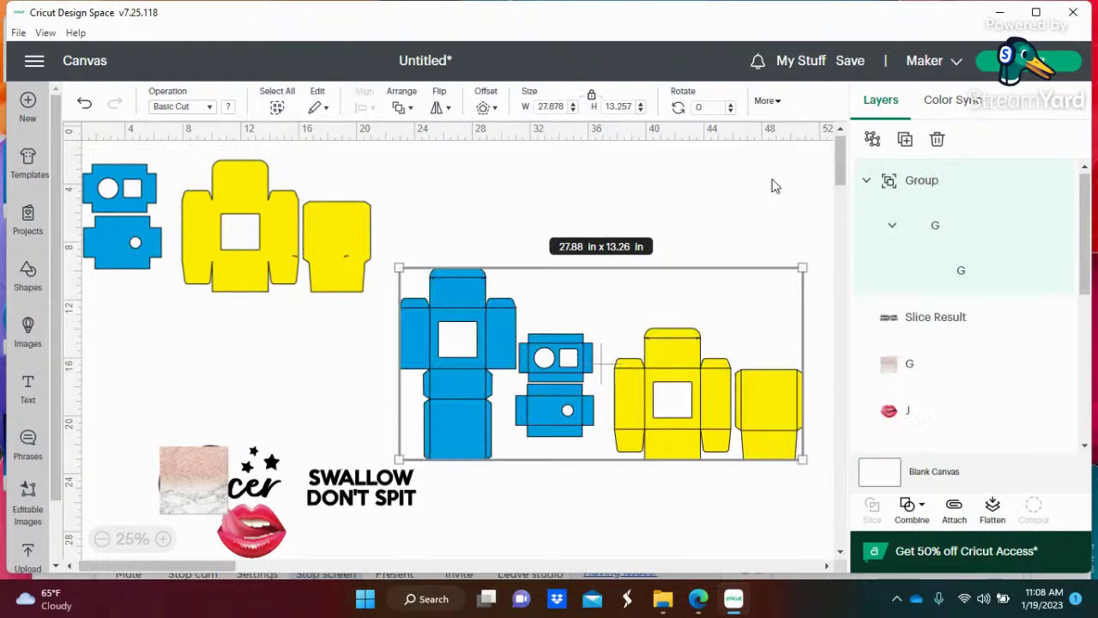
left_click(519, 258)
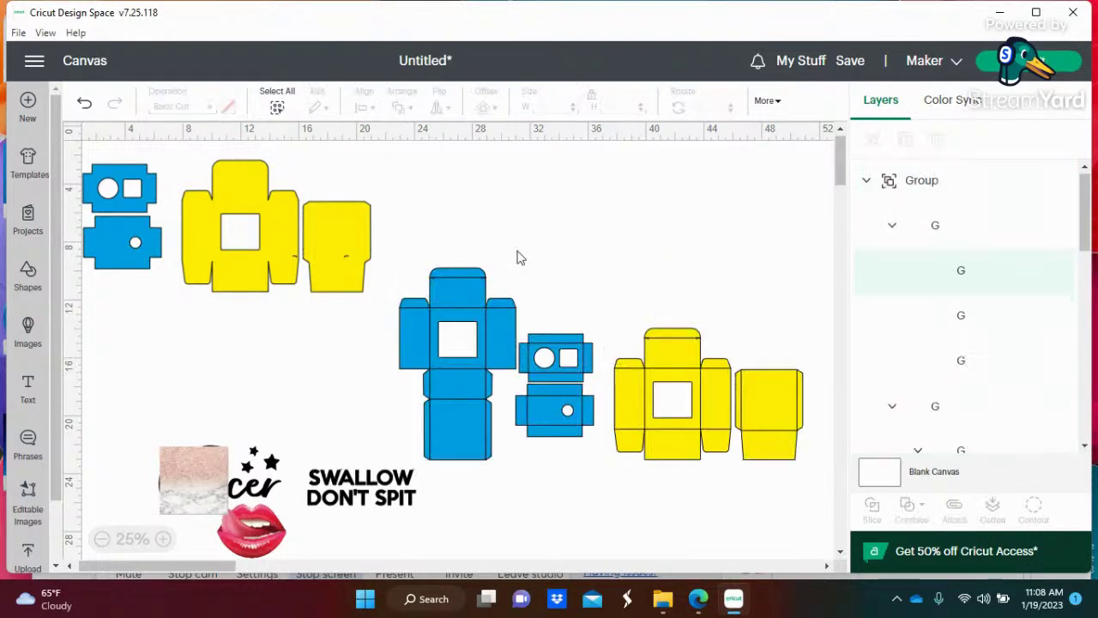
Shift the whole grouped template slightly to the right on the canvas.
left_click(458, 271)
left_click_drag(458, 271, 468, 255)
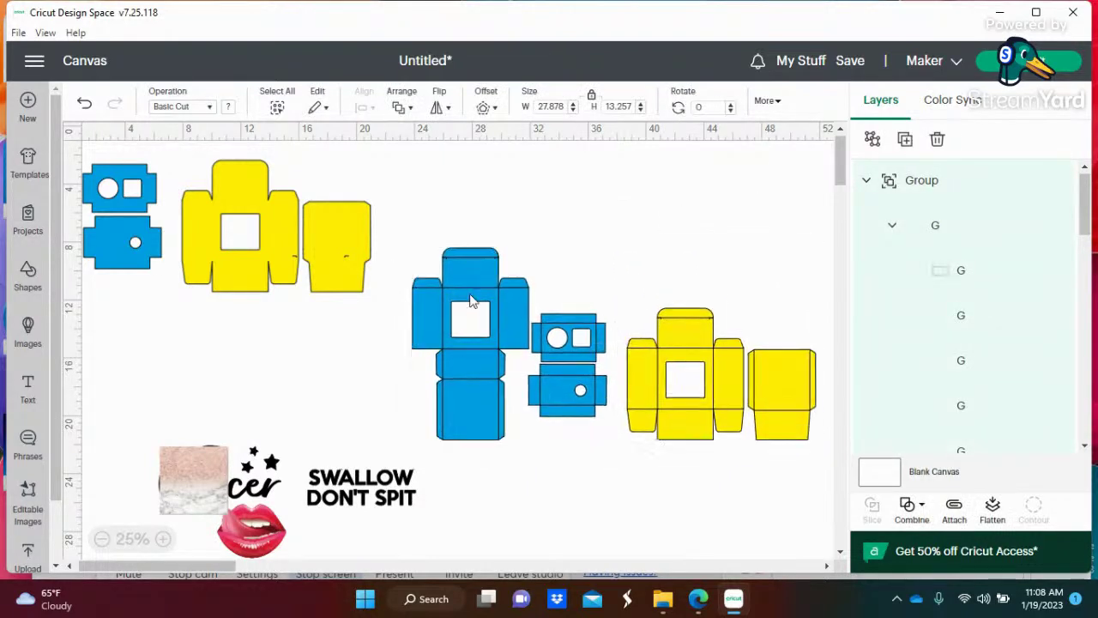
left_click(498, 466)
left_click_drag(478, 429, 497, 441)
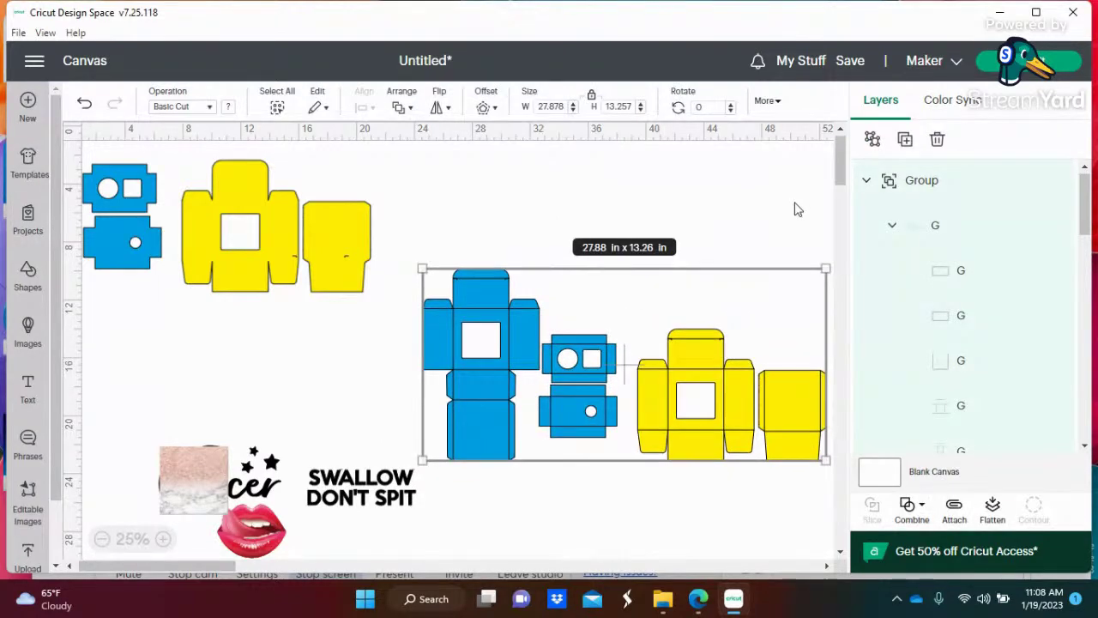
Ungroup the inserted template and move its set of fold lines down off the blue and yellow pieces.
left_click(872, 141)
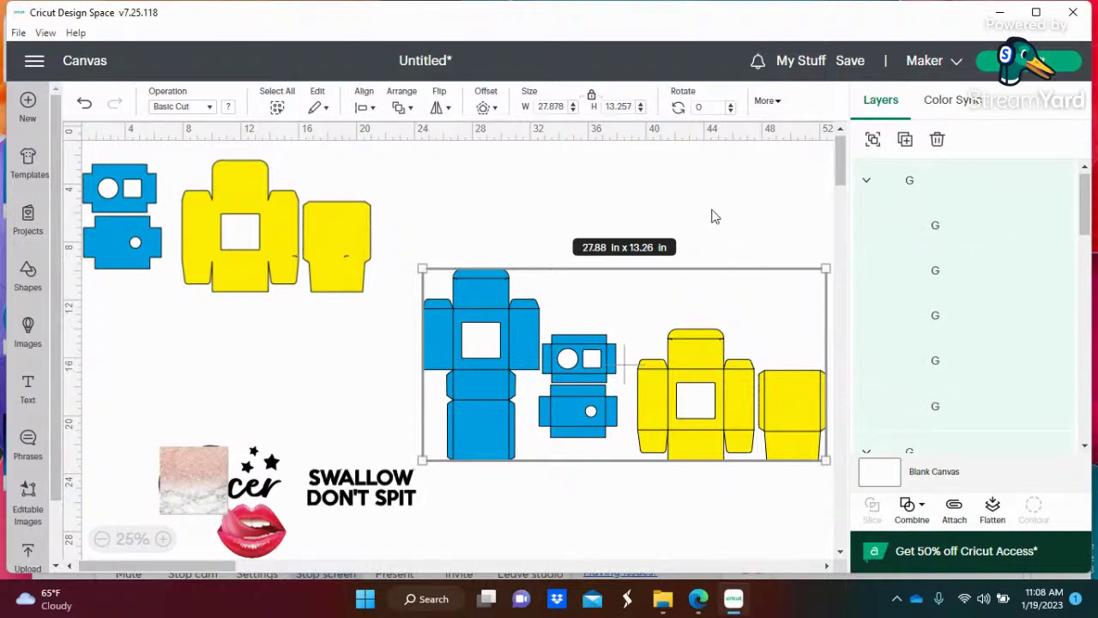
left_click(711, 216)
left_click(478, 284)
left_click_drag(477, 283, 468, 396)
Ungroup the template's coloured pieces and delete the large blue box piece.
left_click_drag(494, 311, 493, 311)
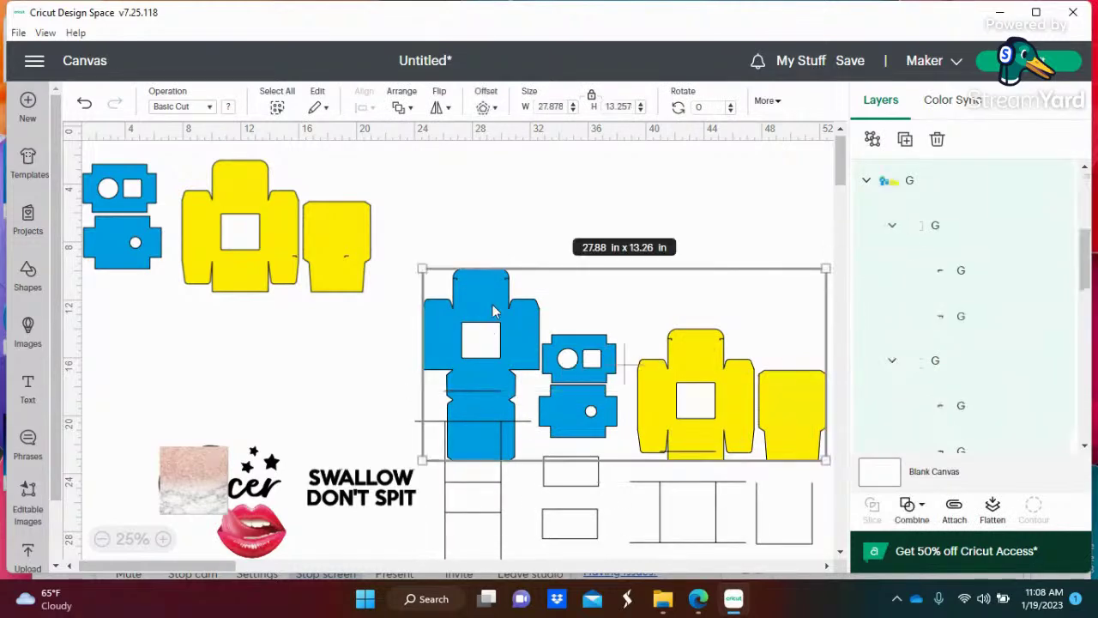
left_click(873, 141)
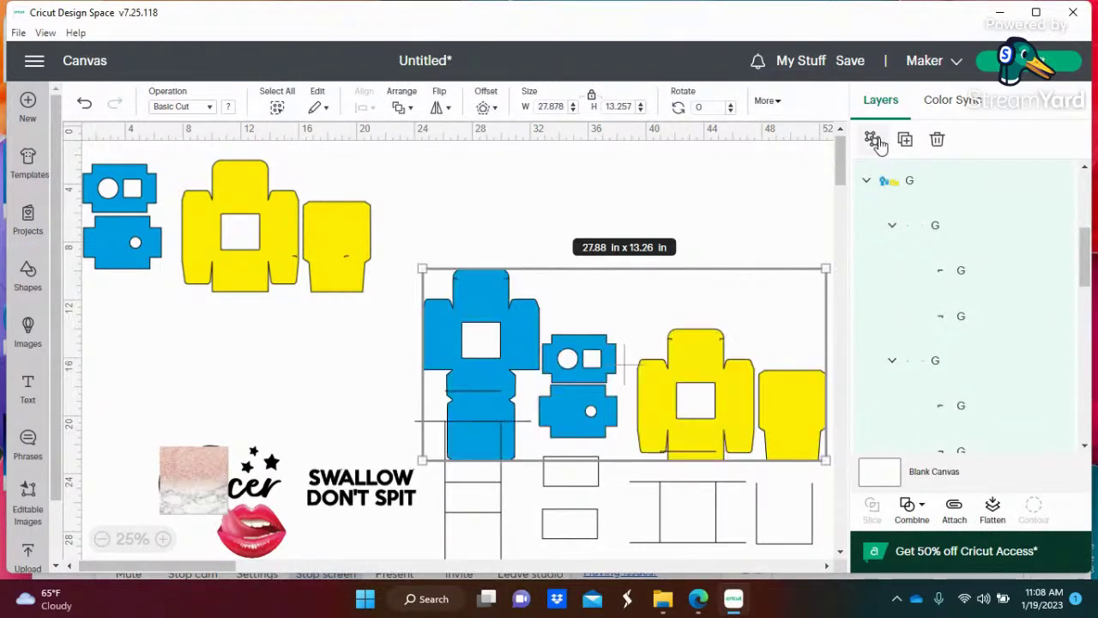
left_click(513, 316)
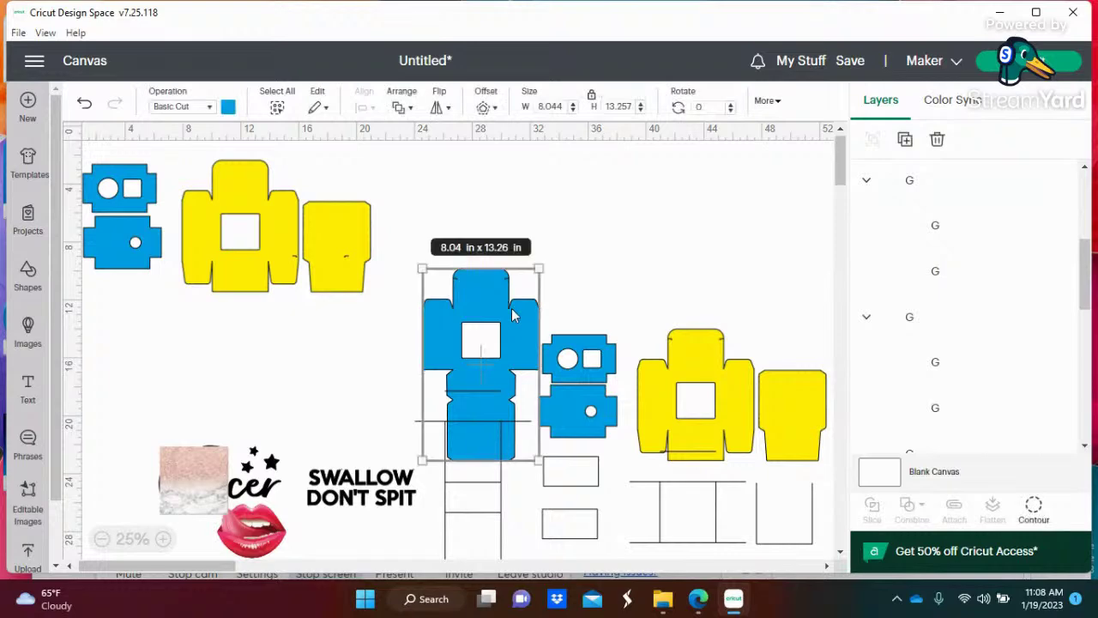
key("Delete")
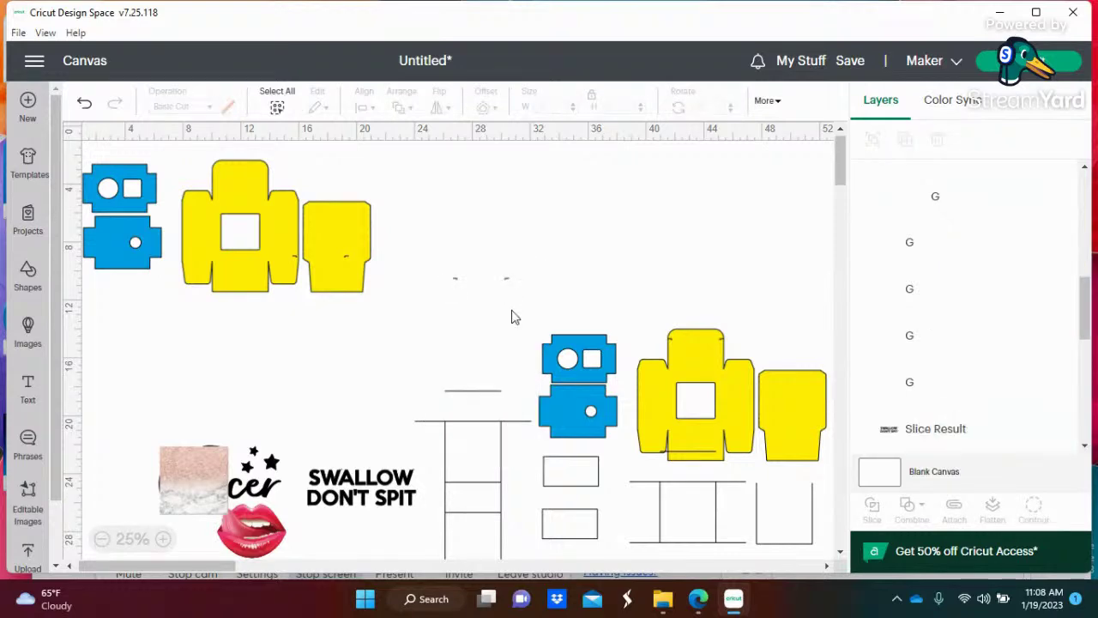
Move the set of fold lines back up into place over the remaining blue and yellow pieces.
left_click(469, 518)
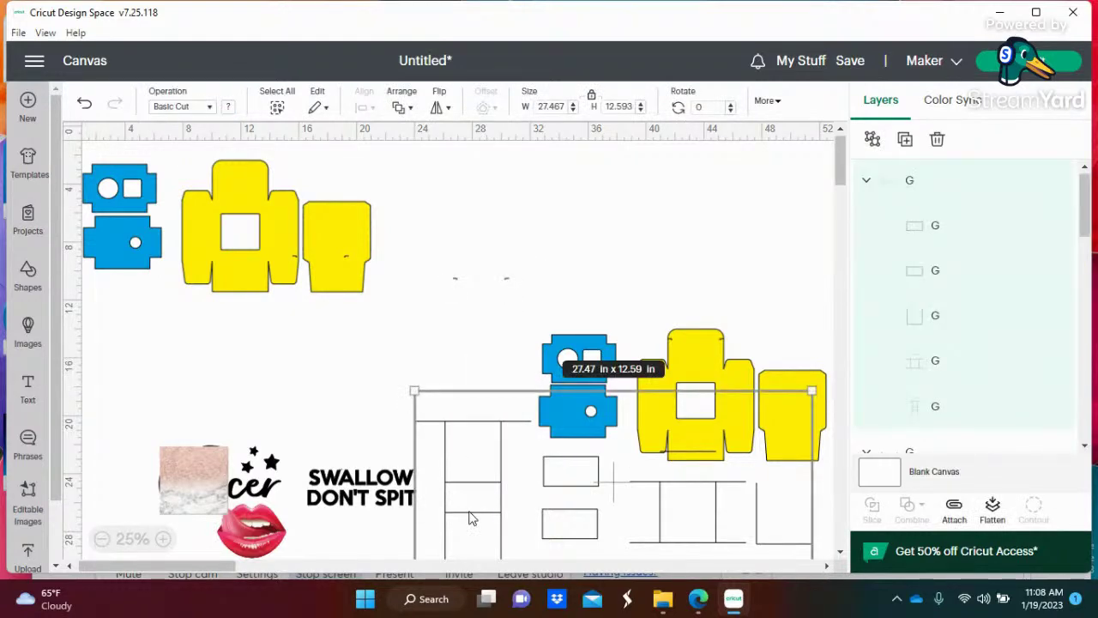
left_click_drag(470, 518, 478, 406)
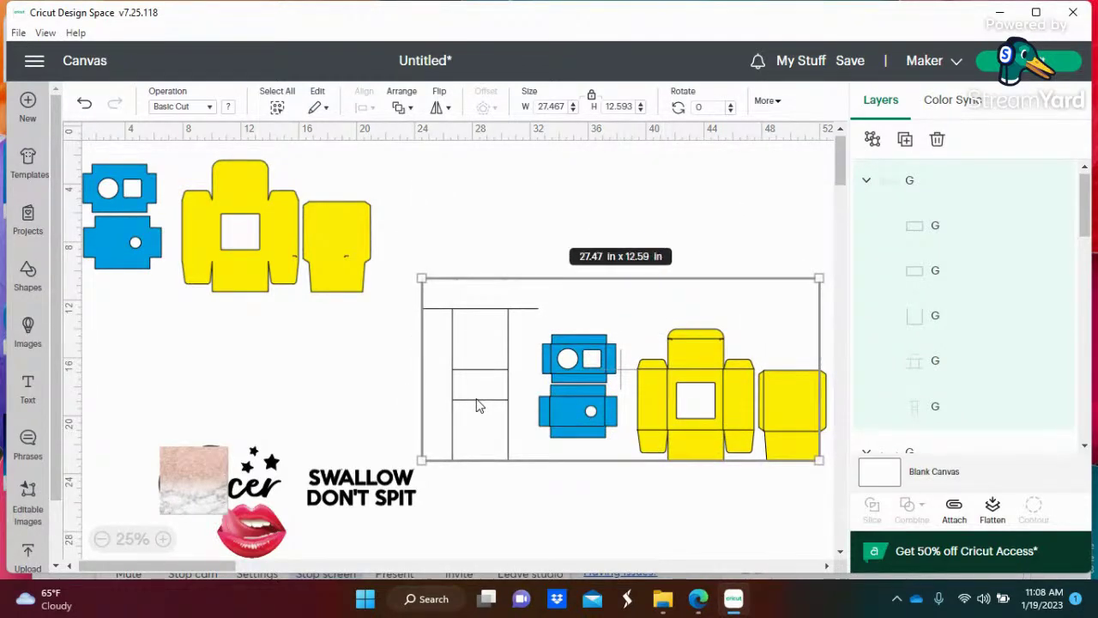
Ungroup the set of fold lines and delete the unused ones left over from the removed large blue box piece.
right_click(479, 405)
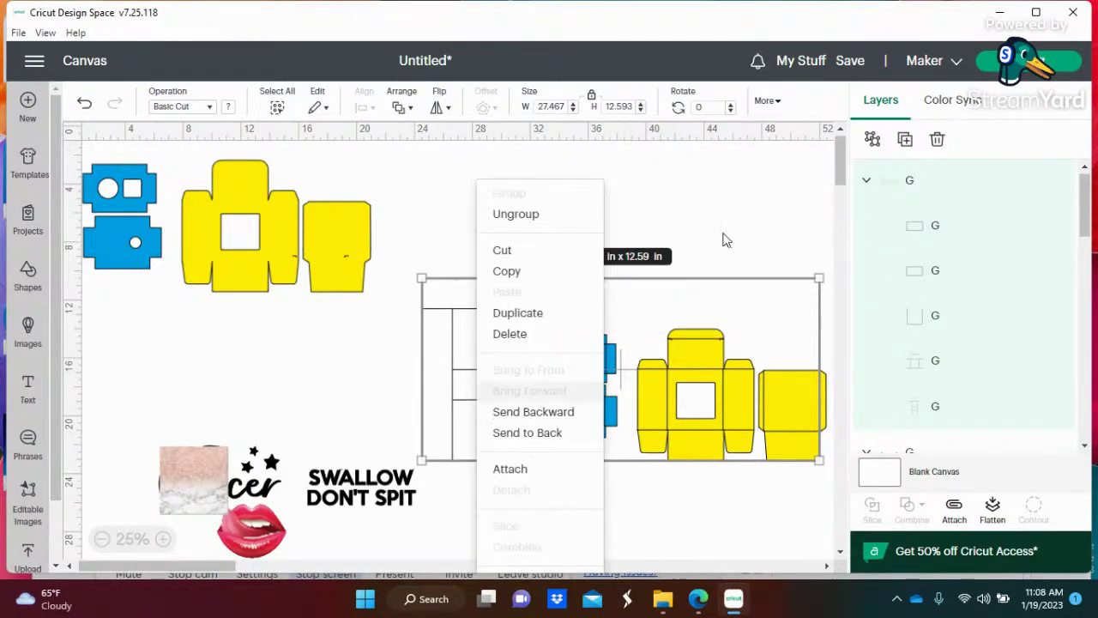
left_click(875, 140)
left_click(478, 292)
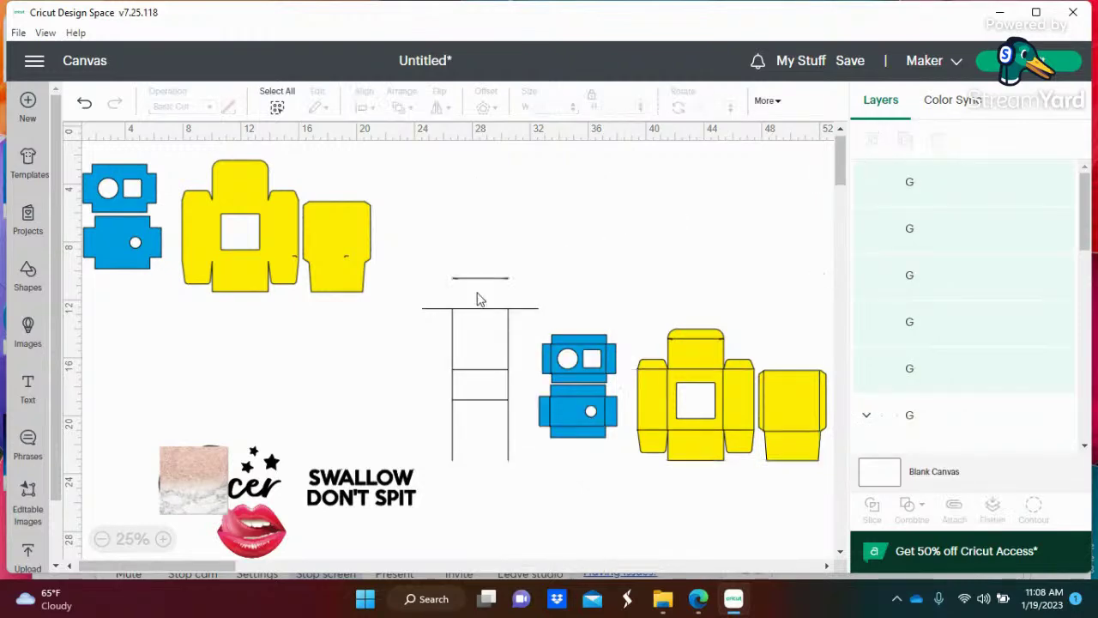
left_click_drag(480, 246, 507, 492)
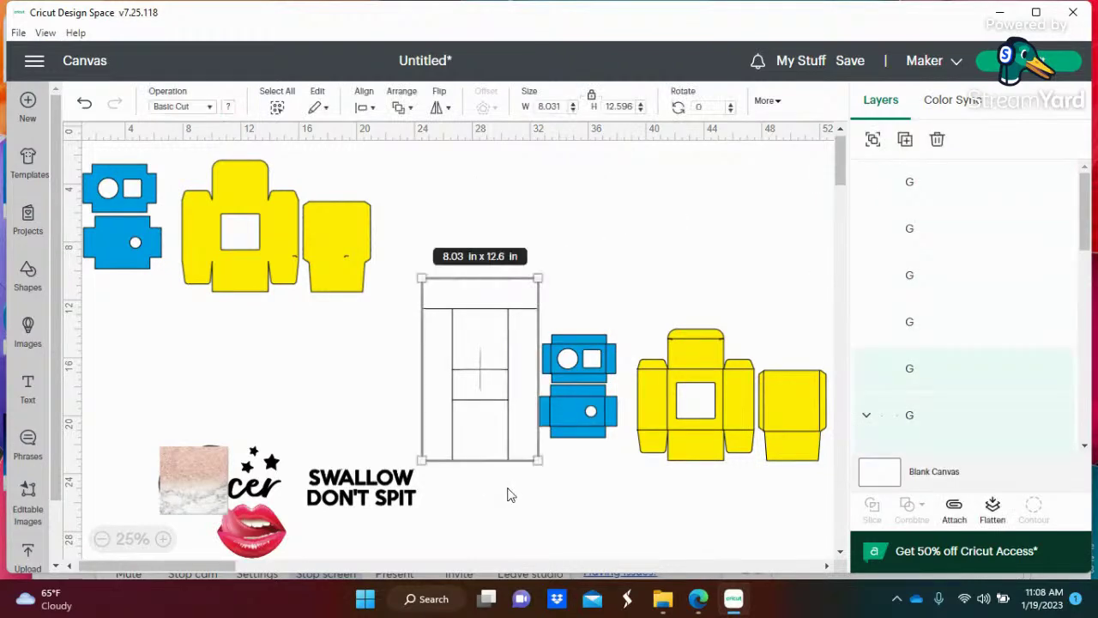
key("Delete")
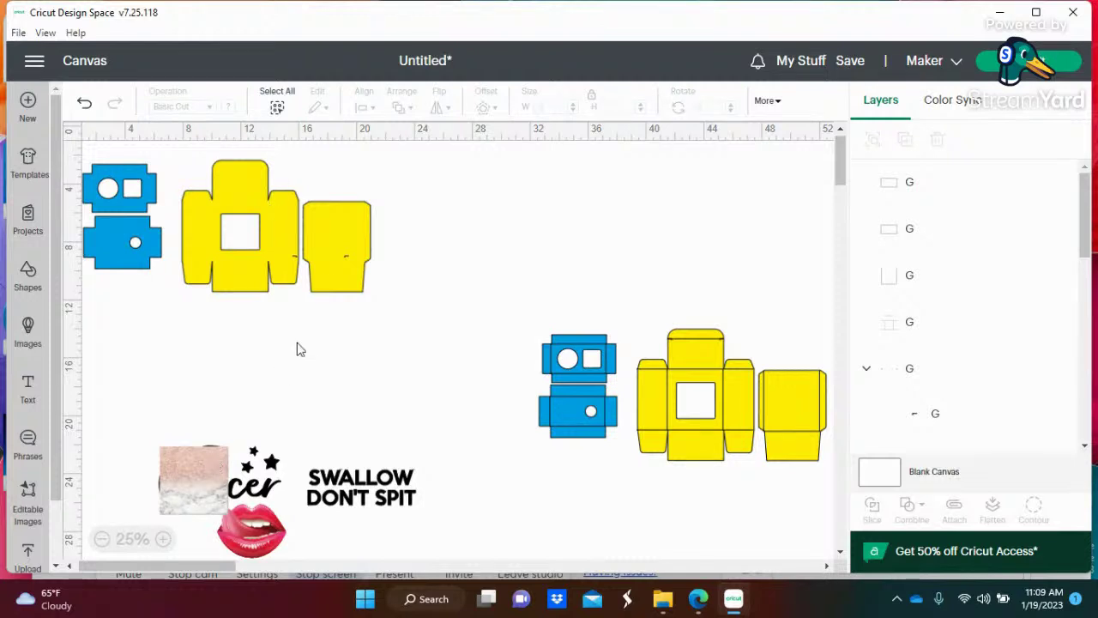
Move the marble pattern image off the Cancer graphic and spread out the two plain yellow box pieces.
left_click_drag(194, 480, 277, 364)
left_click_drag(342, 262, 401, 336)
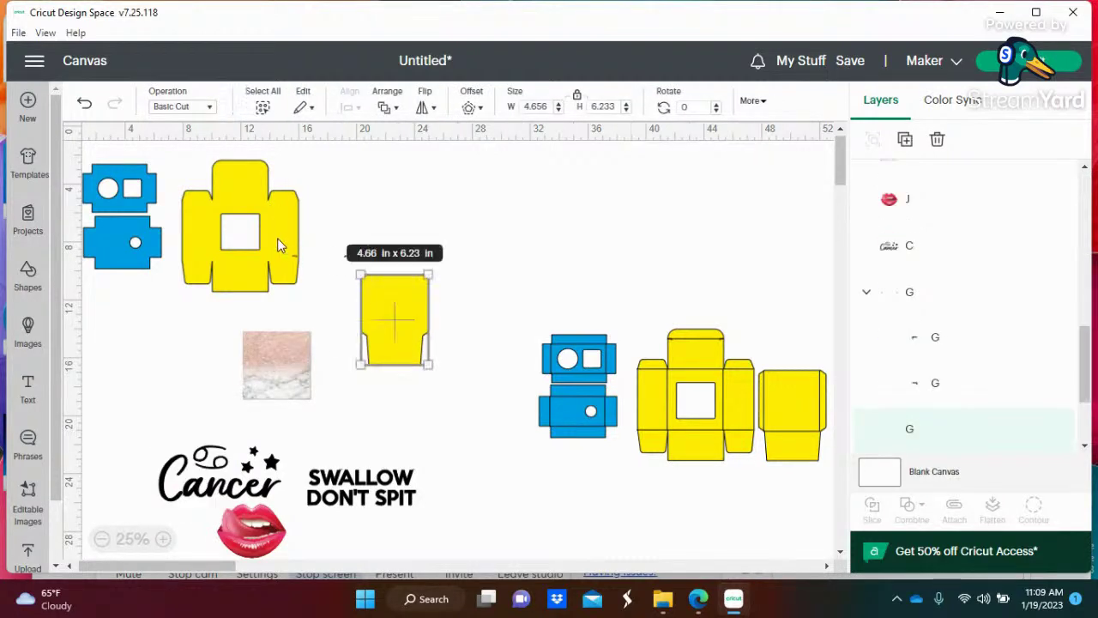
left_click_drag(278, 242, 326, 261)
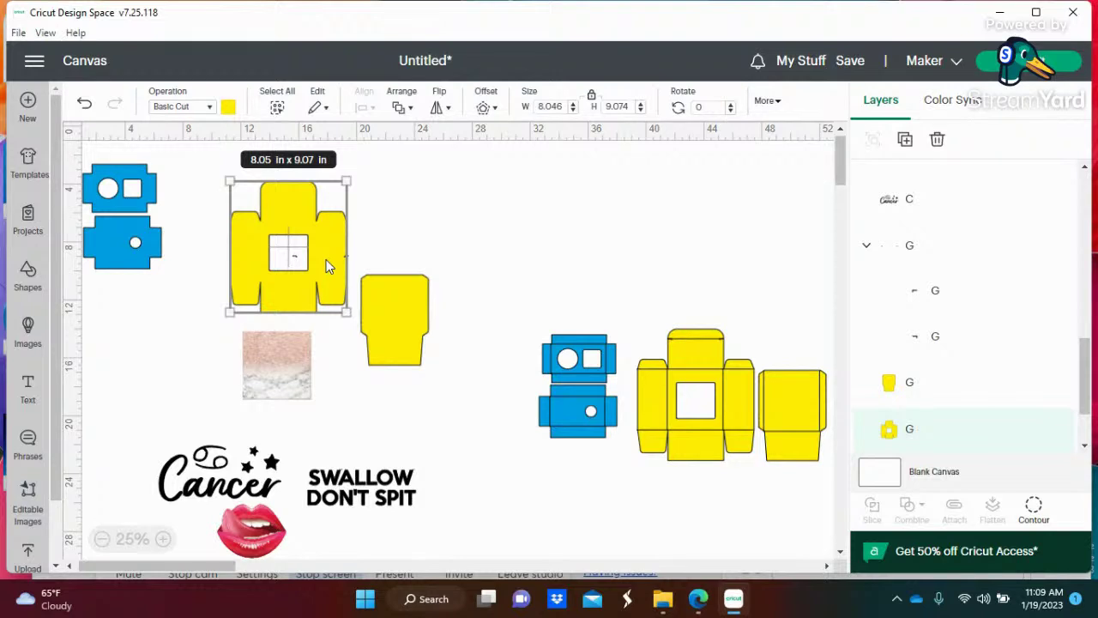
left_click_drag(326, 259, 307, 299)
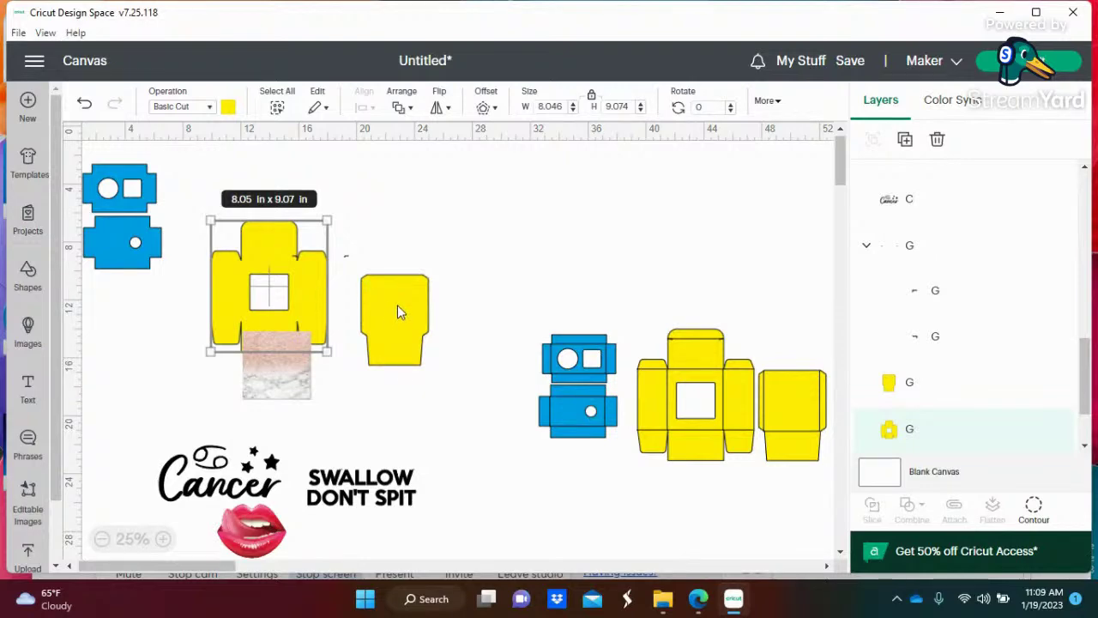
left_click_drag(395, 319, 400, 273)
Enlarge the marble pattern image to about 11.23 x 11.16 in and place it over the large plain yellow piece.
left_click(304, 359)
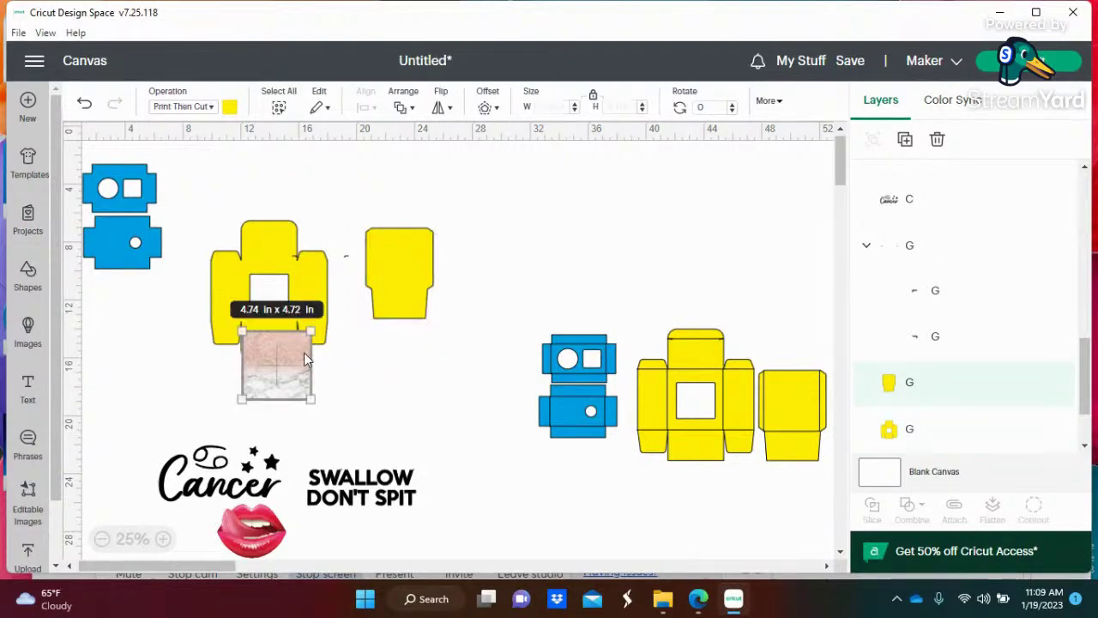
left_click_drag(311, 399, 403, 491)
left_click_drag(339, 421, 281, 286)
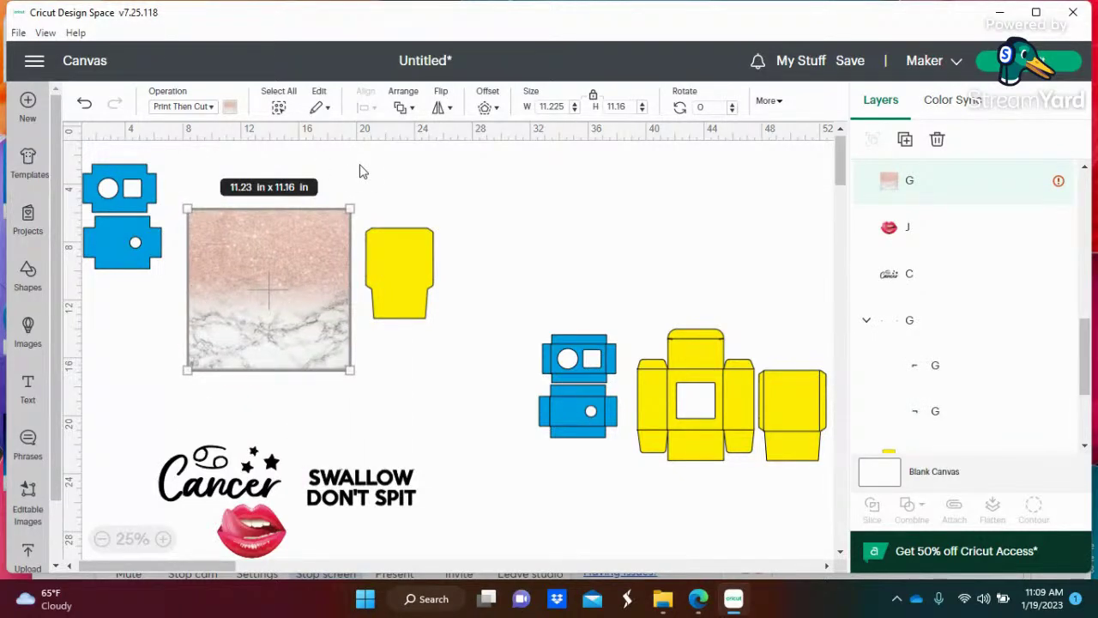
Try to slice the pattern image with the large plain yellow piece beneath it, and undo the slice.
left_click(475, 194)
left_click_drag(215, 174, 257, 374)
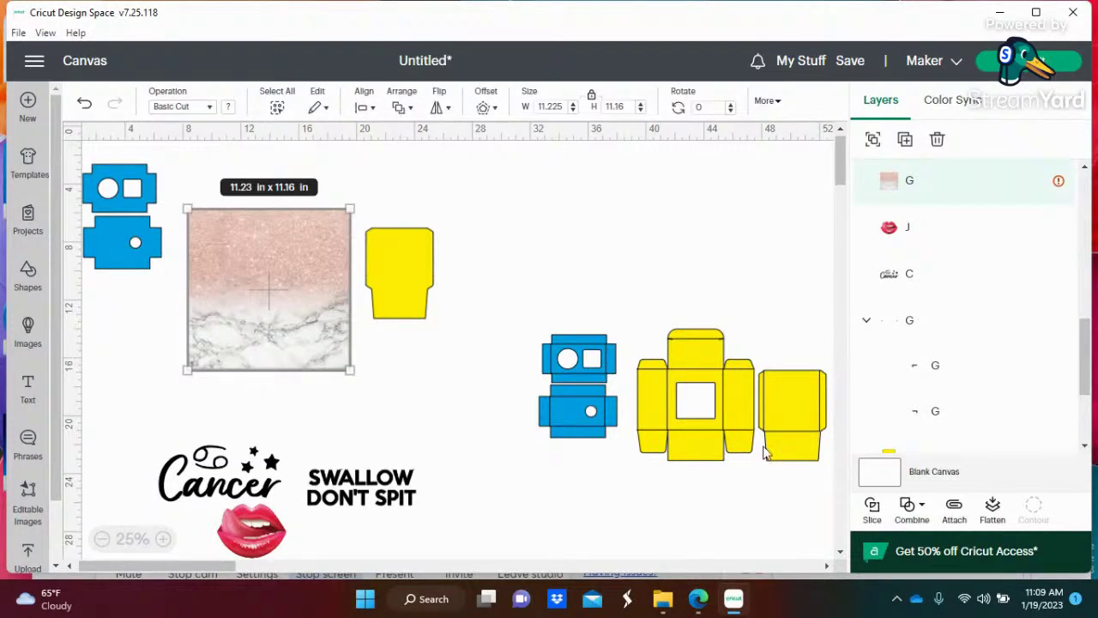
left_click(873, 513)
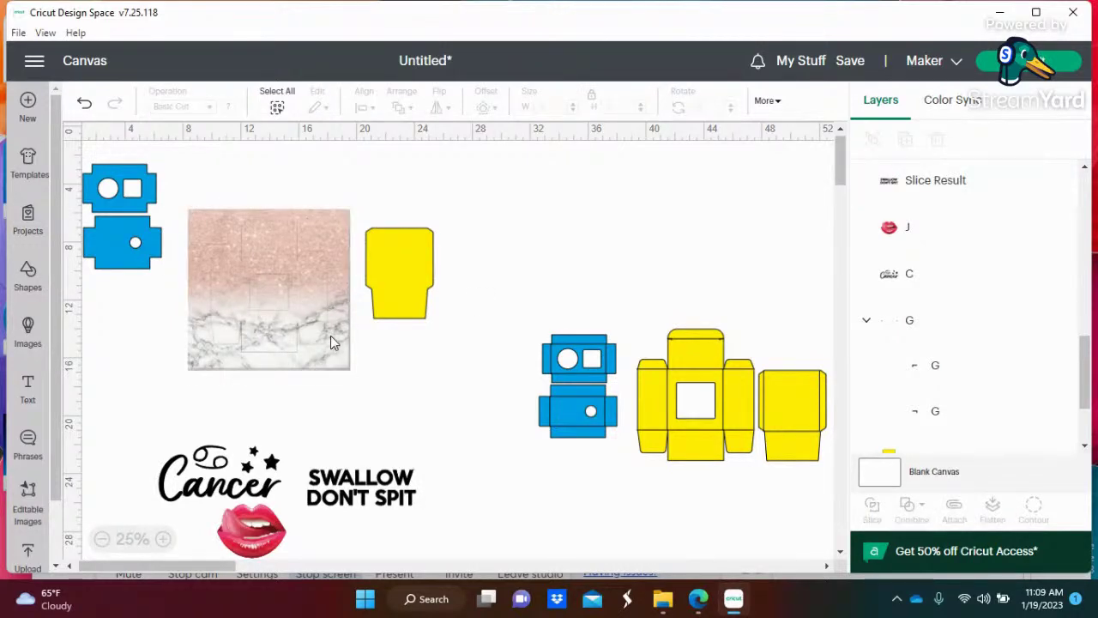
left_click(85, 103)
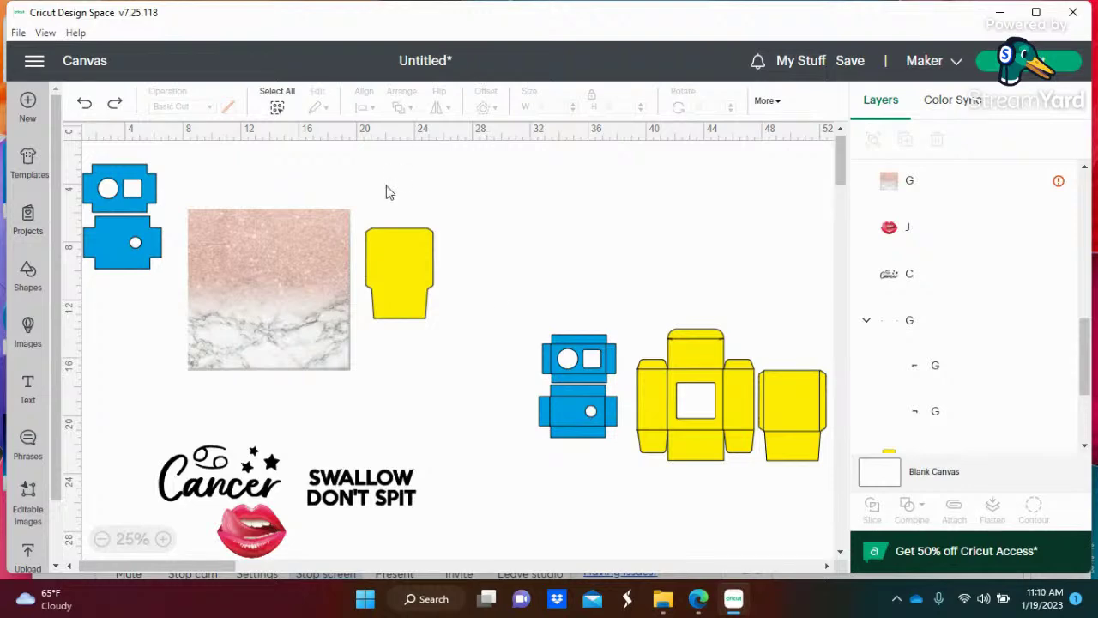
Try the Score operation on the upper blue piece with fold lines, and undo it along with the pattern image's last move.
left_click(573, 352)
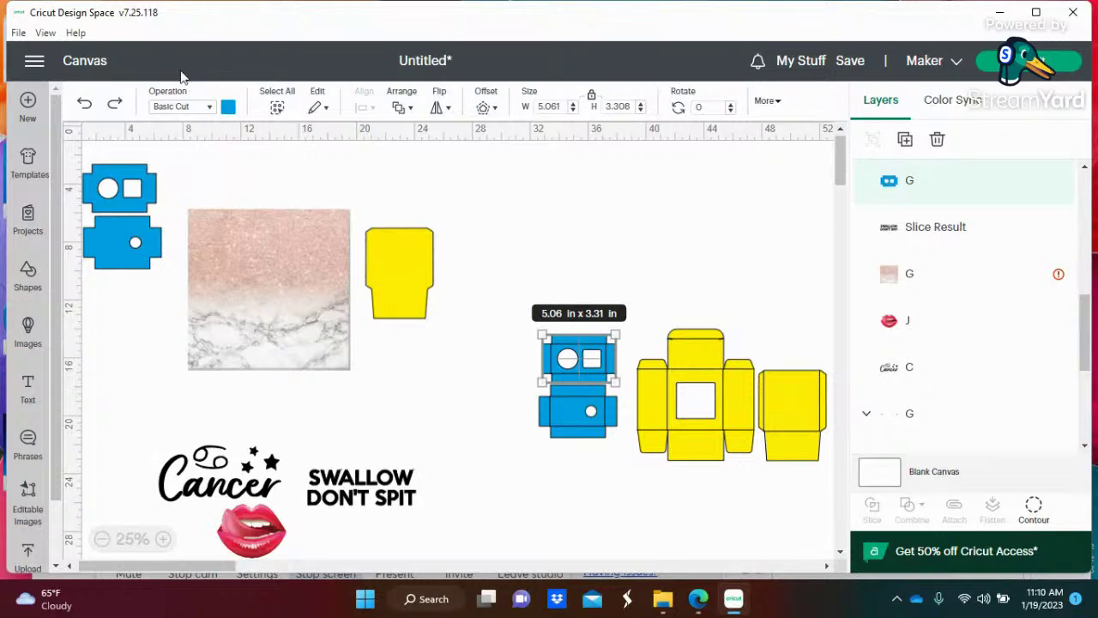
left_click(209, 110)
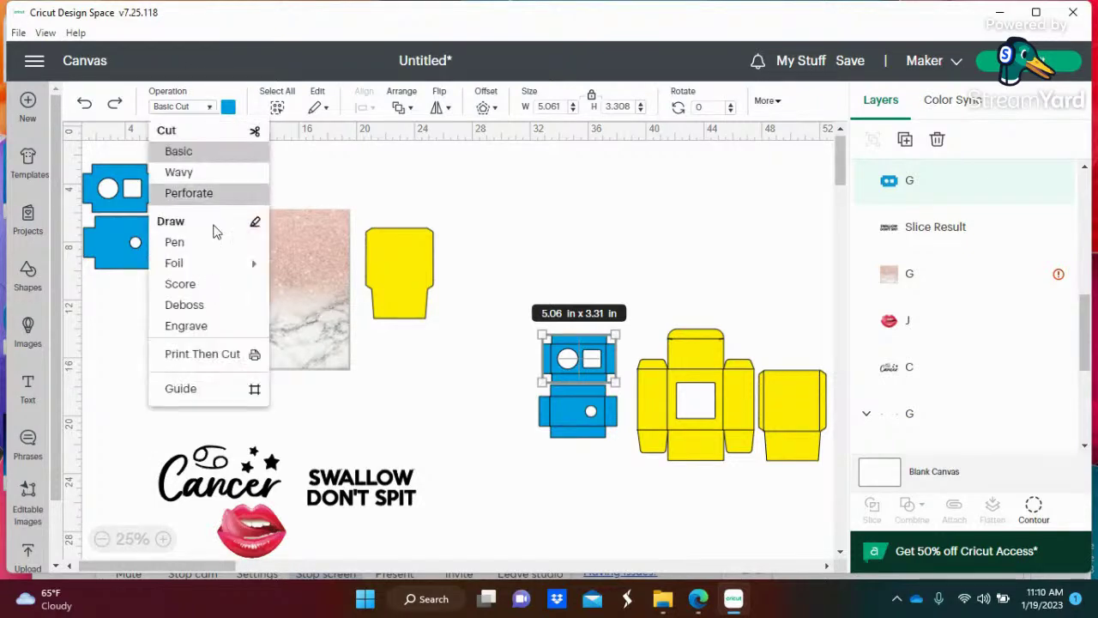
left_click(214, 290)
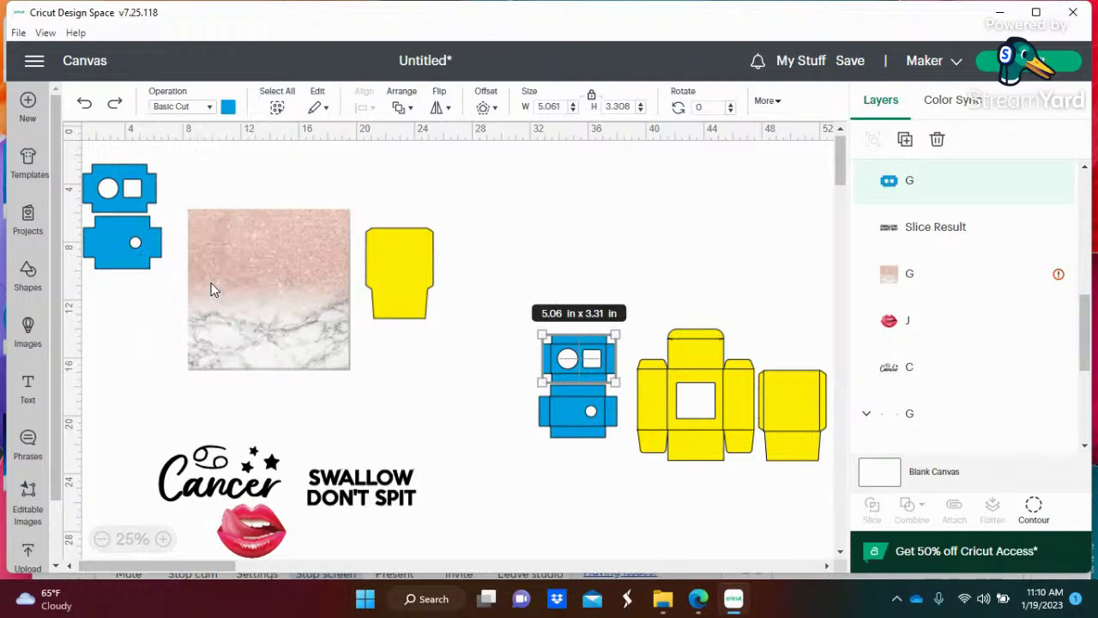
left_click(539, 248)
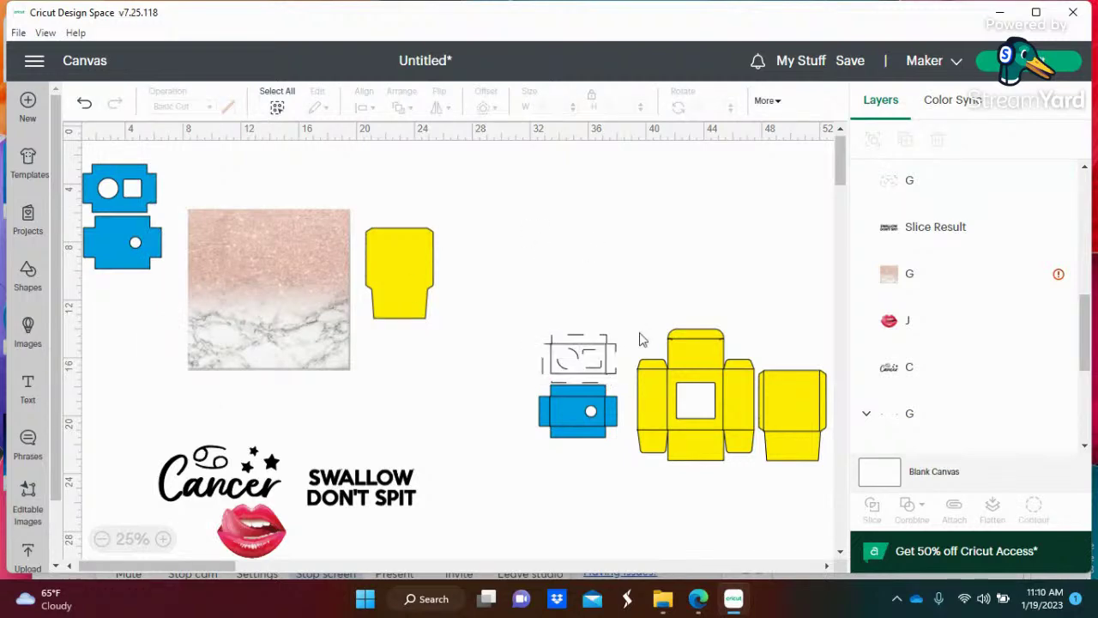
left_click(85, 106)
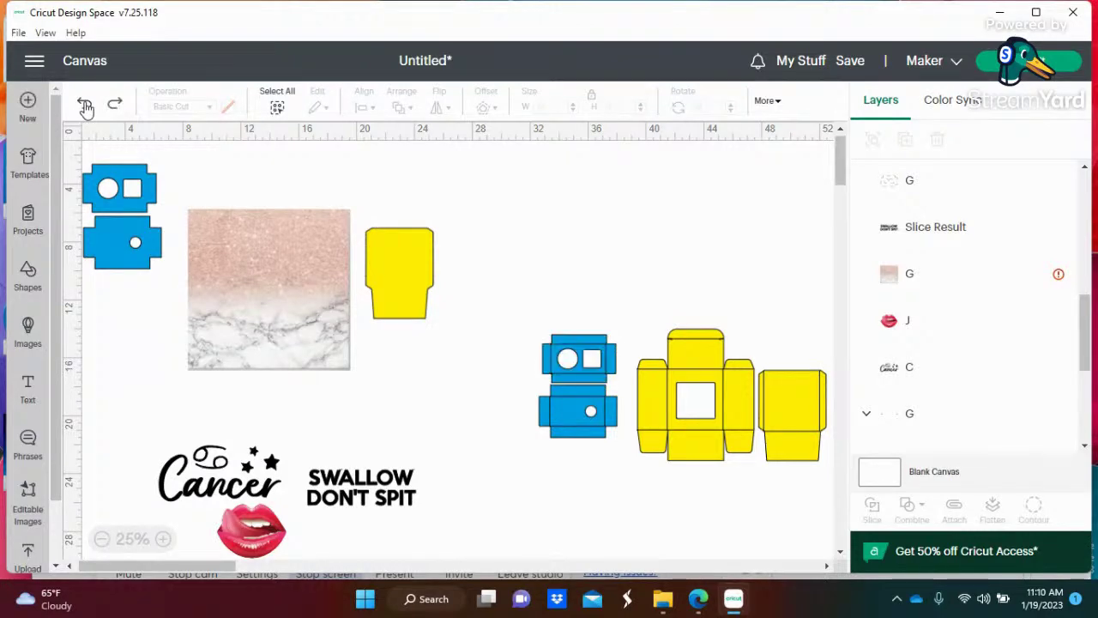
left_click(85, 106)
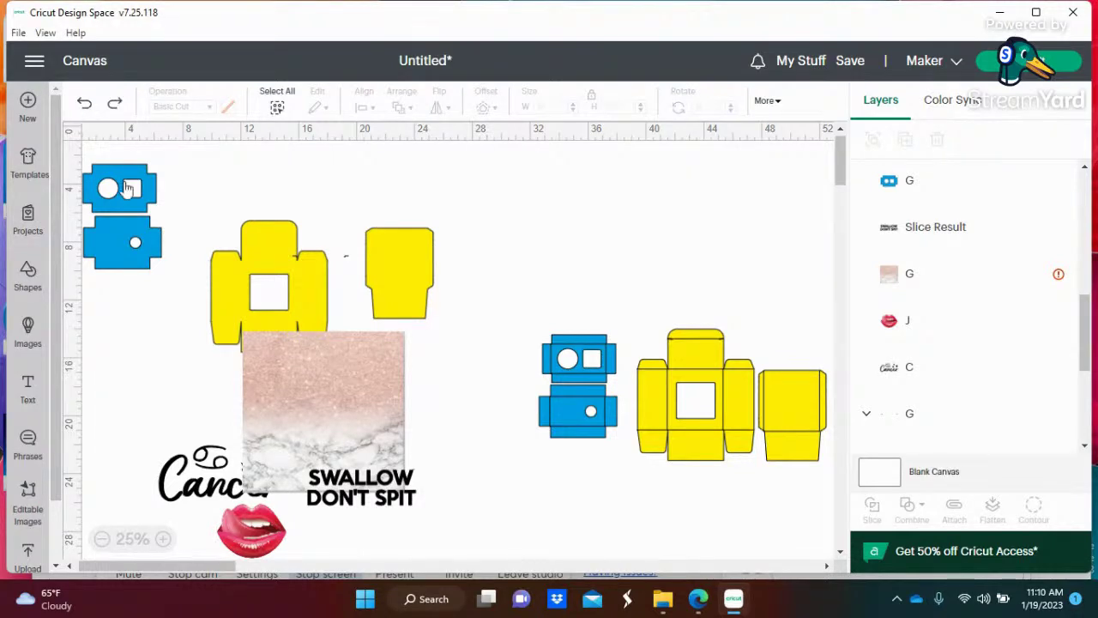
Duplicate the enlarged pattern image and move the original above the templates with fold lines.
left_click(359, 418)
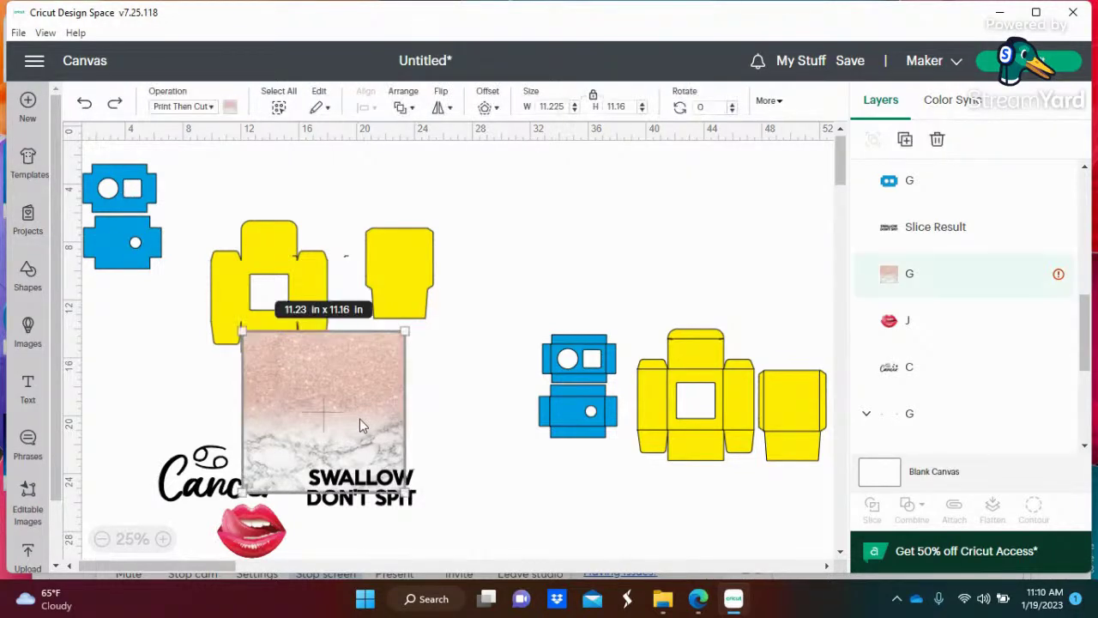
right_click(360, 419)
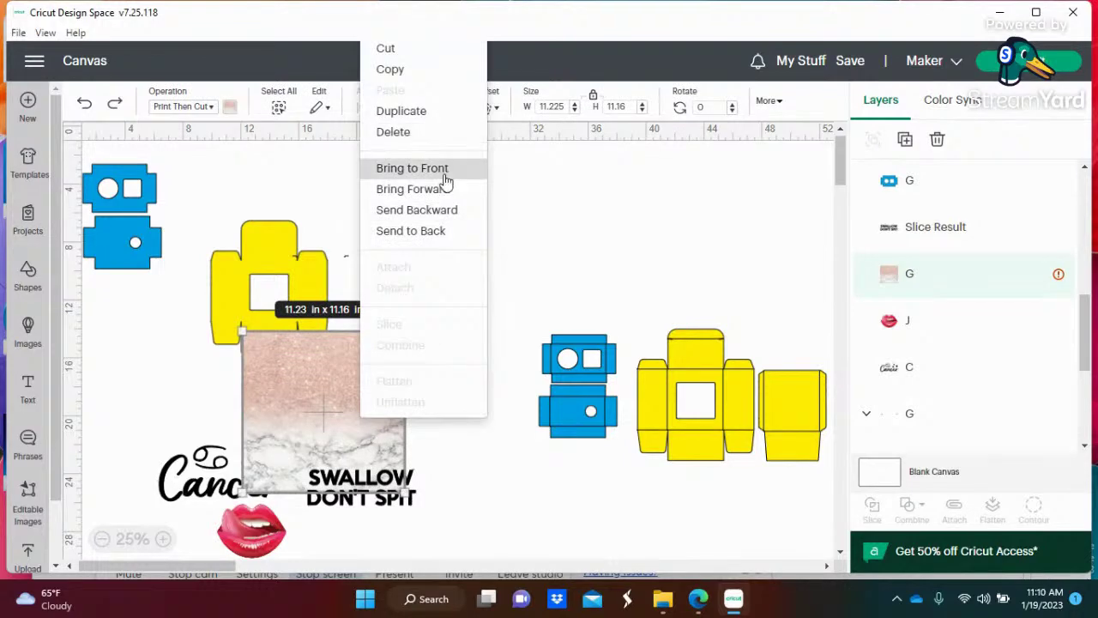
left_click(451, 111)
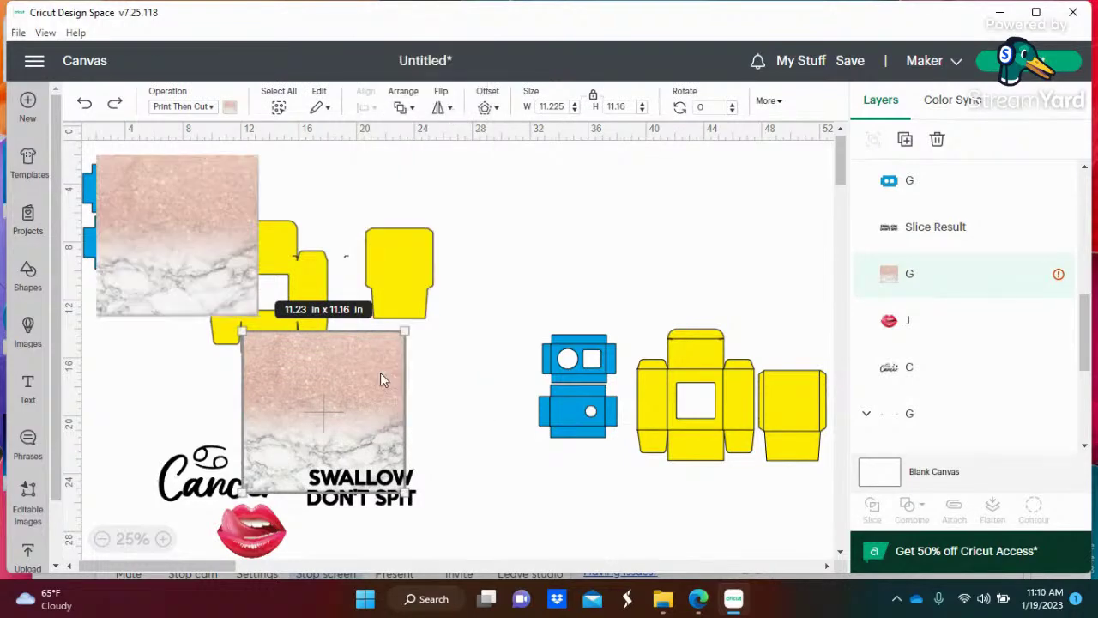
left_click_drag(359, 377, 680, 199)
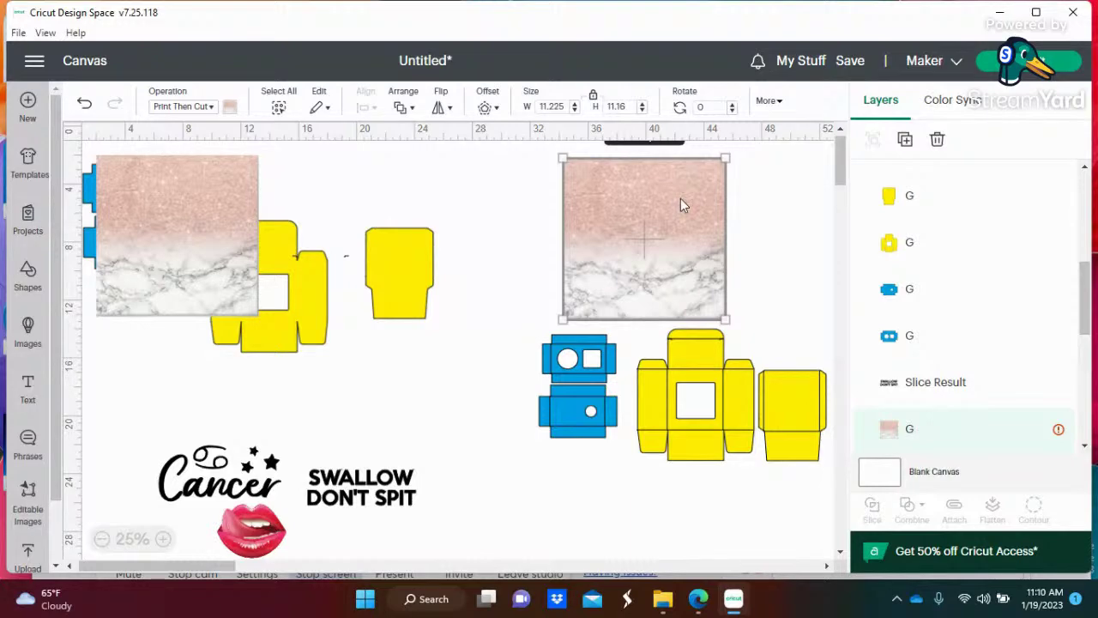
Slice the duplicated pattern with the large plain yellow piece and delete the leftover outer pattern.
left_click_drag(197, 301, 284, 352)
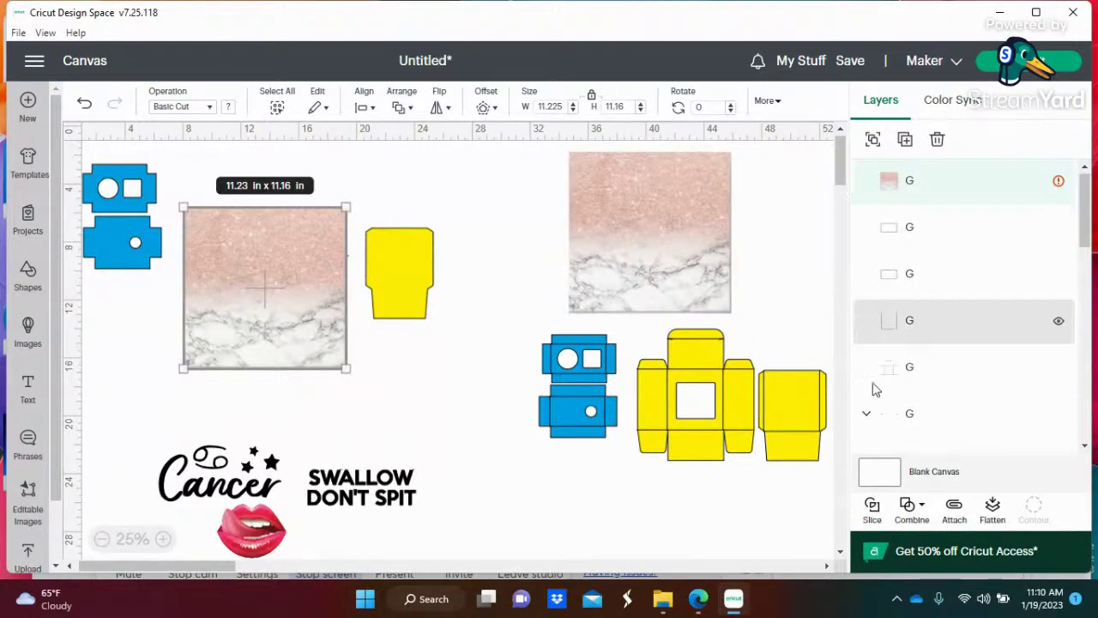
left_click(872, 514)
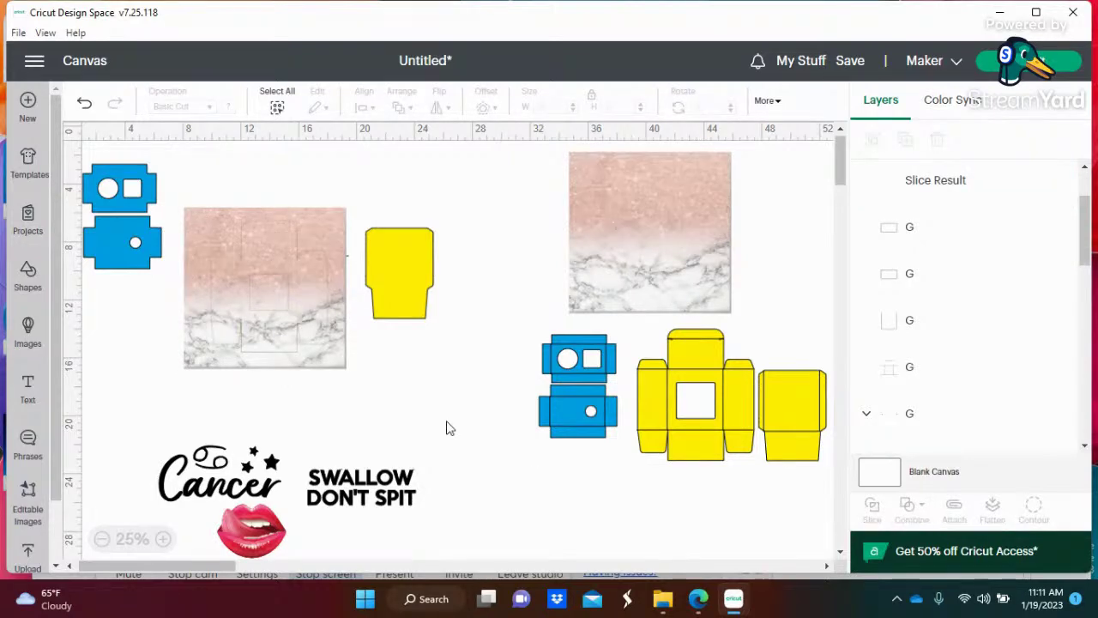
right_click(343, 283)
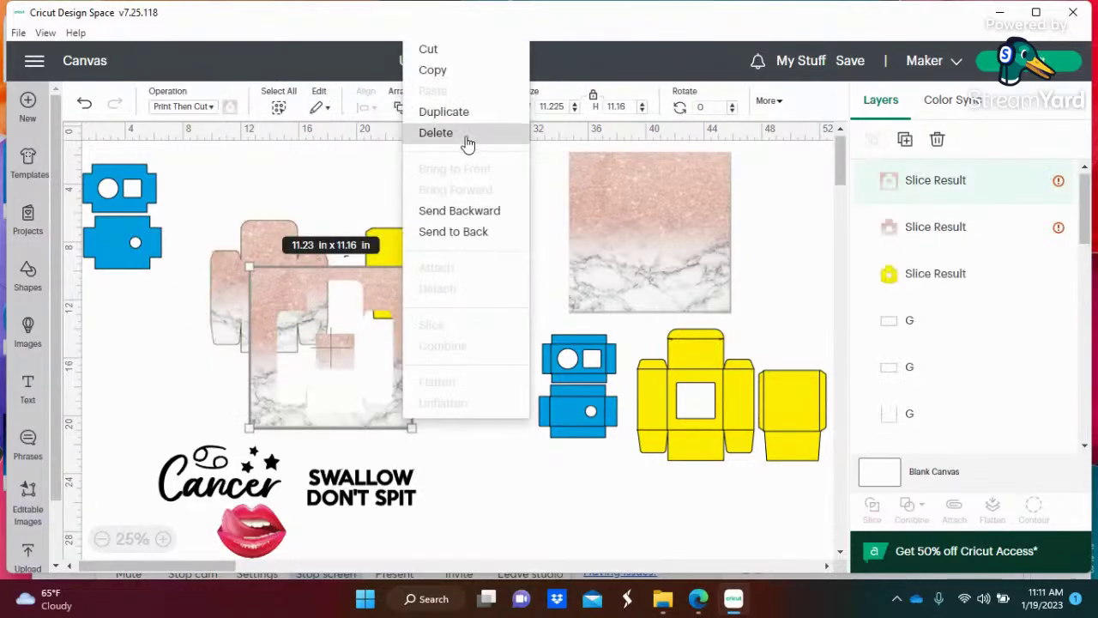
left_click(466, 142)
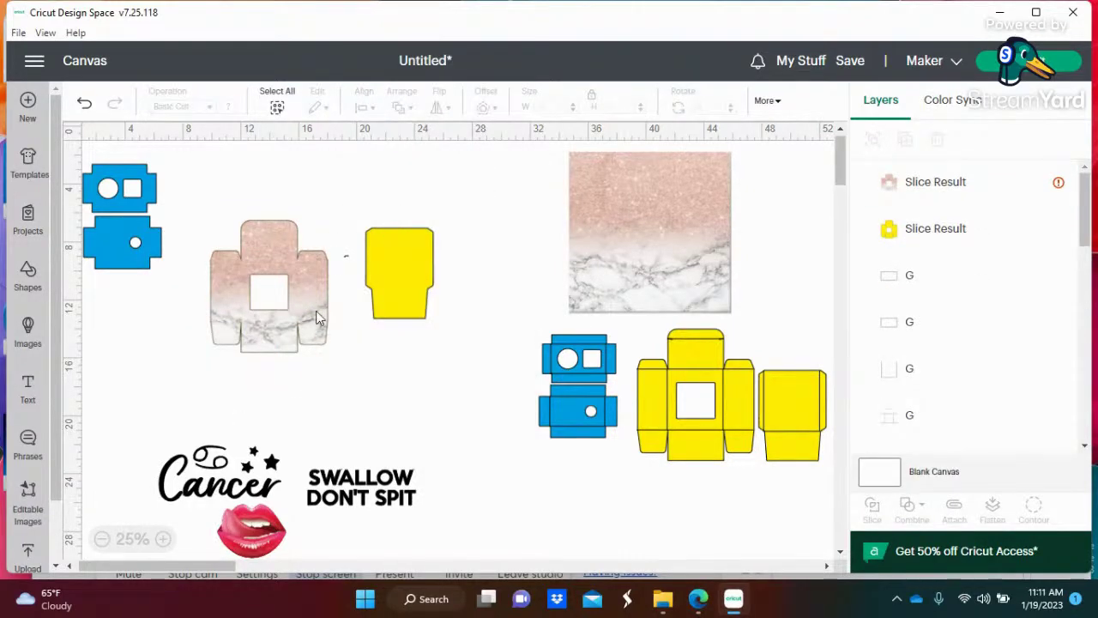
Move the patterned box piece beside the blue pieces with fold lines and delete the yellow piece left by the slice.
left_click_drag(316, 311, 497, 485)
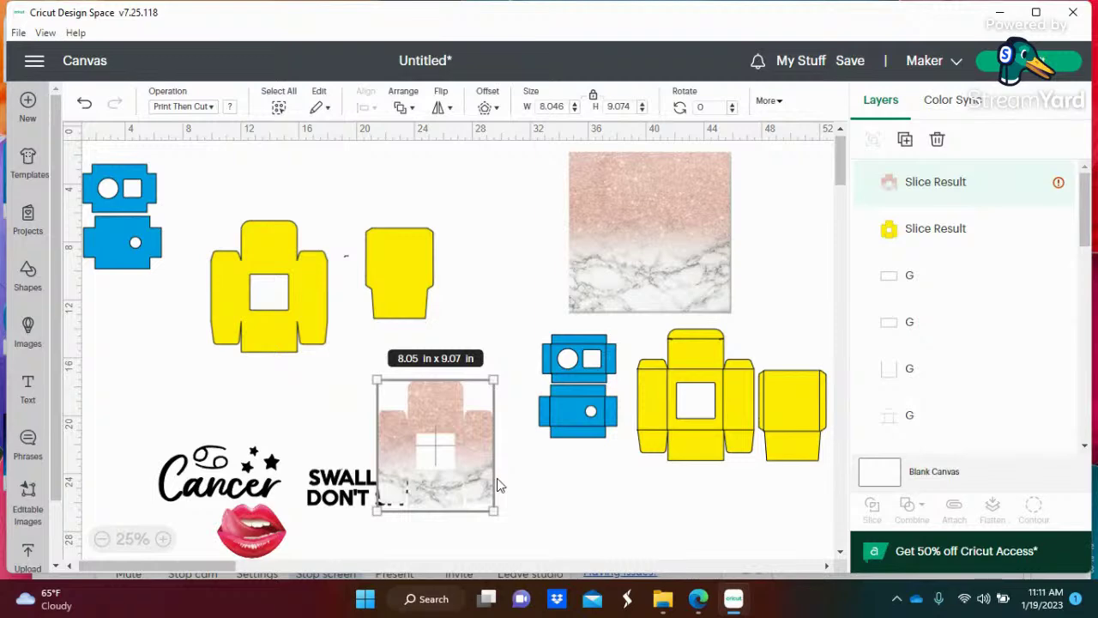
left_click_drag(477, 448, 482, 392)
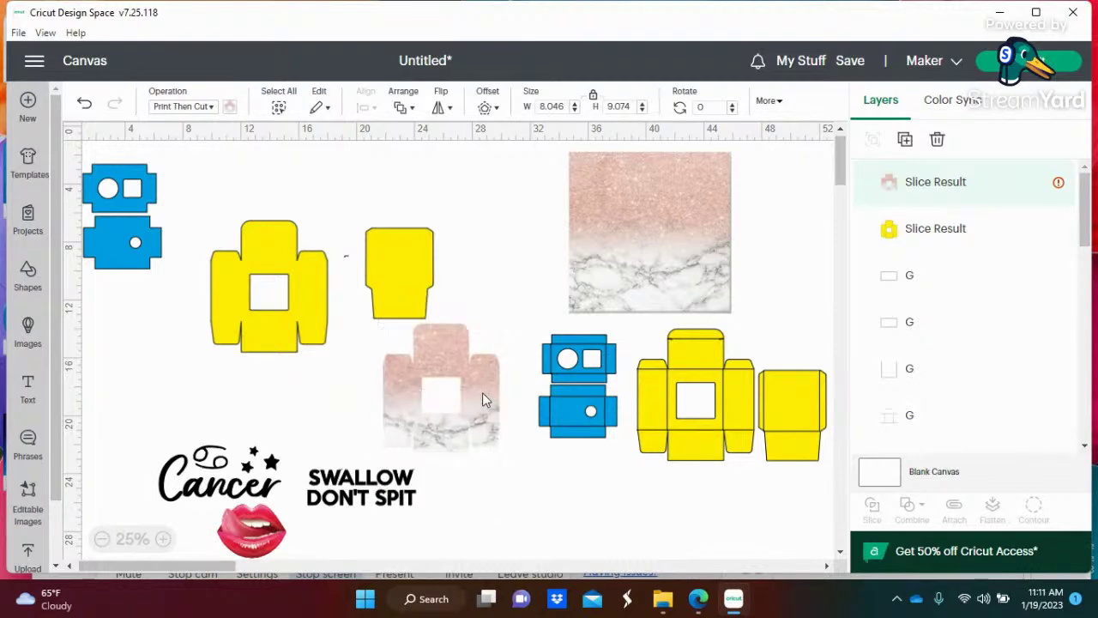
right_click(314, 324)
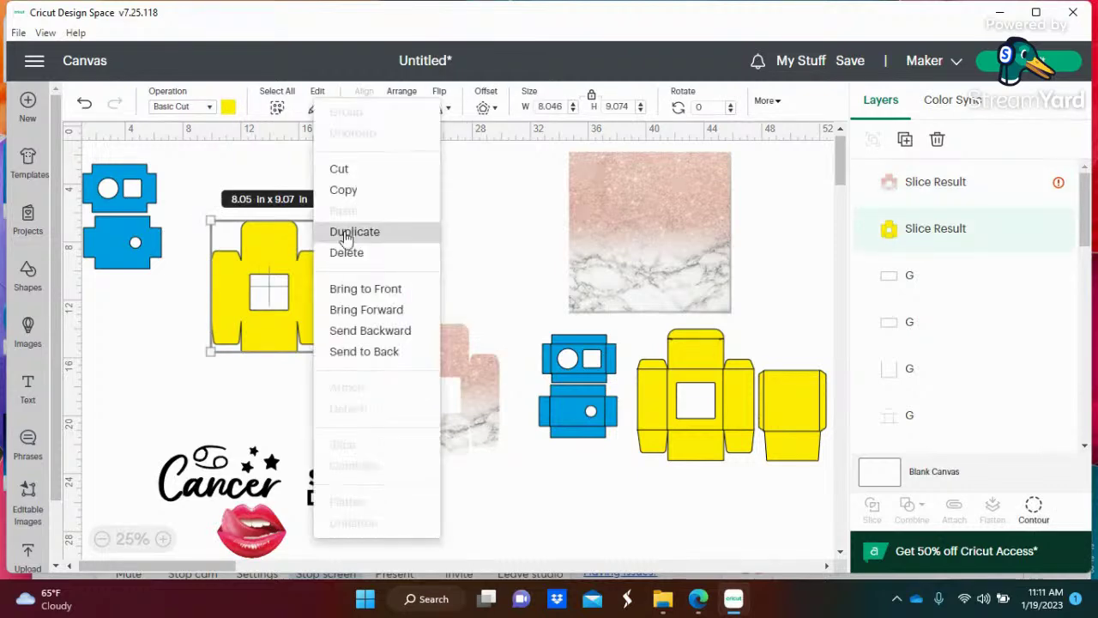
left_click(369, 252)
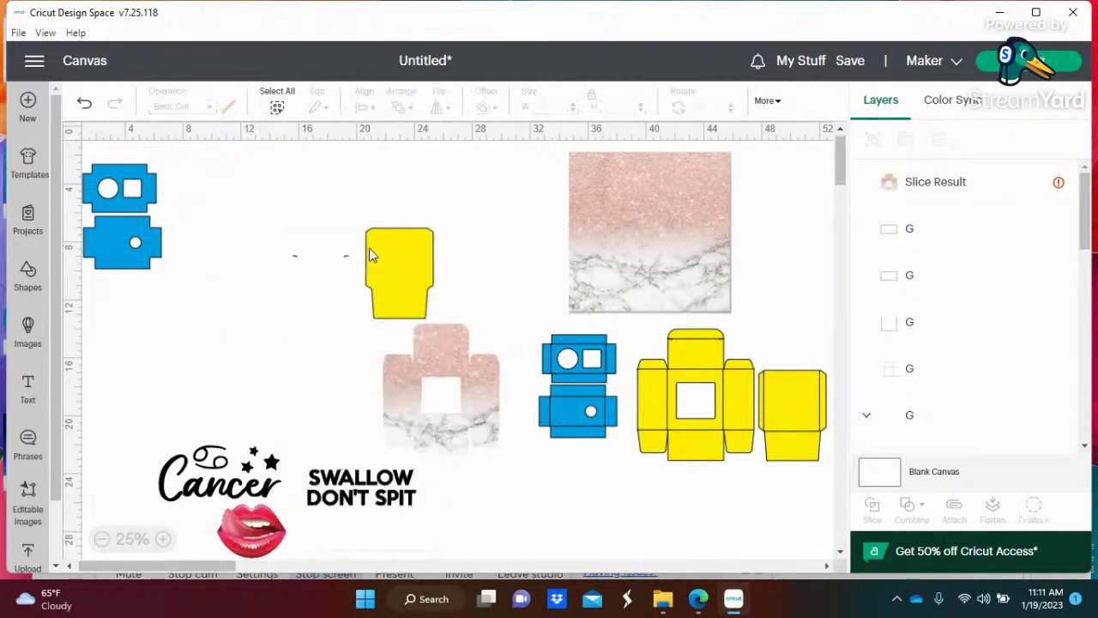
Reposition the pattern image and the small plain yellow piece side by side in clear space, and delete the pair of stray fold marks.
left_click_drag(620, 226, 288, 230)
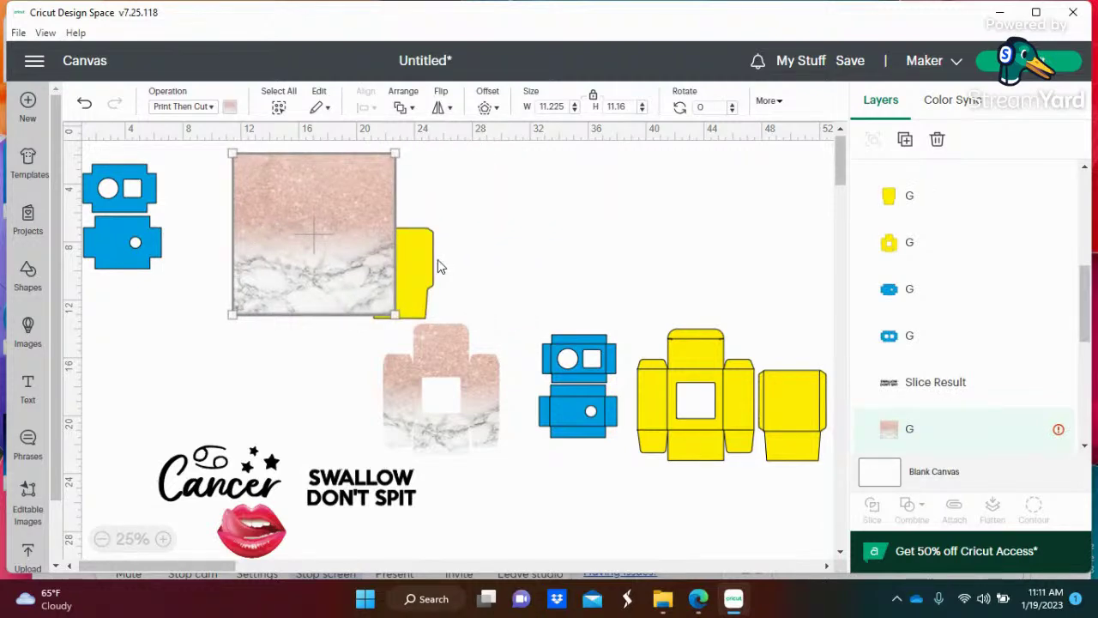
left_click_drag(419, 261, 334, 251)
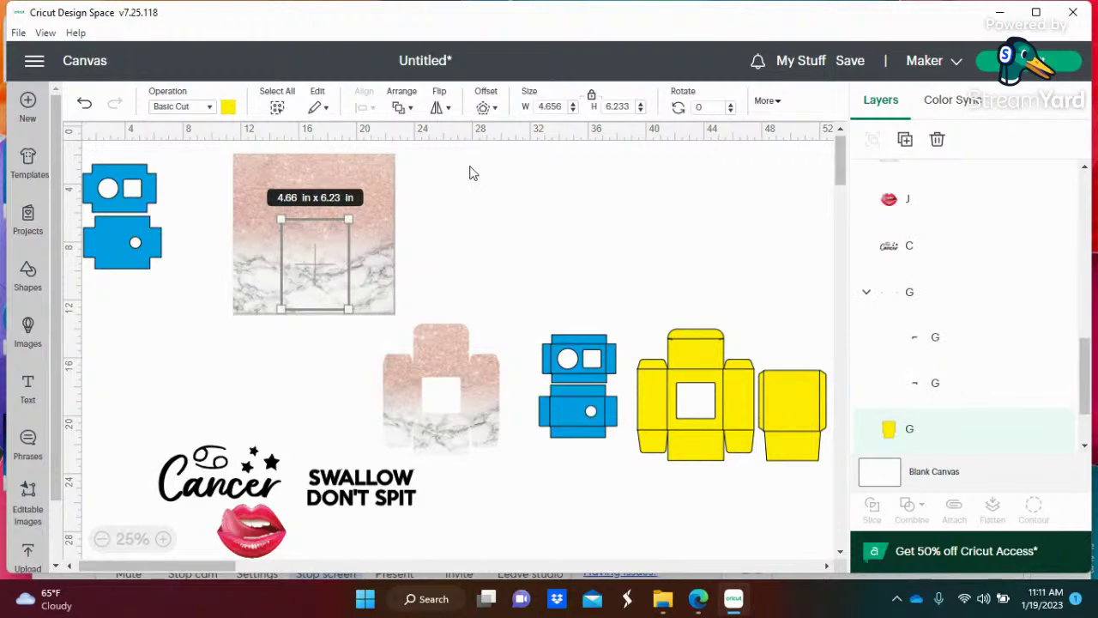
left_click_drag(466, 164, 641, 269)
left_click_drag(307, 286, 419, 250)
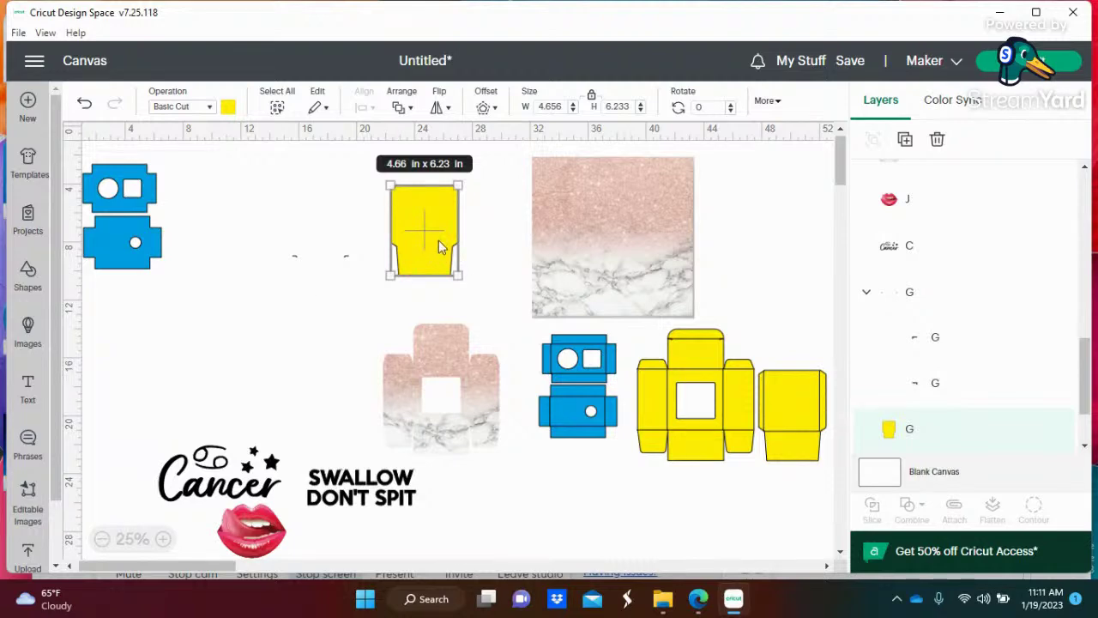
left_click_drag(257, 300, 361, 240)
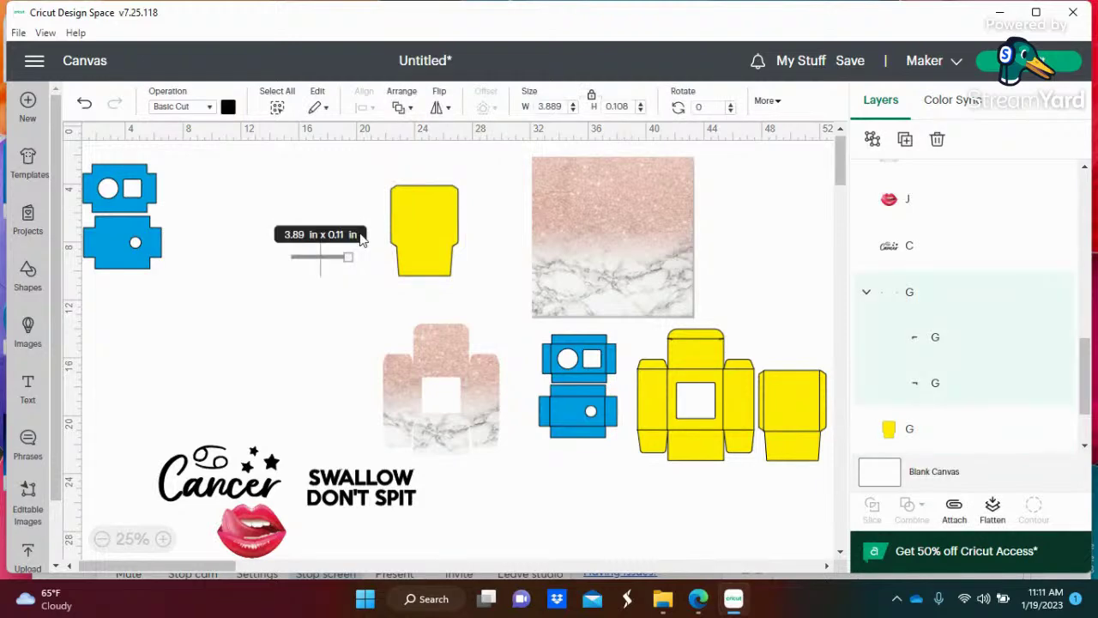
key("Delete")
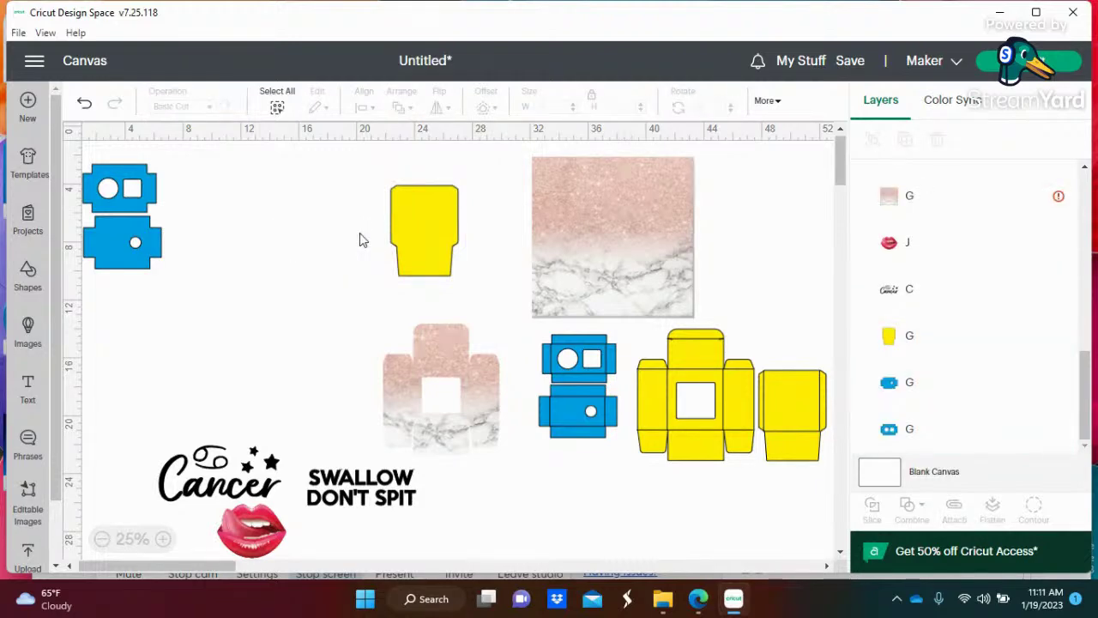
Slice the pattern image with the small plain yellow piece beneath it and delete the leftover outer pattern.
left_click_drag(555, 235, 474, 235)
left_click_drag(415, 228, 385, 224)
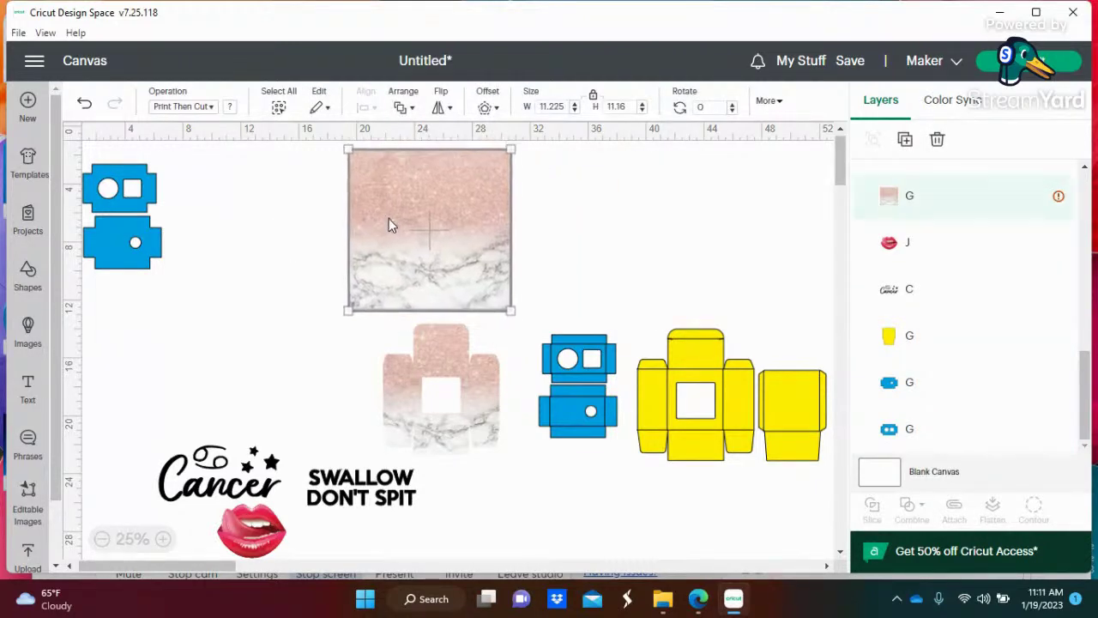
left_click(387, 216)
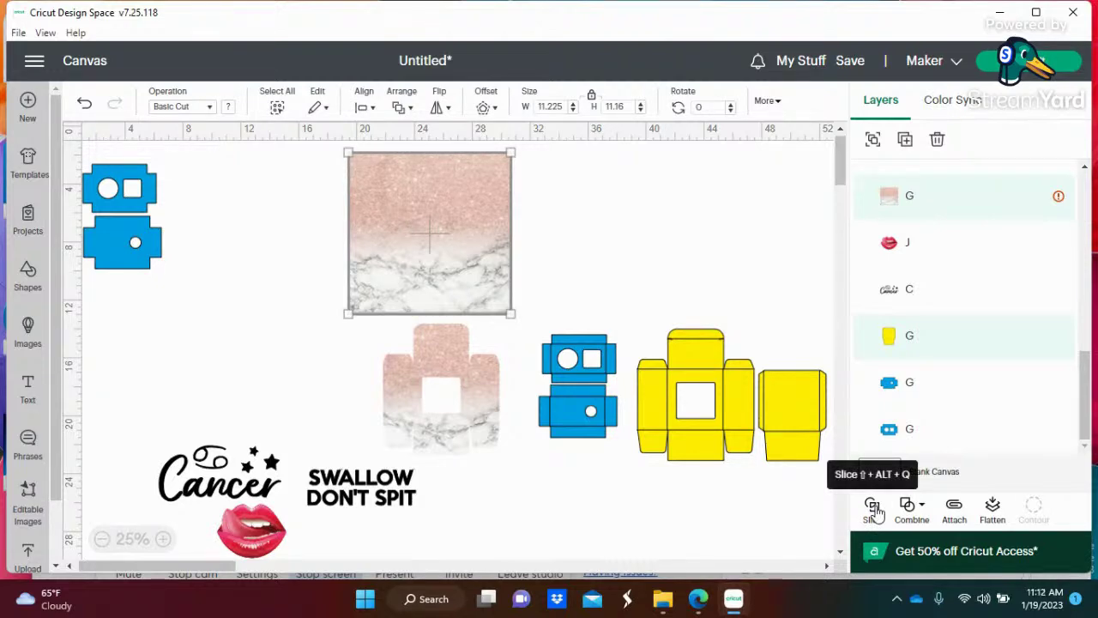
left_click(874, 508)
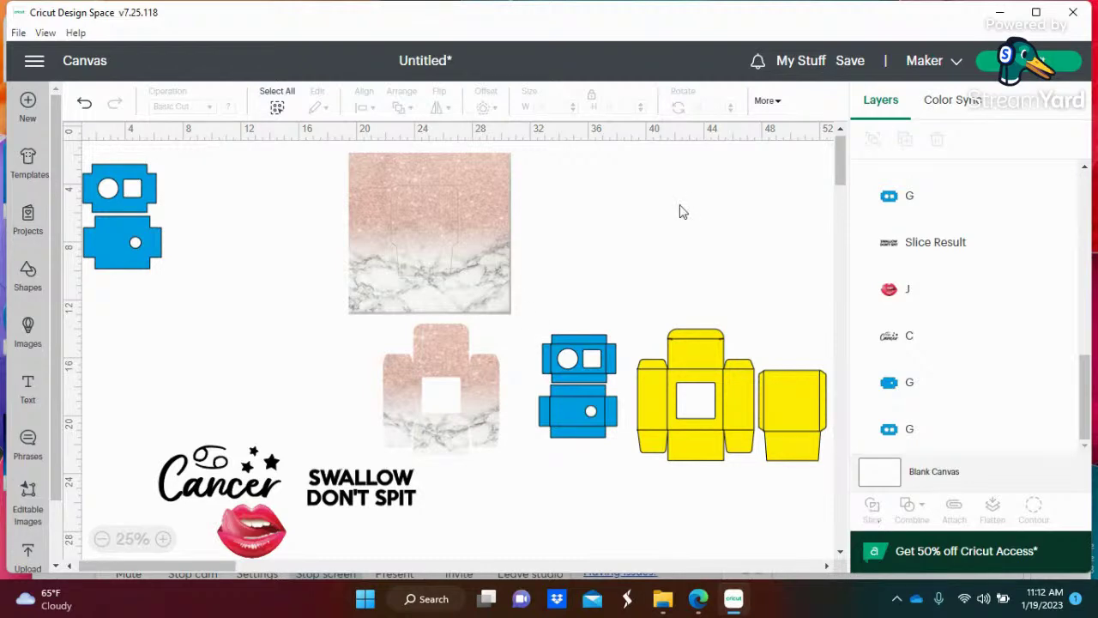
left_click_drag(425, 228, 625, 242)
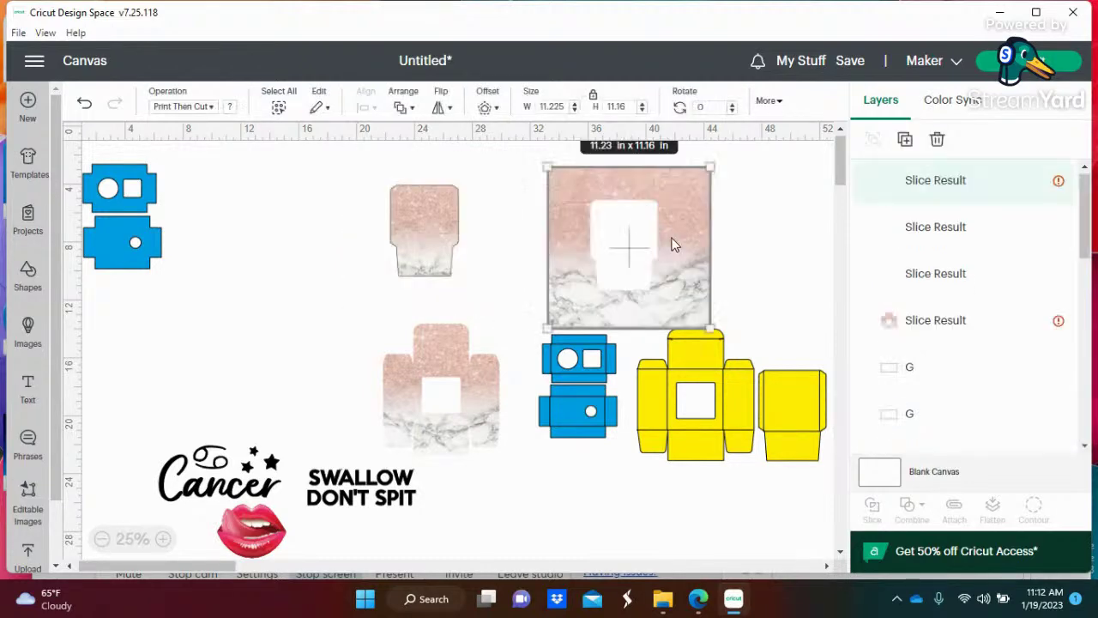
right_click(568, 215)
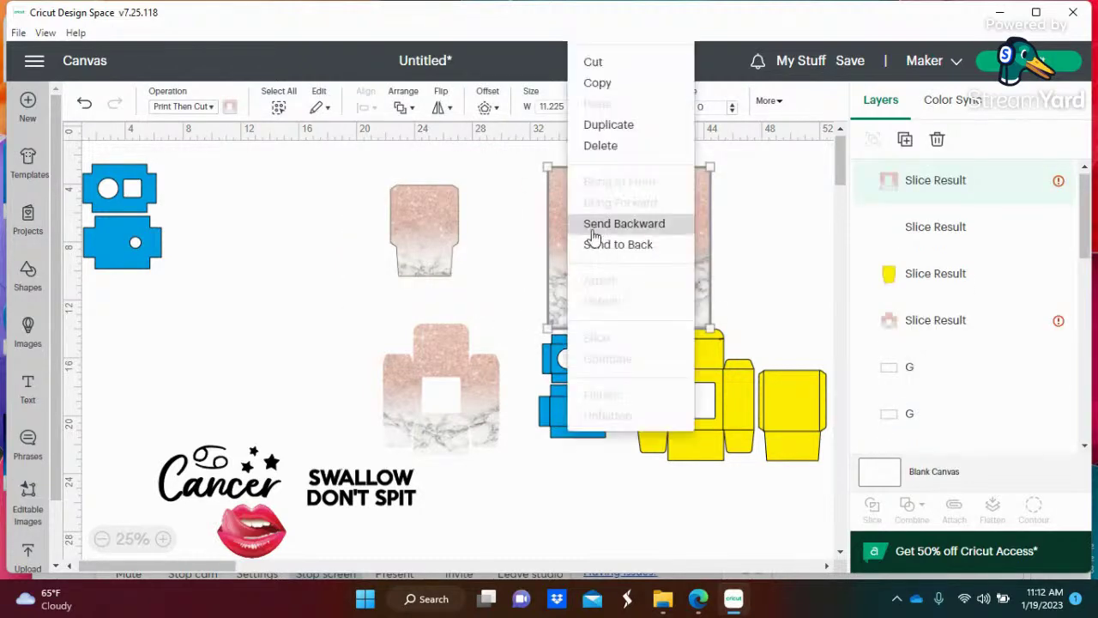
left_click(615, 145)
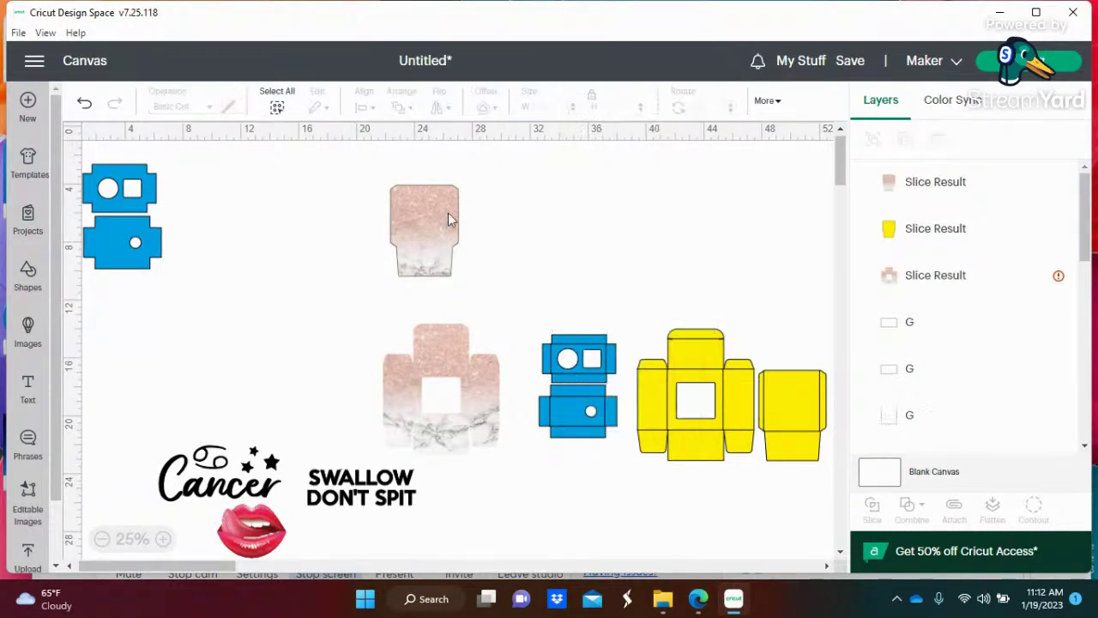
Delete the yellow piece left by the slice and place the small and large patterned box pieces side by side in clear space.
left_click(539, 224)
left_click_drag(539, 223, 539, 223)
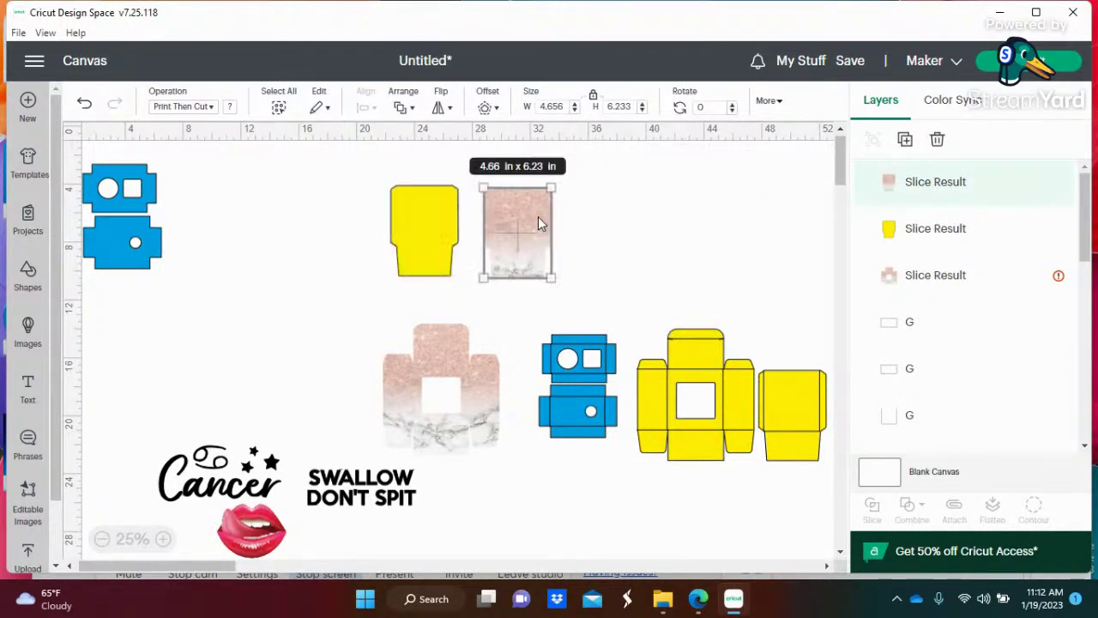
left_click(434, 230)
right_click(434, 230)
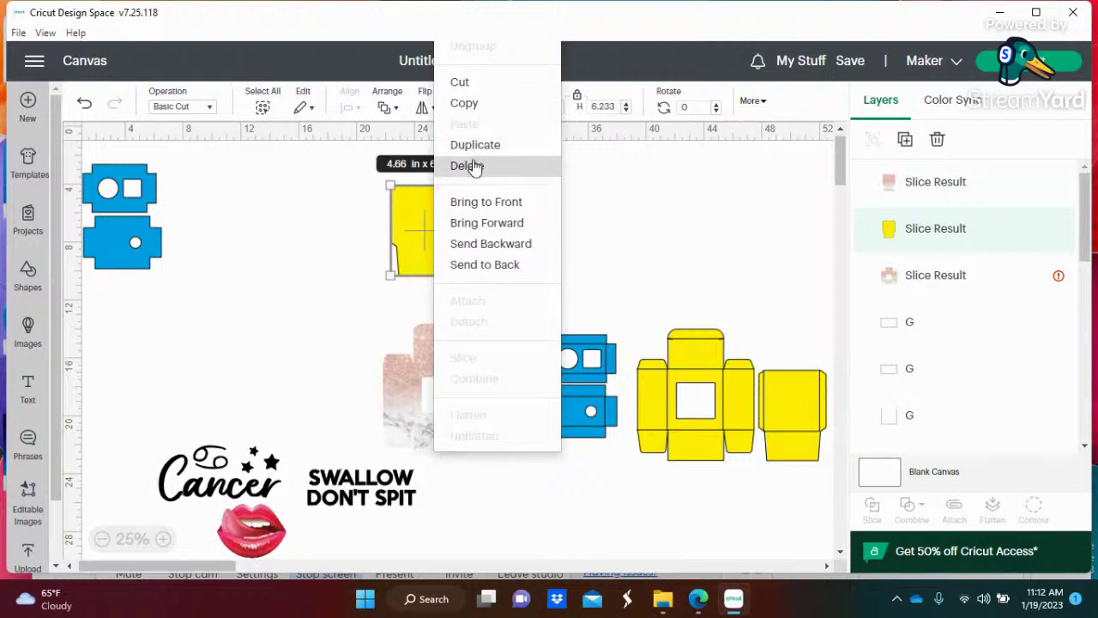
left_click(473, 166)
left_click_drag(500, 210, 328, 212)
left_click_drag(436, 376, 442, 209)
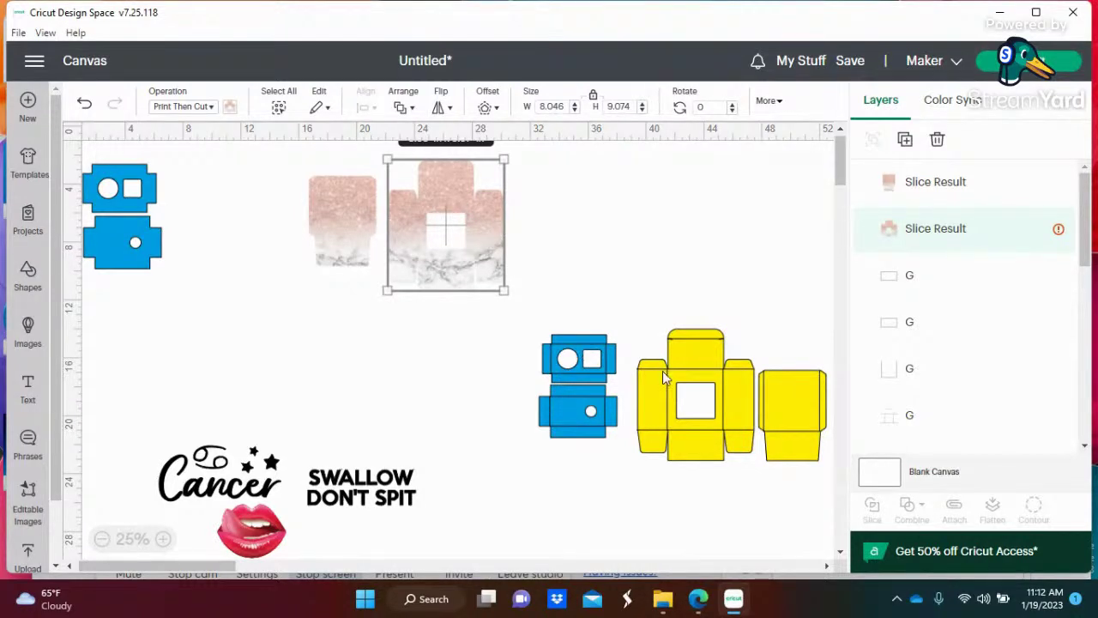
Move the fold lines from the large yellow piece onto the large patterned piece and bring them to the front.
left_click_drag(660, 367, 431, 230)
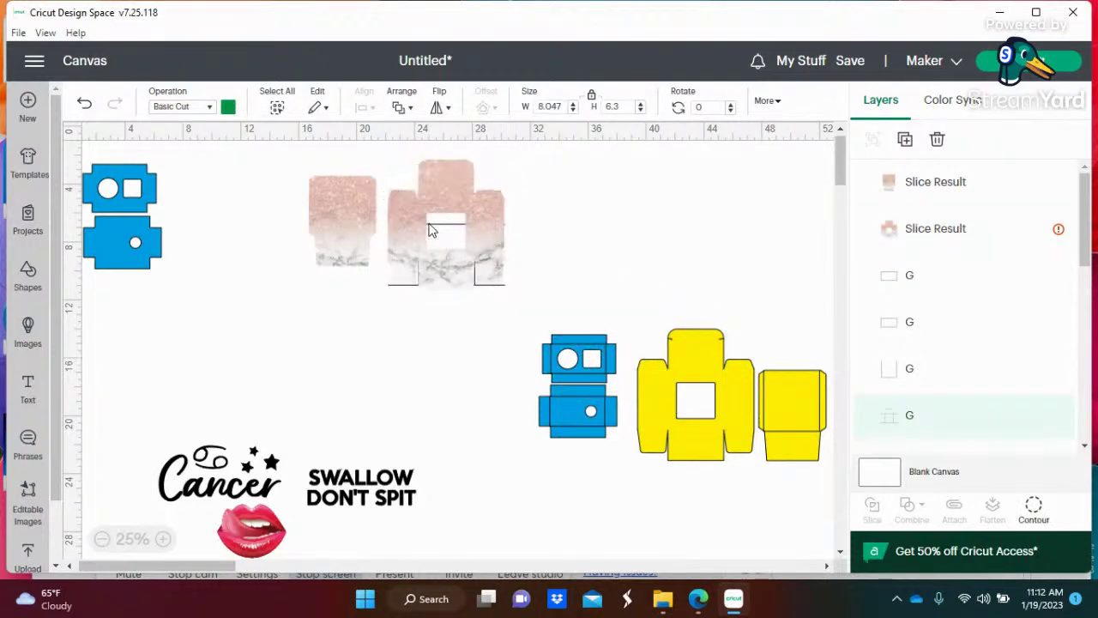
left_click(431, 230)
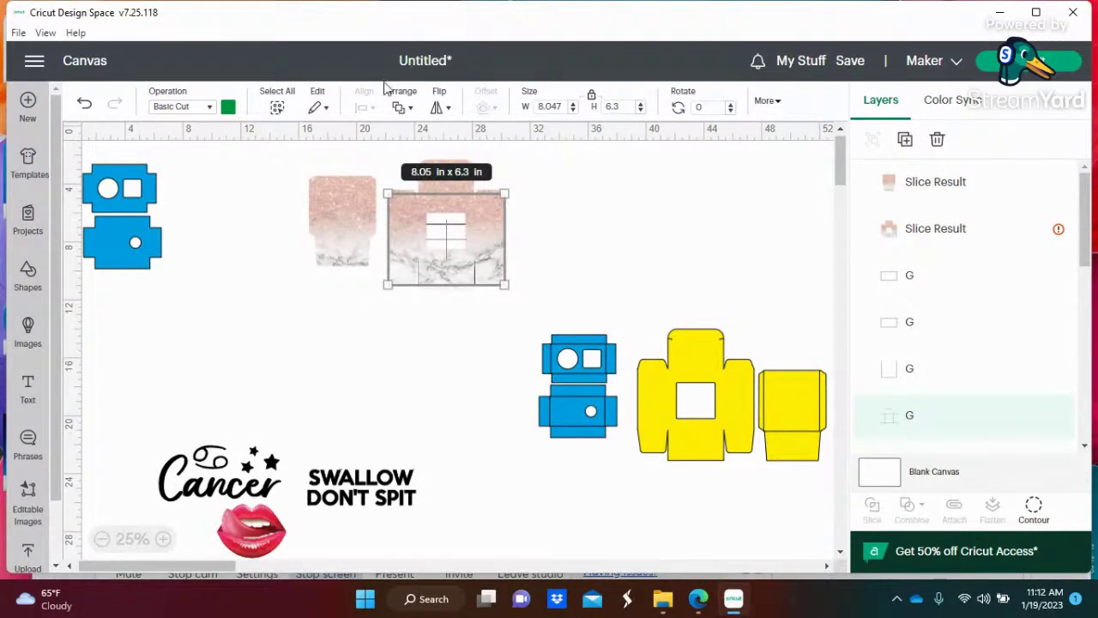
left_click(410, 109)
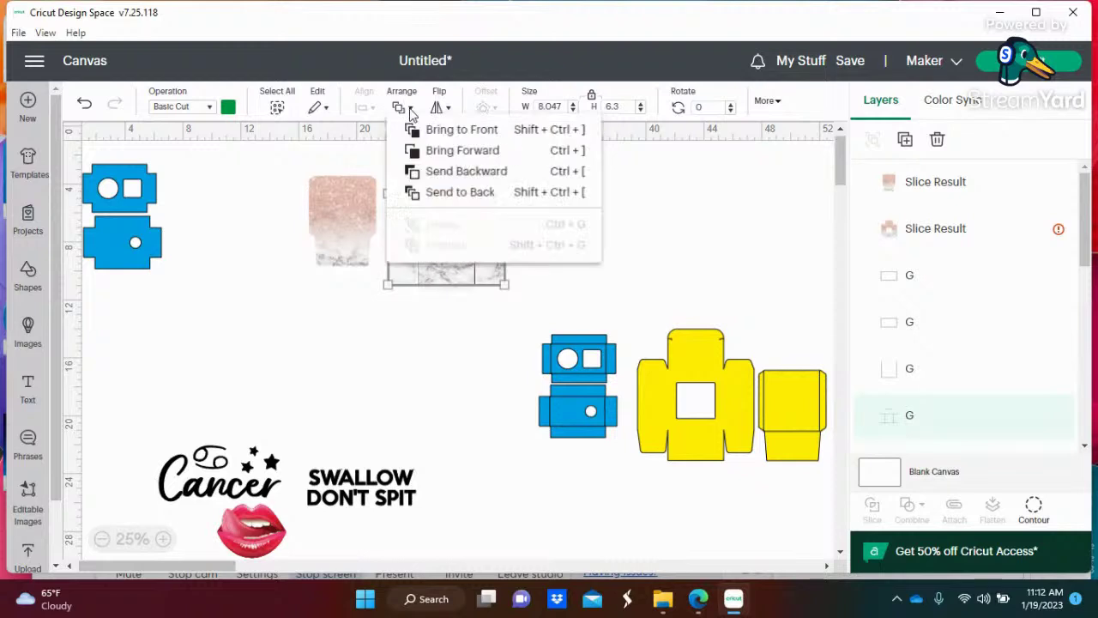
left_click(456, 135)
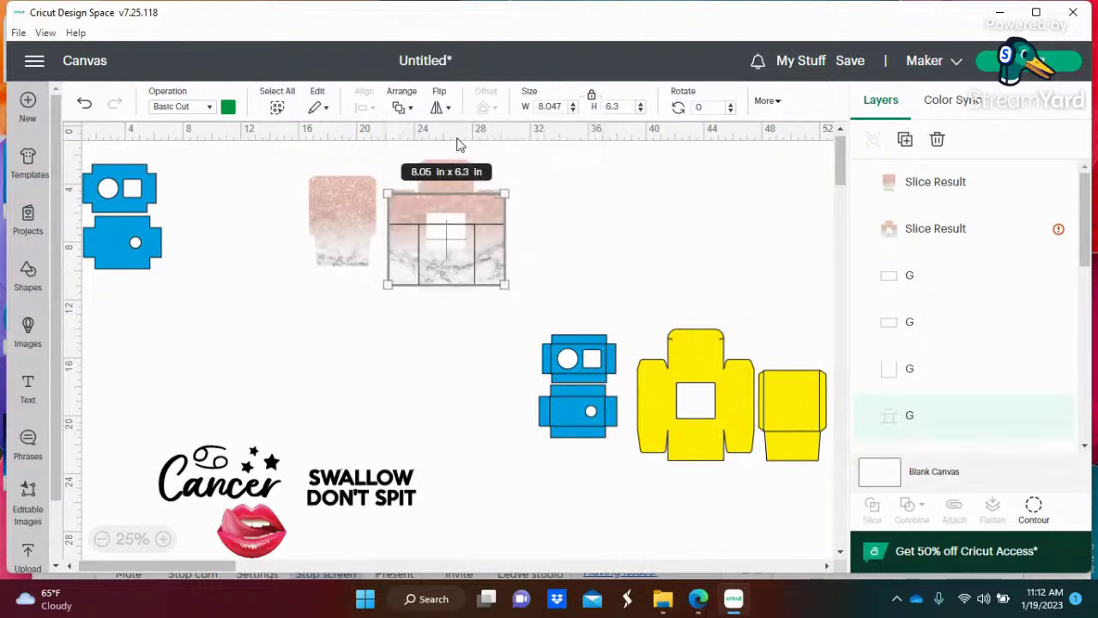
left_click(638, 250)
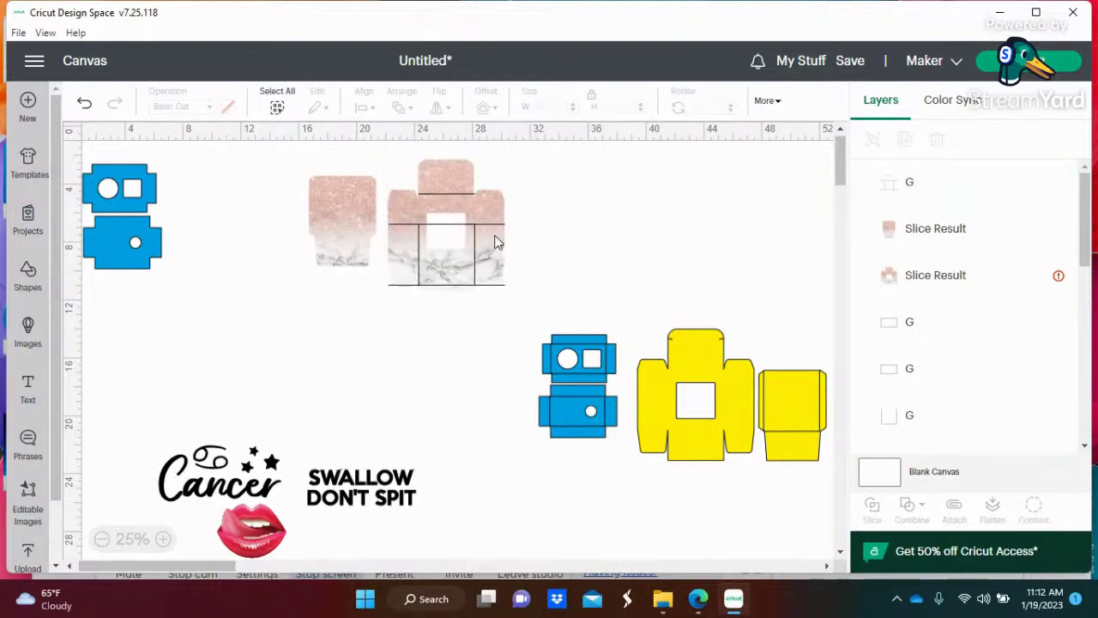
Align the fold lines with the flaps and window panel of the large patterned box piece.
left_click_drag(494, 230, 491, 198)
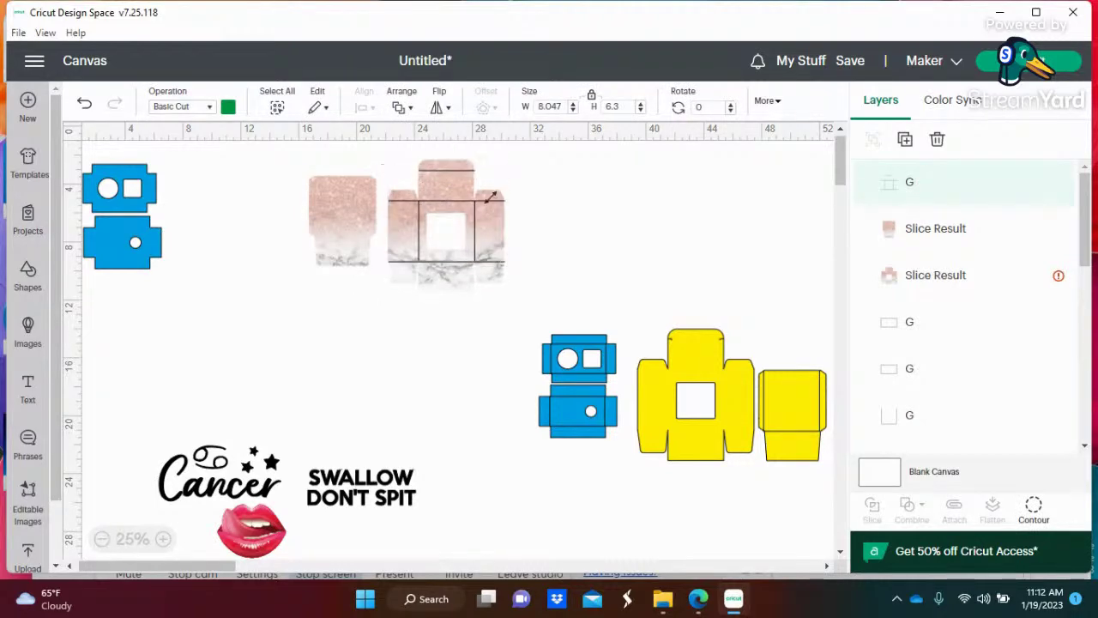
left_click(614, 251)
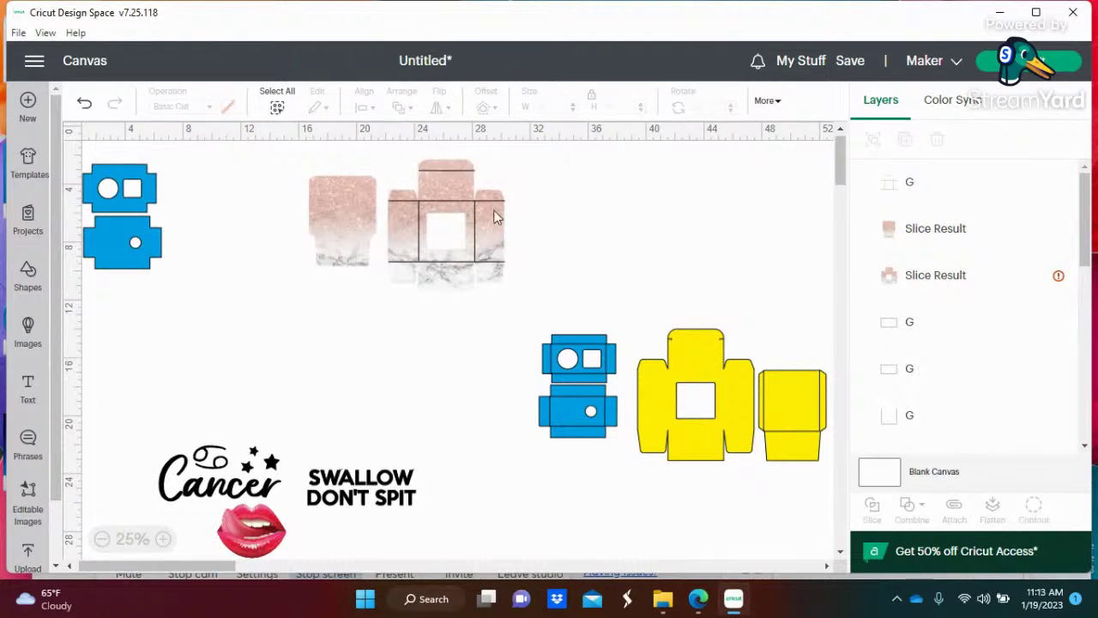
left_click_drag(495, 198, 496, 197)
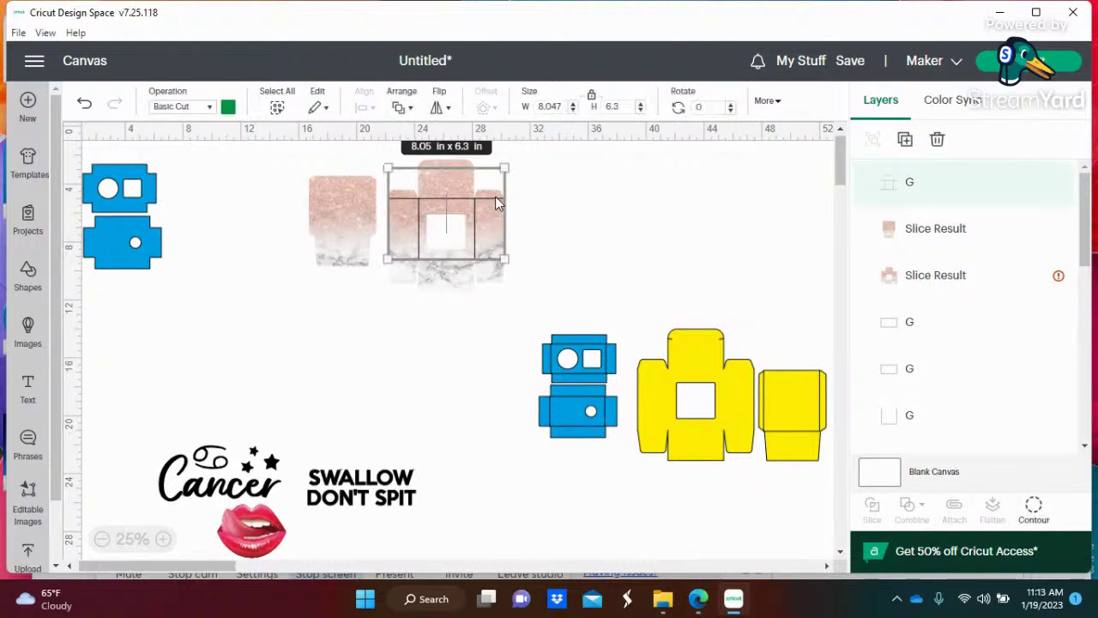
left_click(627, 222)
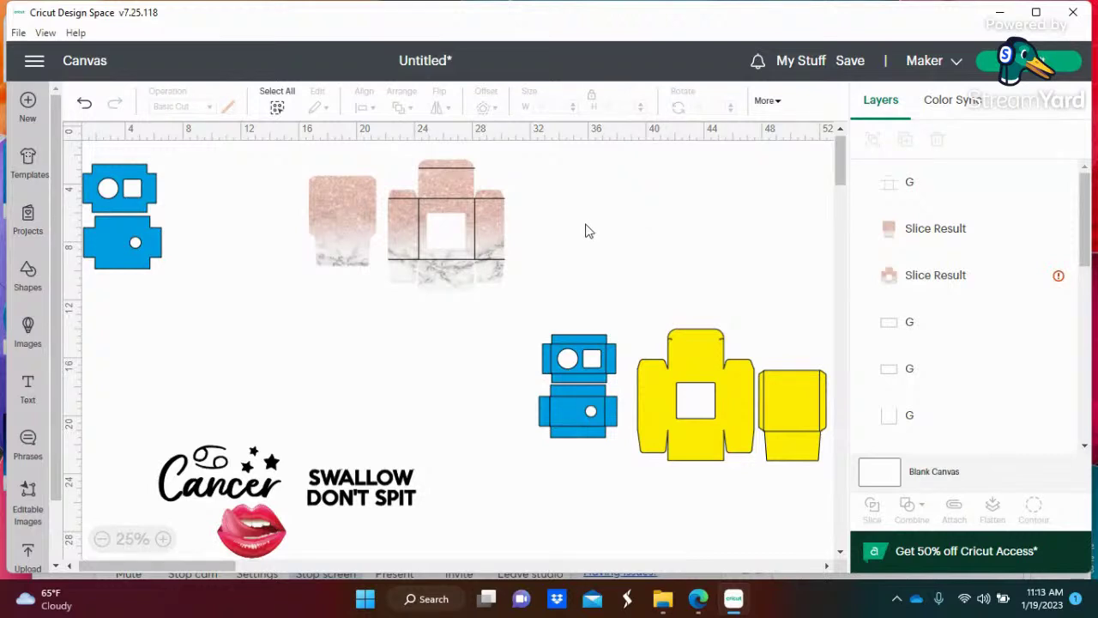
left_click(480, 267)
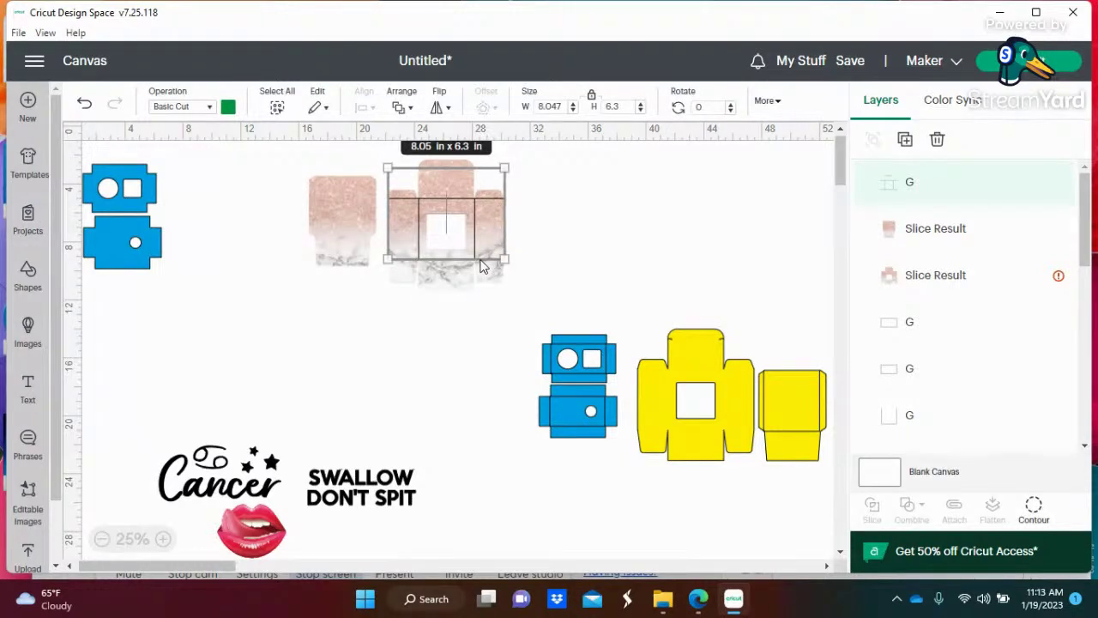
left_click(597, 233)
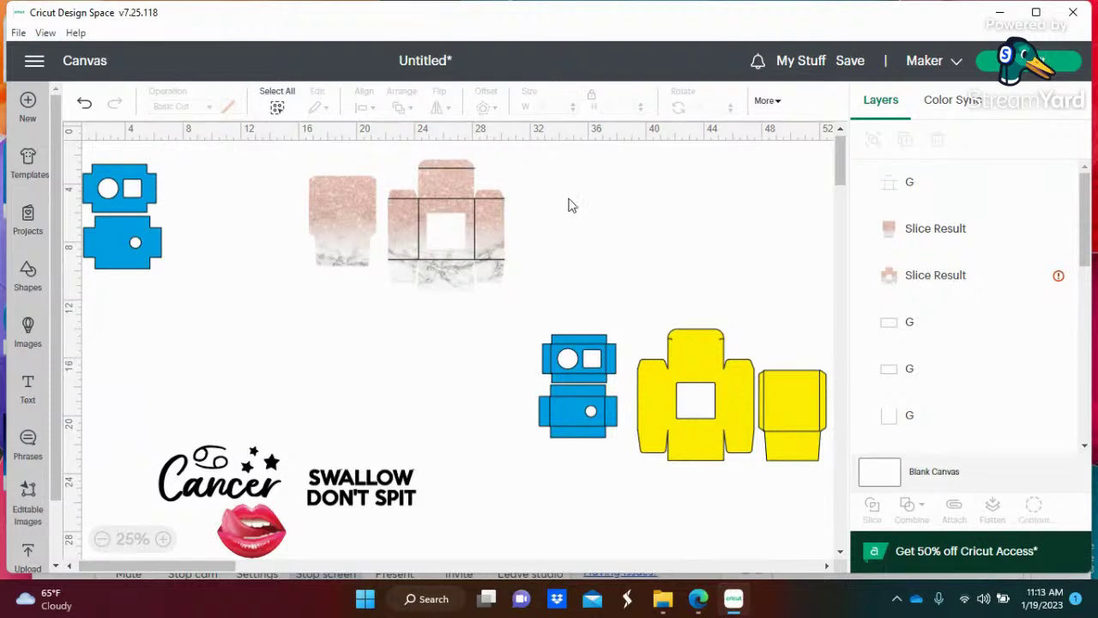
Change the operation of the large patterned piece's fold lines to Score.
left_click(470, 203)
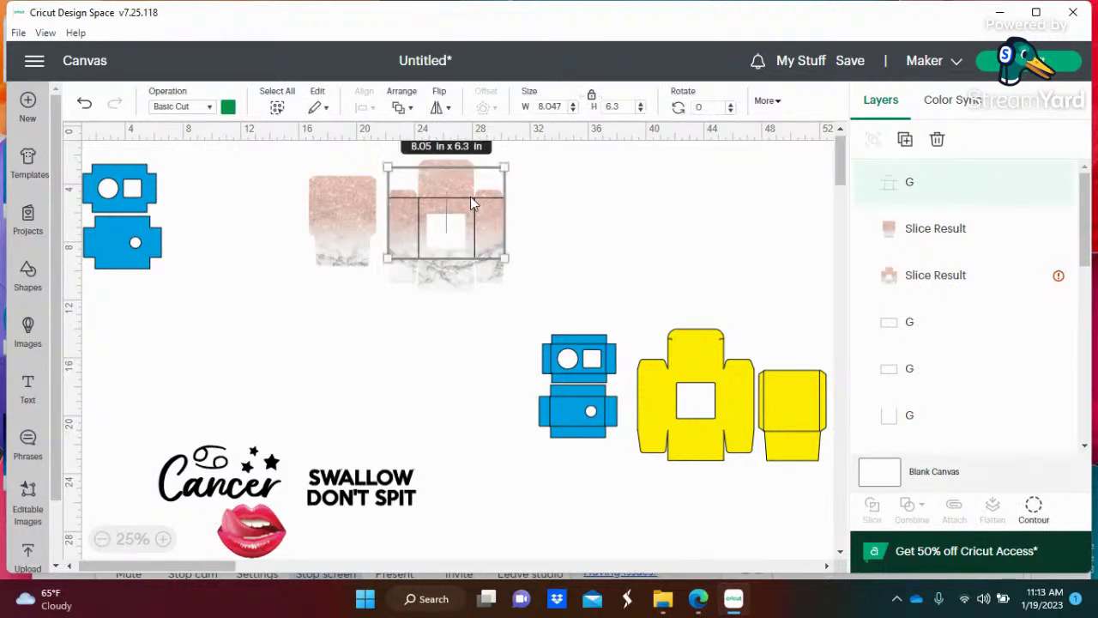
left_click(208, 106)
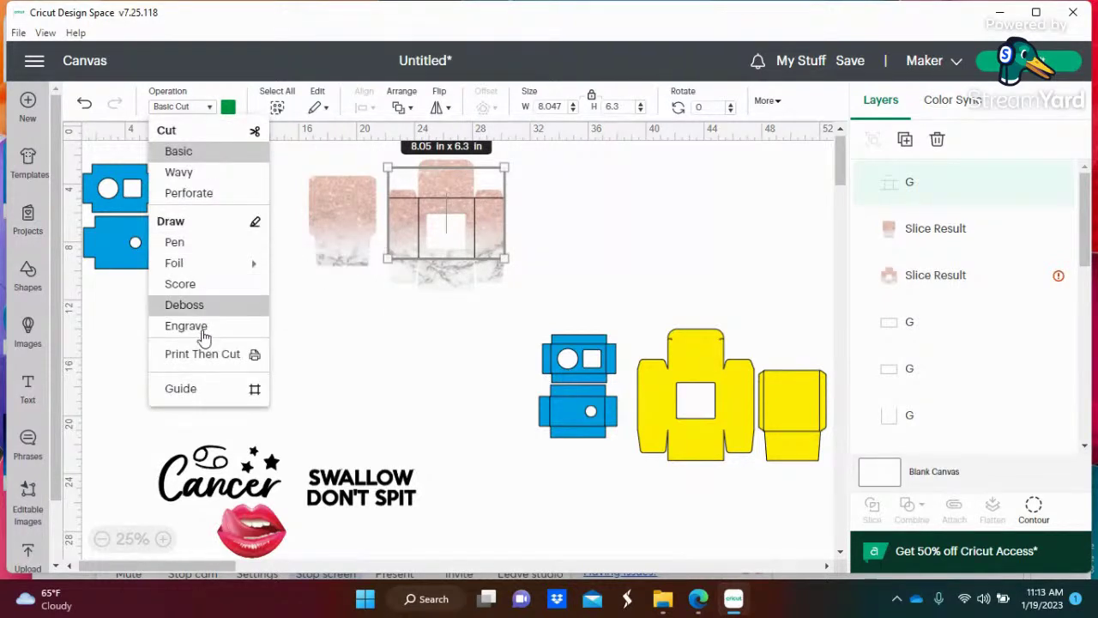
left_click(207, 287)
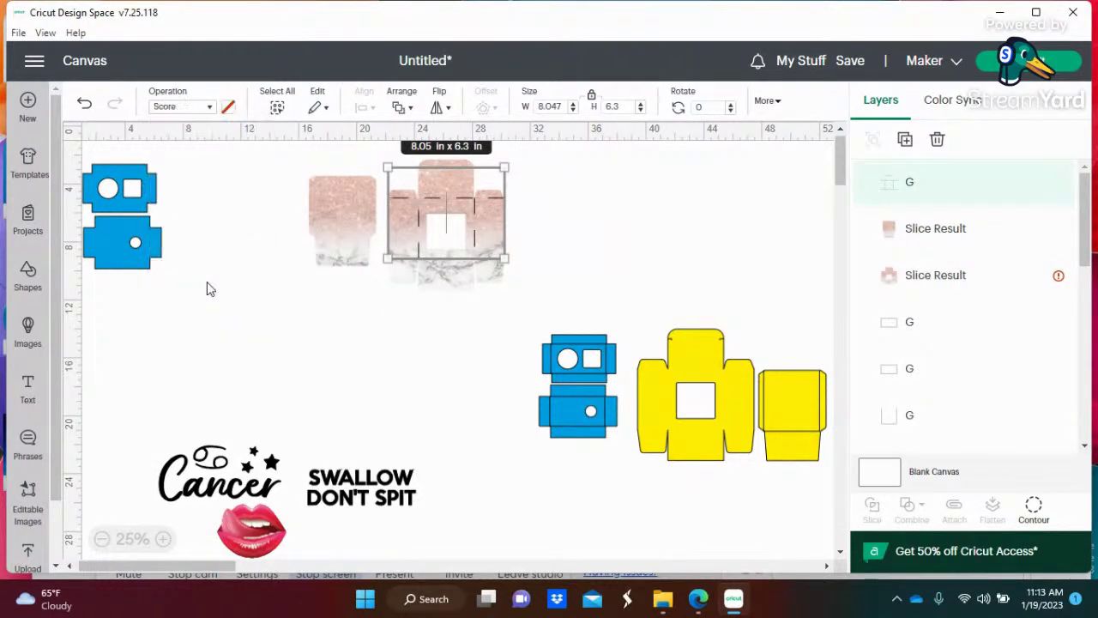
left_click(614, 214)
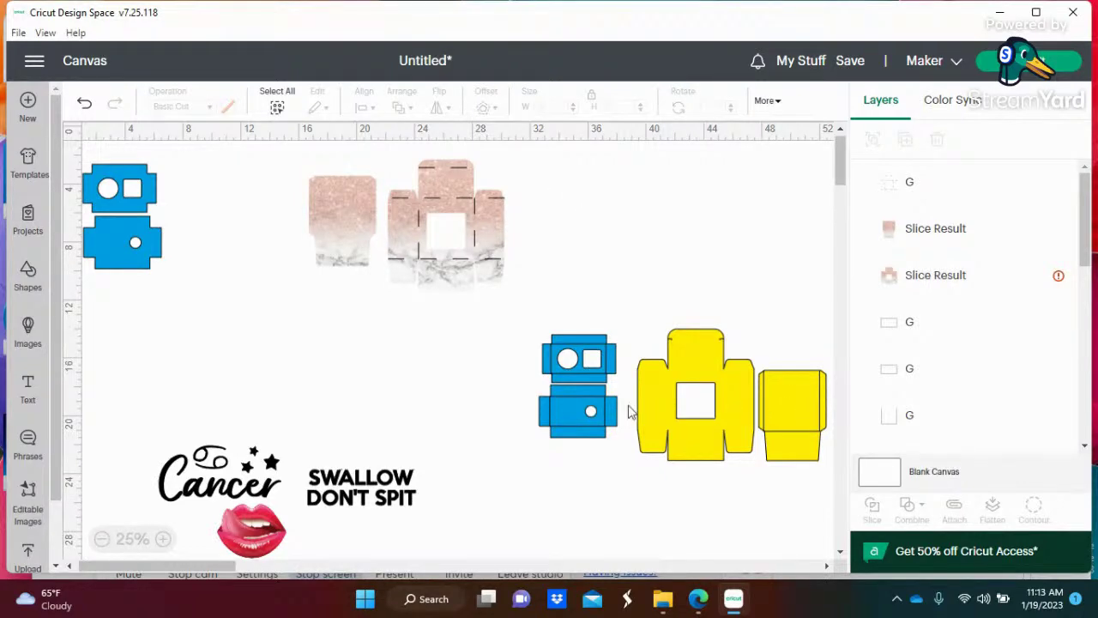
Move the small yellow piece off its fold lines, then place those lines on the small patterned piece and bring them to the front.
left_click_drag(792, 415, 645, 416)
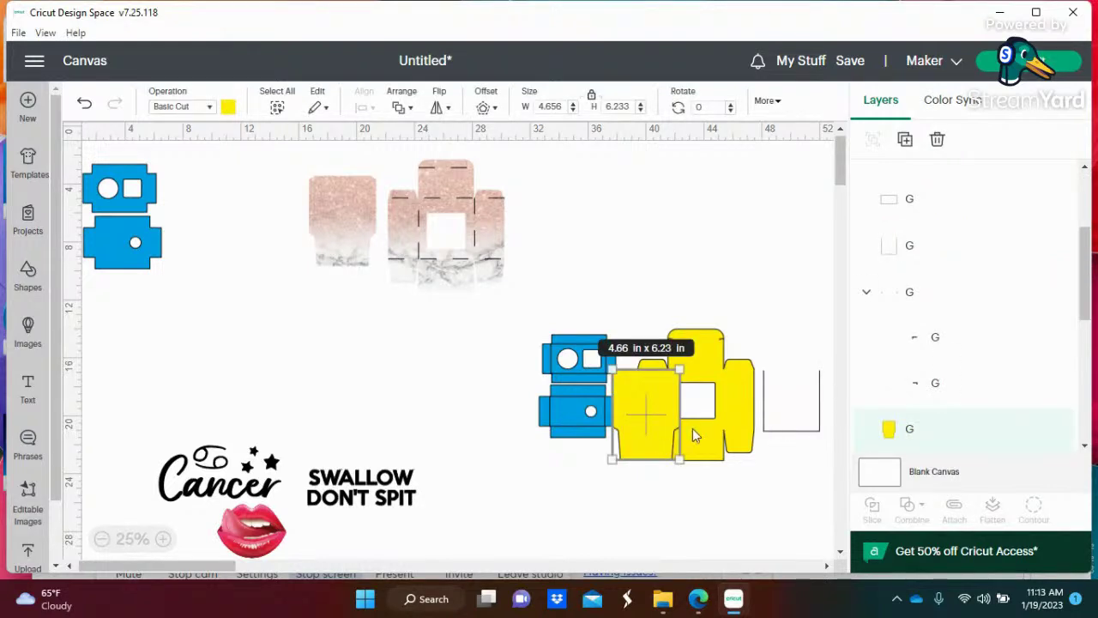
left_click_drag(797, 434, 358, 244)
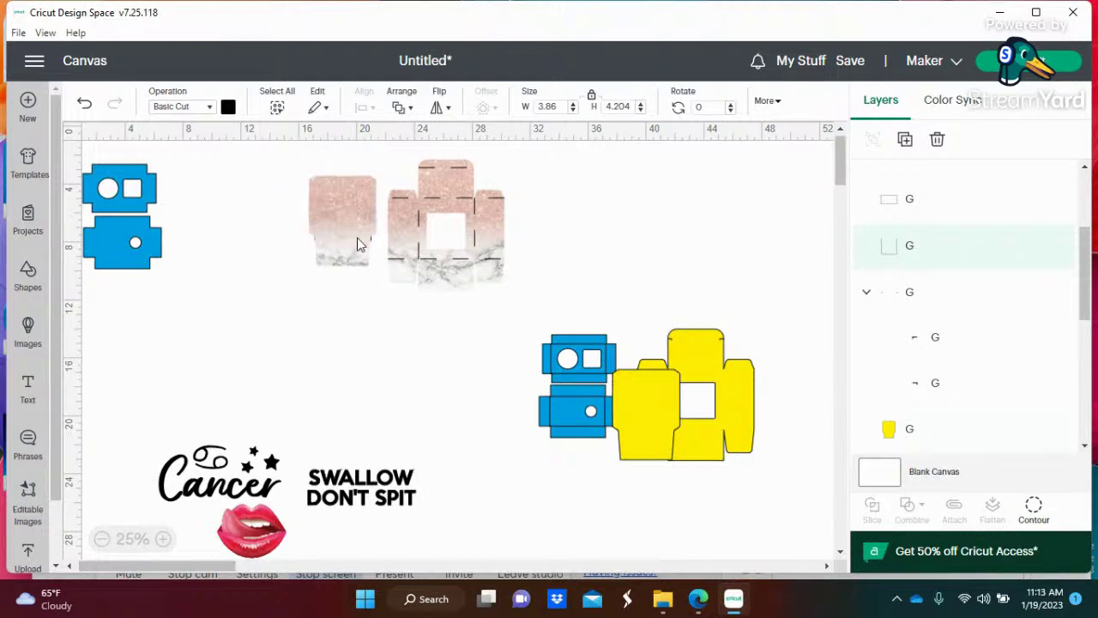
left_click(359, 244)
left_click(411, 109)
left_click(436, 130)
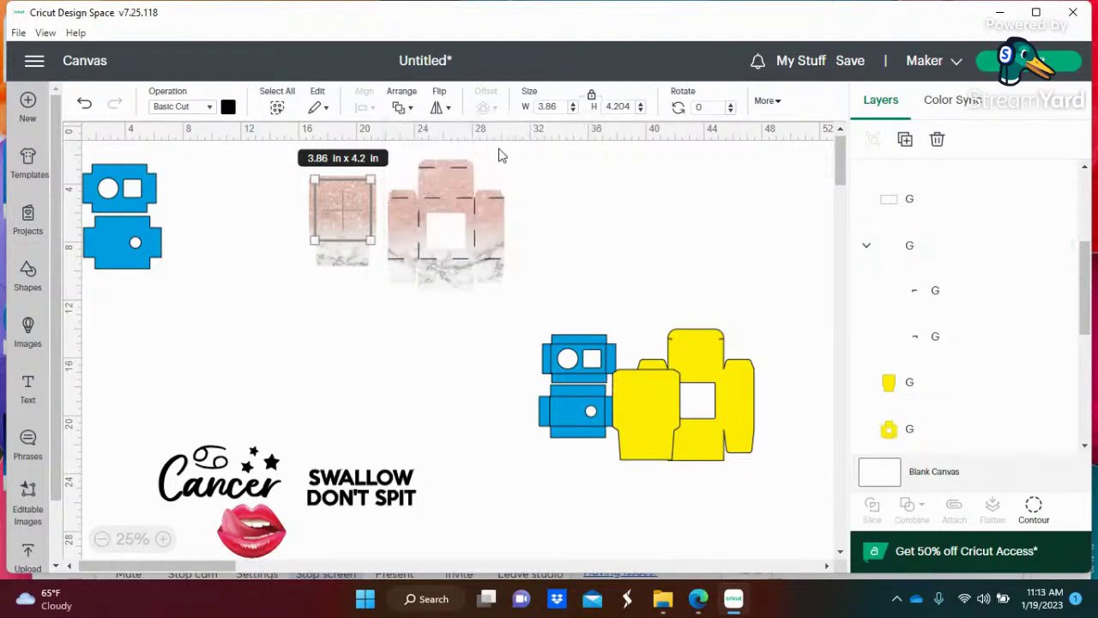
left_click(586, 202)
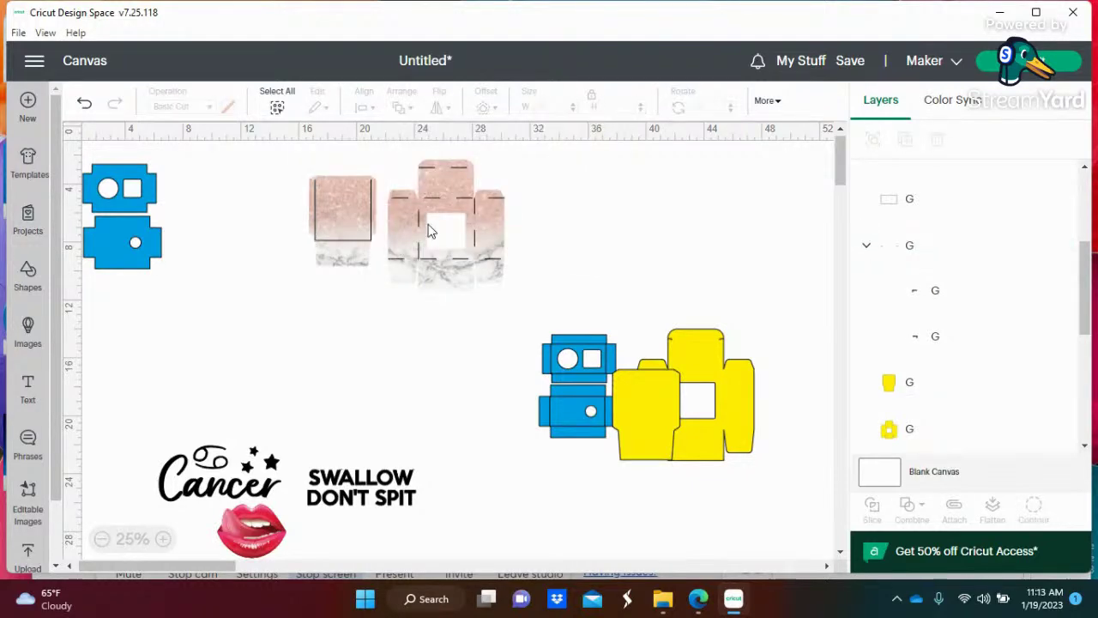
Fine-tune the position of the three-sided fold lines so they line up with the small patterned piece's flaps.
left_click(357, 246)
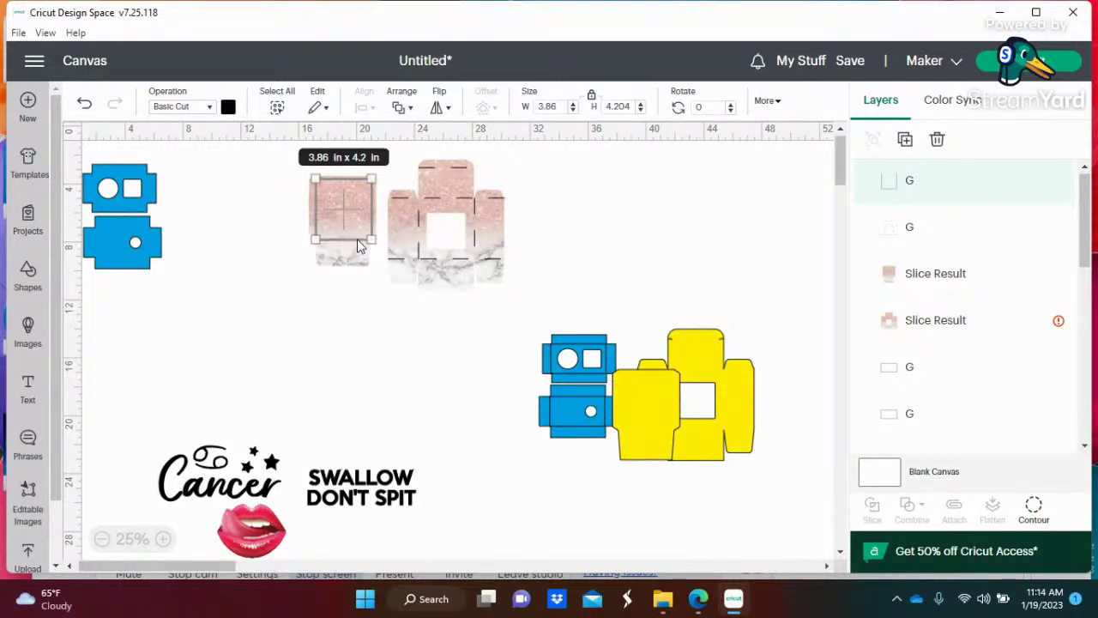
left_click(583, 180)
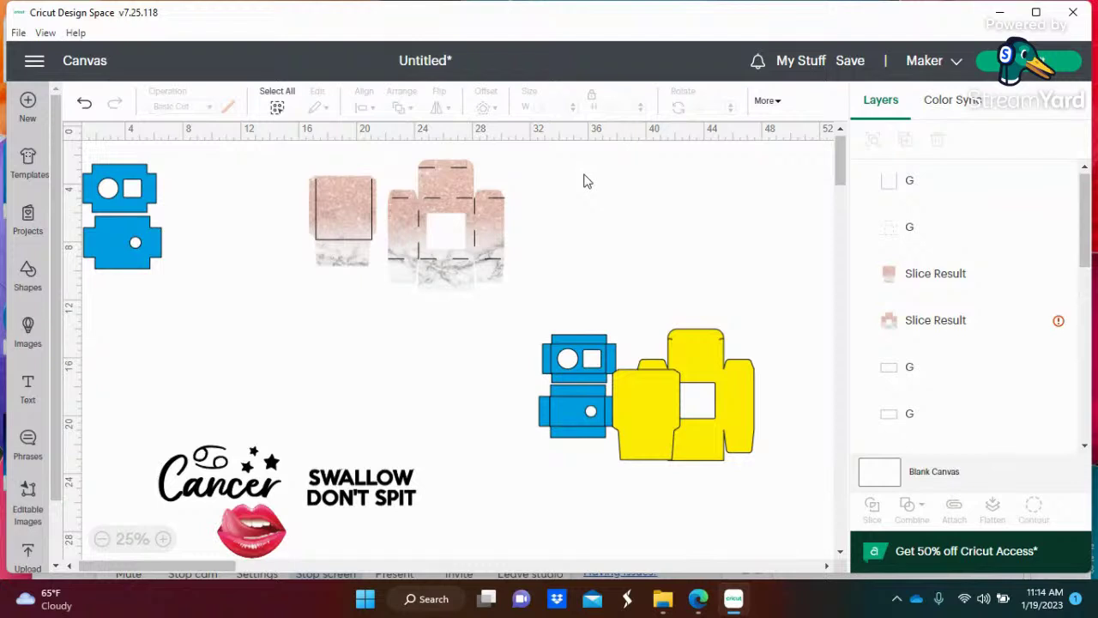
left_click(333, 244)
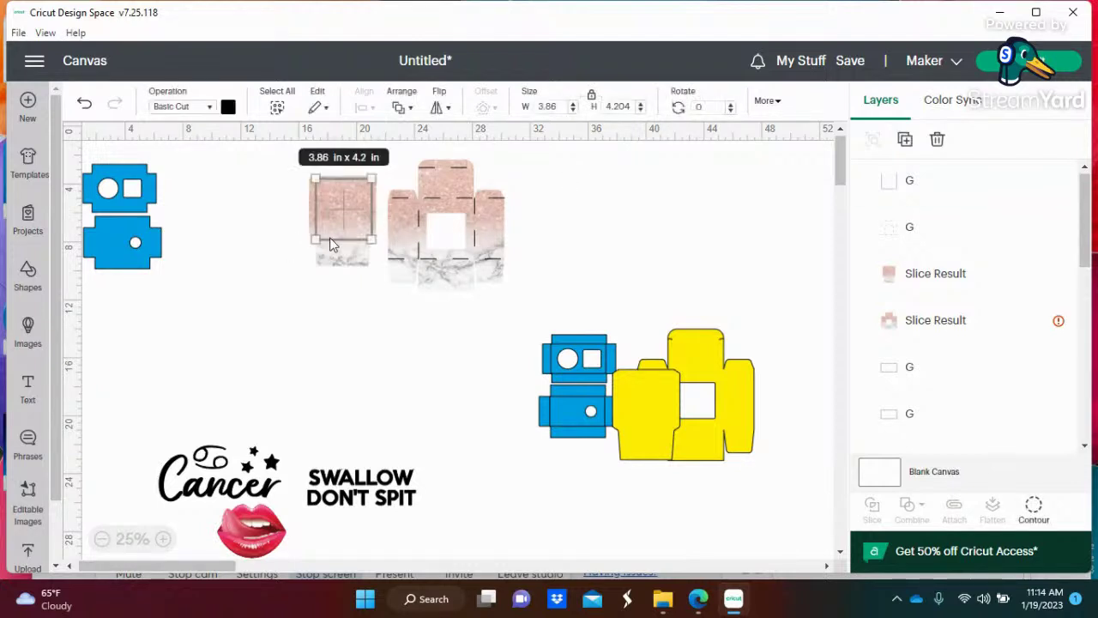
left_click(333, 244)
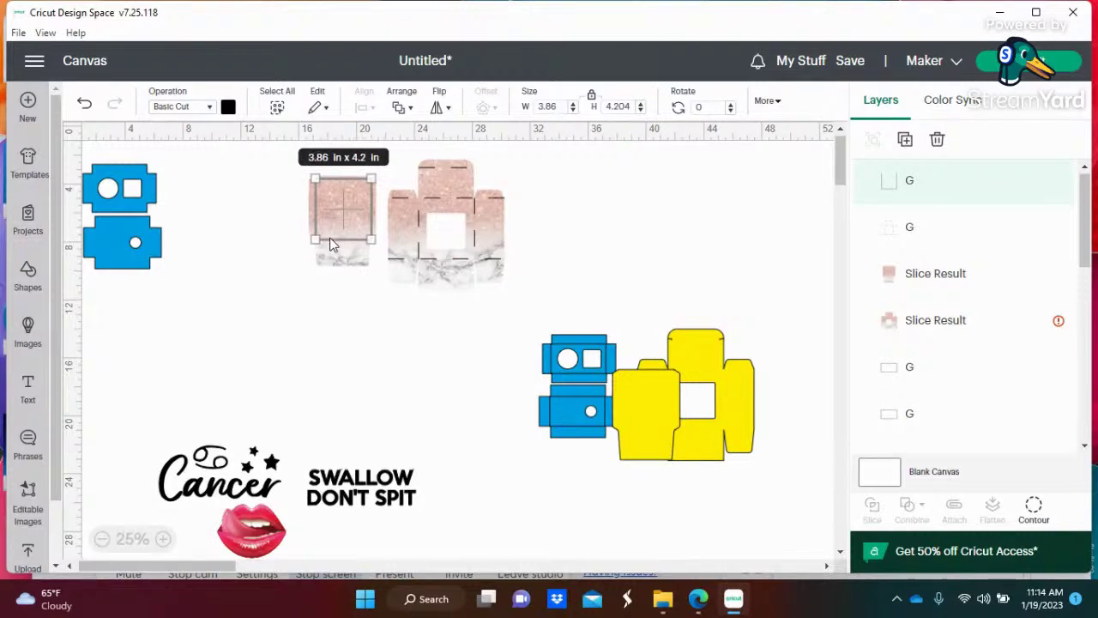
left_click(606, 218)
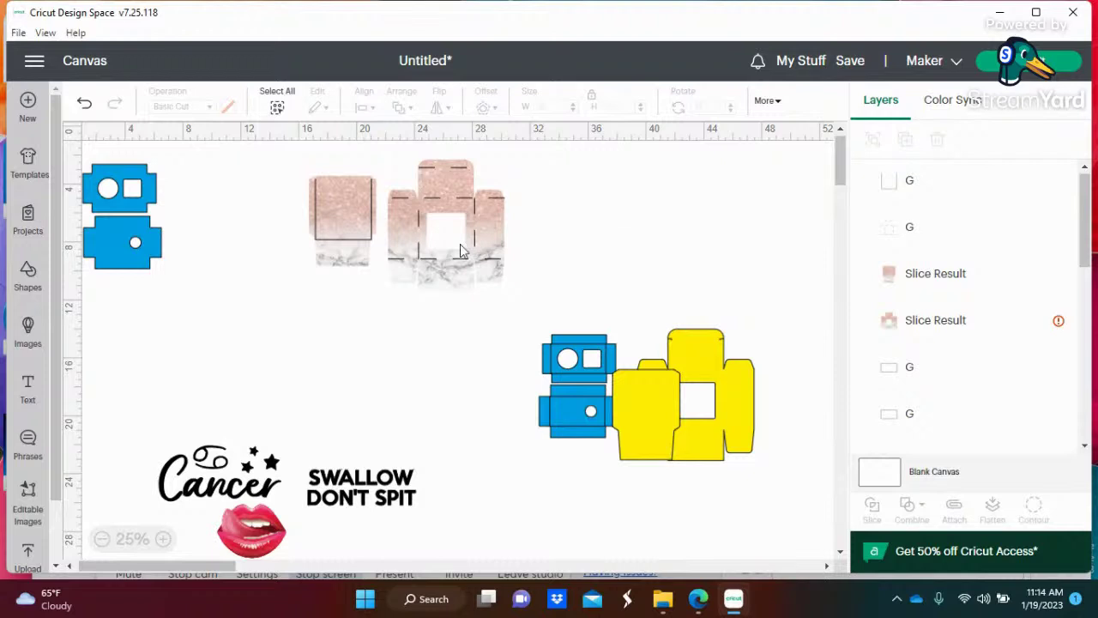
left_click(341, 242)
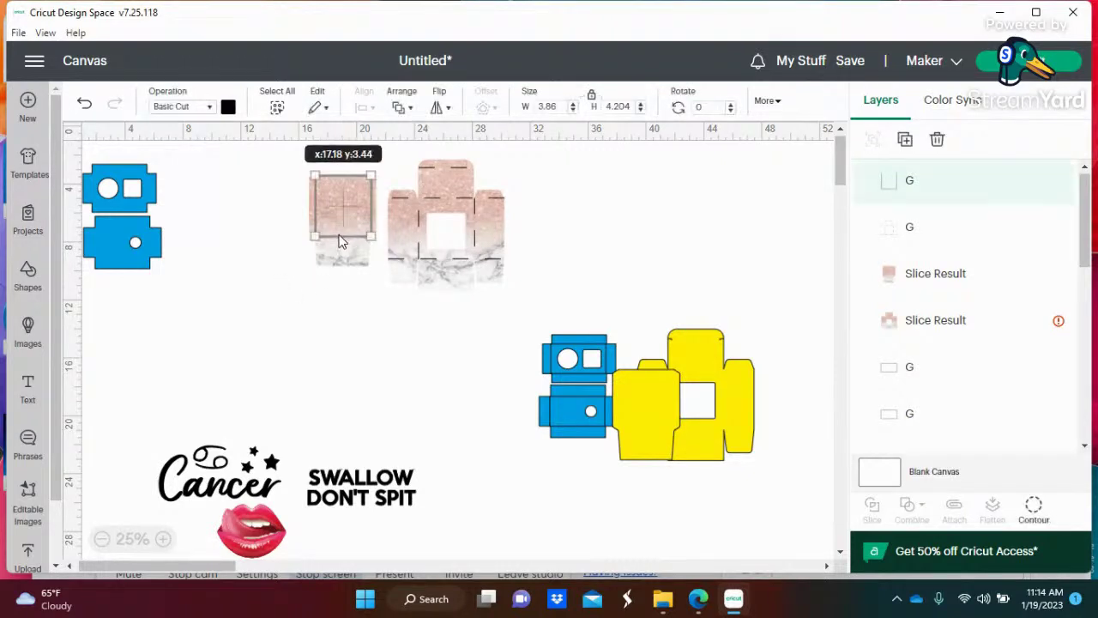
left_click(627, 285)
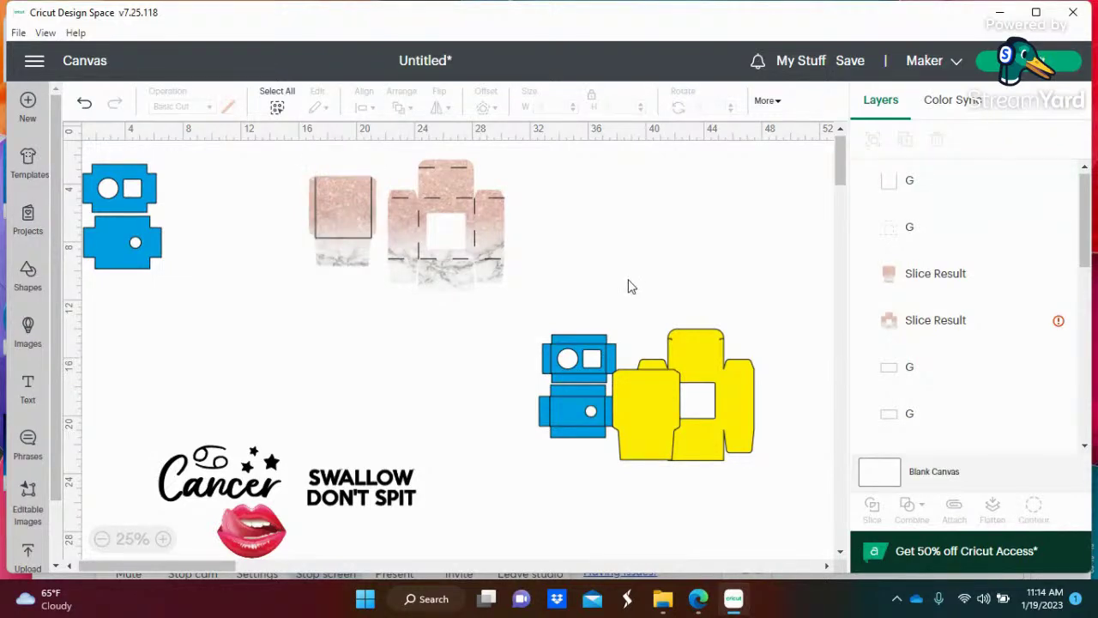
Change the operation of the small patterned piece's fold lines to Score.
left_click(333, 244)
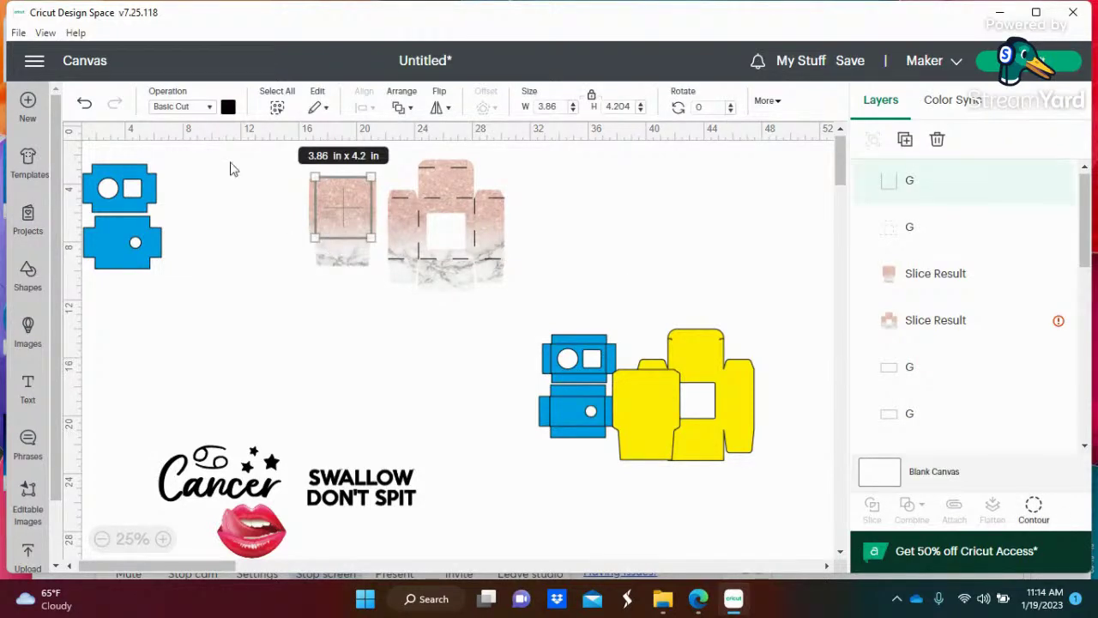
left_click(208, 108)
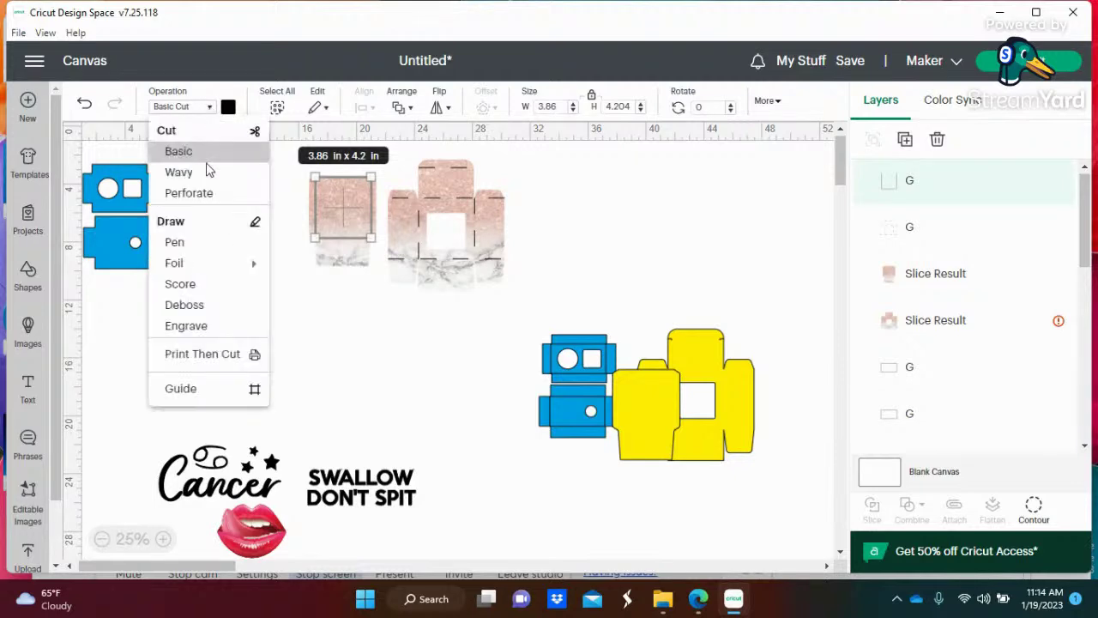
left_click(206, 290)
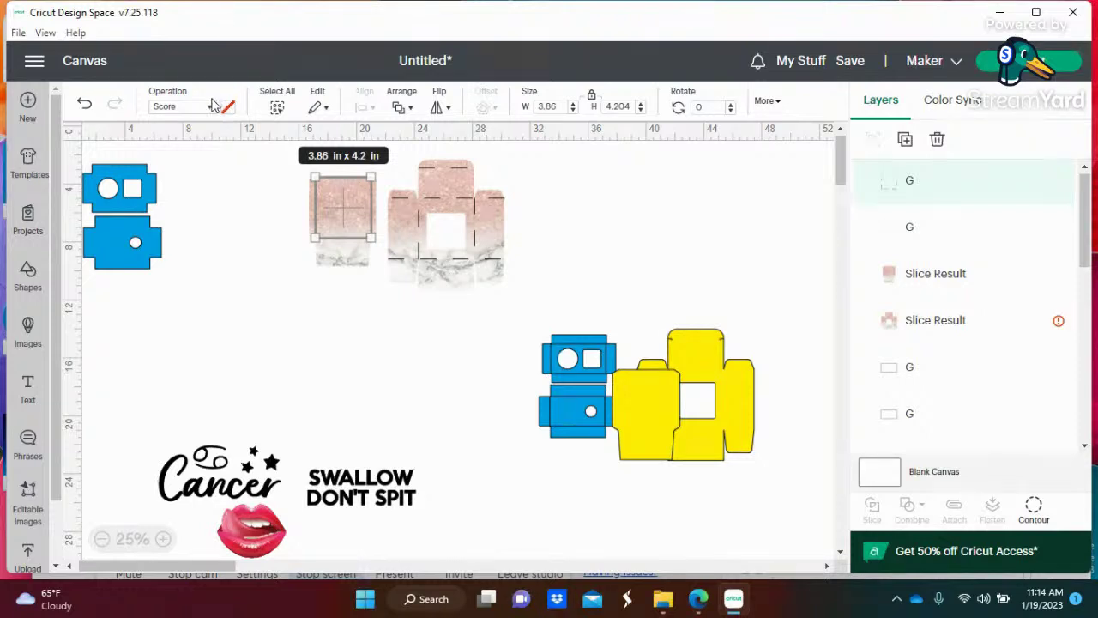
left_click(223, 209)
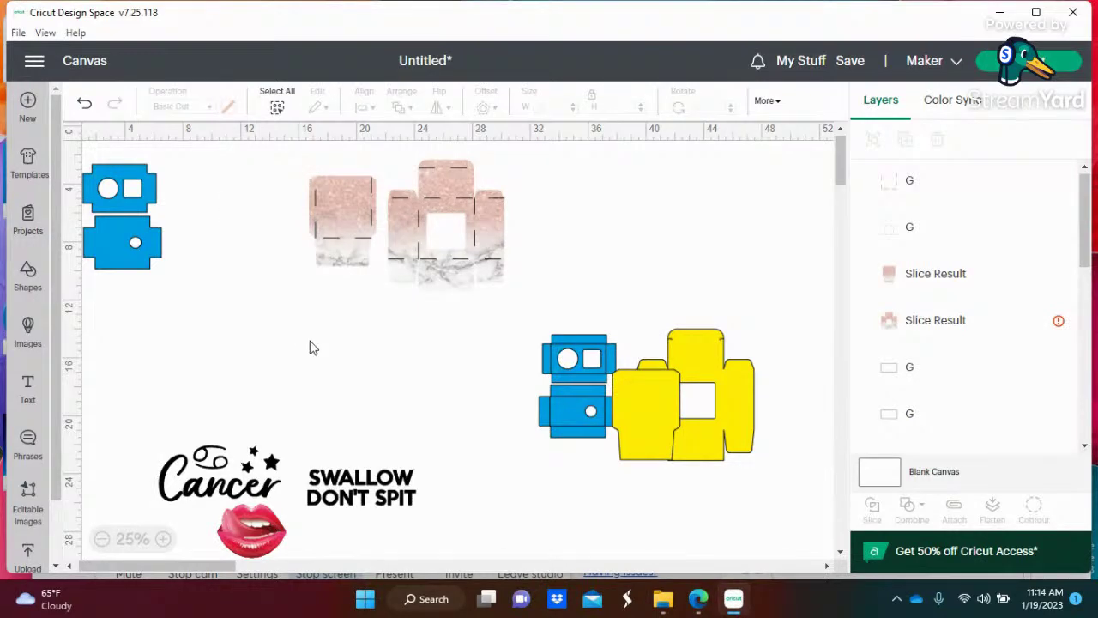
Attach the large patterned piece to its fold lines.
left_click_drag(290, 317, 573, 150)
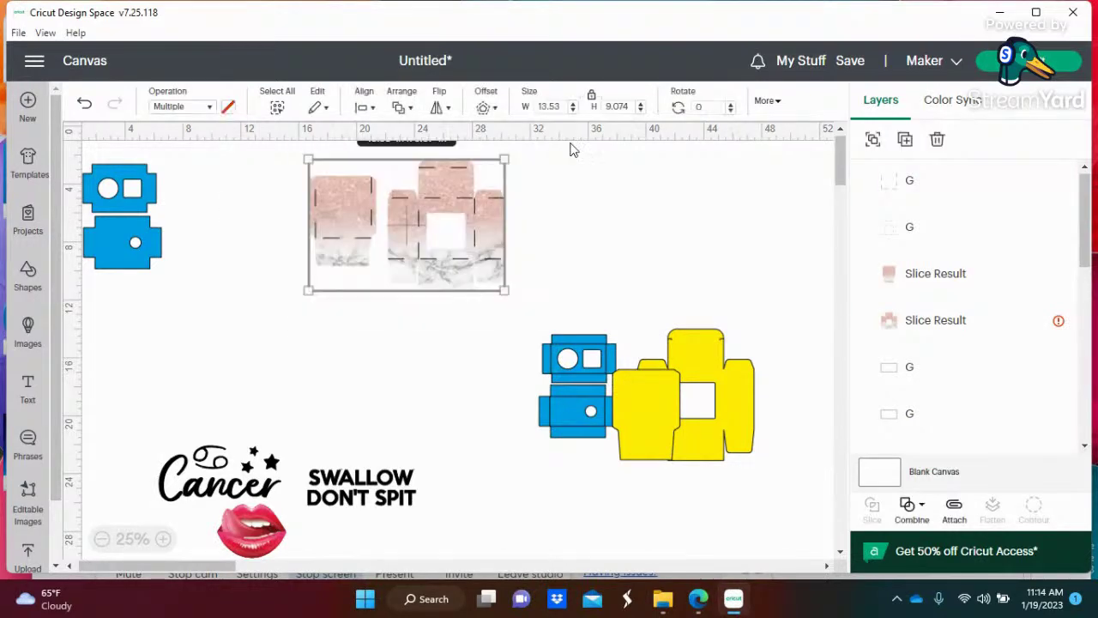
left_click(600, 197)
left_click_drag(579, 151, 383, 340)
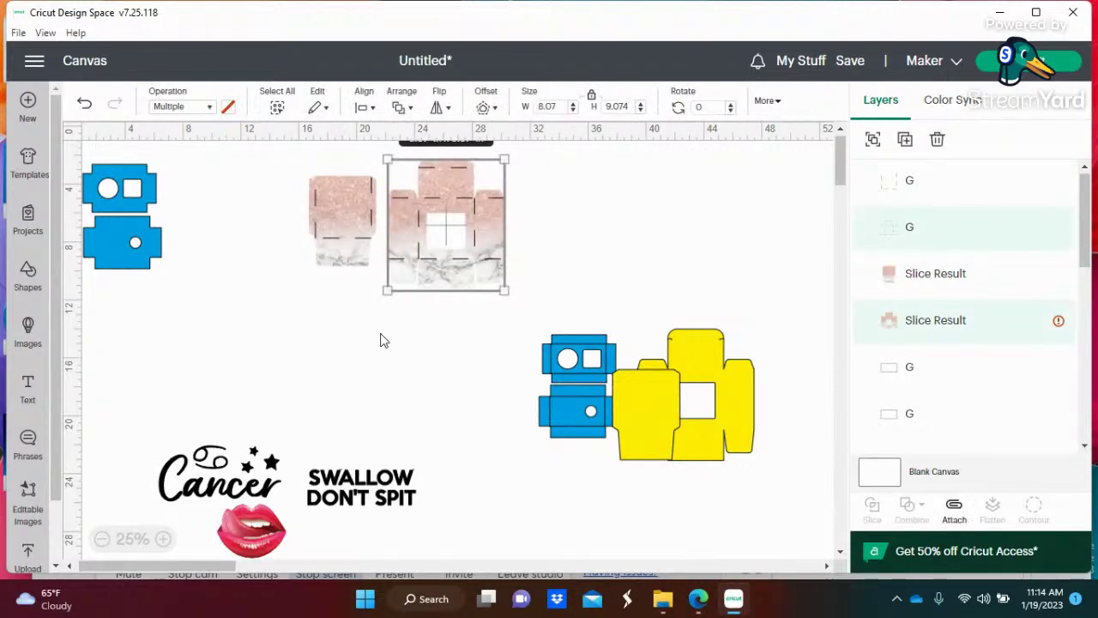
right_click(474, 230)
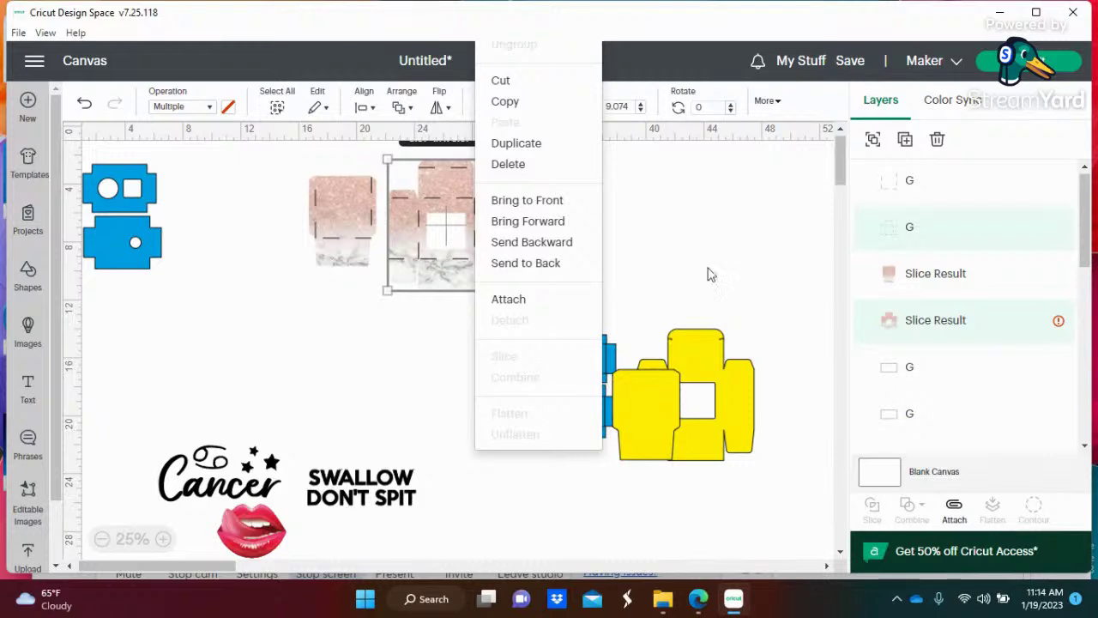
left_click(725, 281)
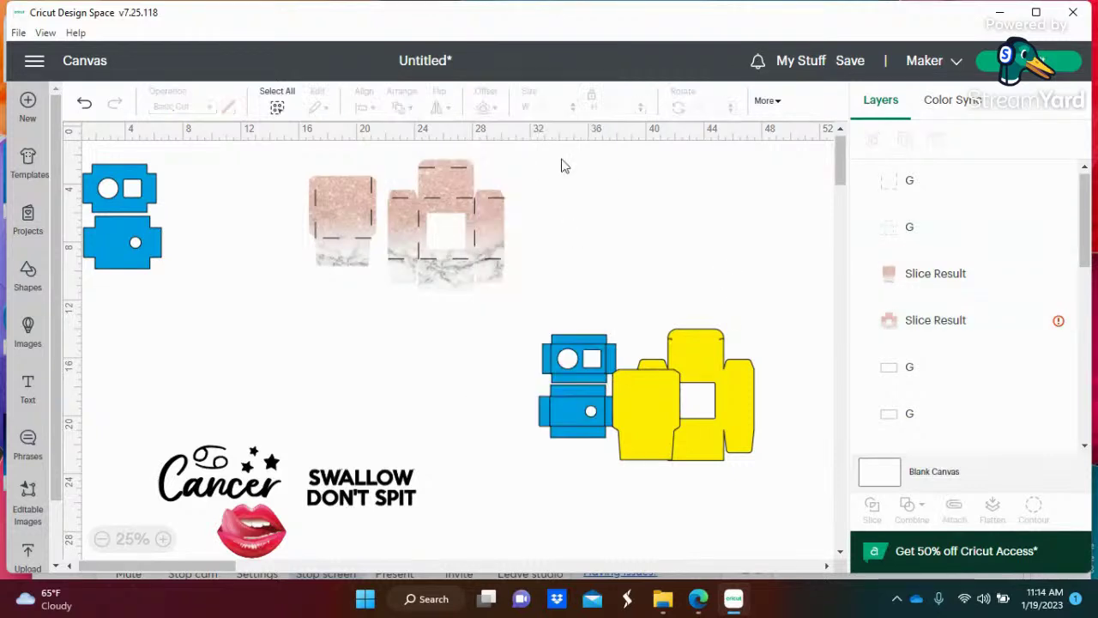
left_click_drag(562, 142, 387, 345)
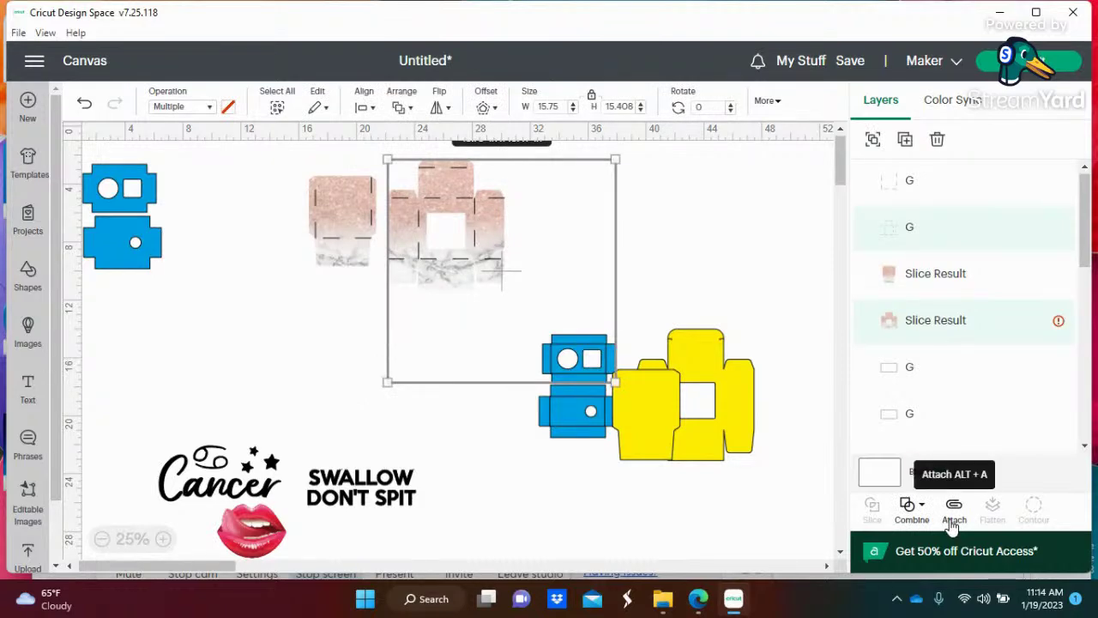
left_click_drag(757, 286, 375, 370)
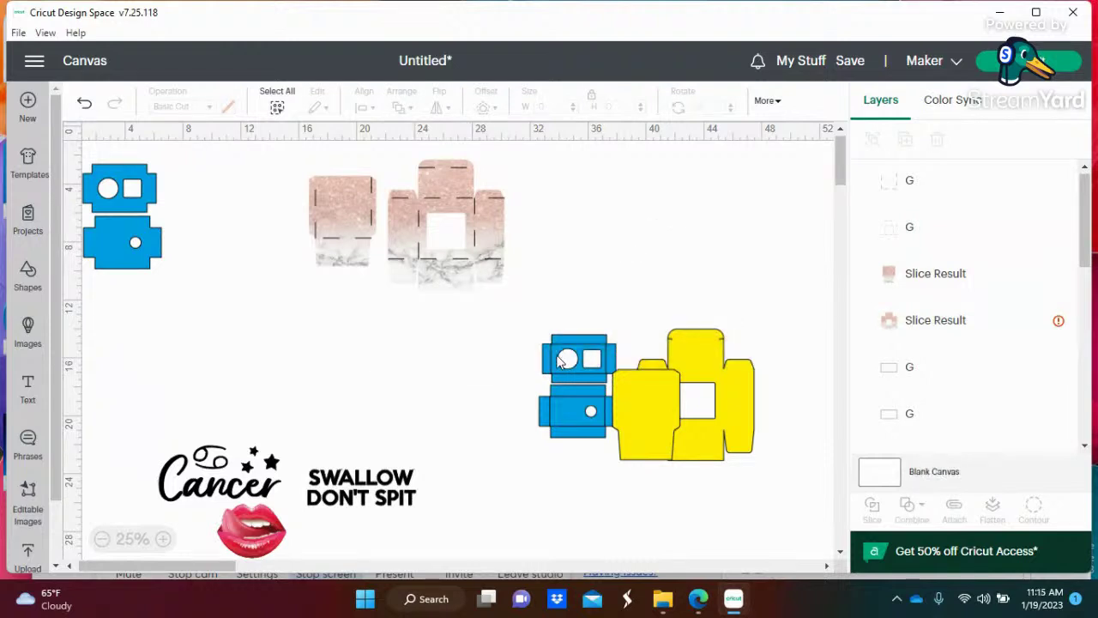
left_click_drag(387, 347, 537, 156)
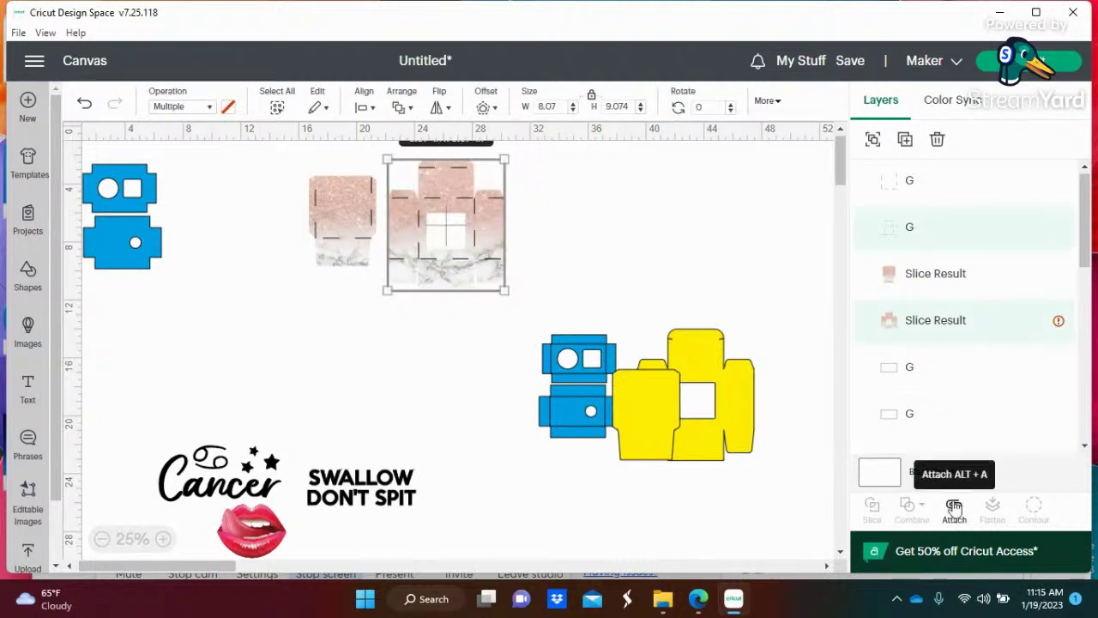
left_click(954, 508)
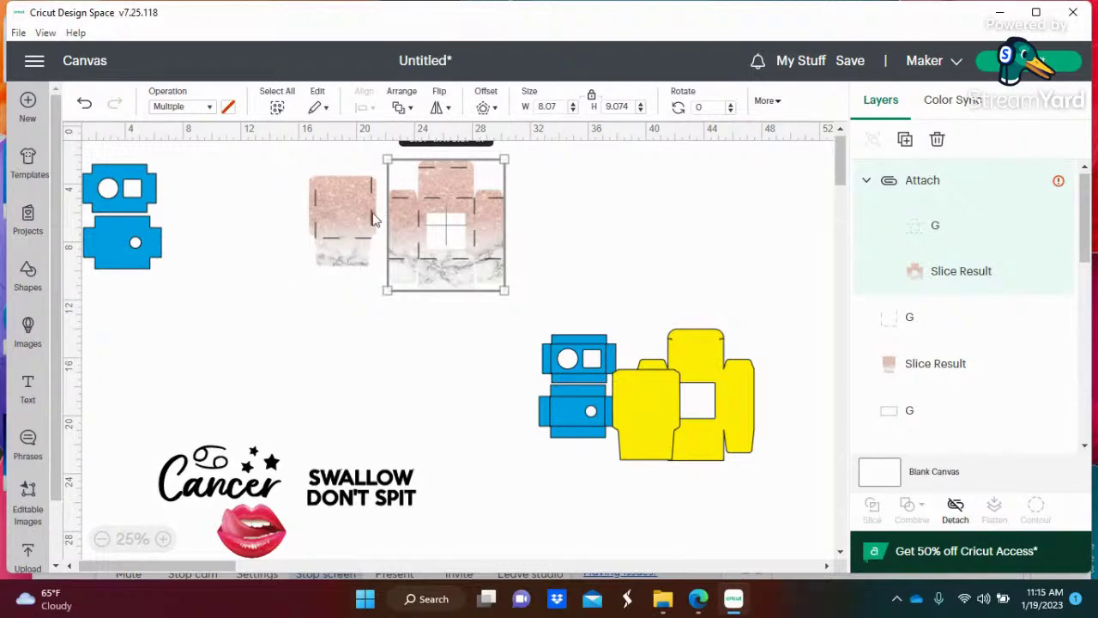
Attach the small patterned piece to its three-sided fold lines.
left_click(329, 242)
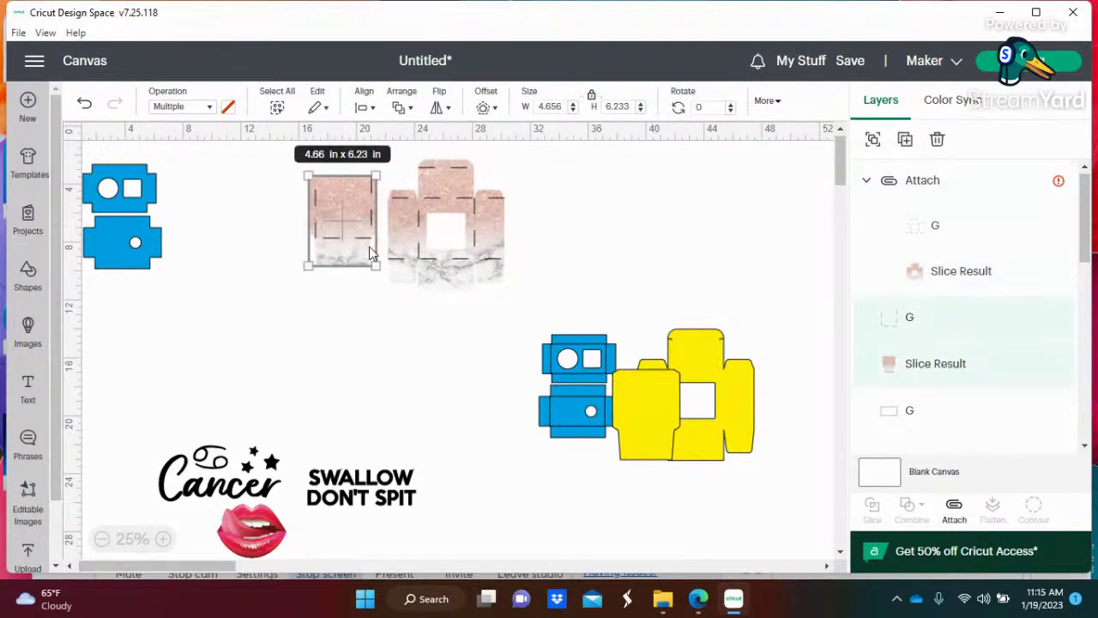
right_click(371, 251)
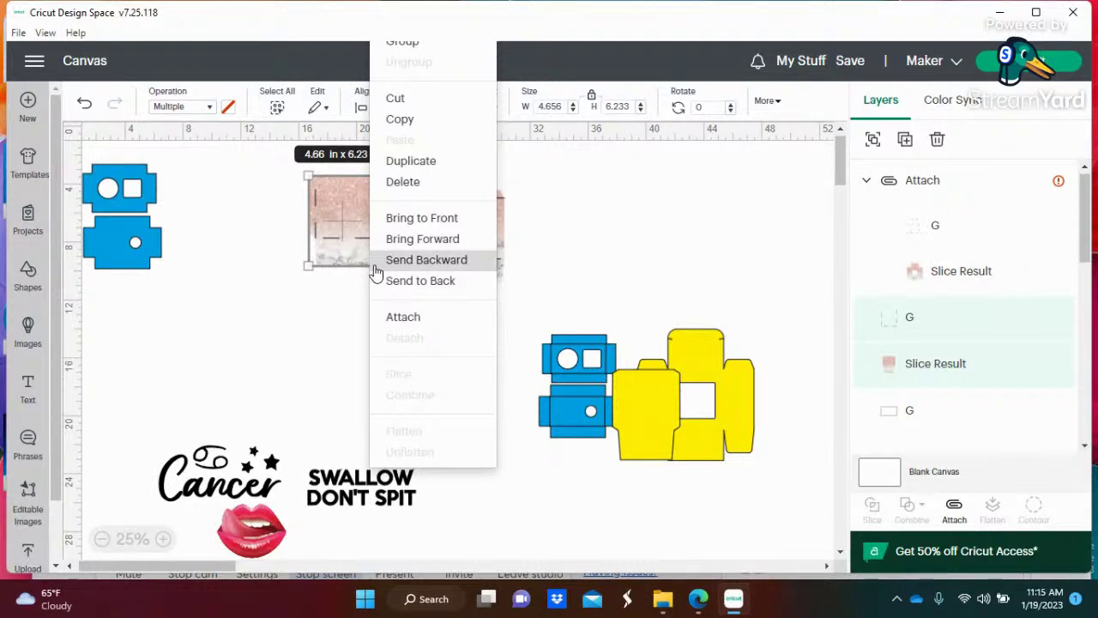
left_click(448, 316)
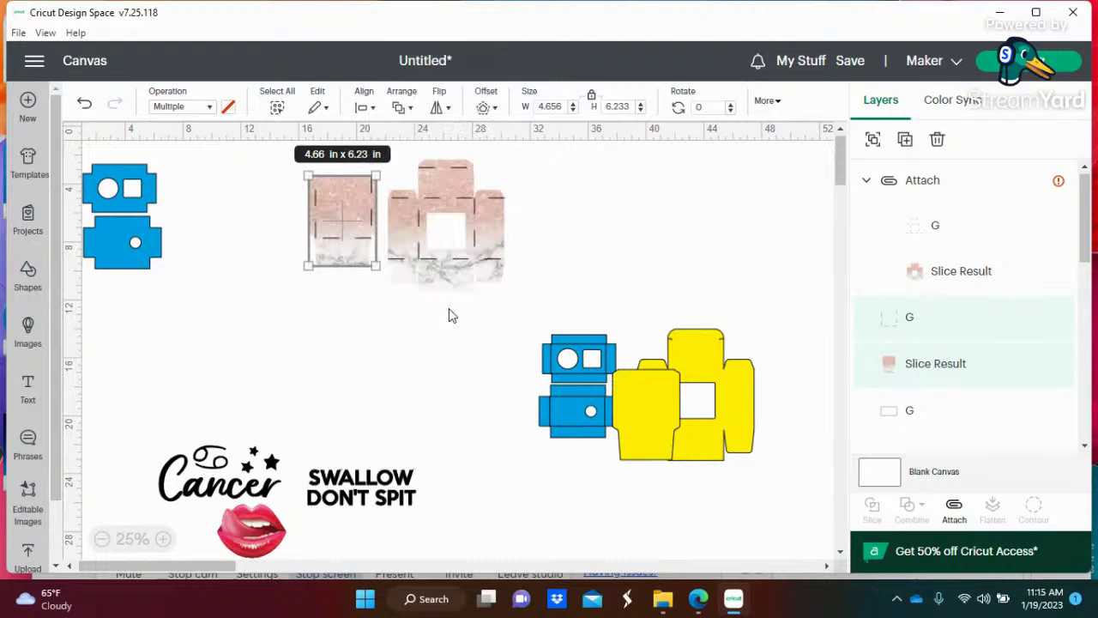
left_click(678, 228)
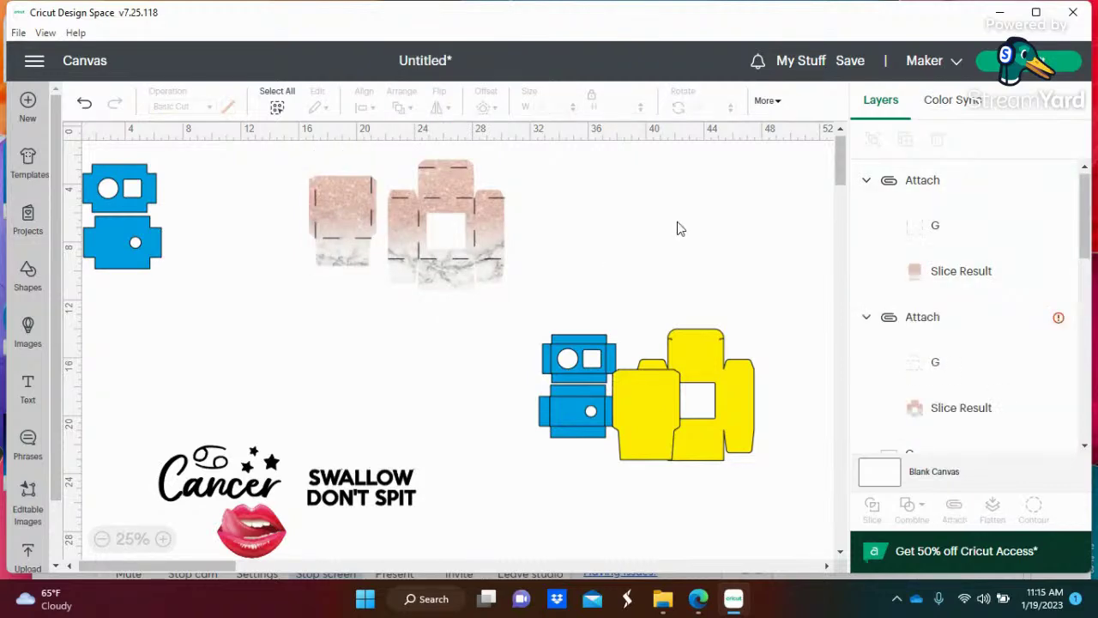
Detach the small patterned piece from its fold lines.
left_click(371, 189)
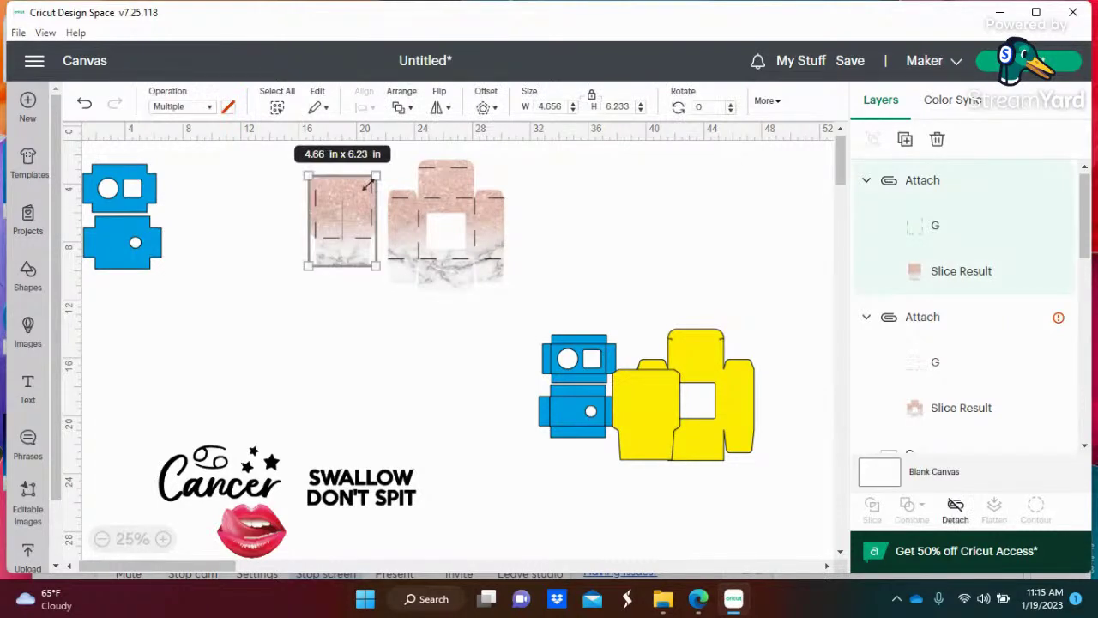
right_click(370, 243)
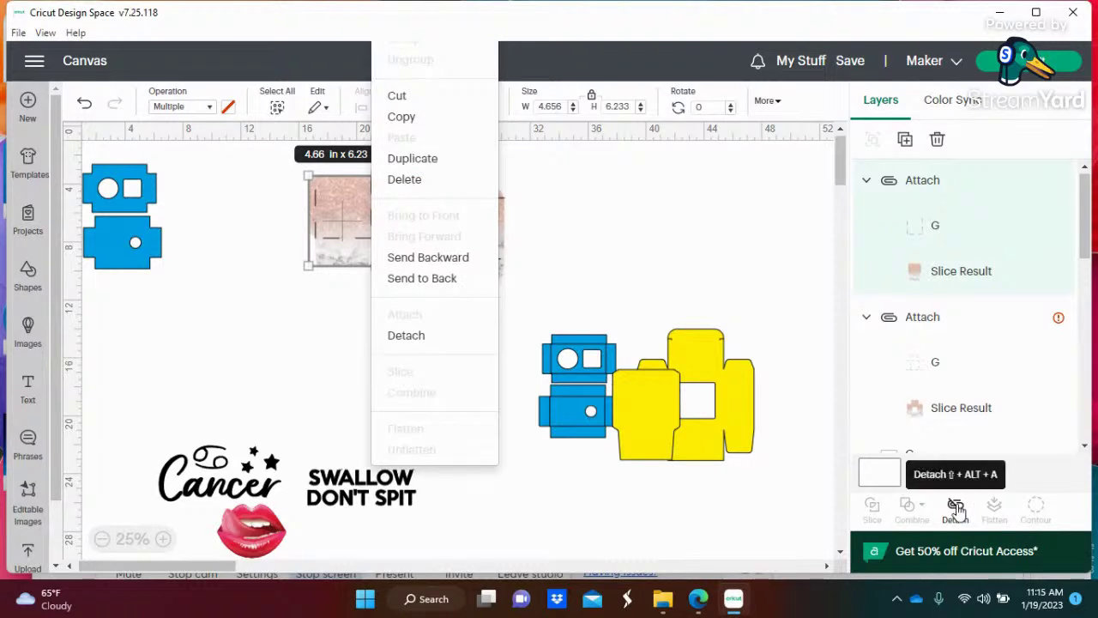
left_click(731, 281)
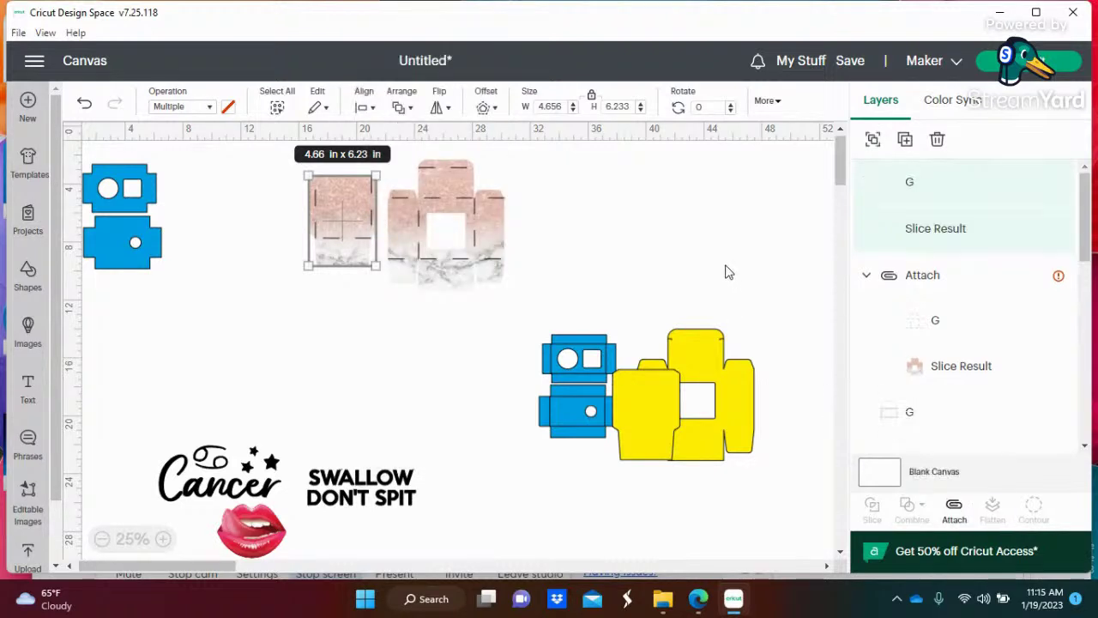
left_click(726, 270)
Set the small patterned piece's fold lines to Basic Cut and flatten them together with the piece.
left_click(360, 231)
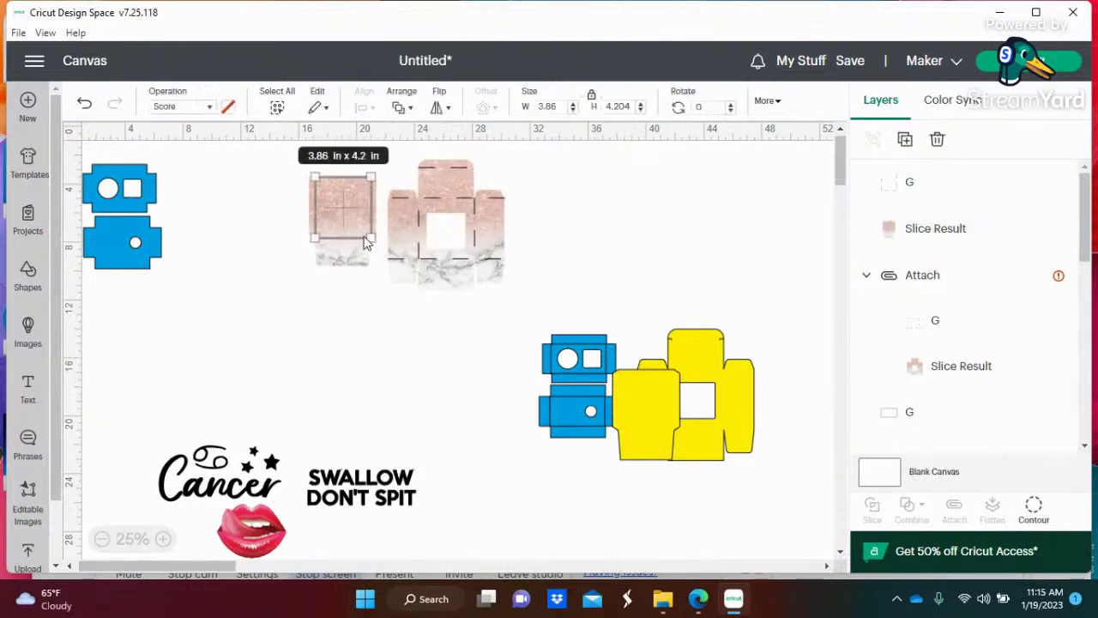
left_click(208, 109)
left_click(214, 153)
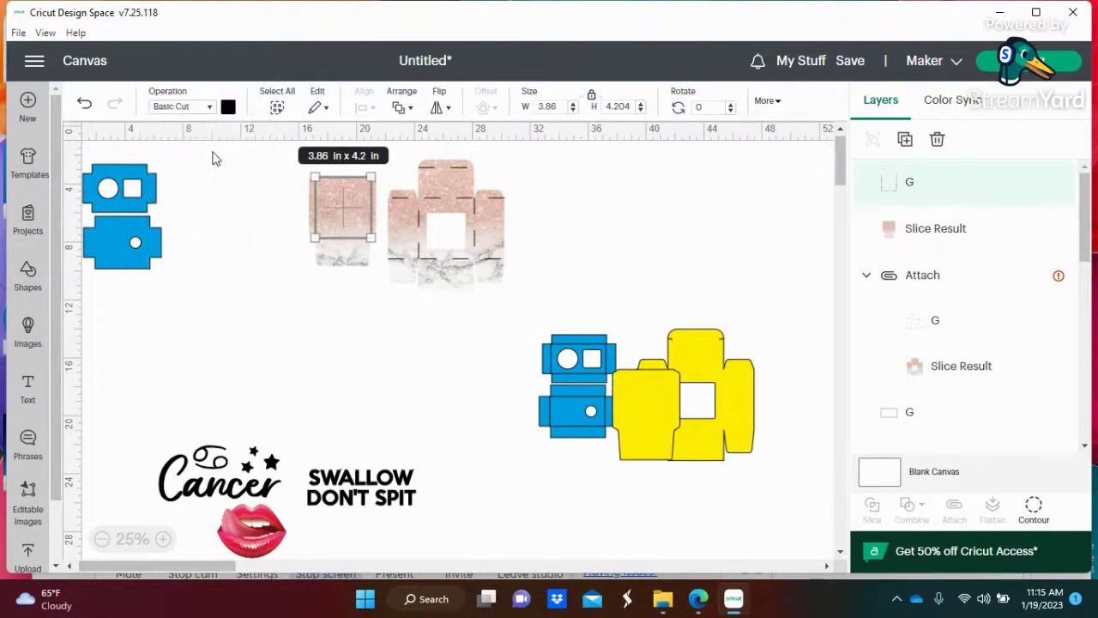
left_click(243, 223)
left_click_drag(272, 294, 383, 156)
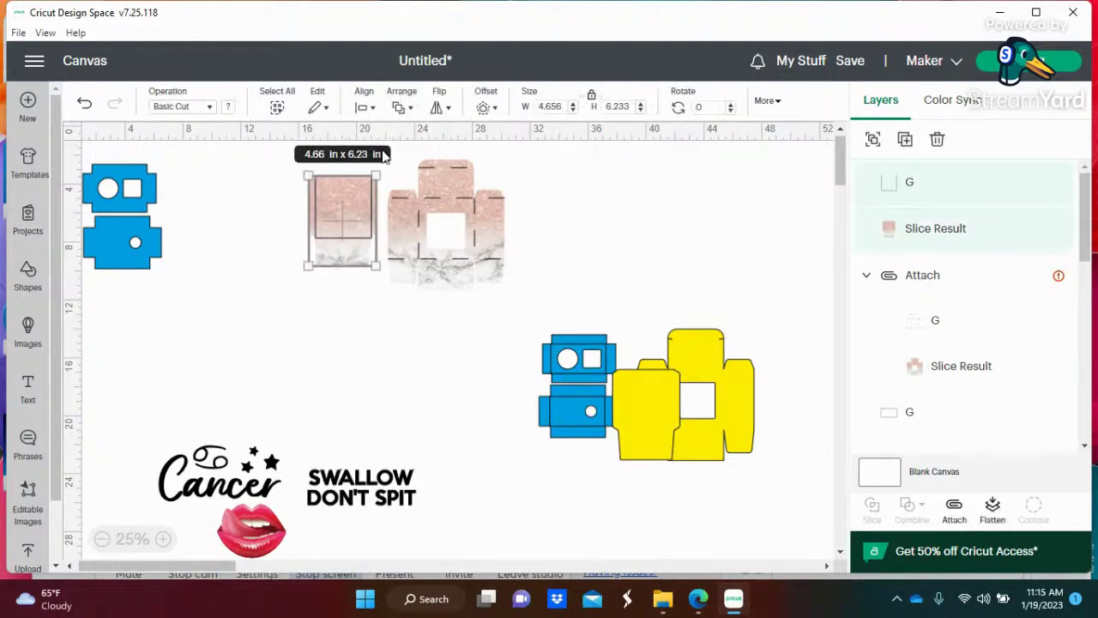
left_click(992, 511)
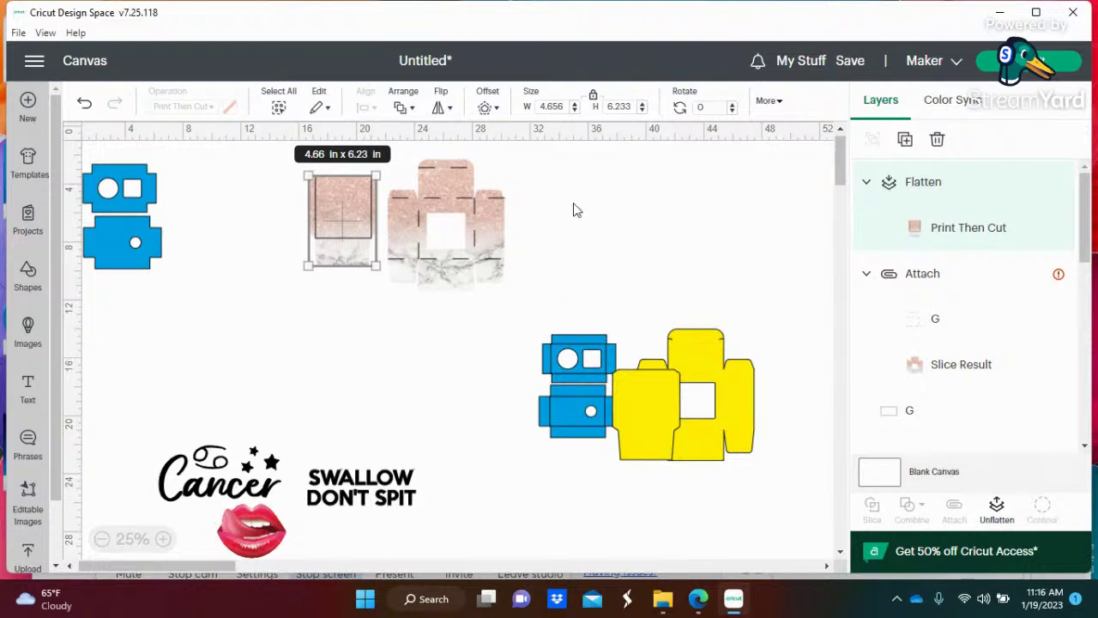
Detach the large patterned piece from its fold lines and set those lines to Basic Cut.
left_click_drag(553, 157, 438, 306)
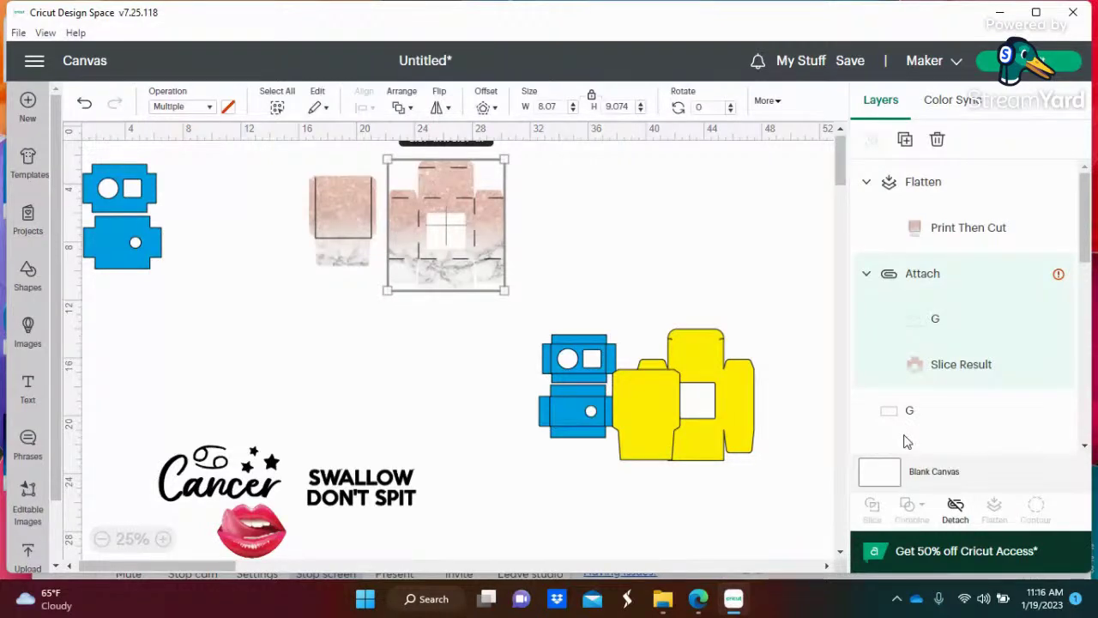
left_click(955, 506)
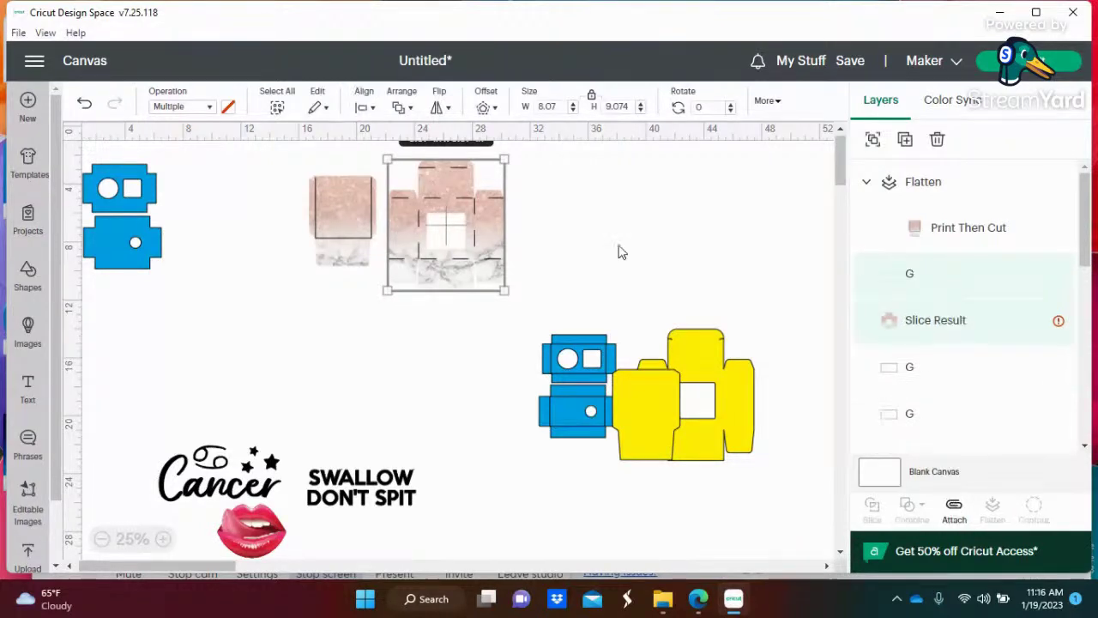
left_click(621, 251)
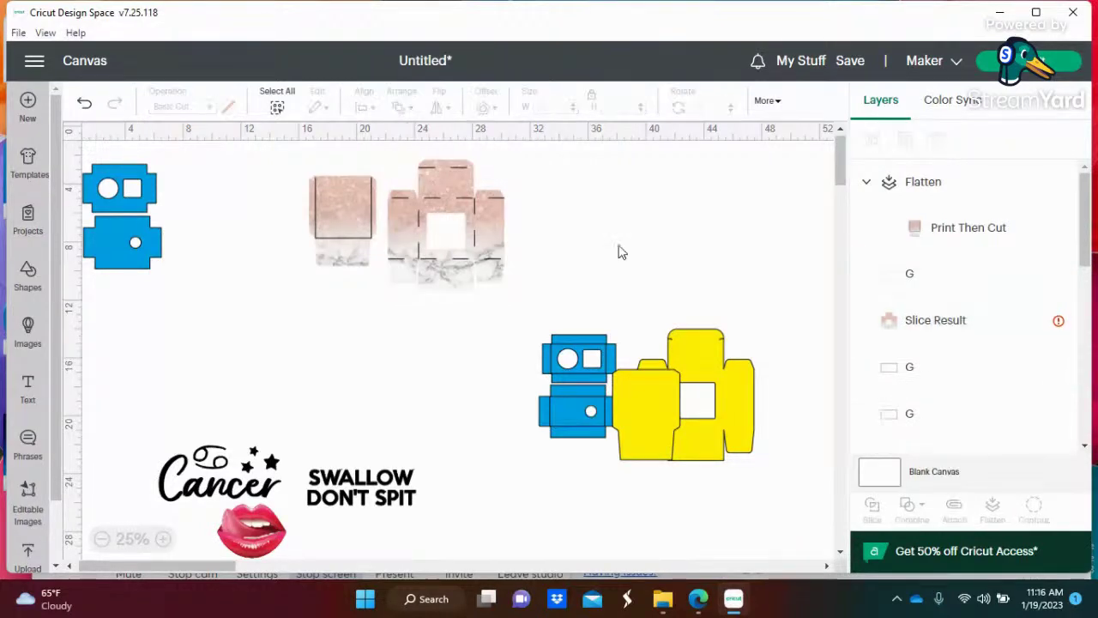
left_click(459, 259)
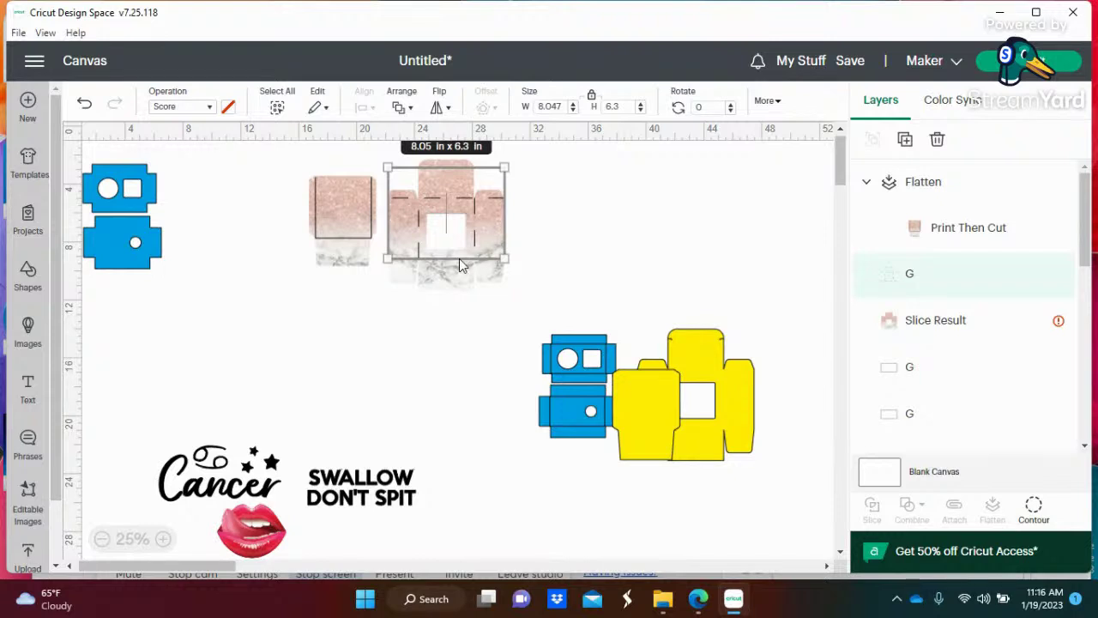
left_click(208, 106)
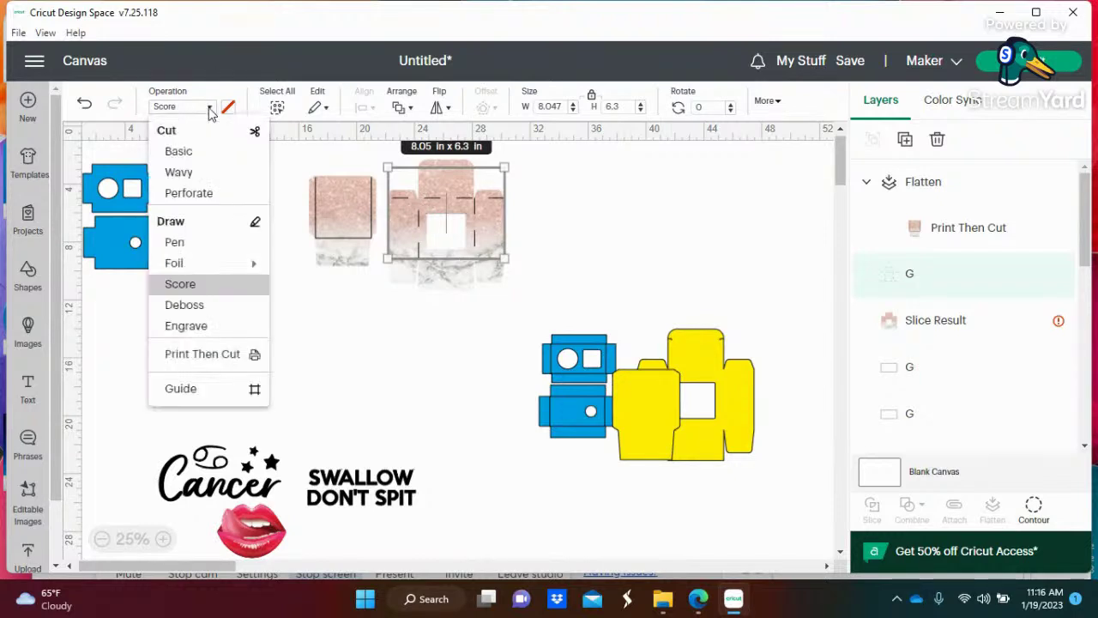
left_click(210, 156)
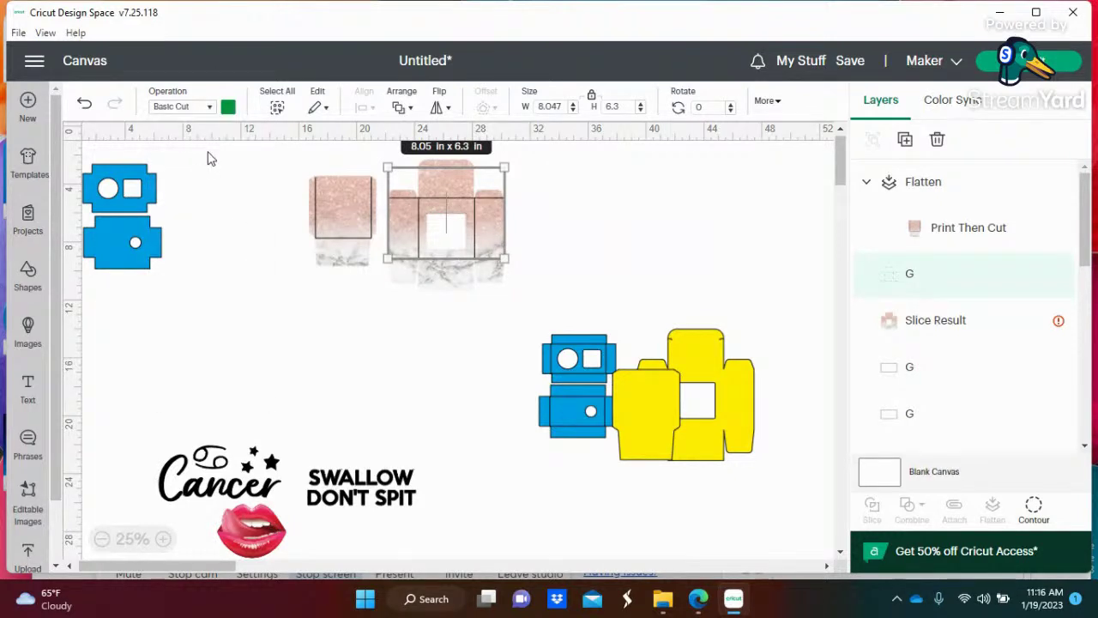
left_click(629, 275)
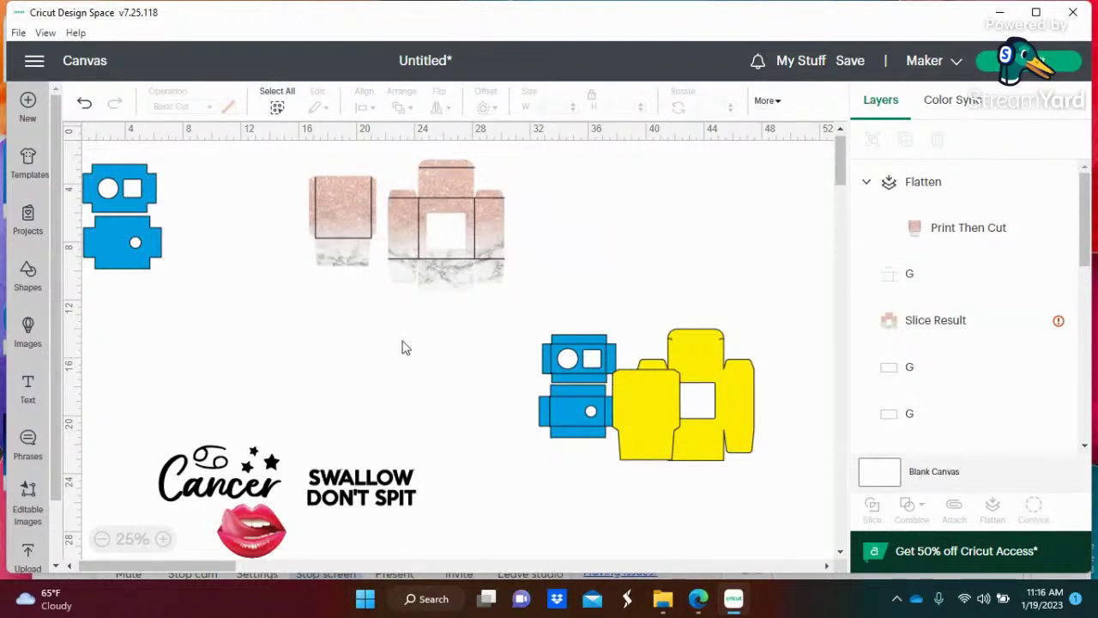
Flatten the large patterned piece with its fold lines and move it between the blue pieces and the small patterned piece.
left_click_drag(388, 341, 542, 157)
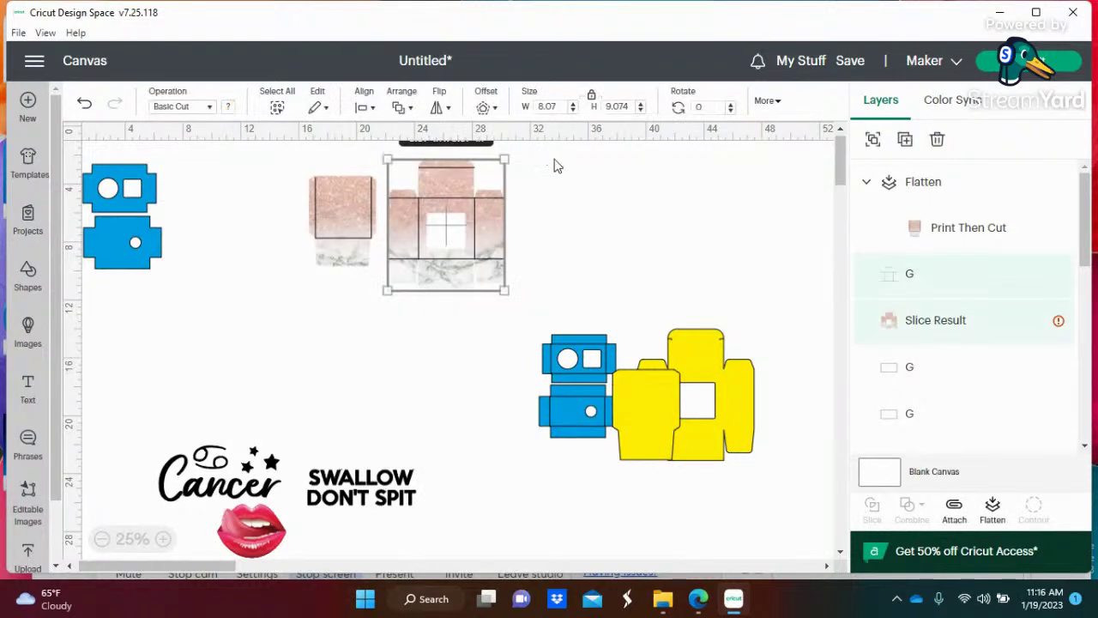
left_click(993, 519)
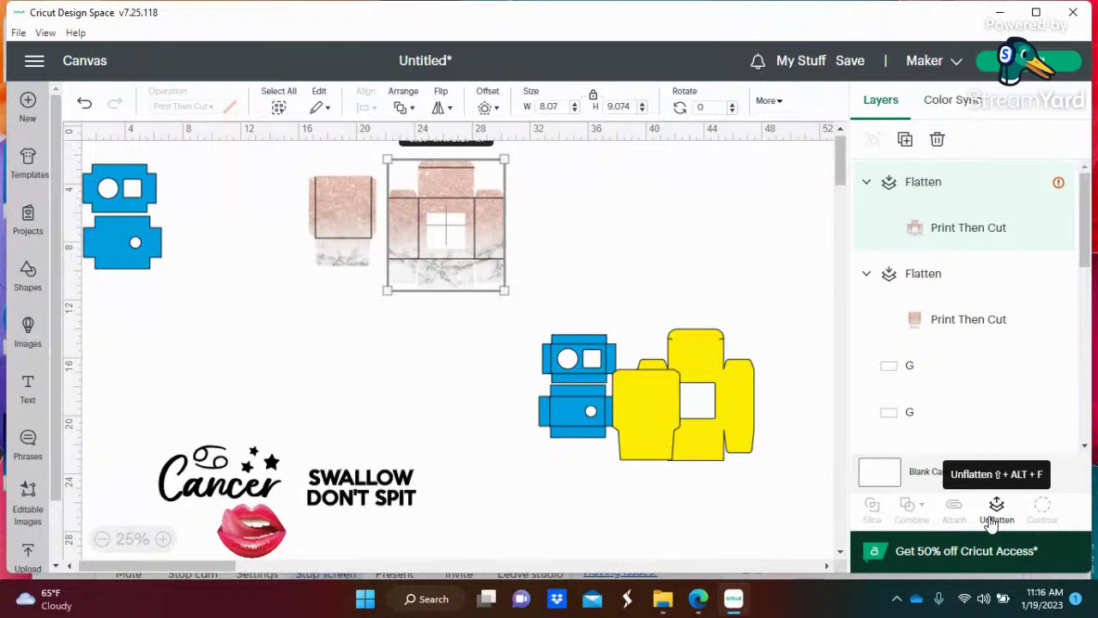
left_click_drag(469, 245, 282, 242)
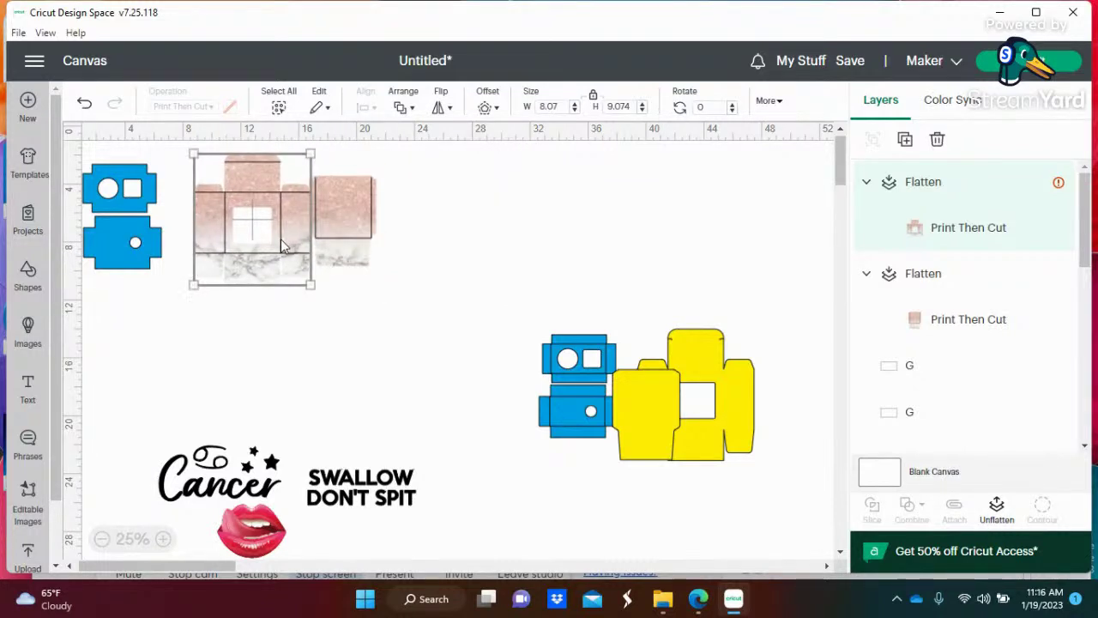
Separate the overlapping yellow box pieces, placing the small one above the large one on the blank canvas area.
left_click_drag(661, 400, 503, 234)
left_click_drag(702, 378, 465, 369)
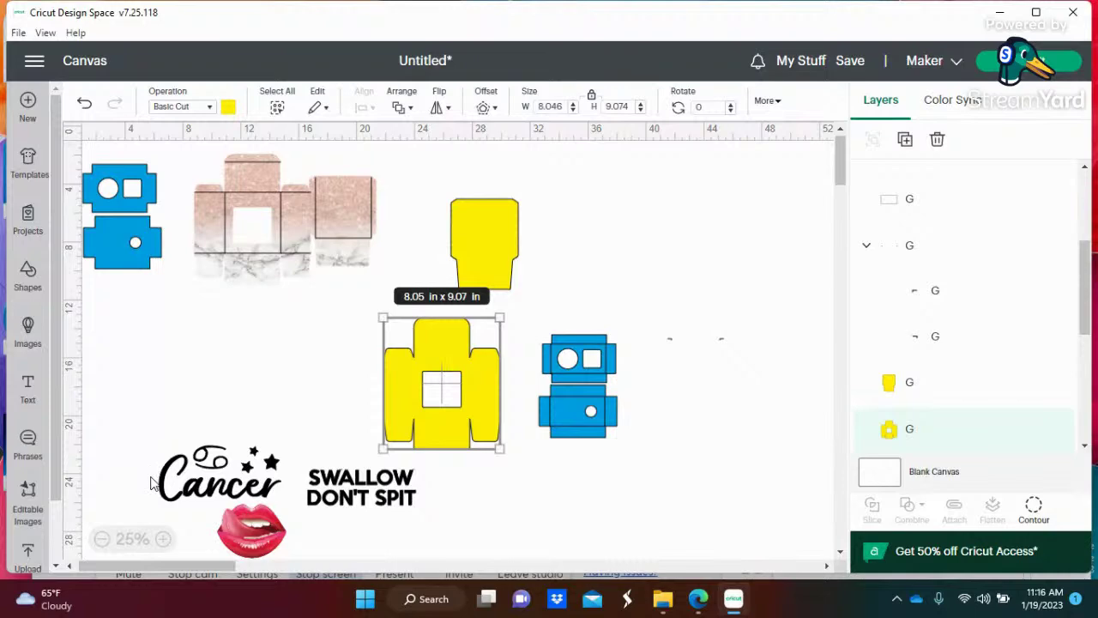
left_click(163, 539)
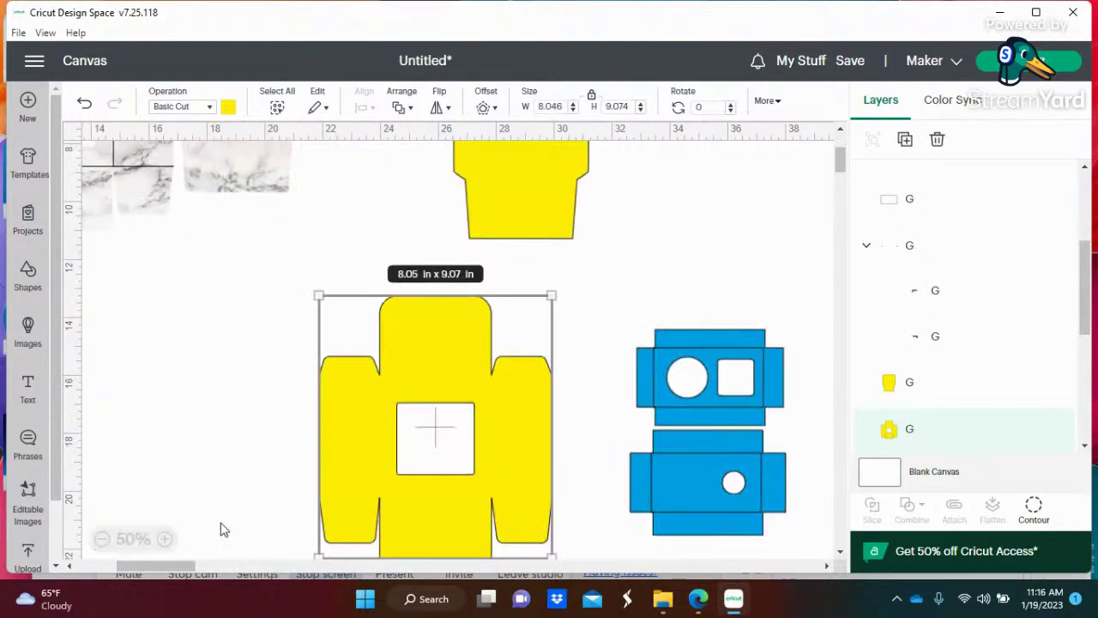
Move the Cancer lettering clear of the box pieces and place the red lips image directly beneath it.
left_click(101, 539)
left_click(253, 386)
left_click_drag(253, 386, 288, 369)
left_click_drag(256, 531, 266, 415)
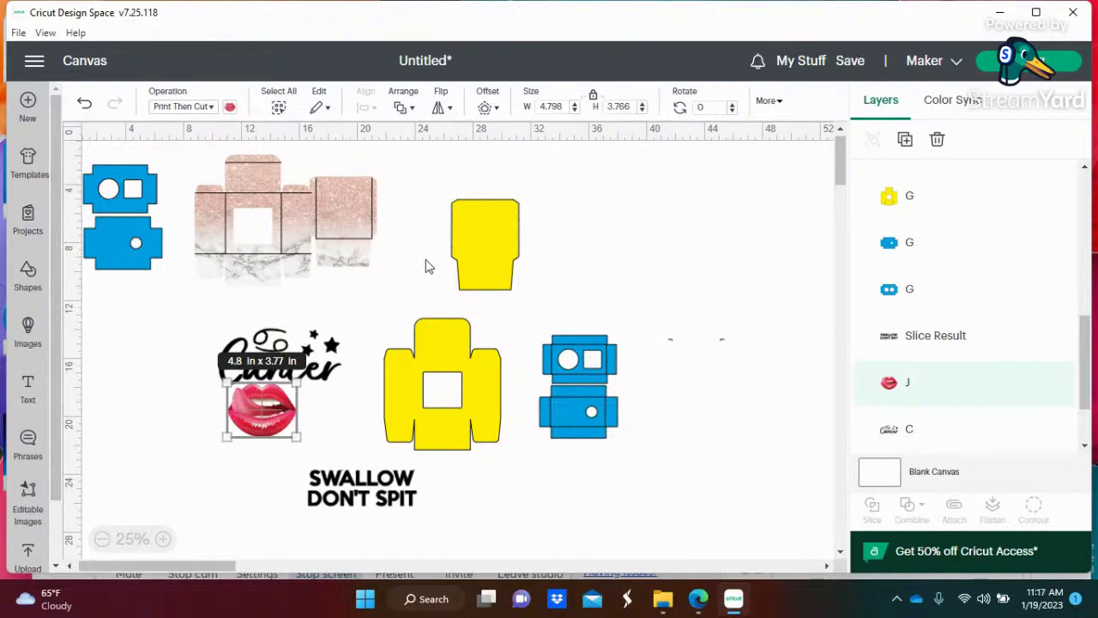
Move the unlined blue piece with two openings to the blank area and hide its square opening with Contour, keeping the circle.
left_click_drag(116, 189, 701, 382)
left_click(701, 381)
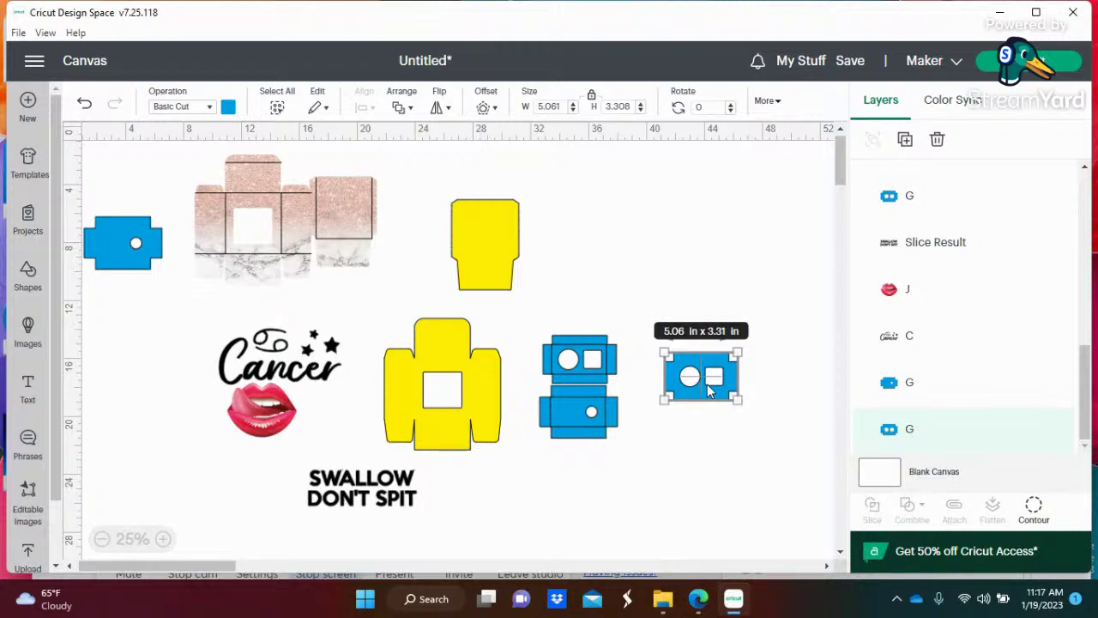
left_click(1033, 506)
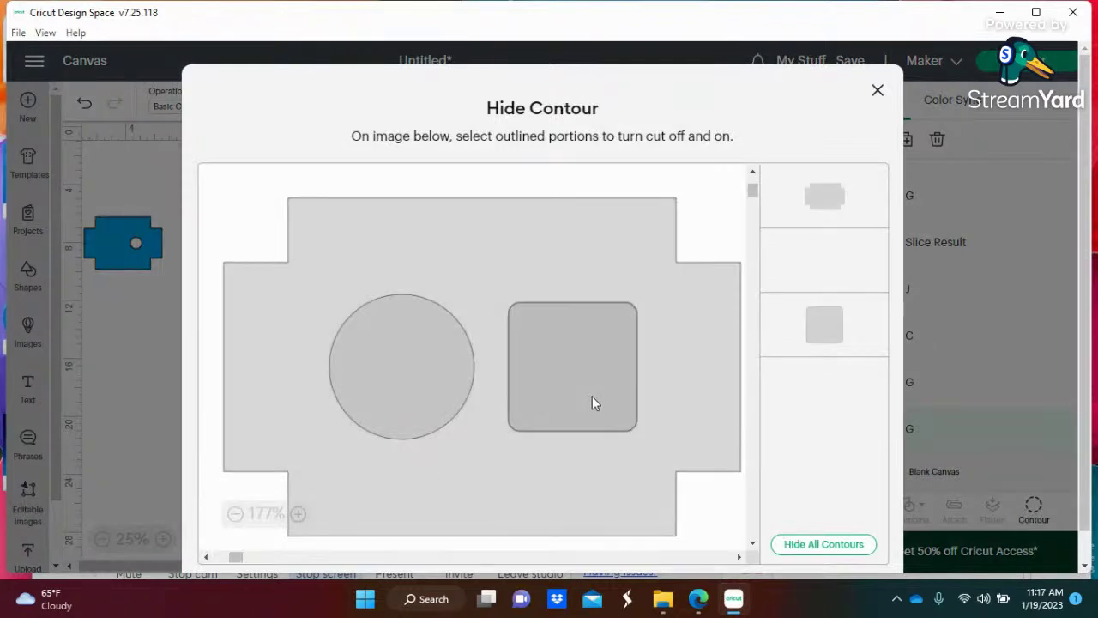
left_click(609, 432)
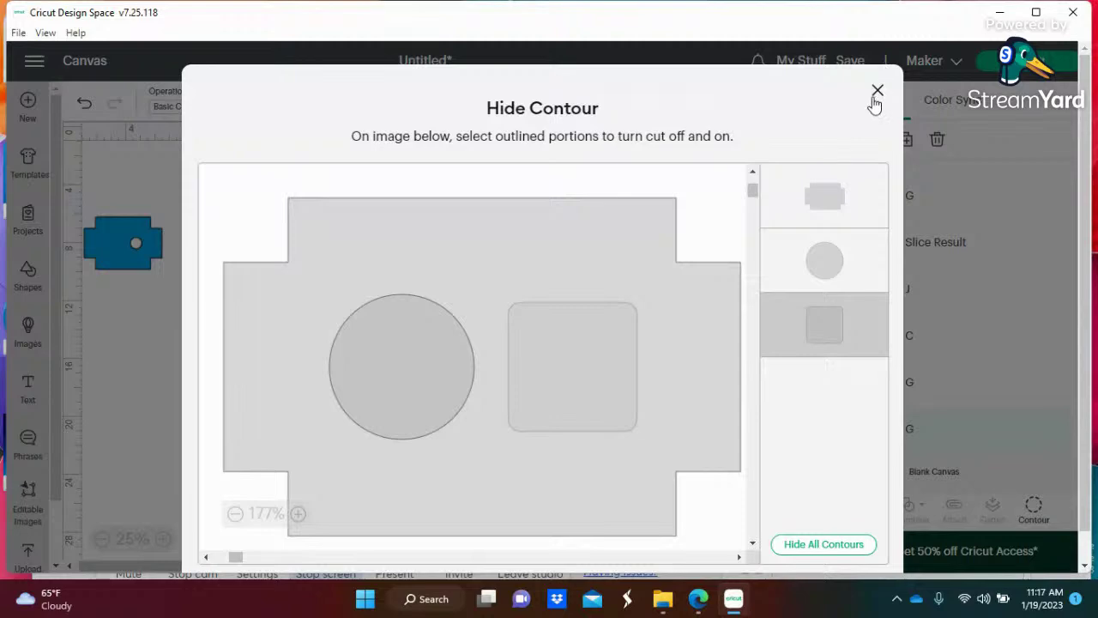
left_click(877, 91)
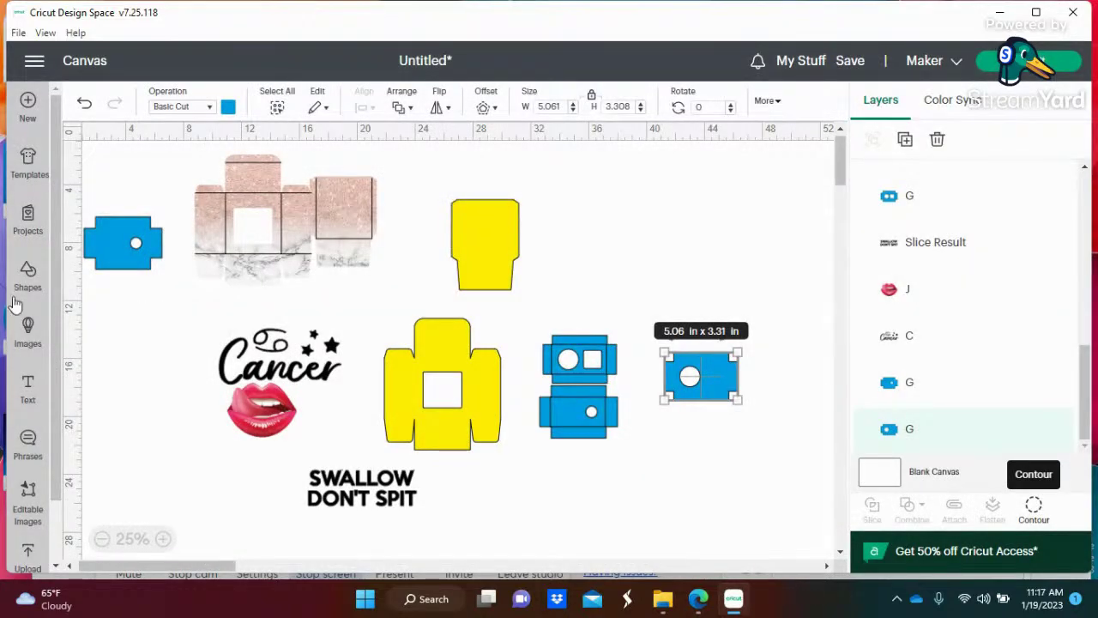
left_click(28, 274)
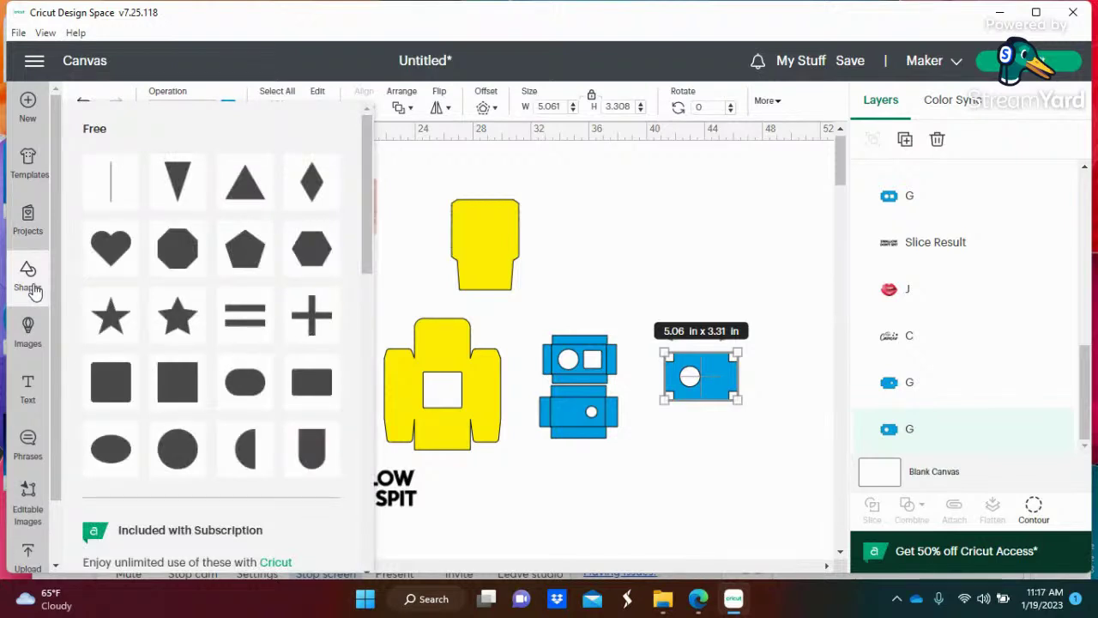
left_click(558, 258)
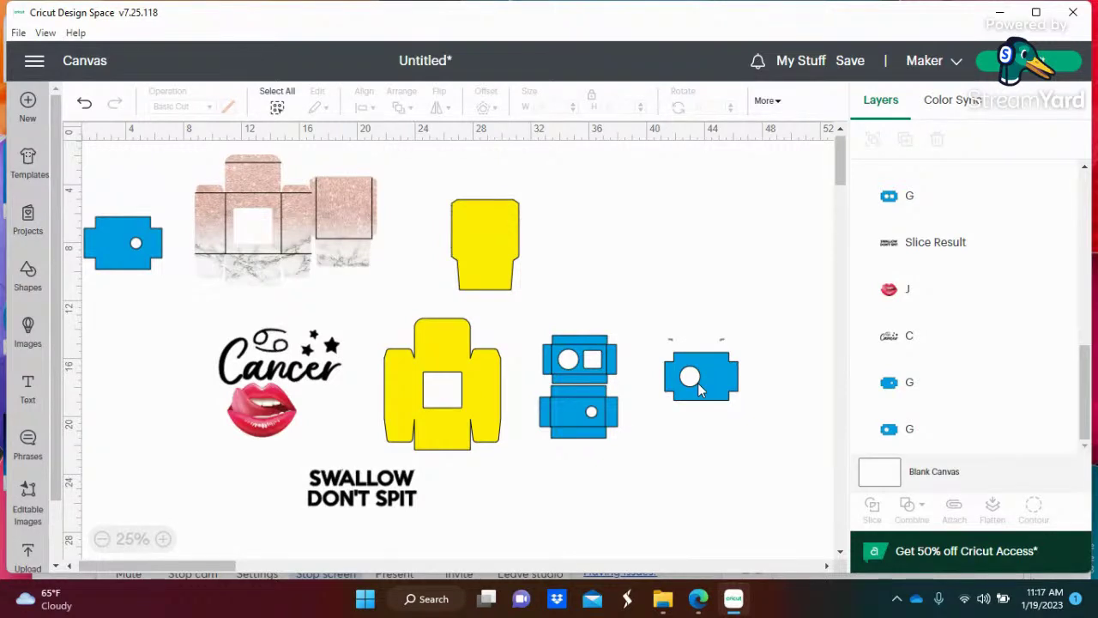
left_click(697, 383)
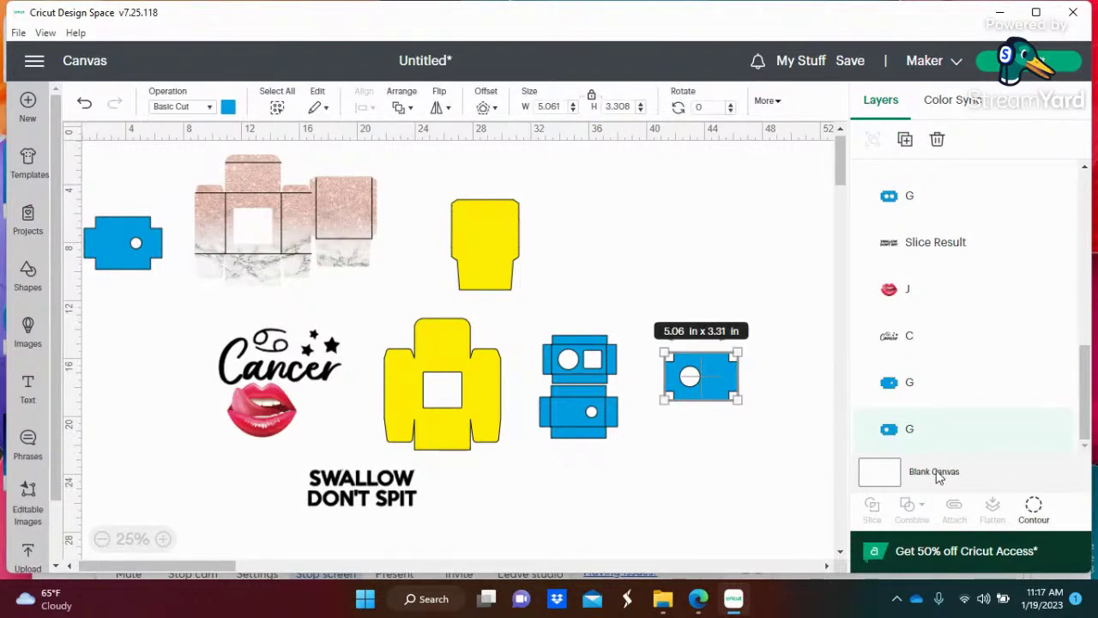
left_click(764, 356)
right_click(762, 355)
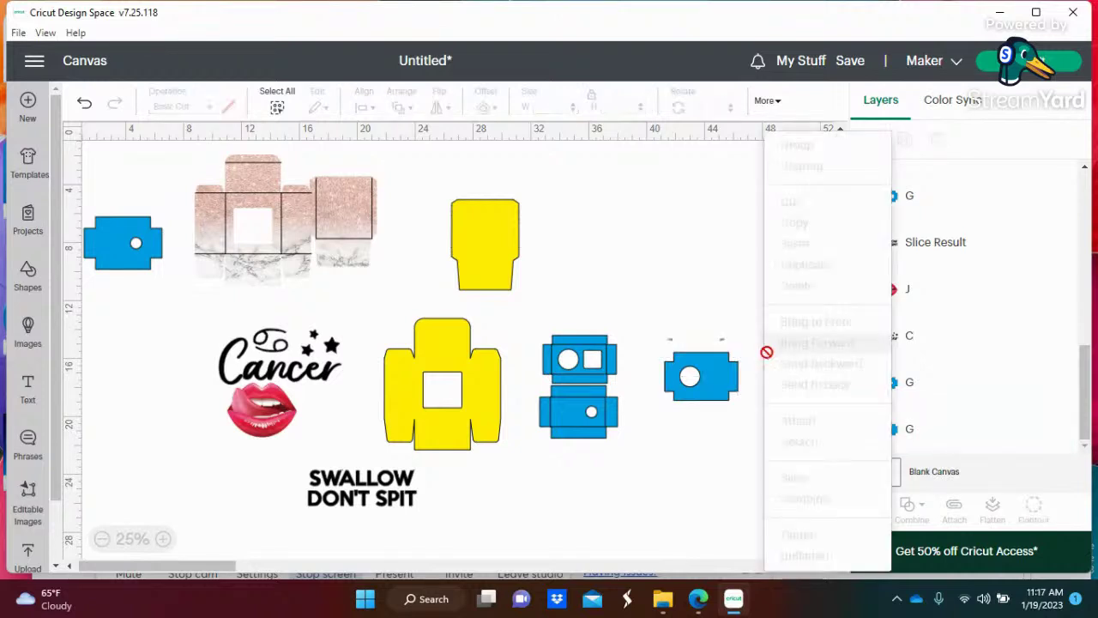
Select the separated blue piece with the round opening and open its context menu.
left_click(708, 401)
right_click(709, 398)
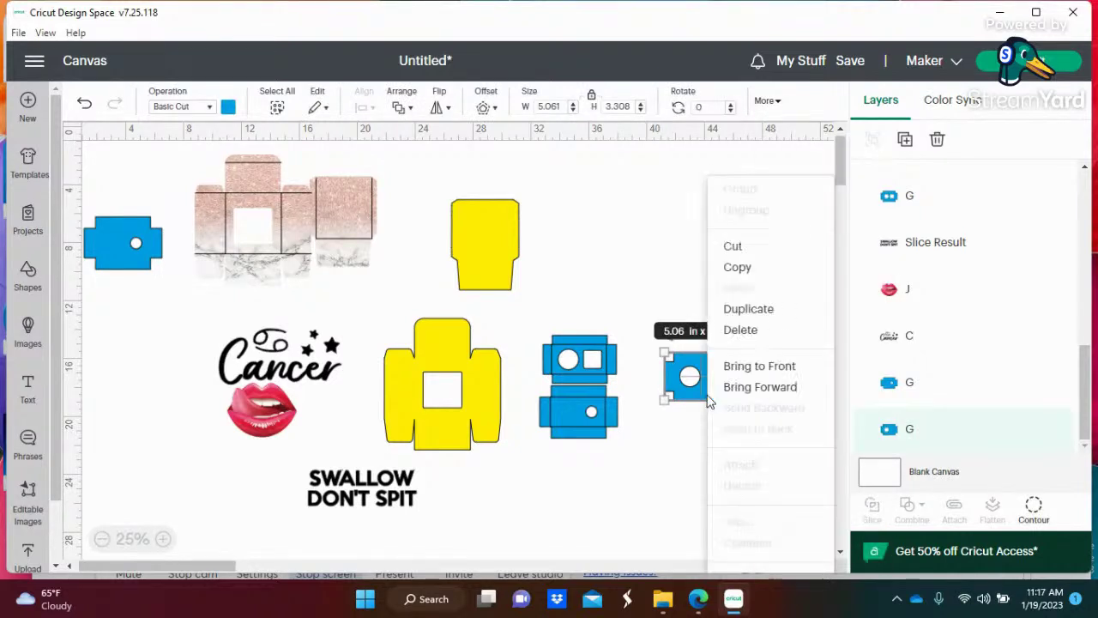
Duplicate the blue insert with the single round hole and lay the copy, flipped horizontally, exactly over the original.
left_click(773, 309)
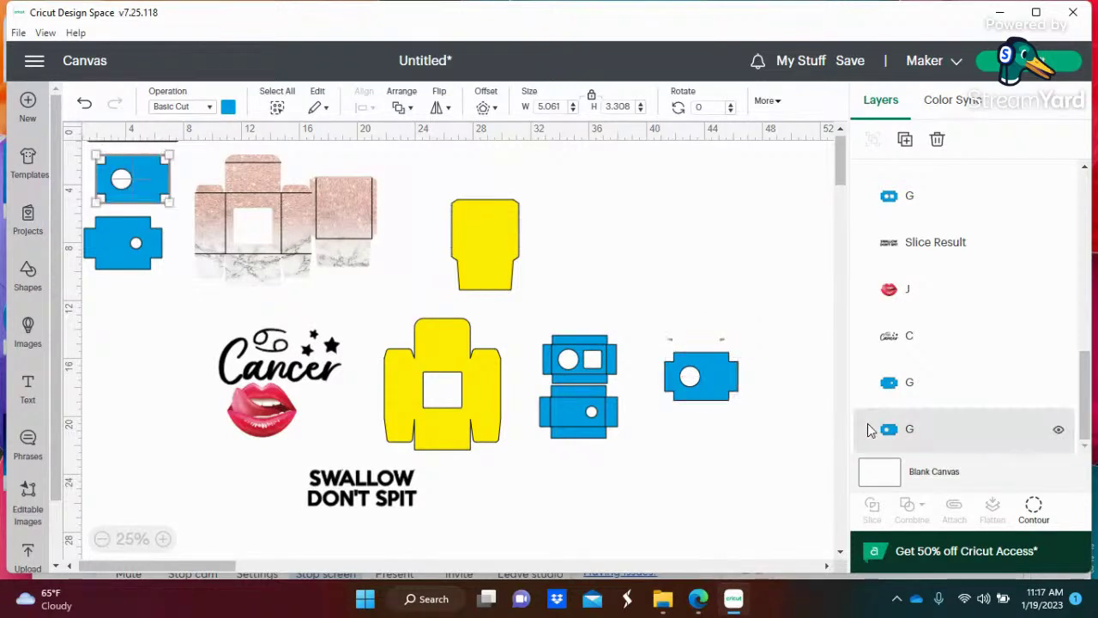
scroll(865, 421, "up", 5)
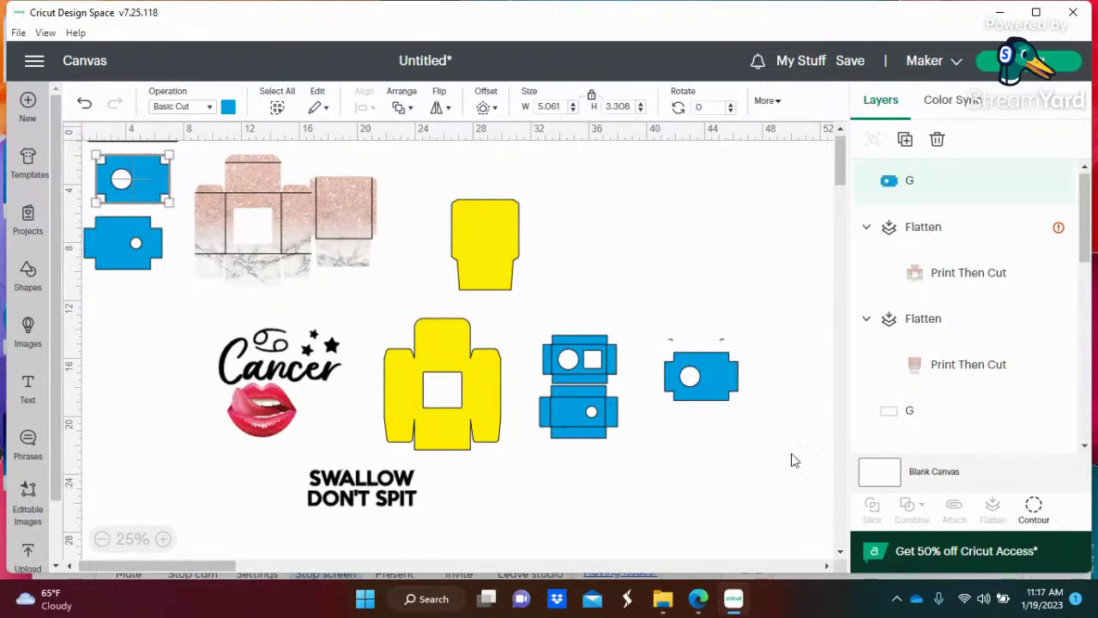
left_click_drag(144, 181, 711, 378)
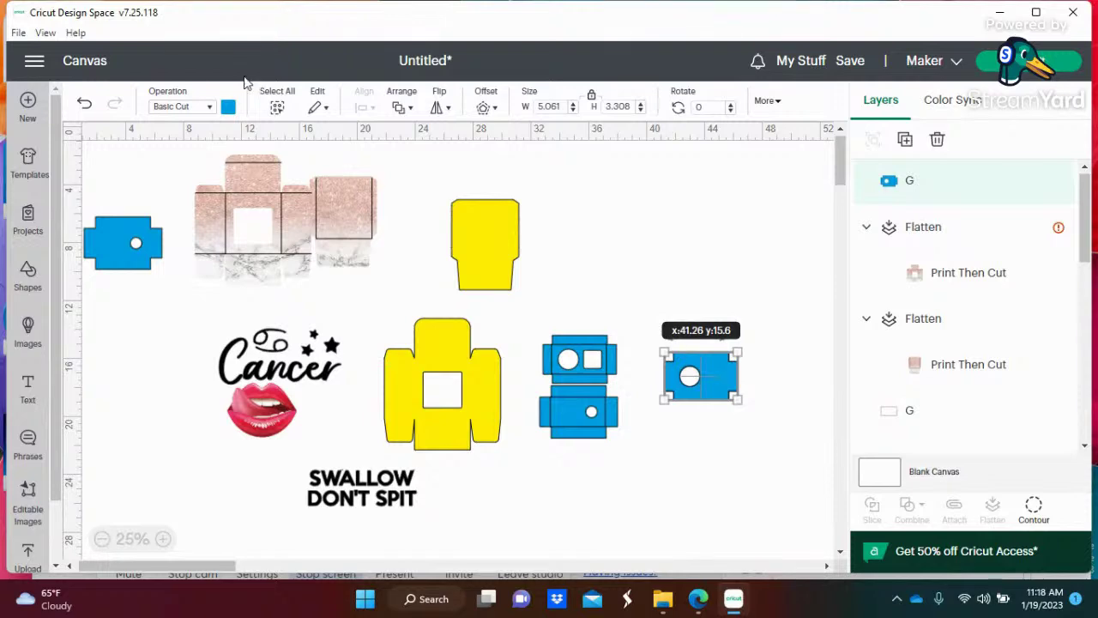
left_click(448, 109)
left_click(489, 129)
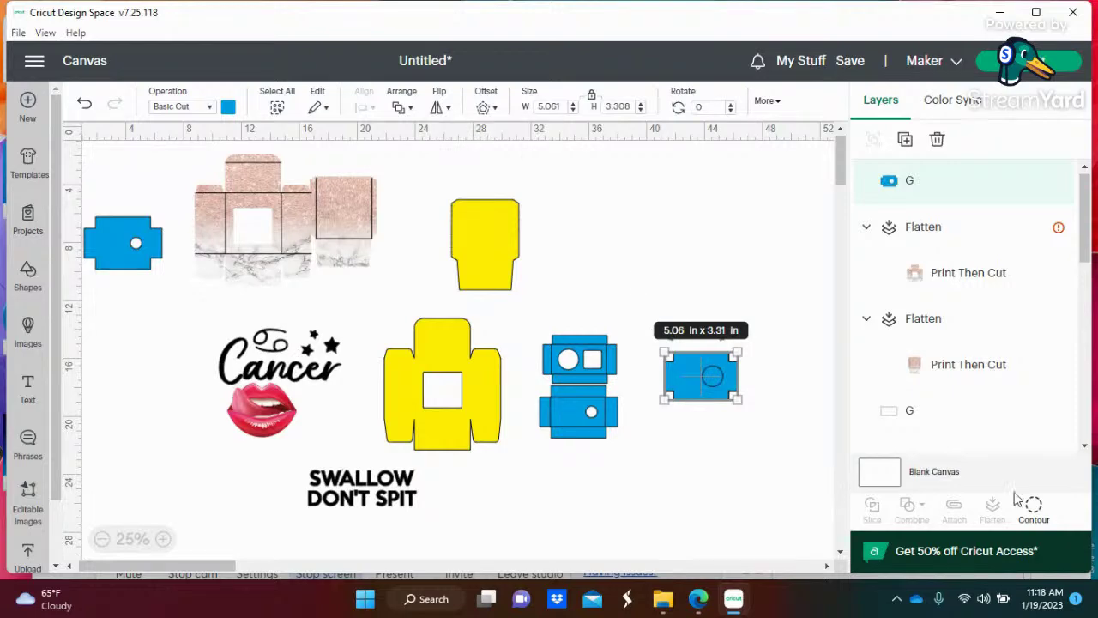
Hide the outer outline contour of the flipped copy so that only its circle remains.
left_click(1036, 513)
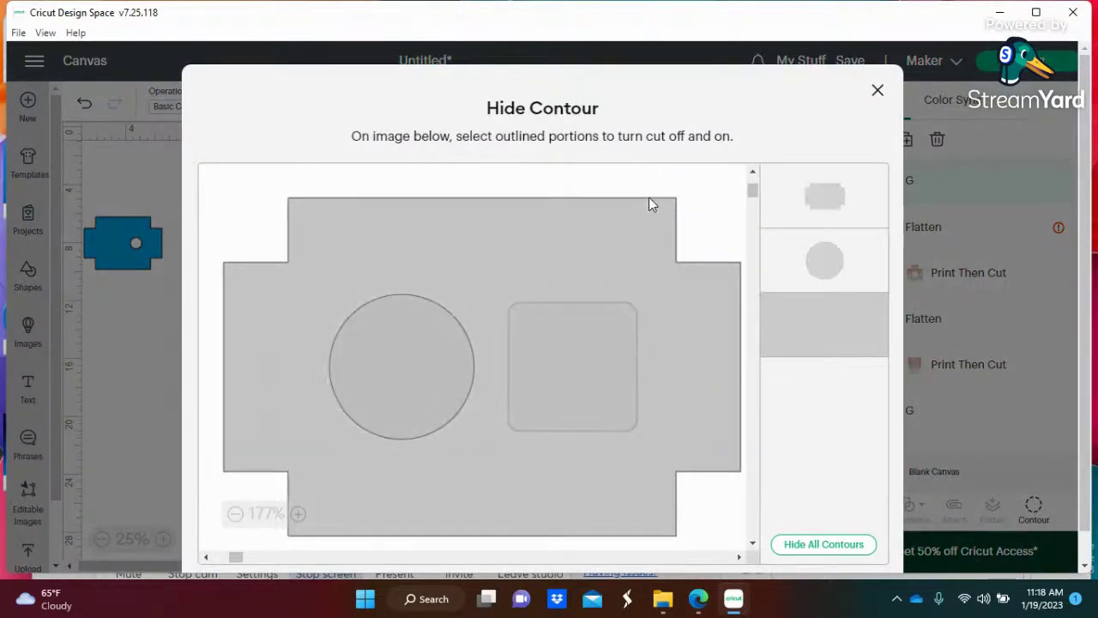
left_click(649, 203)
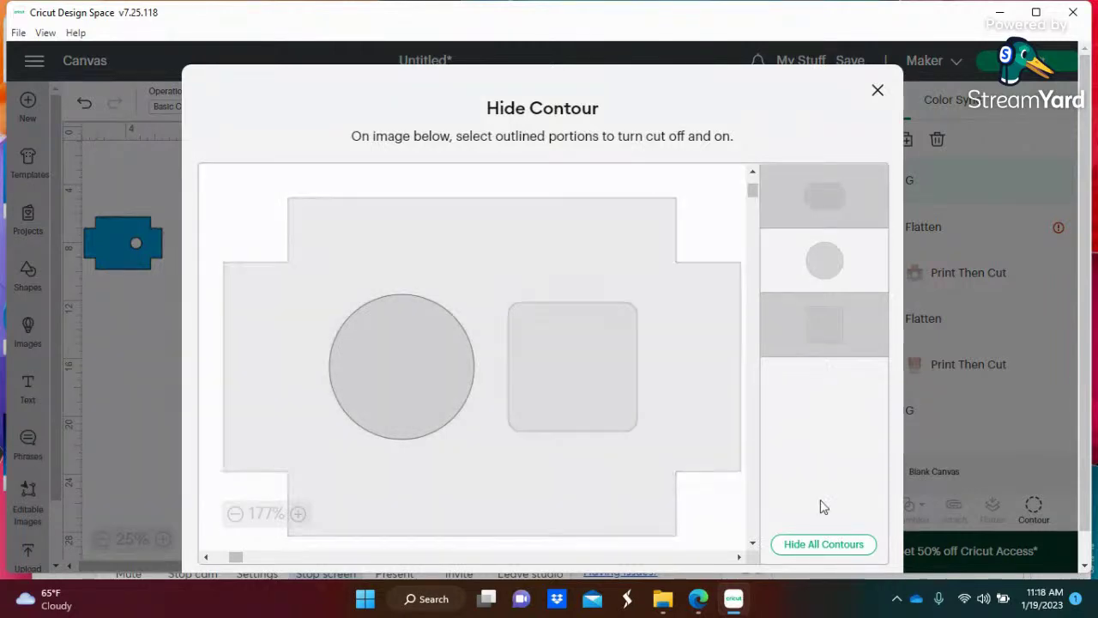
left_click(877, 90)
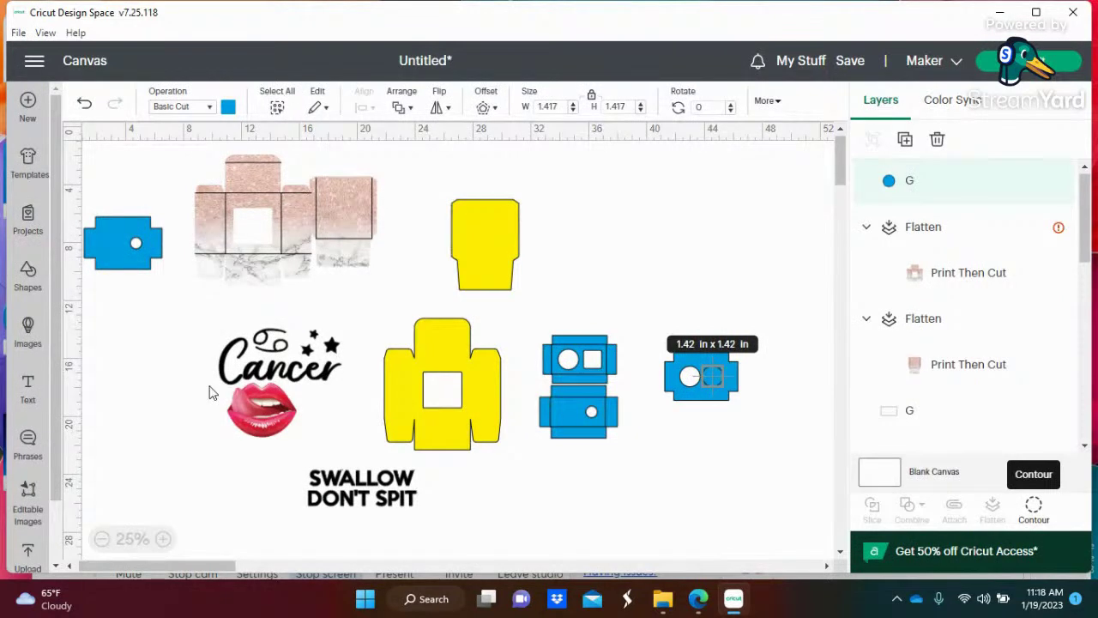
Delete the stray corner marks above the blue insert.
left_click(162, 539)
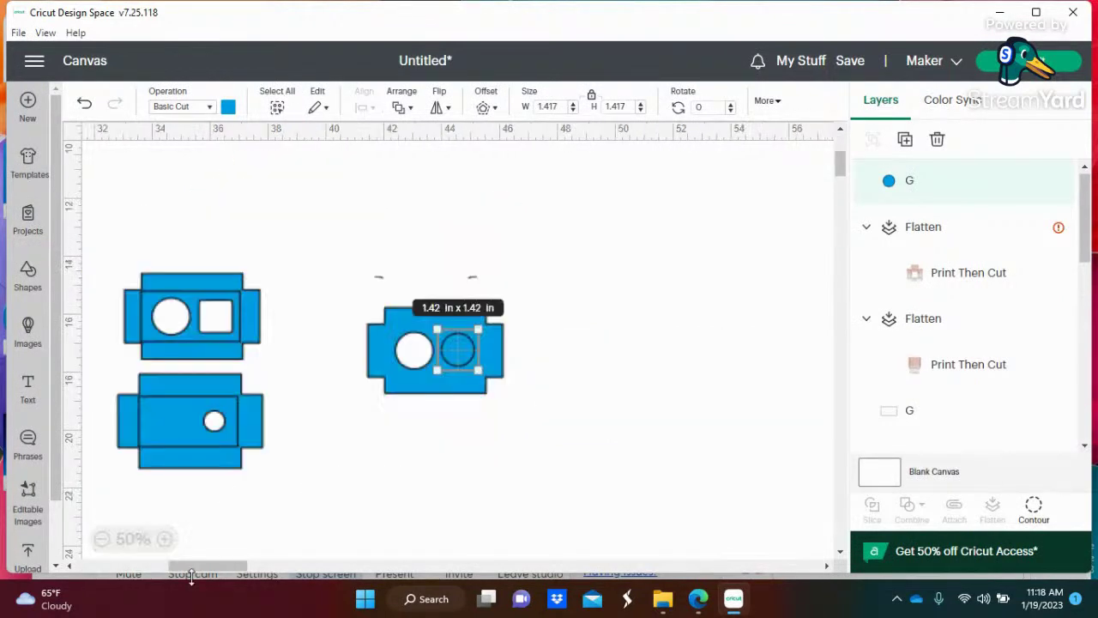
left_click(163, 538)
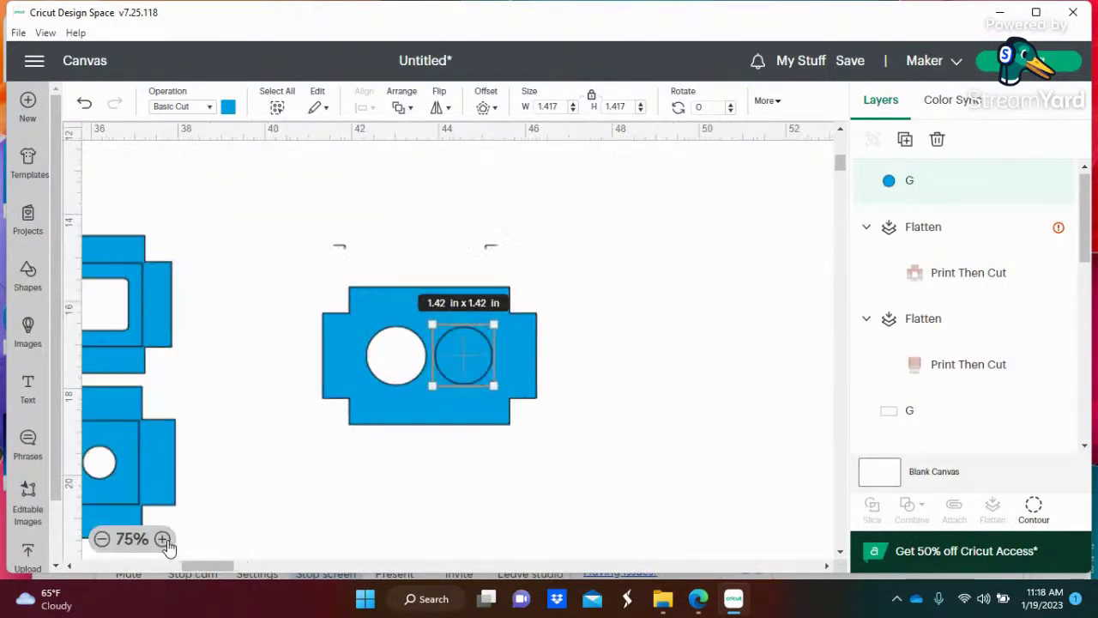
left_click(163, 538)
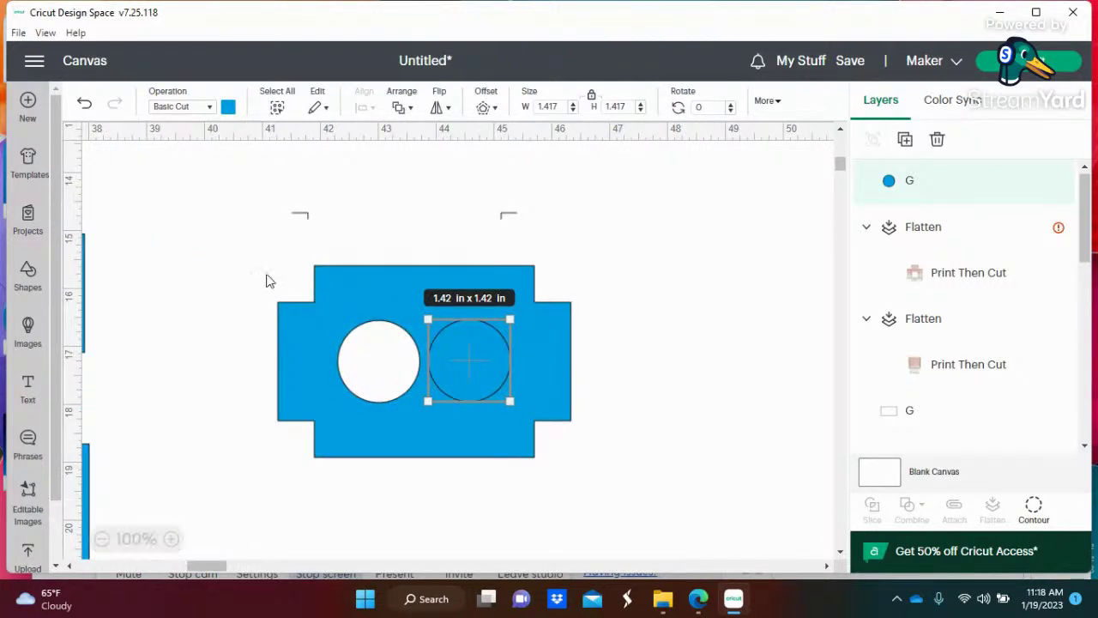
left_click(305, 218)
key("Delete")
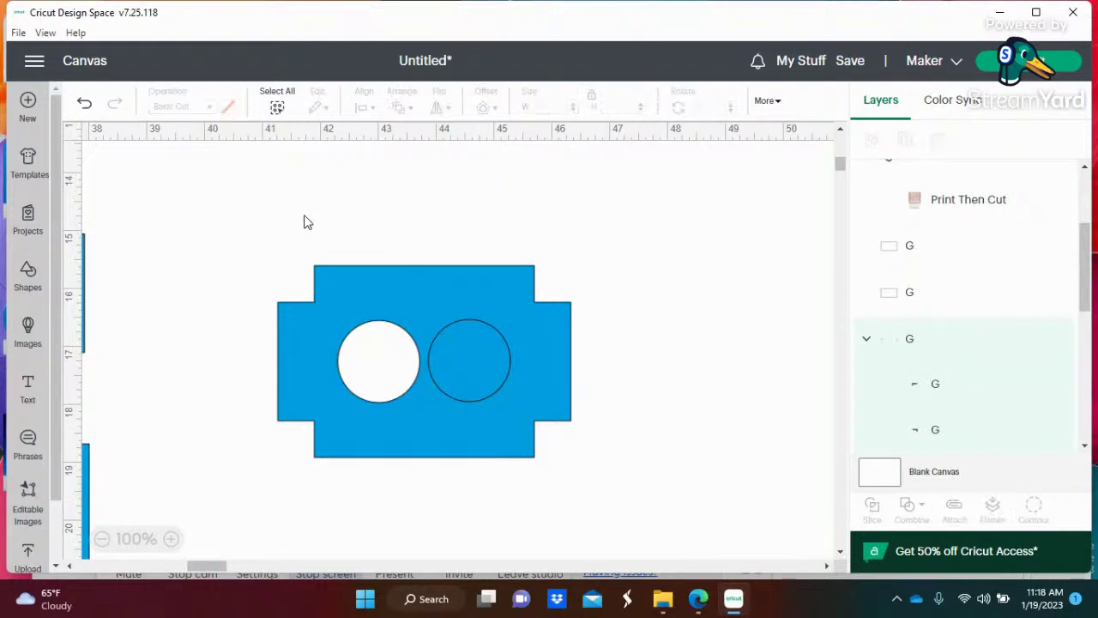
Enlarge the isolated circle on the blue insert to about 1.63 in across.
left_click(501, 394)
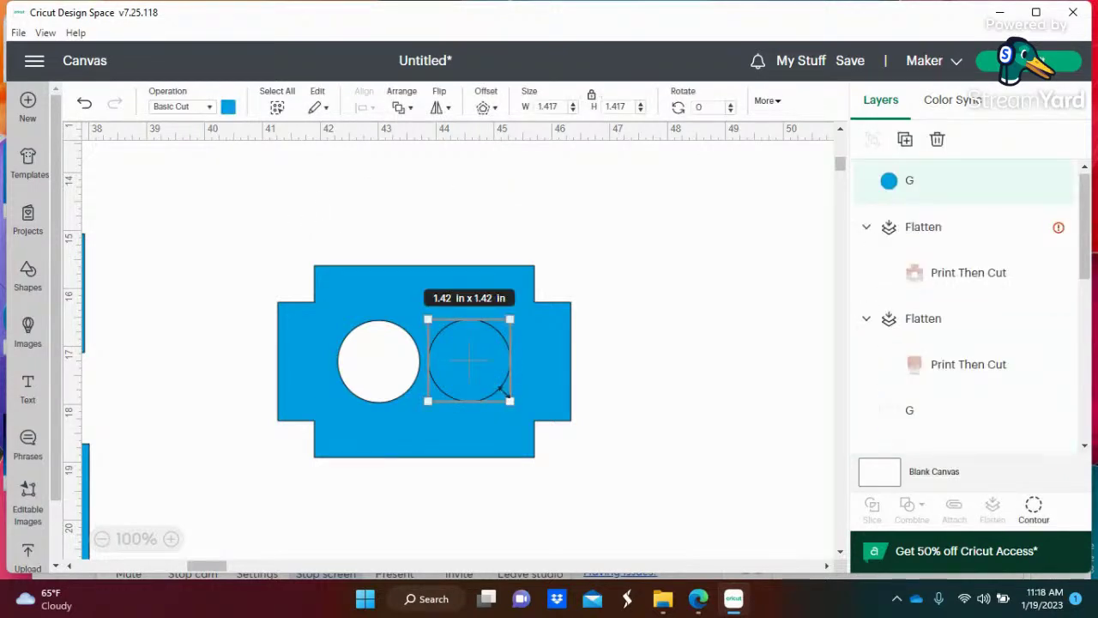
left_click_drag(510, 402, 520, 410)
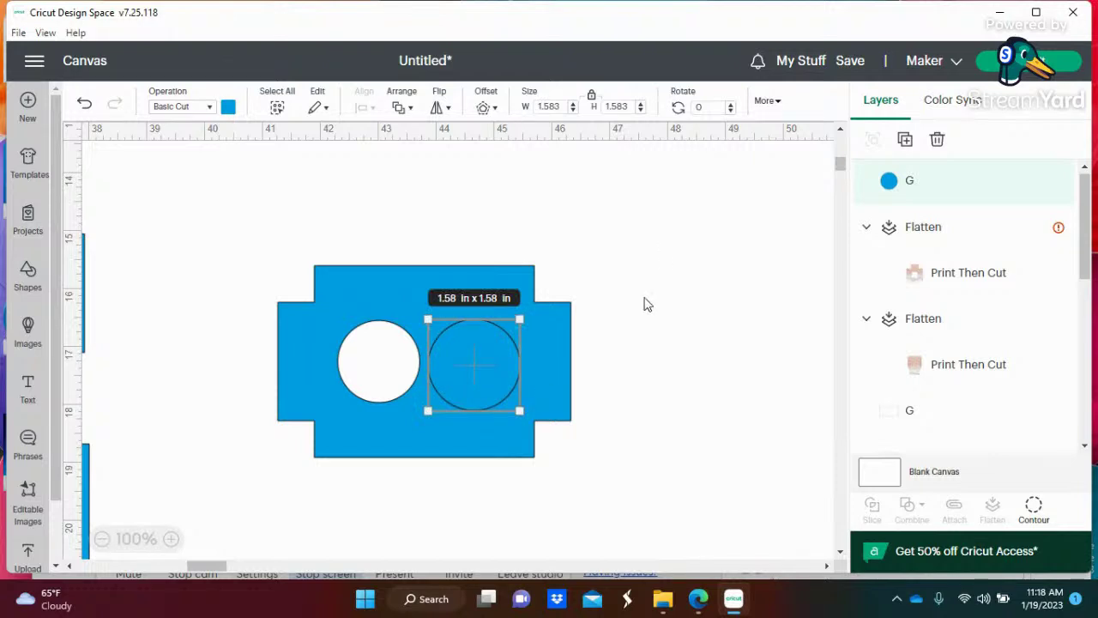
left_click_drag(519, 411, 522, 413)
Slice the enlarged circle out of the blue insert and remove one of the two cut-out circles.
left_click_drag(650, 259, 204, 483)
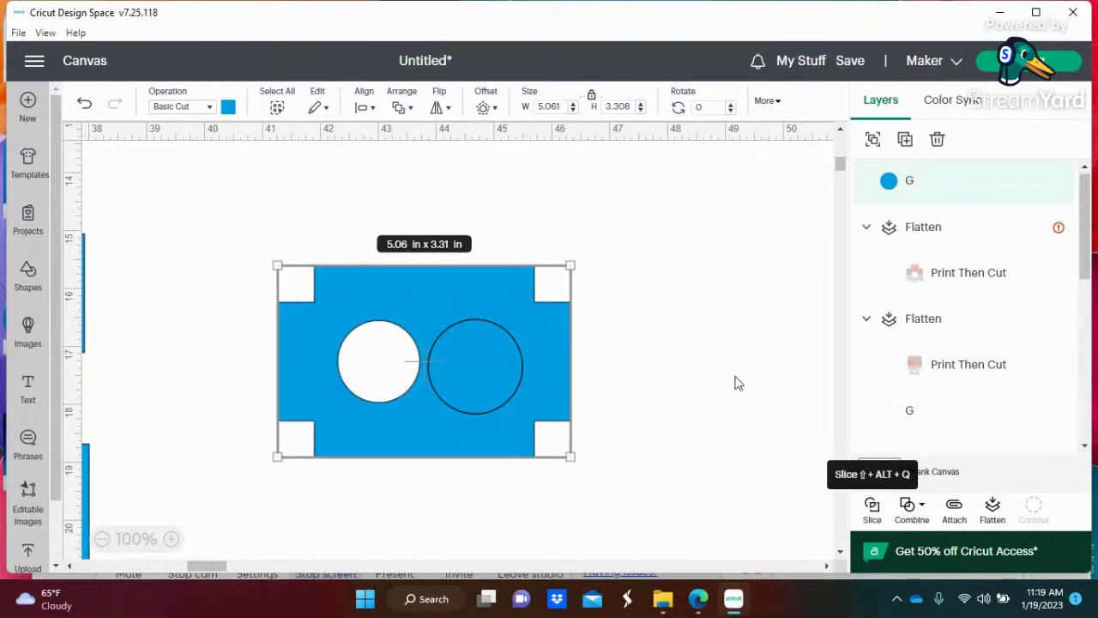
left_click_drag(556, 378, 654, 354)
left_click_drag(472, 395, 767, 269)
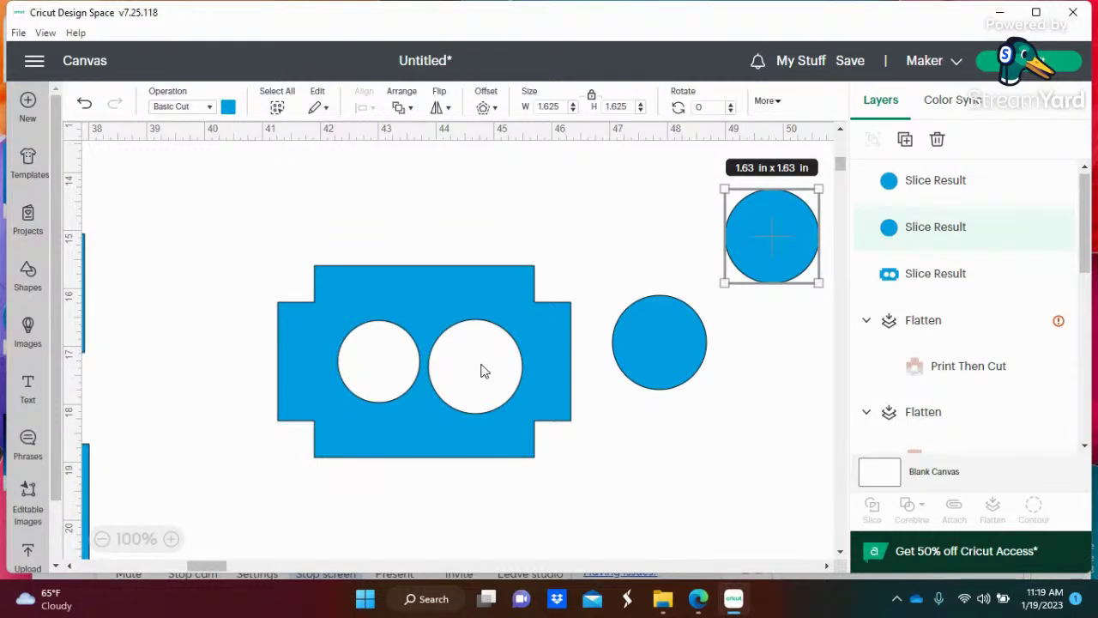
left_click(660, 341)
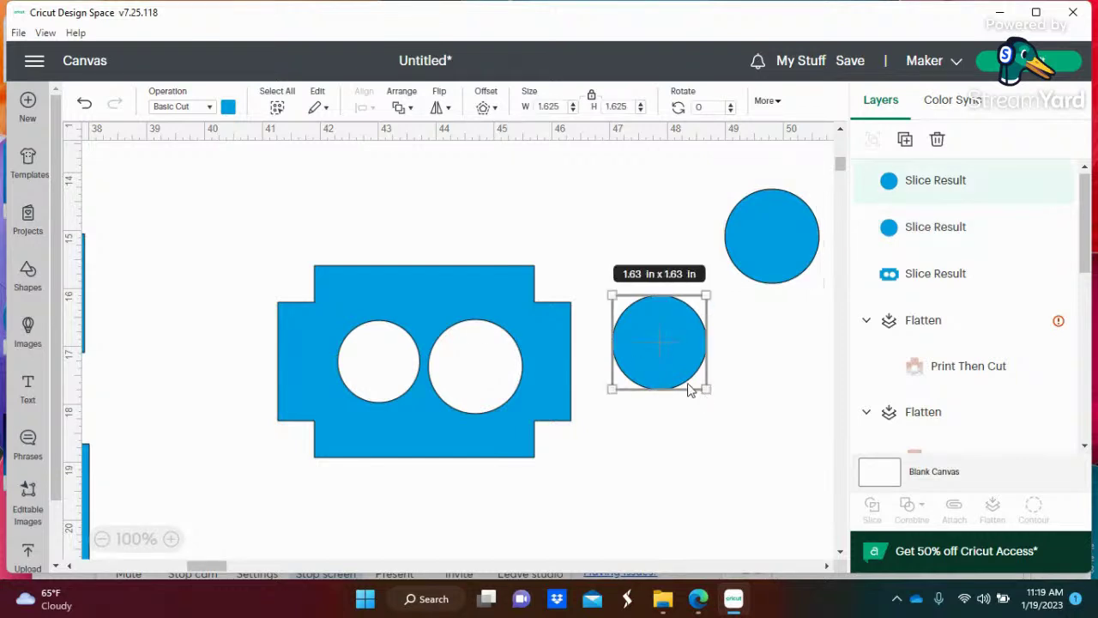
key("Delete")
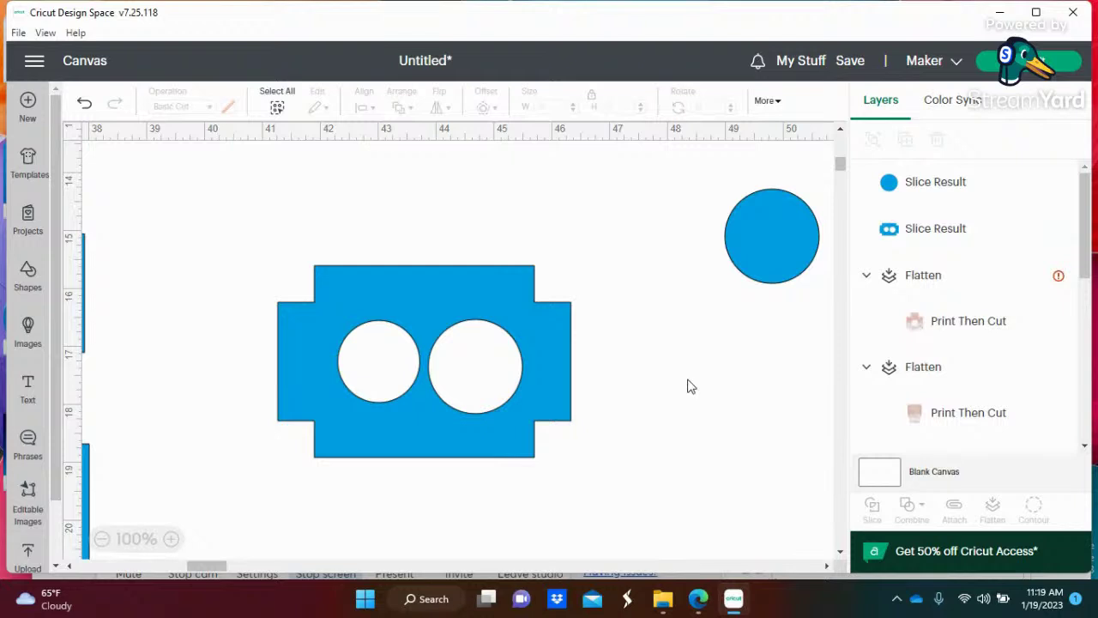
left_click(739, 257)
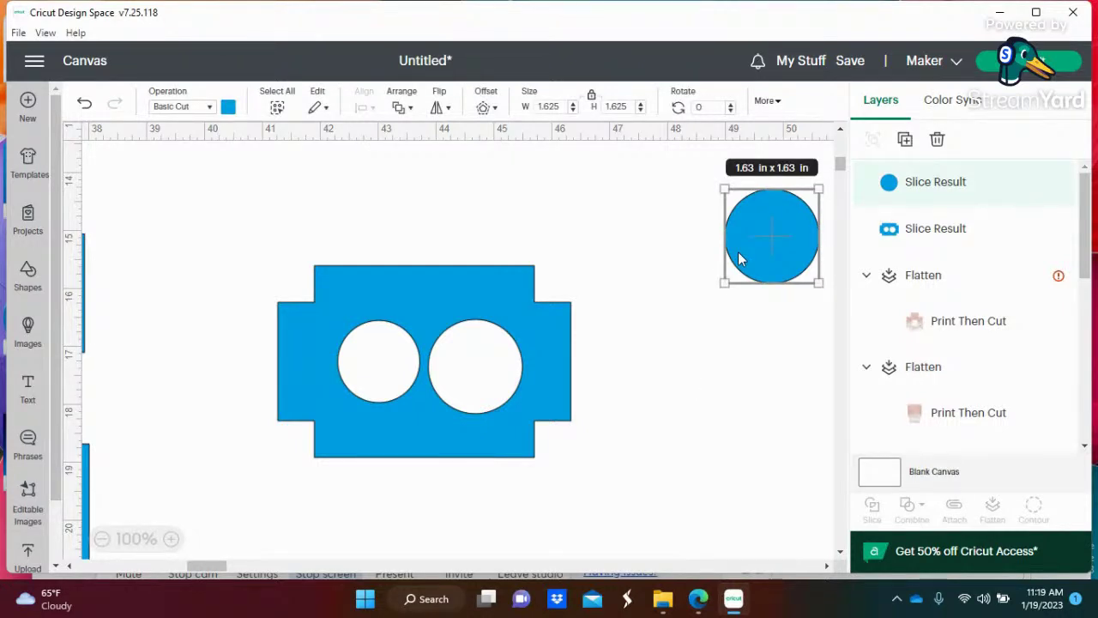
key("Delete")
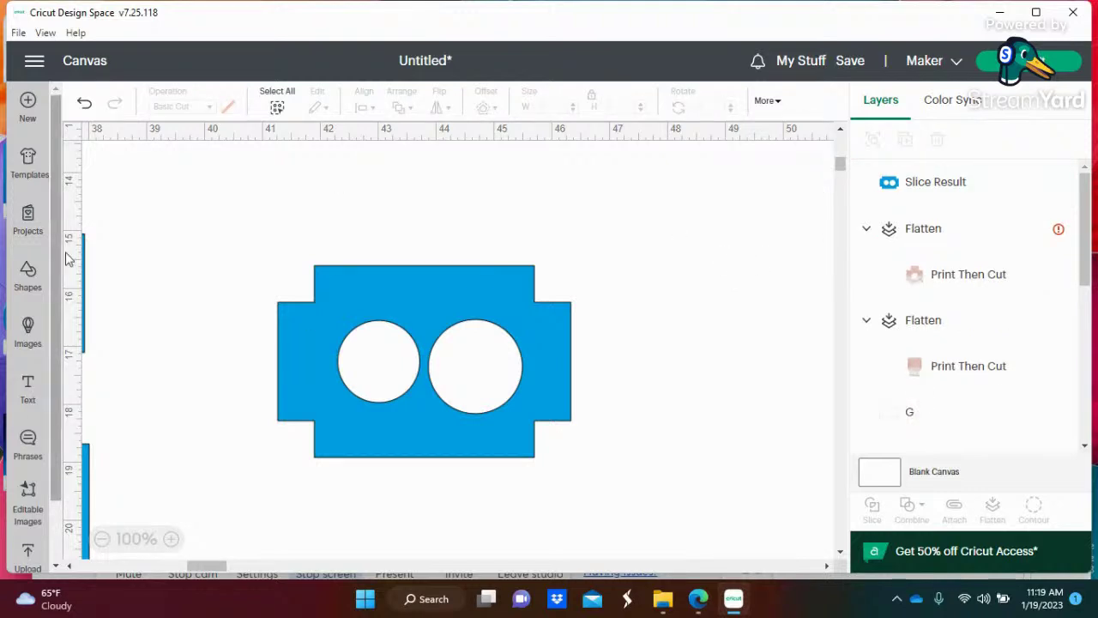
left_click(85, 104)
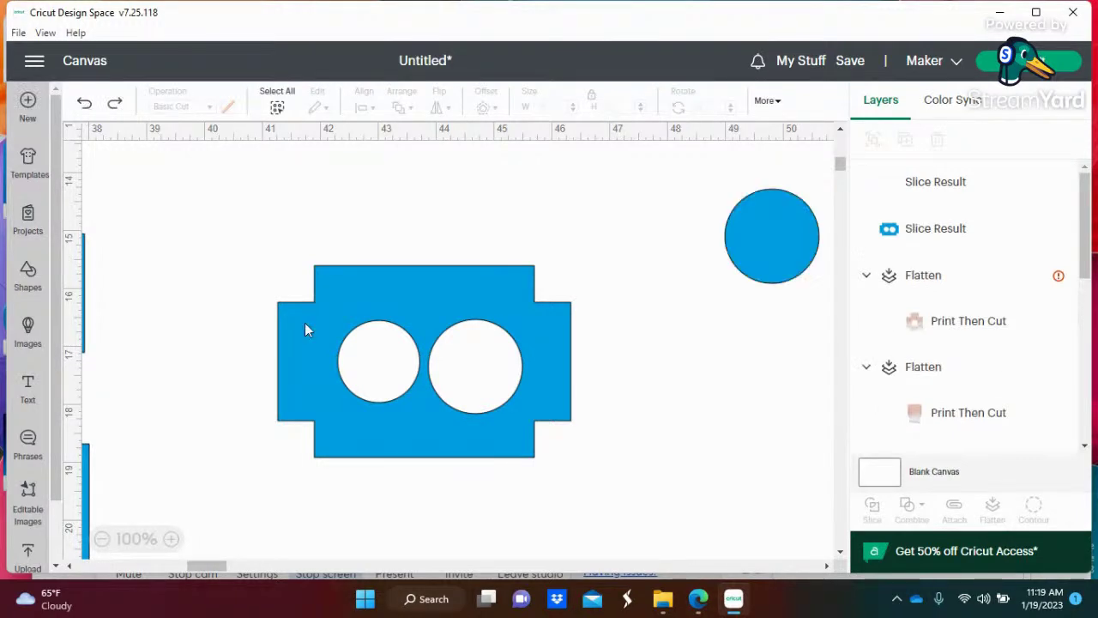
Separate the blue circle-and-square insert from the overlapping pieces and delete the two score-line rectangles.
left_click(102, 539)
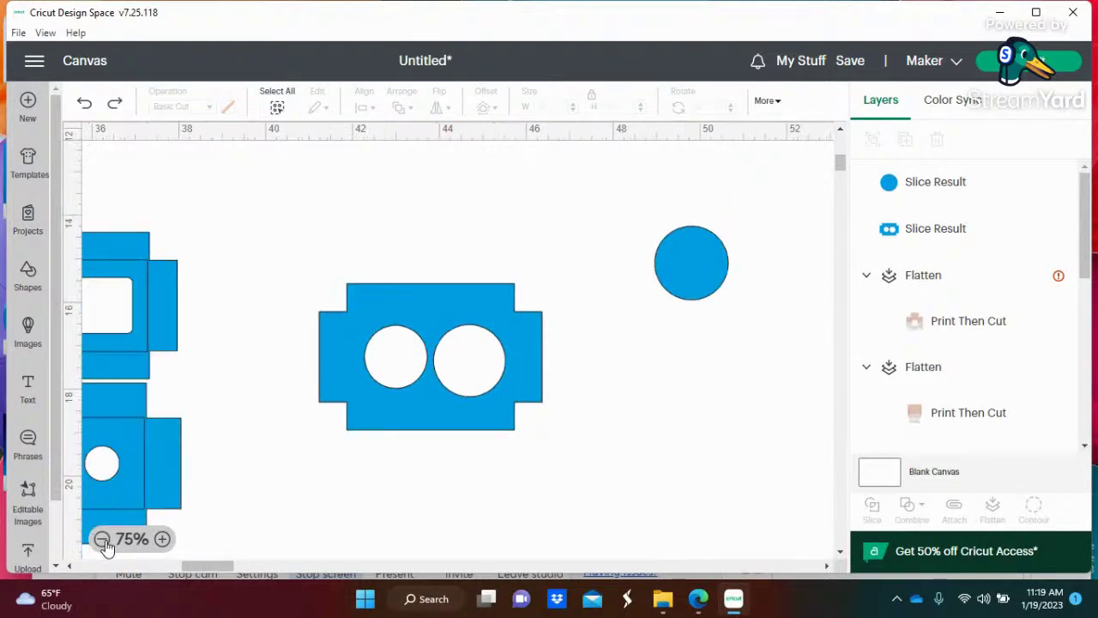
left_click(102, 538)
left_click(102, 538)
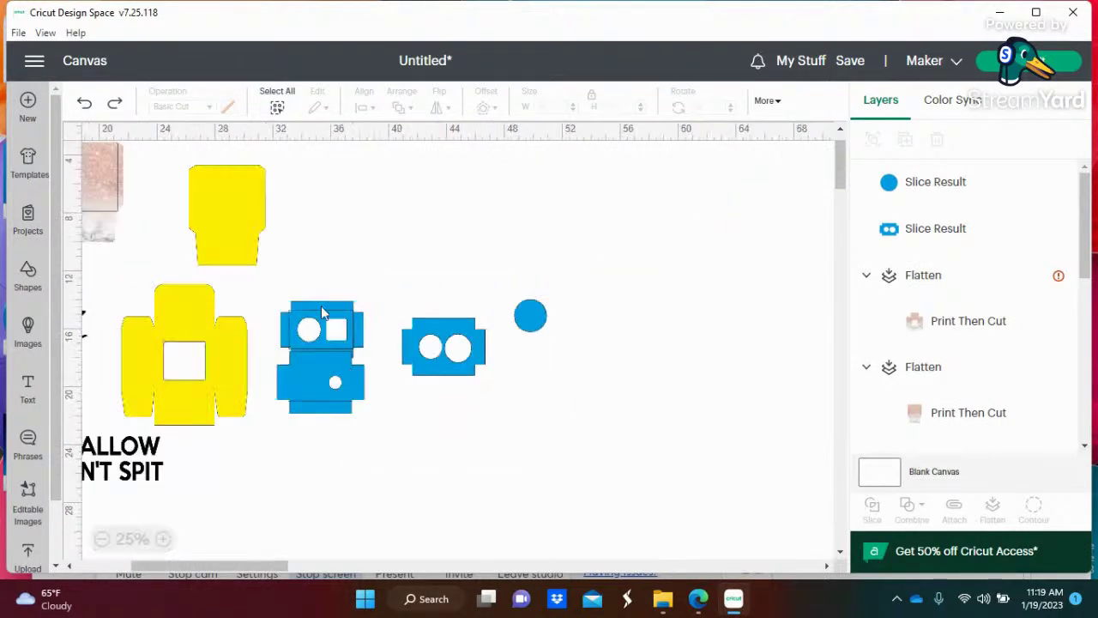
left_click_drag(336, 321, 439, 228)
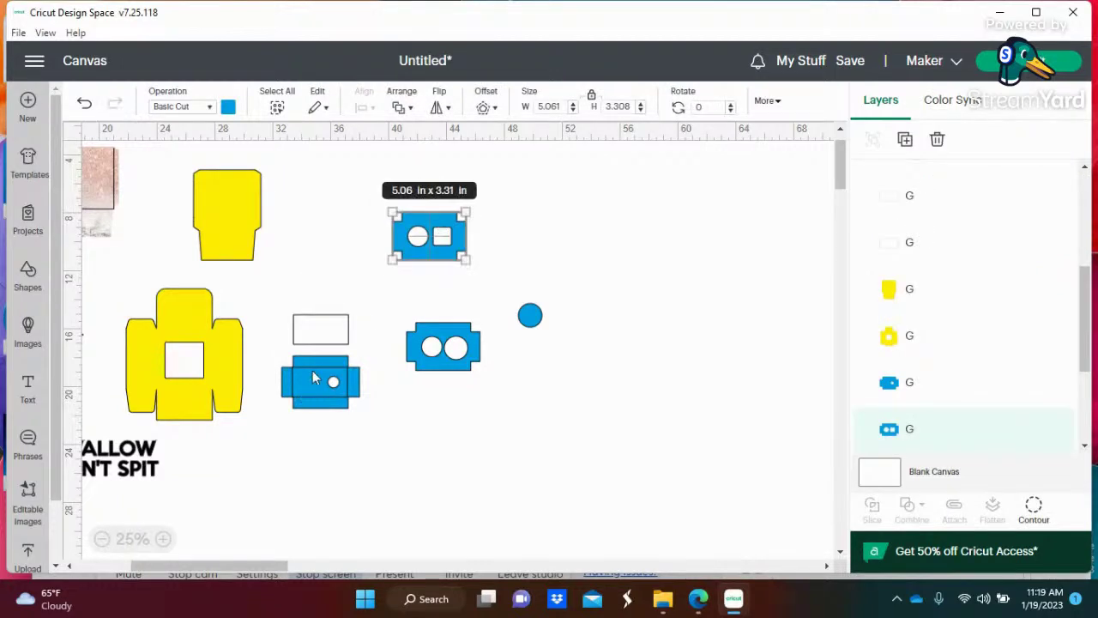
left_click_drag(314, 376, 524, 249)
left_click_drag(333, 337, 335, 341)
key("Delete")
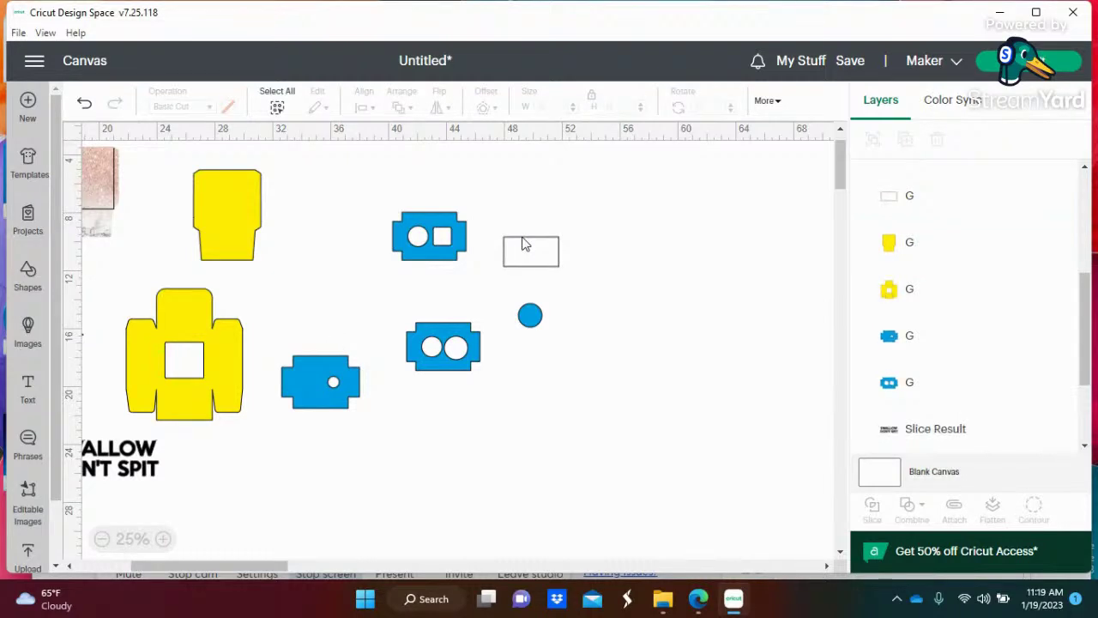
left_click(504, 256)
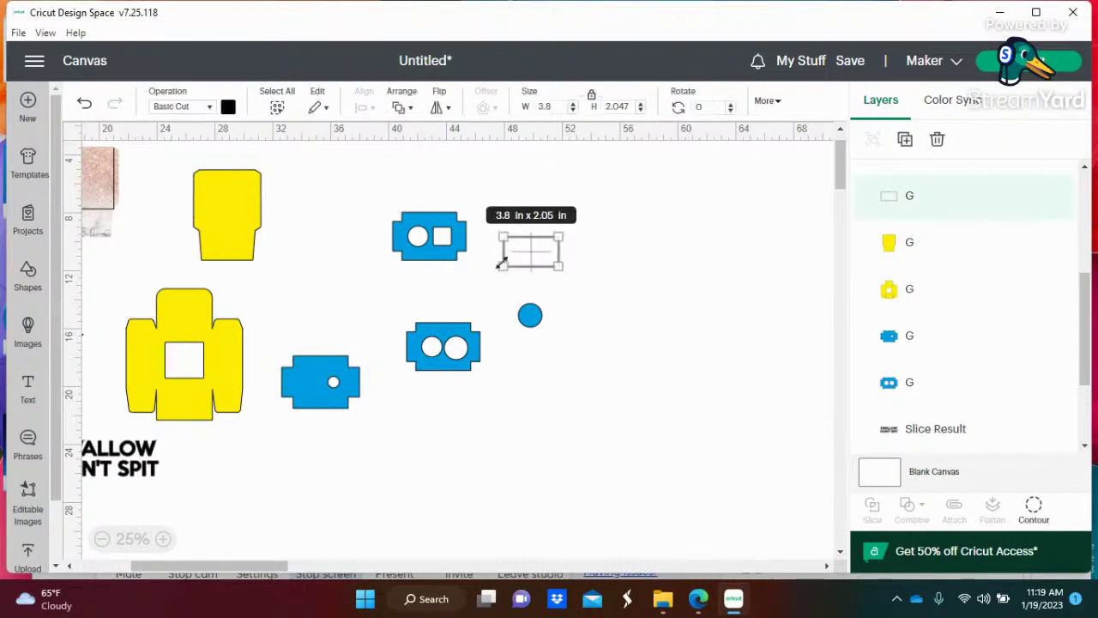
key("Delete")
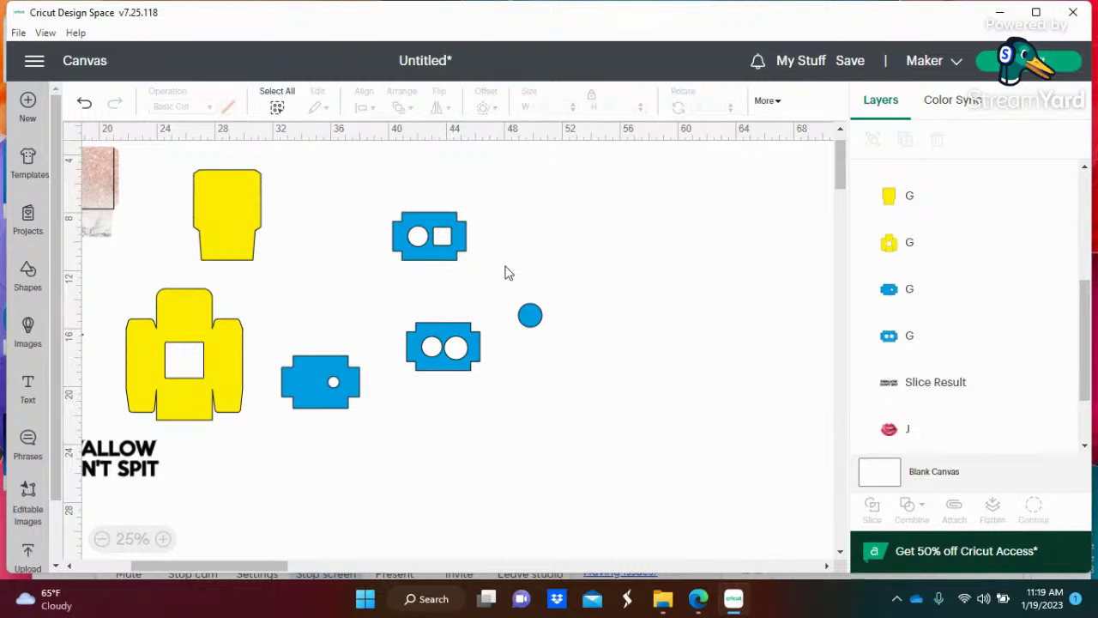
Move the yellow box template with the window to an empty area and place the lips and "SWALLOW DON'T SPIT" text over it.
left_click_drag(224, 331, 674, 257)
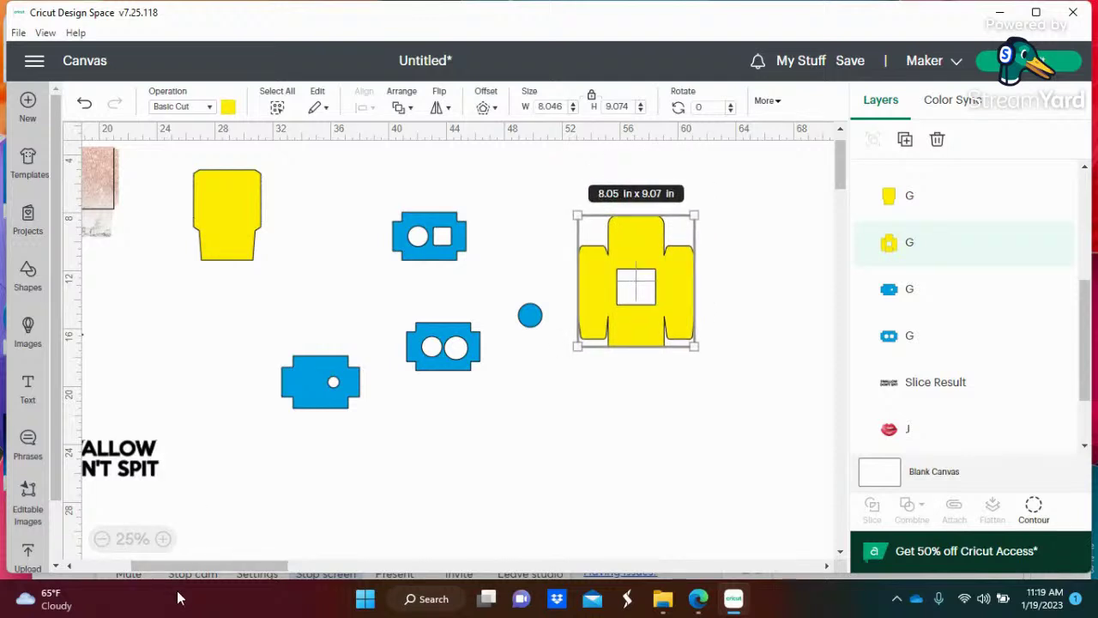
left_click_drag(183, 570, 155, 566)
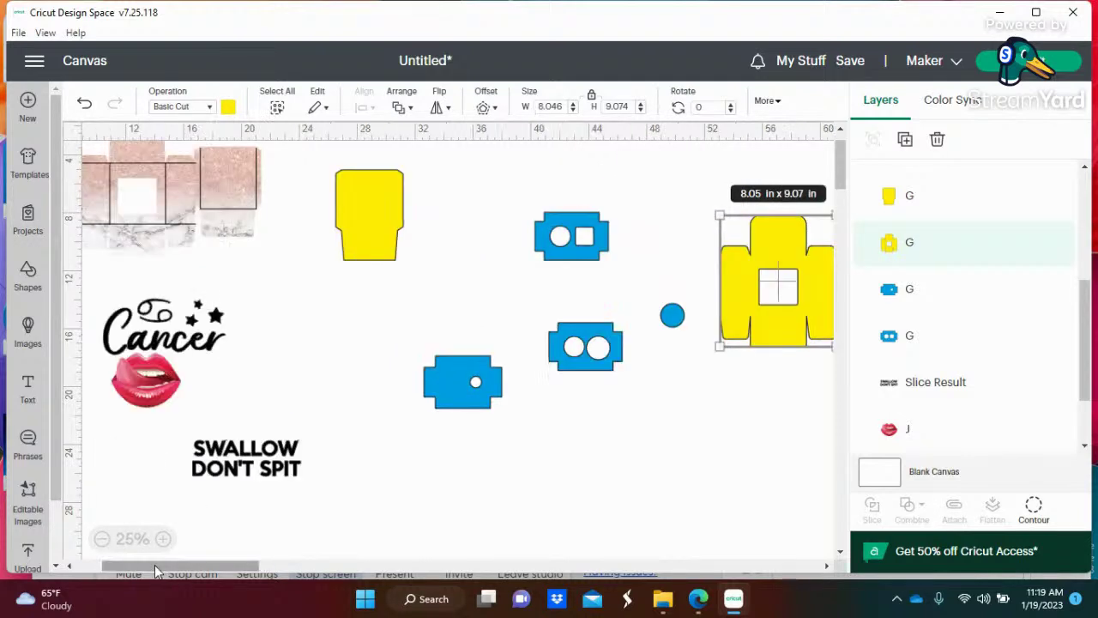
left_click_drag(155, 391, 794, 311)
left_click_drag(283, 455, 789, 313)
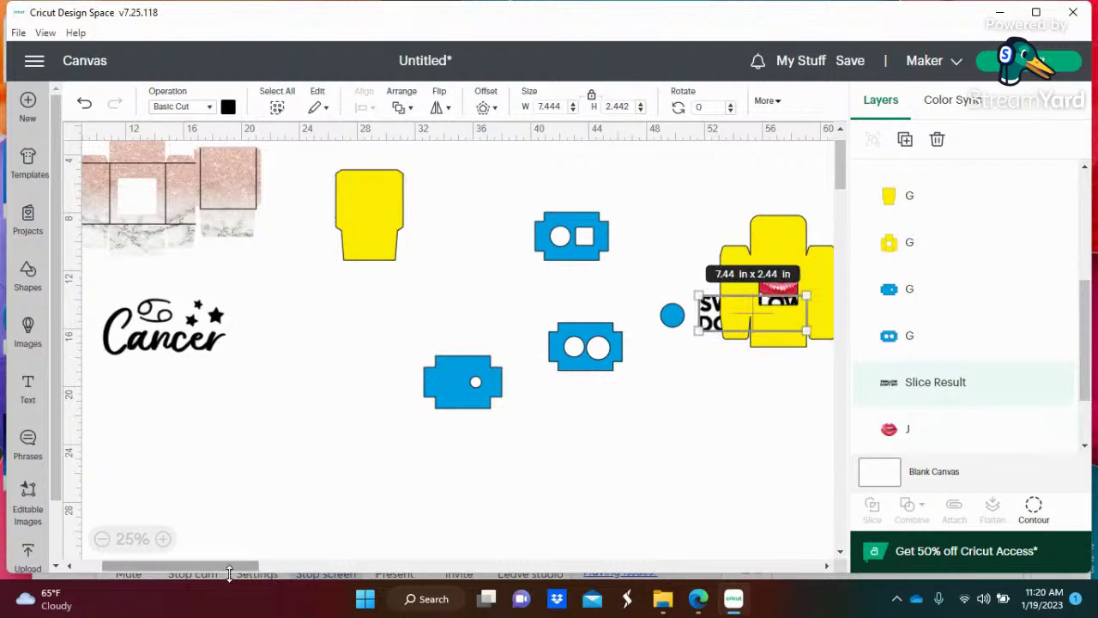
Shift the yellow box template slightly down and send it to the back, behind the lips and text.
left_click_drag(231, 566, 245, 566)
left_click(162, 539)
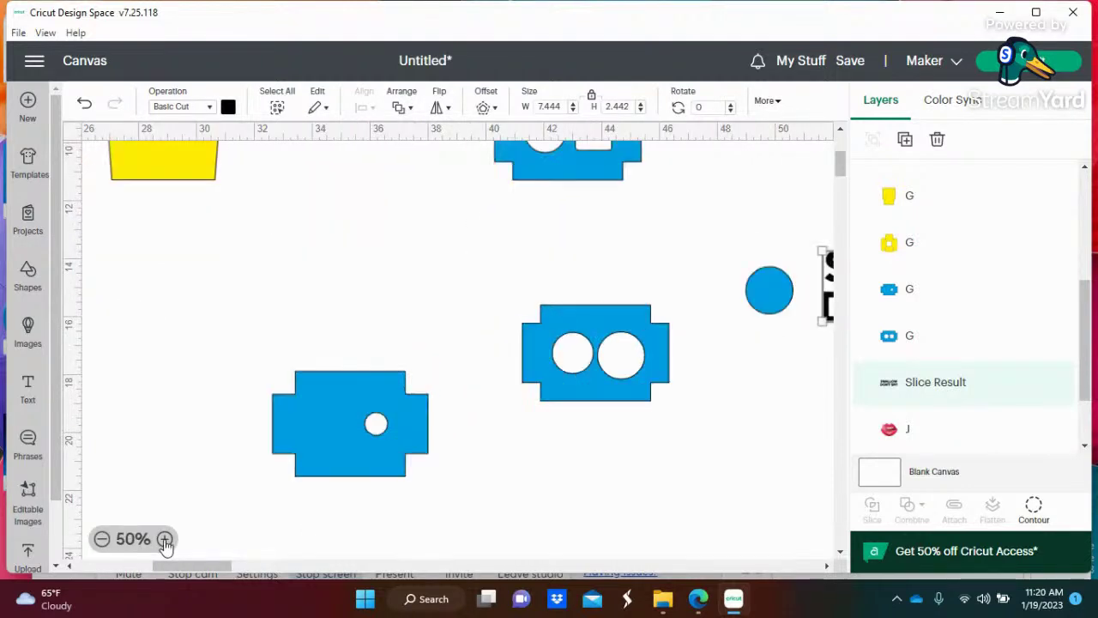
left_click(164, 539)
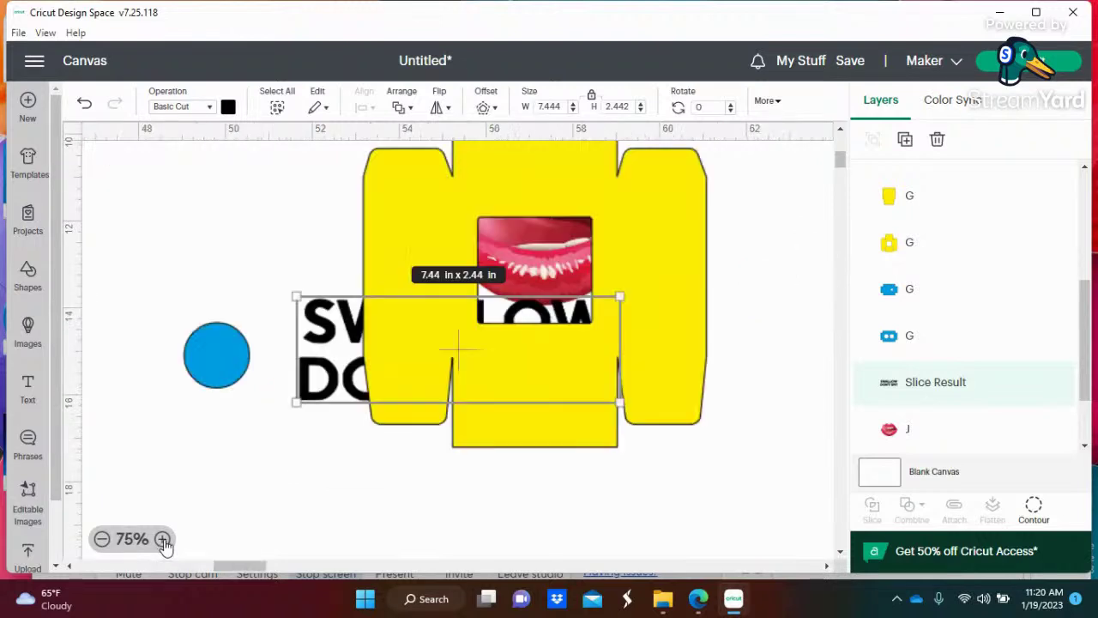
left_click_drag(568, 434, 558, 484)
right_click(558, 475)
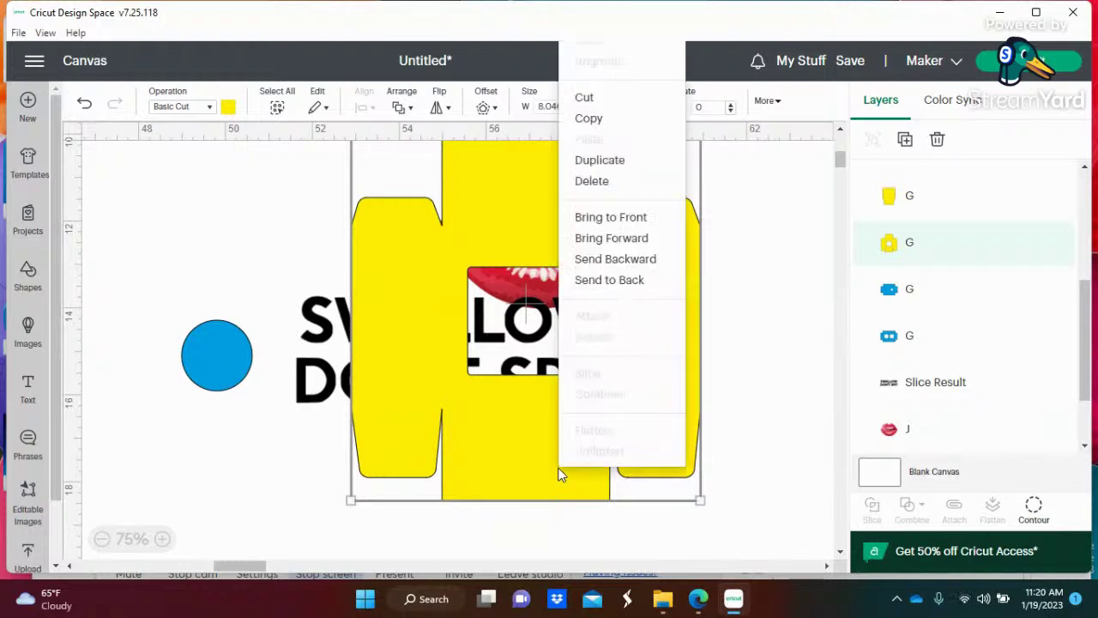
left_click(625, 282)
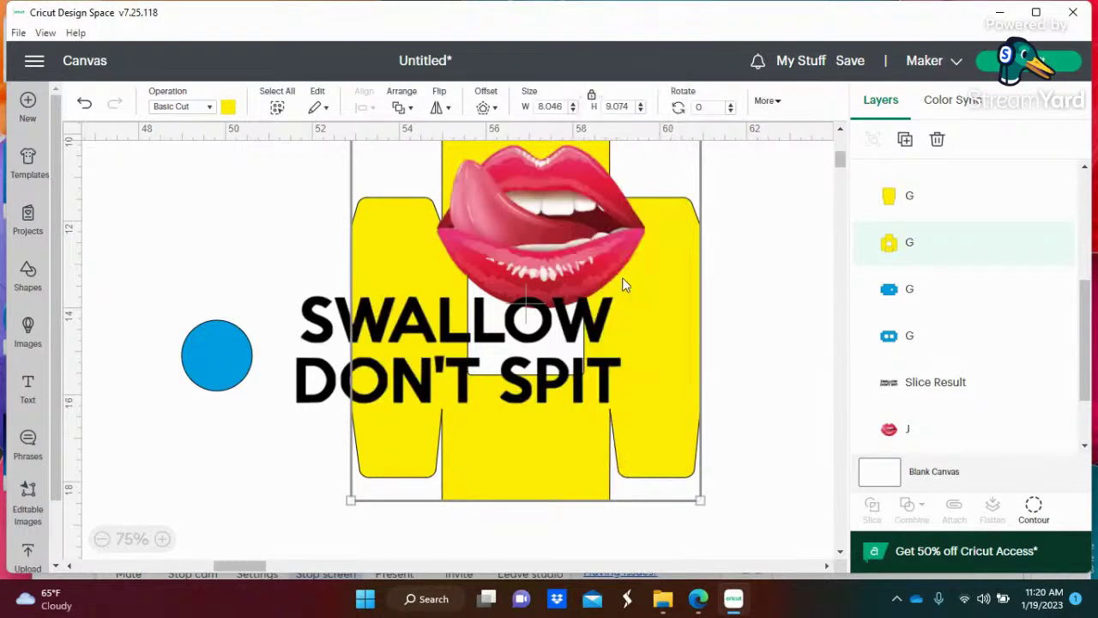
Shrink the lips to about 1.91 x 1.5 in and the slogan to about 2.35 x 0.77 in, moving both off the yellow template.
left_click(755, 221)
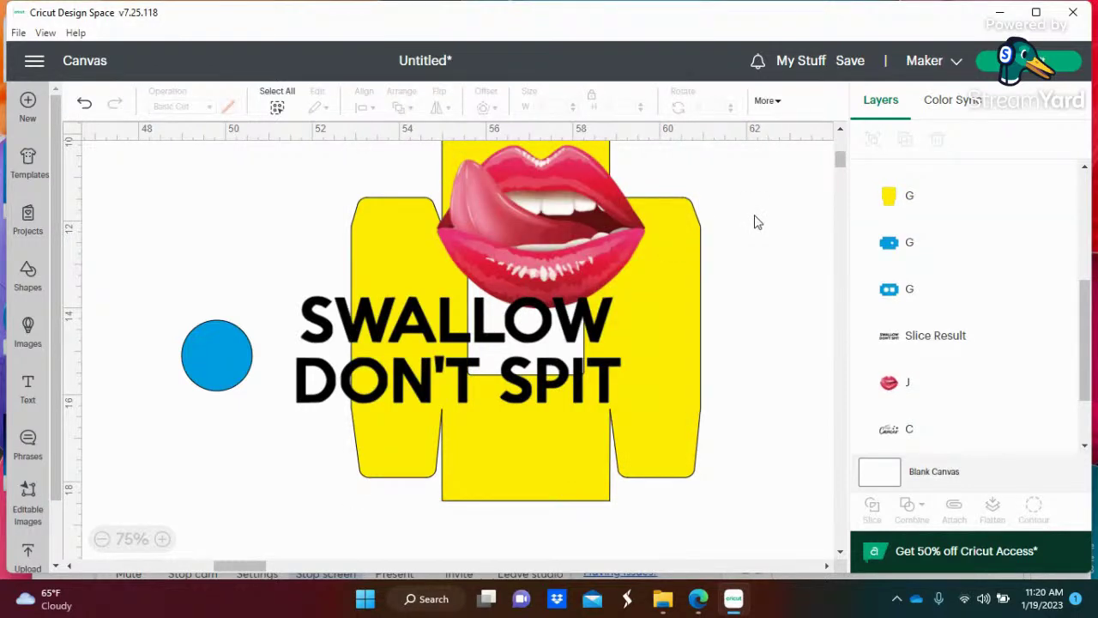
left_click(619, 241)
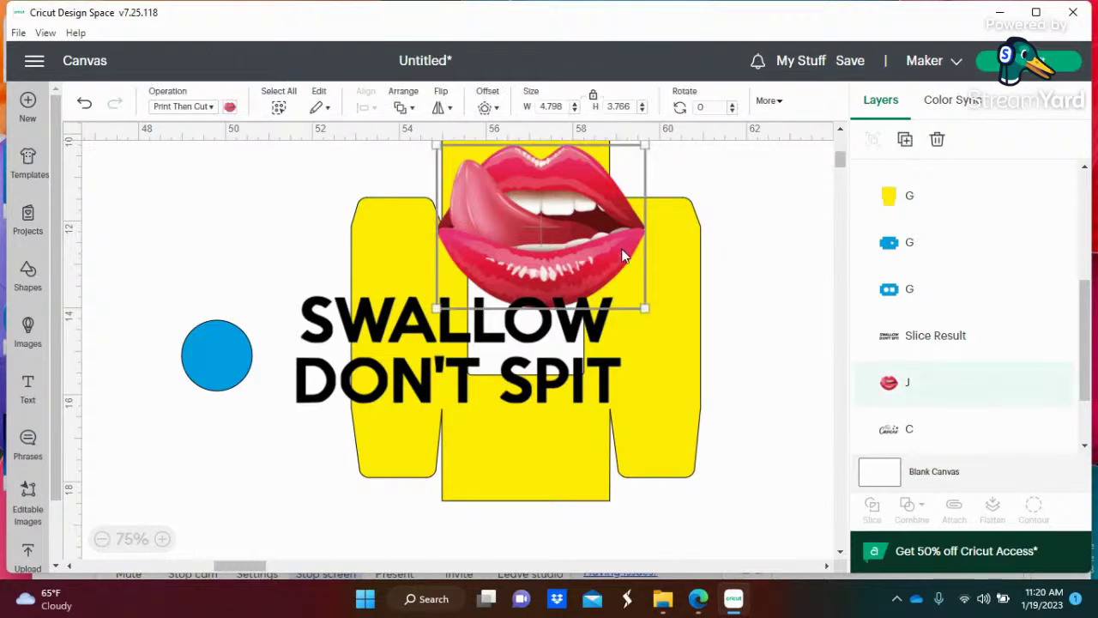
left_click_drag(641, 303, 518, 291)
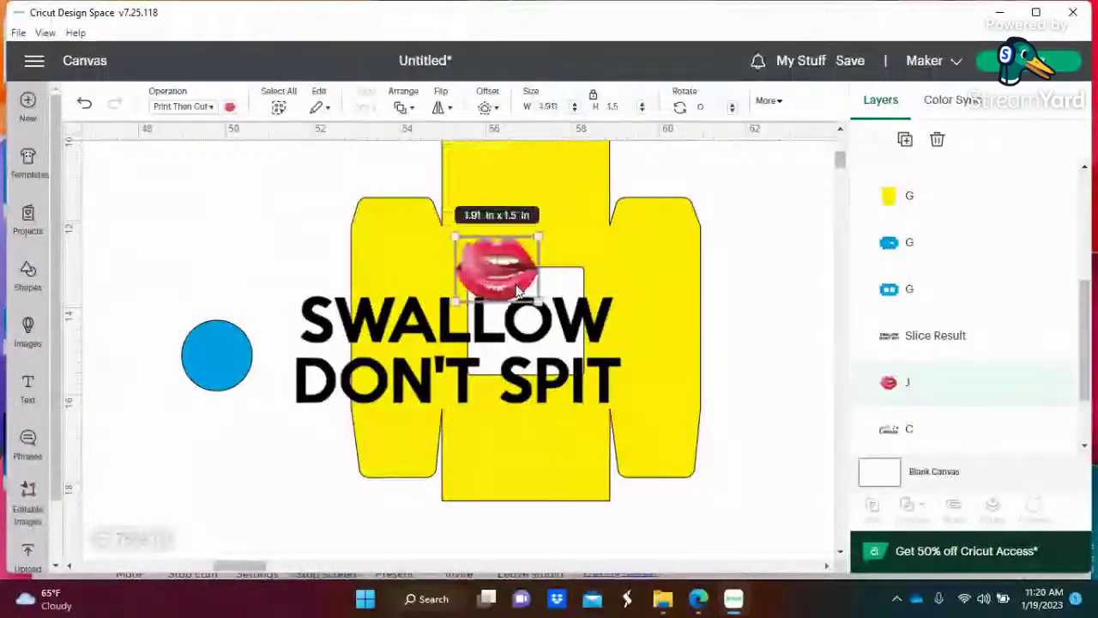
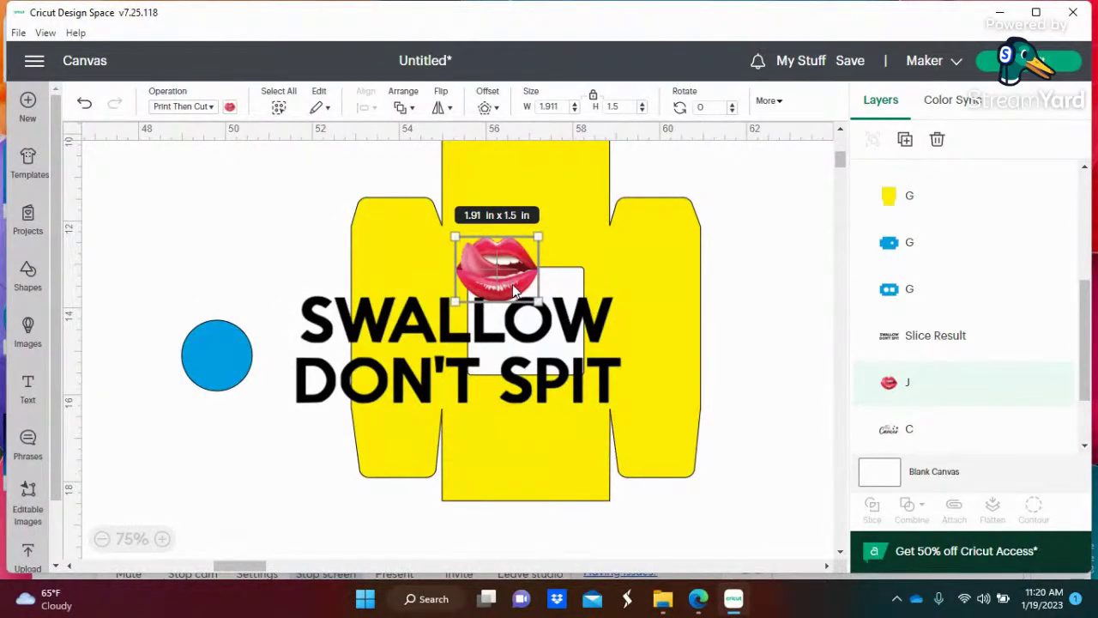
left_click_drag(495, 290, 212, 255)
left_click(623, 394)
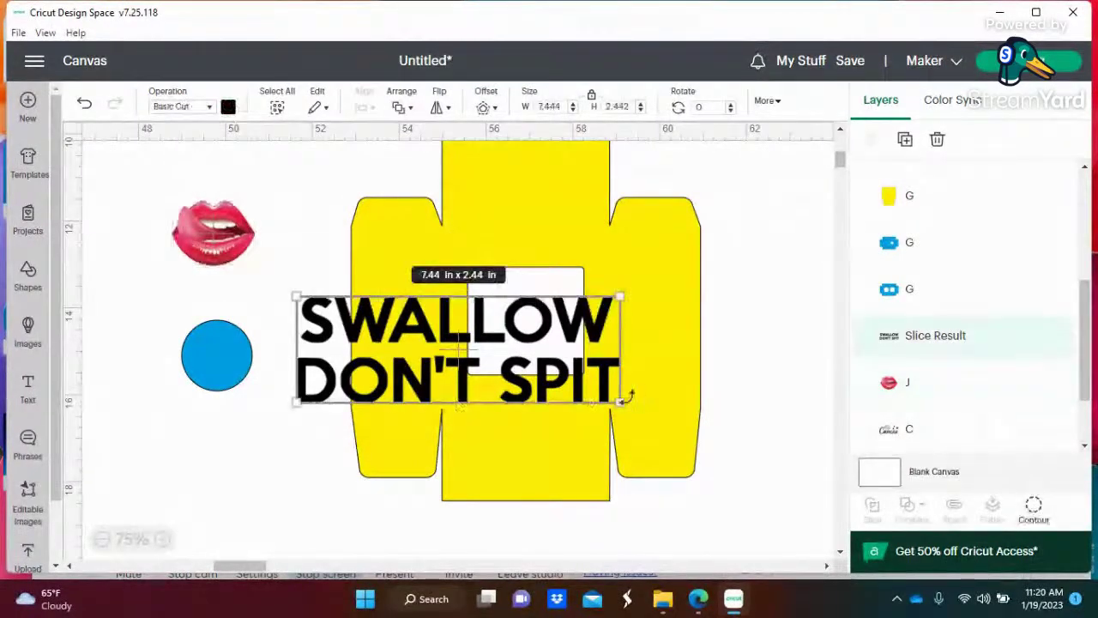
left_click_drag(623, 397, 168, 273)
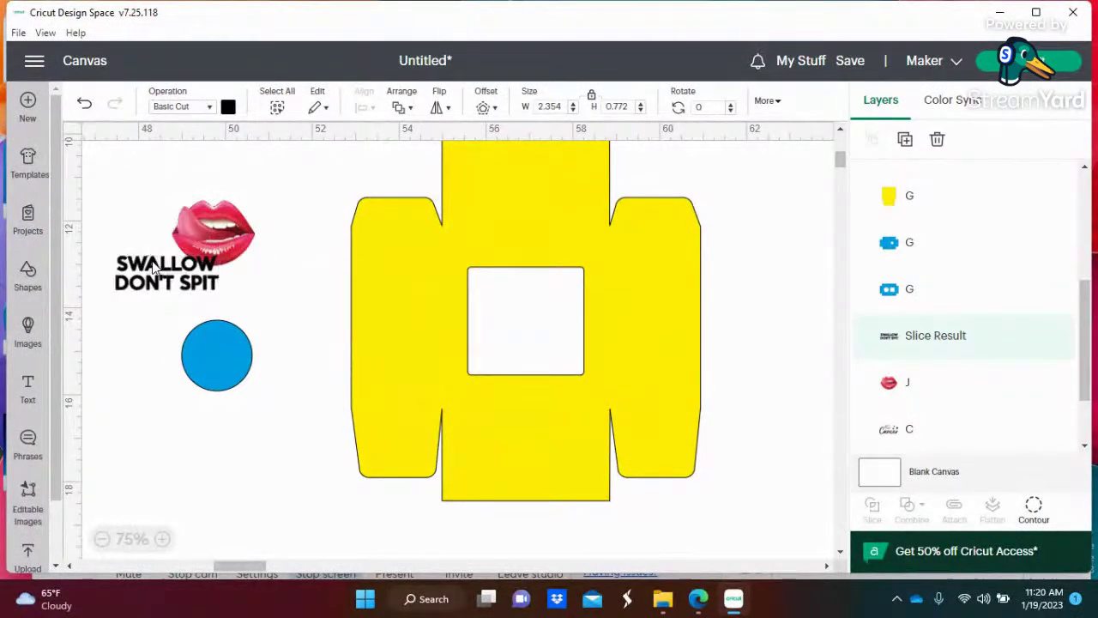
Duplicate the yellow box template and hide the copy's outer contour, keeping only the window shape as a solid rectangle.
left_click(612, 390)
right_click(612, 390)
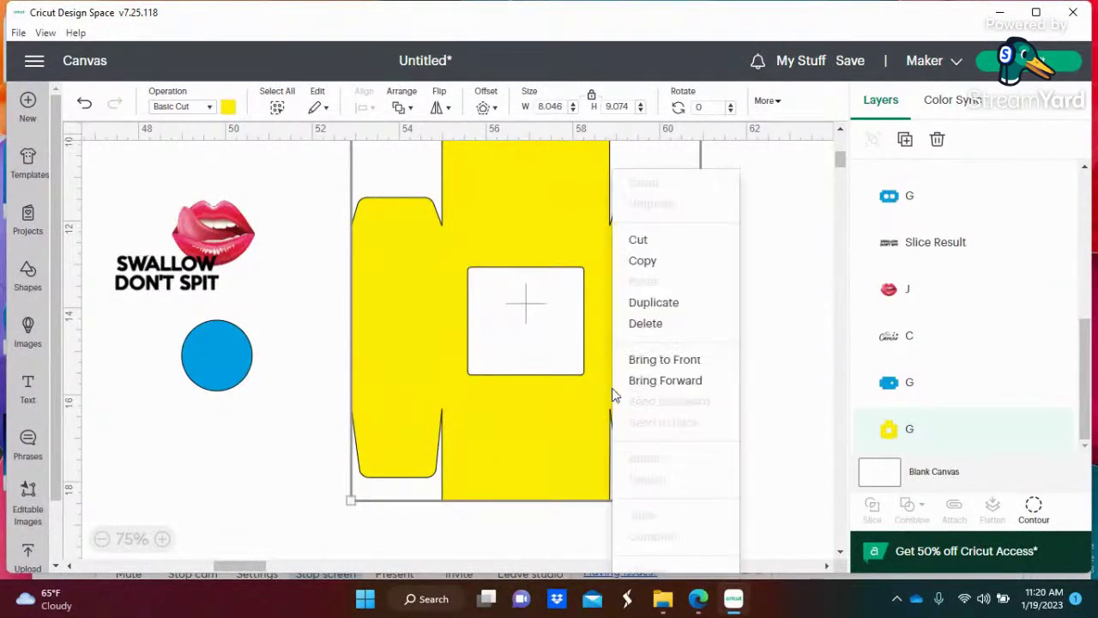
left_click(654, 303)
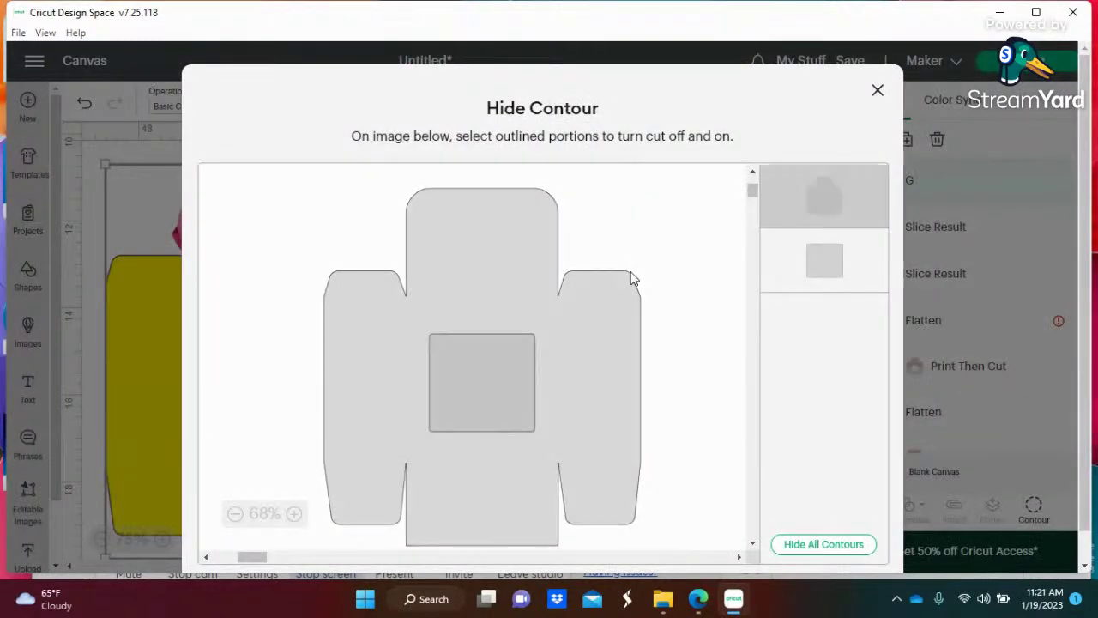
left_click(633, 279)
left_click(878, 91)
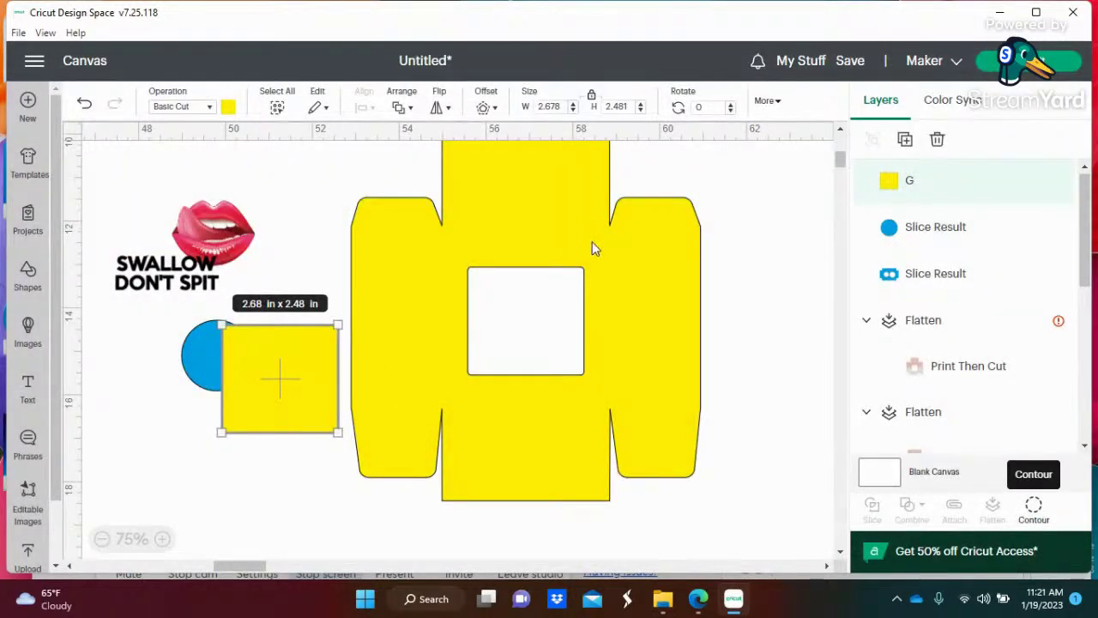
Position the yellow window-shaped rectangle exactly over the window opening of the box template.
left_click_drag(310, 399, 555, 343)
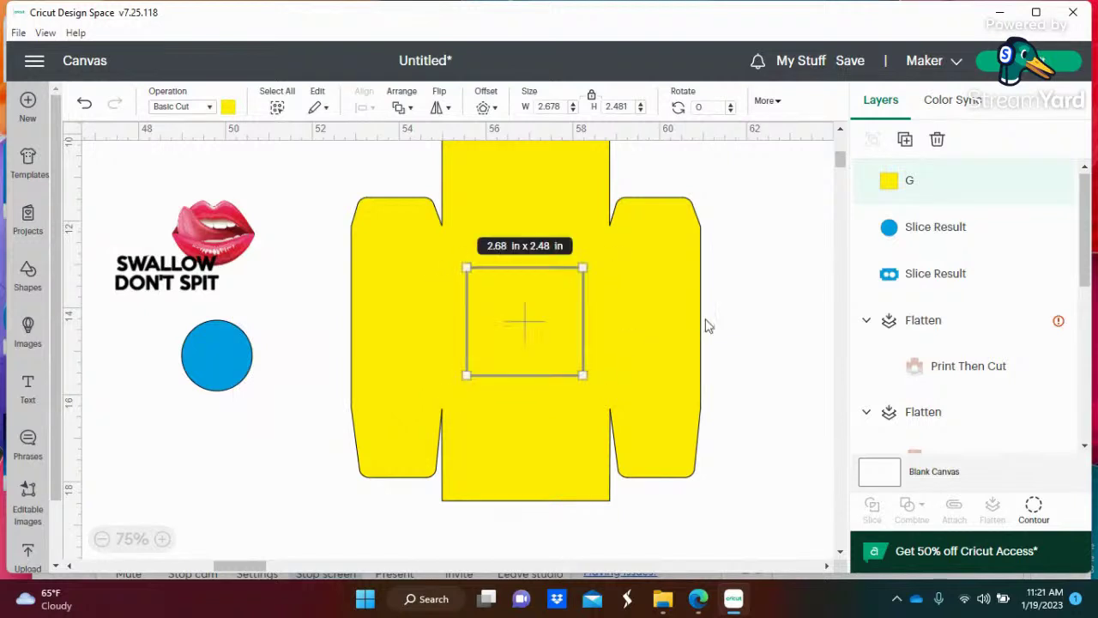
left_click(734, 323)
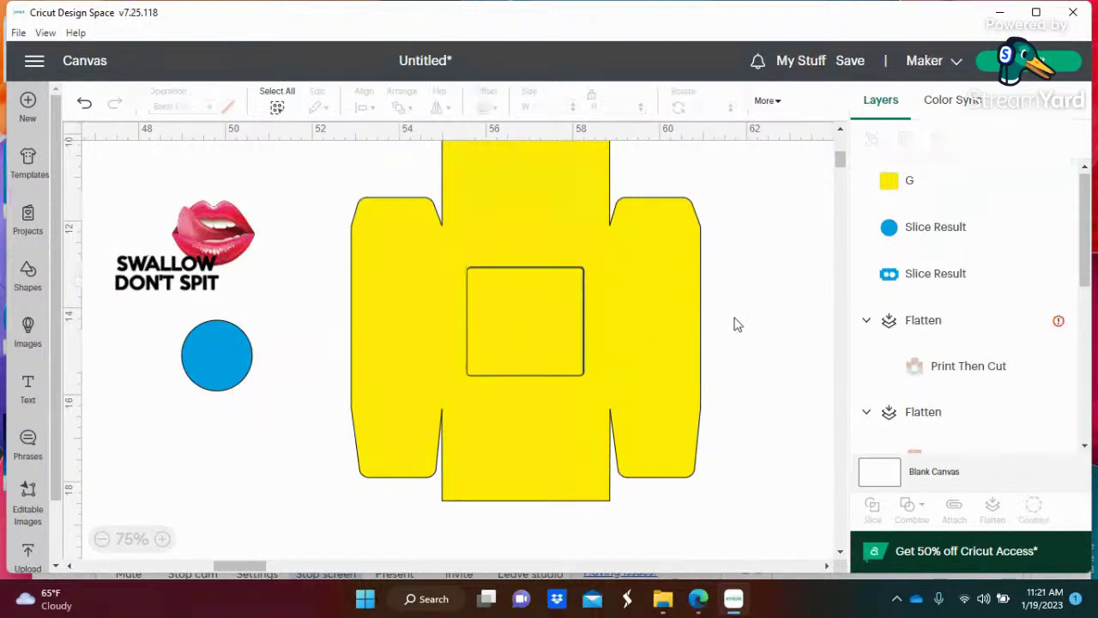
left_click(555, 352)
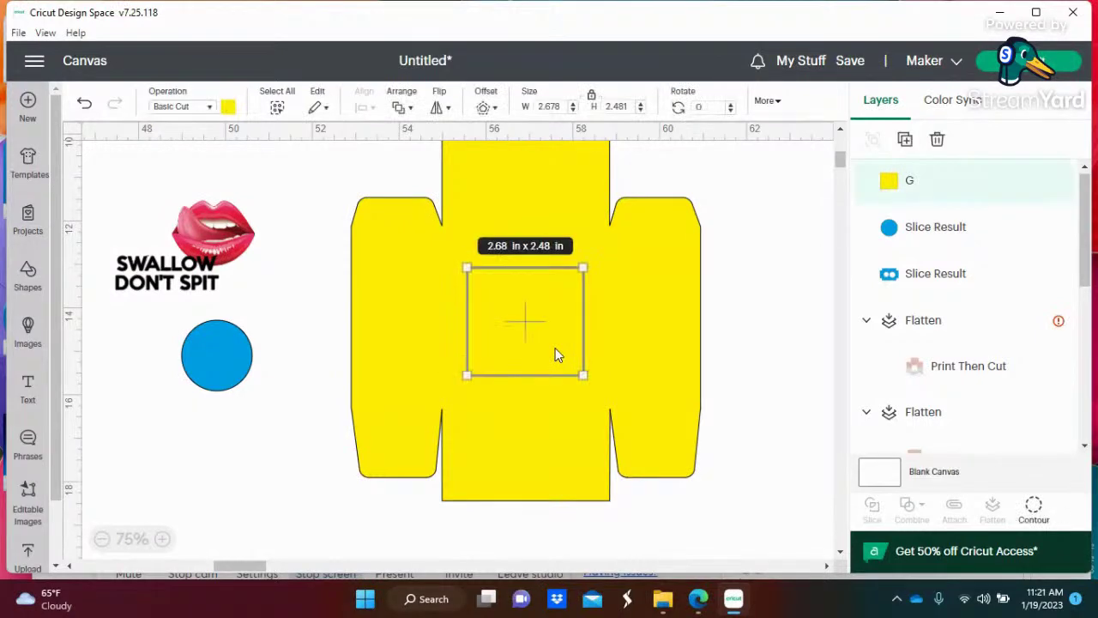
left_click(735, 283)
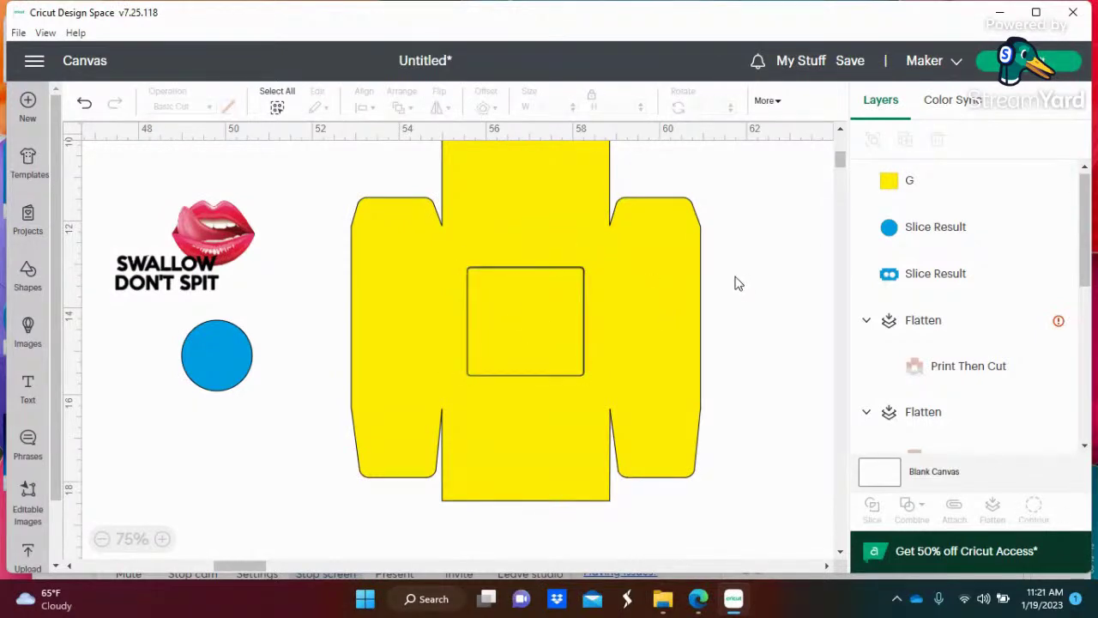
left_click(567, 326)
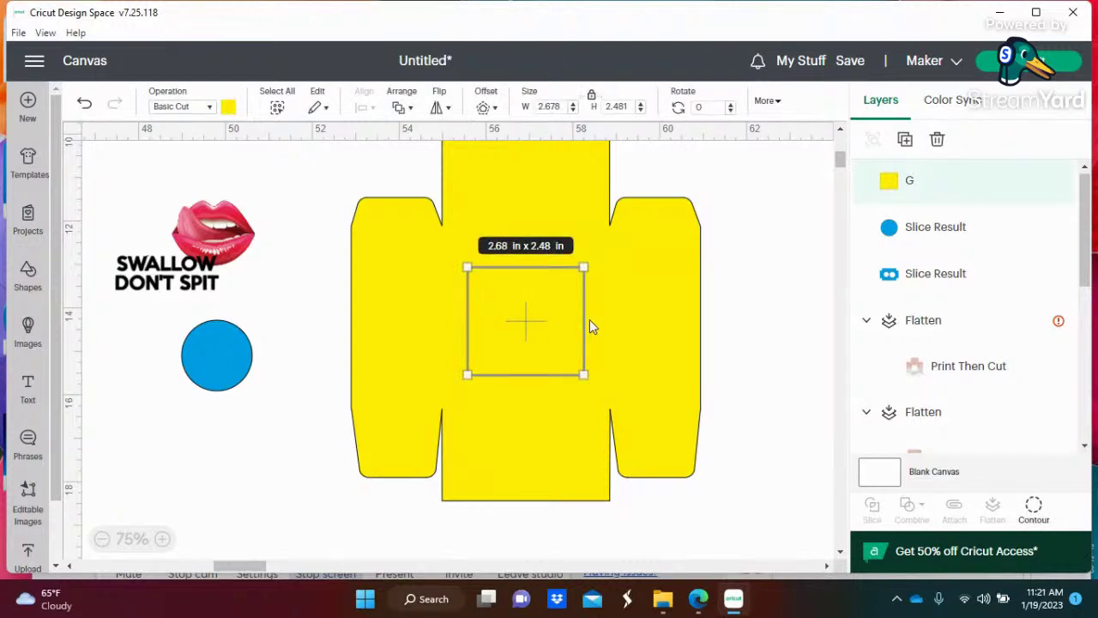
left_click(777, 331)
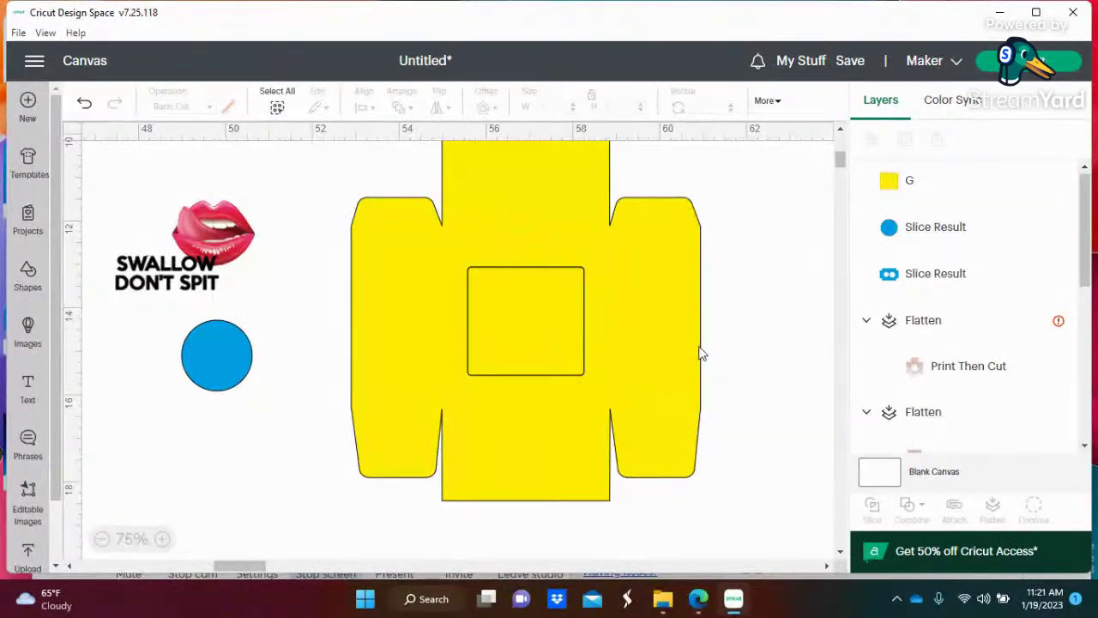
Hide the window contour in the original yellow box template so its front panel is solid.
left_click(699, 352)
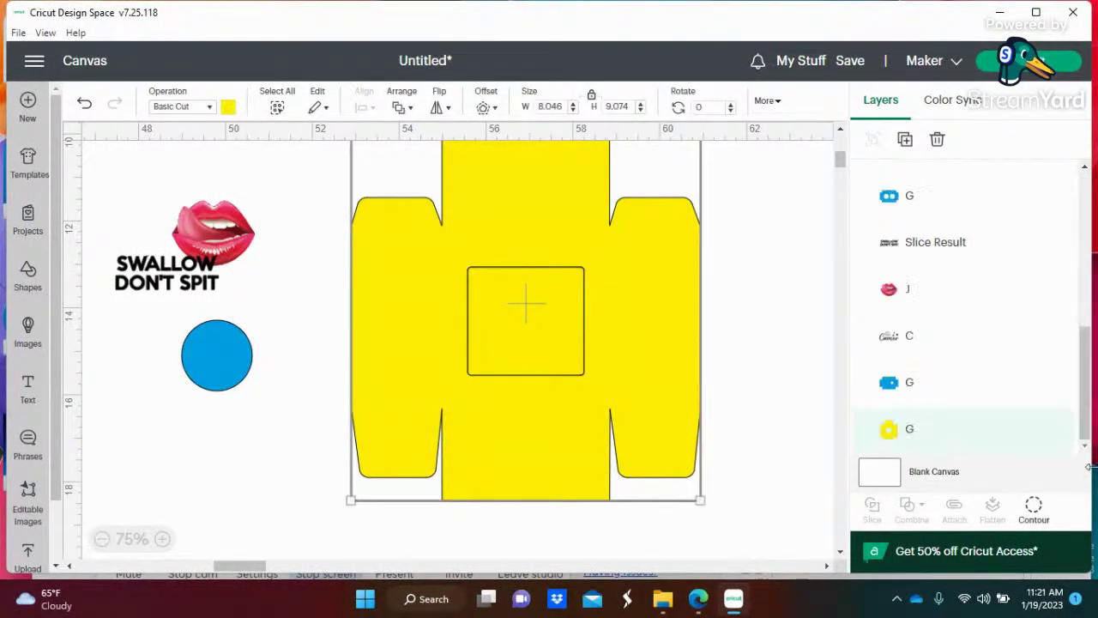
left_click(1033, 506)
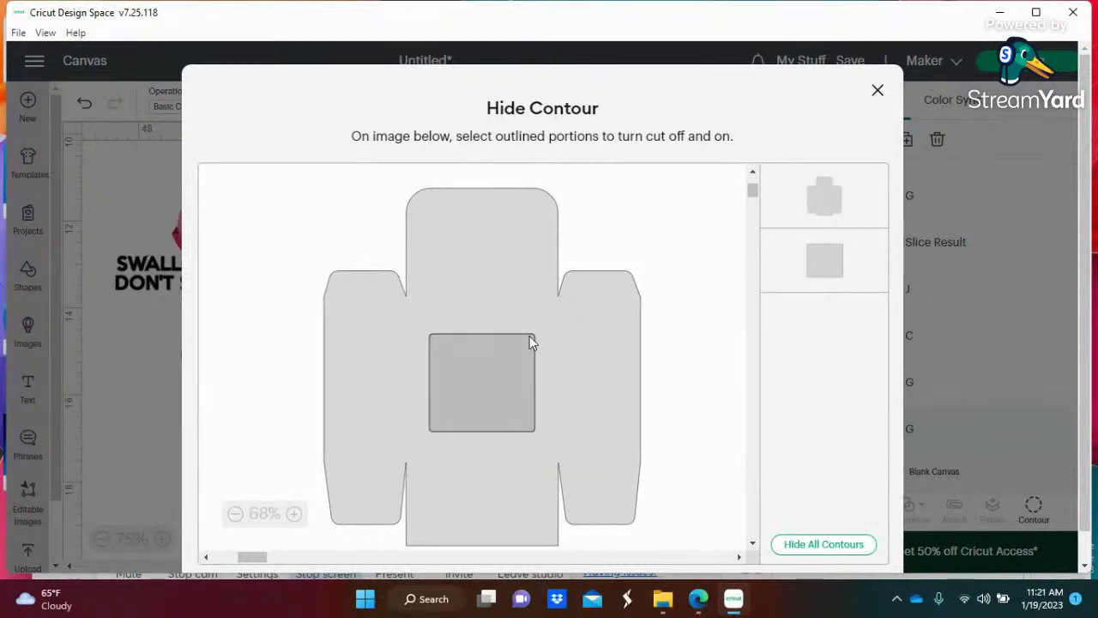
left_click(530, 337)
left_click(880, 92)
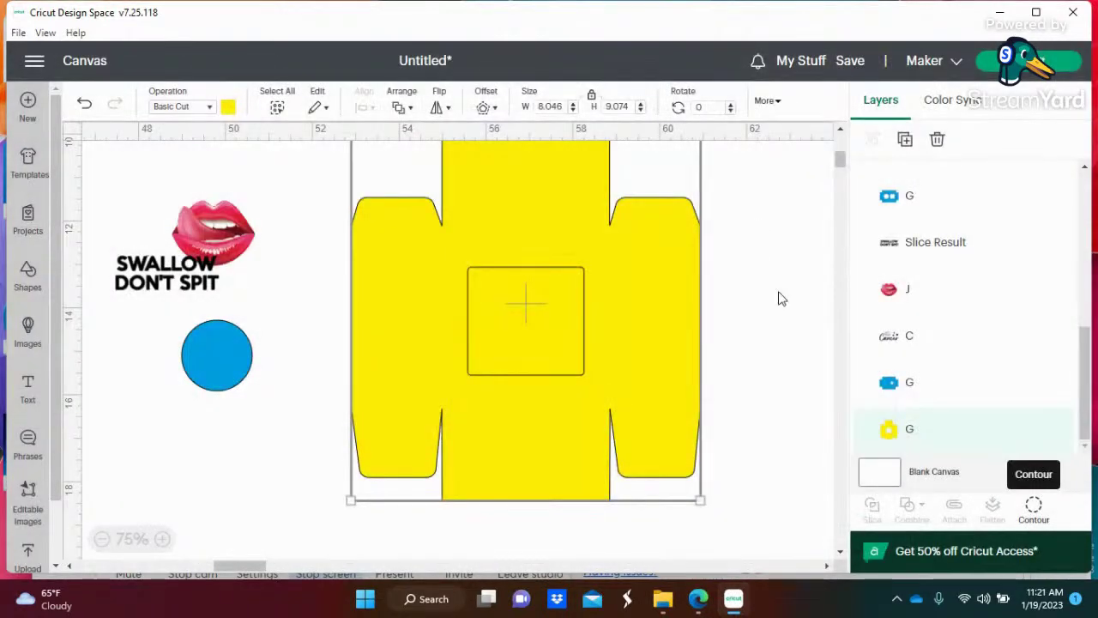
left_click(779, 297)
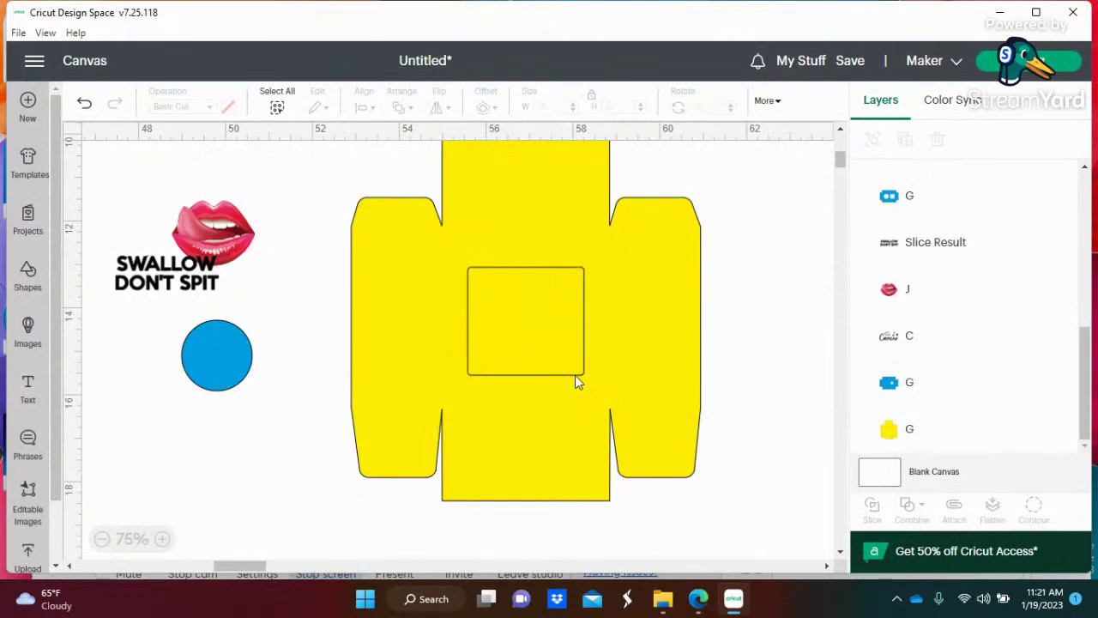
Enlarge the yellow window rectangle to about 2.9 x 2.69 in on the box template's center panel.
left_click(580, 377)
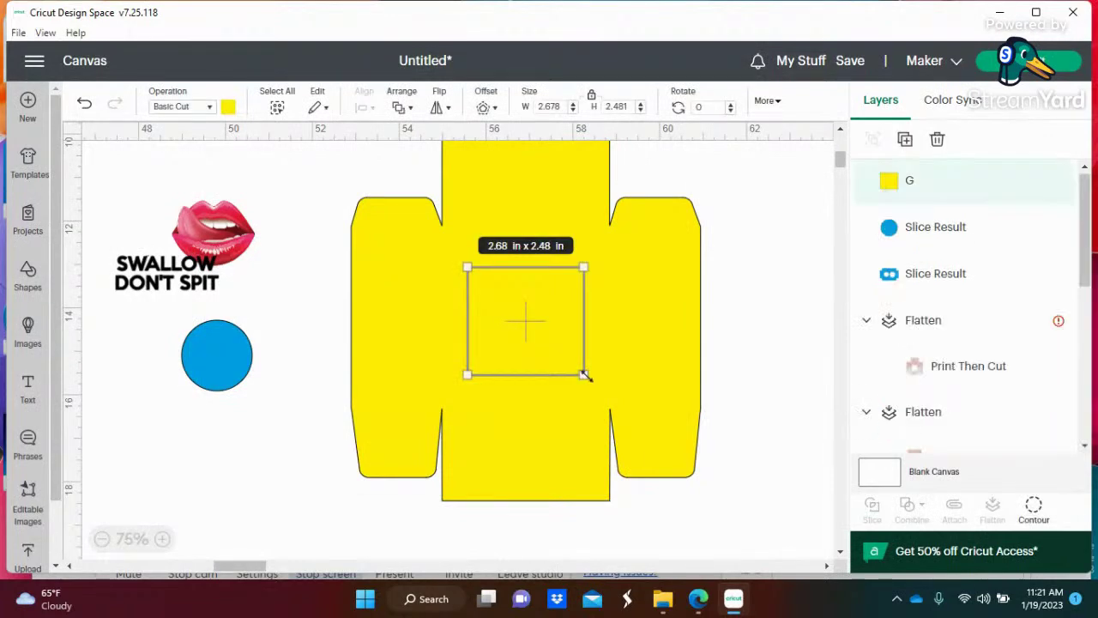
left_click_drag(587, 378, 594, 383)
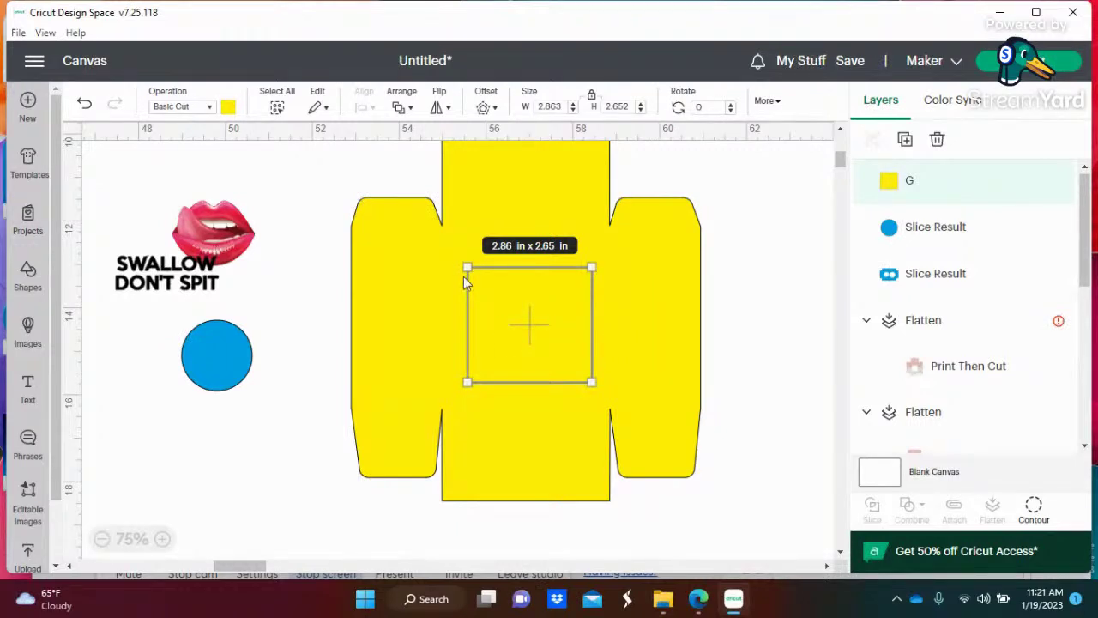
left_click_drag(463, 265, 463, 266)
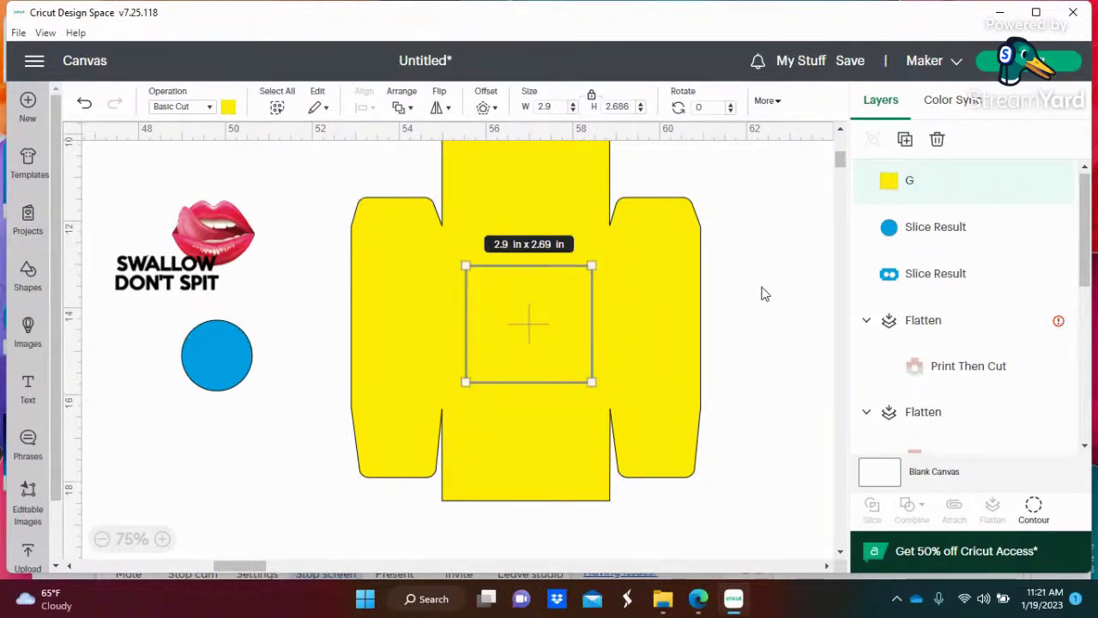
left_click_drag(760, 235, 495, 396)
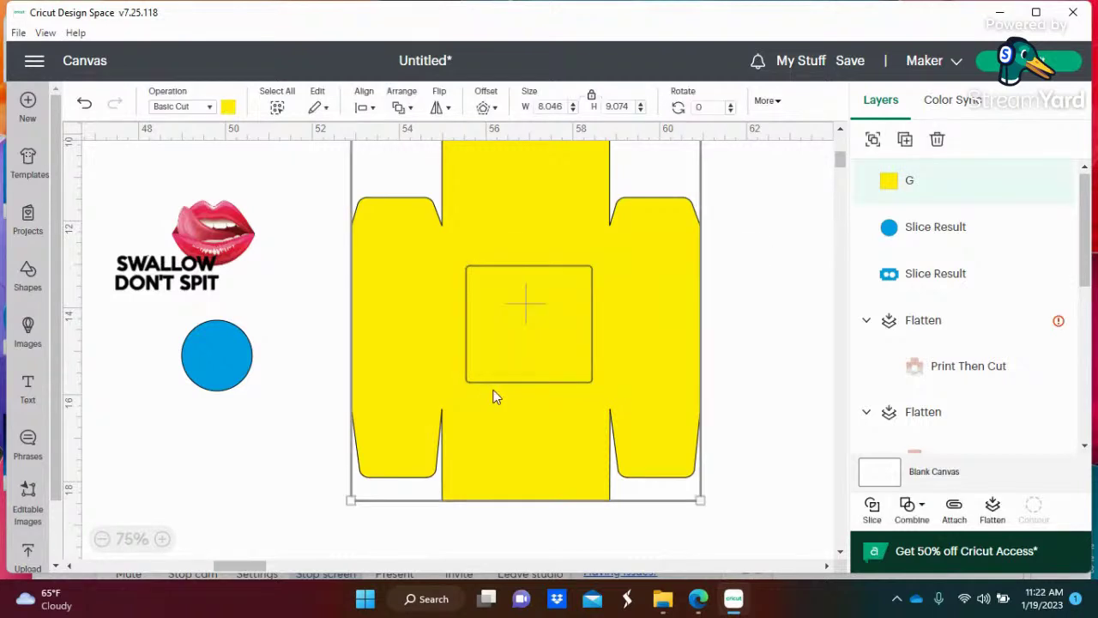
left_click(738, 291)
left_click(555, 387)
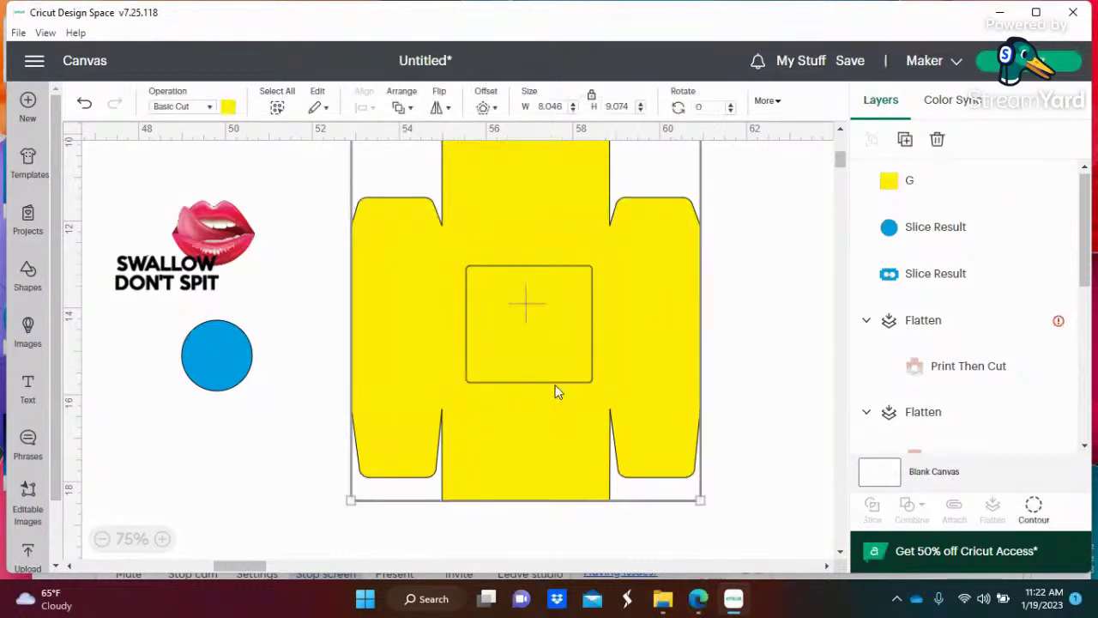
left_click(710, 311)
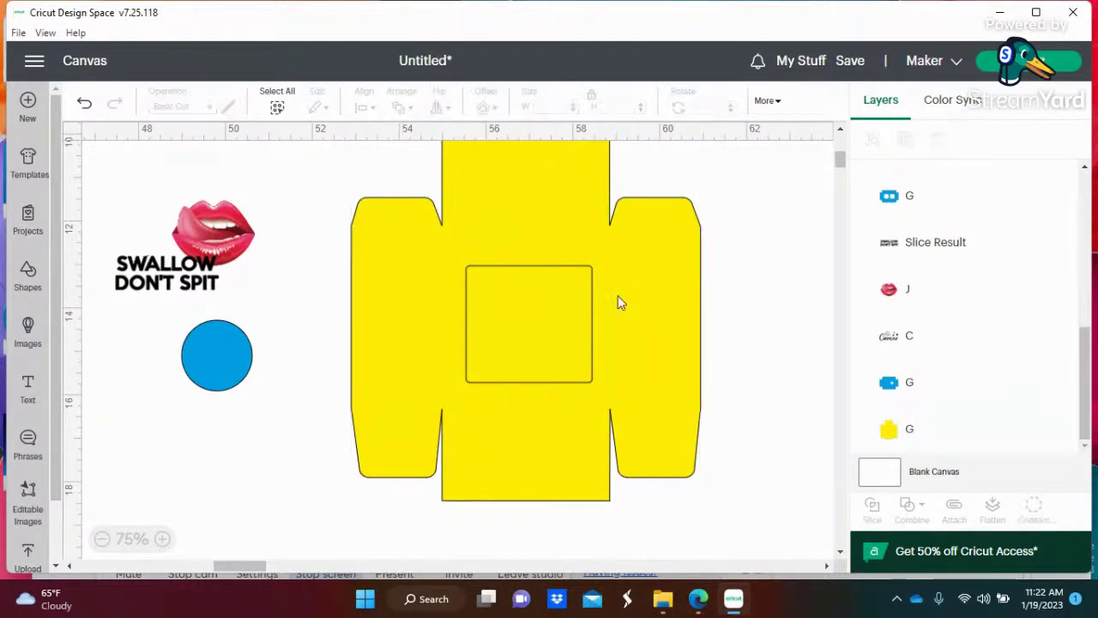
Try setting the window rectangle's height to 3 in with proportions locked, and undo the resize.
left_click(587, 267)
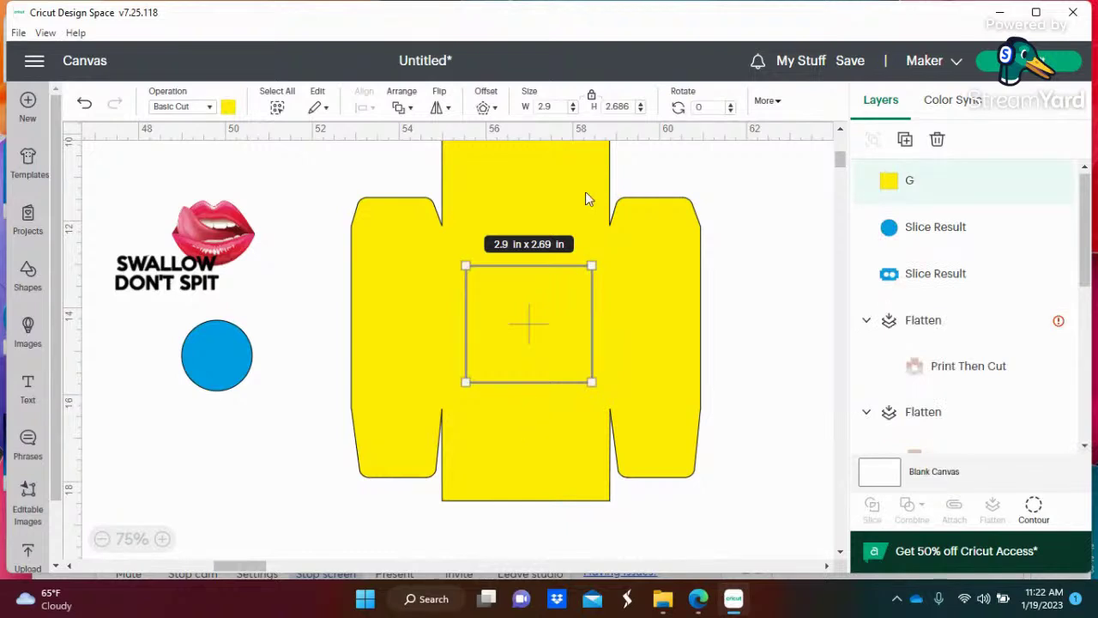
left_click(631, 105)
key("ctrl+a")
key("BackSpace")
type("3")
key("Return")
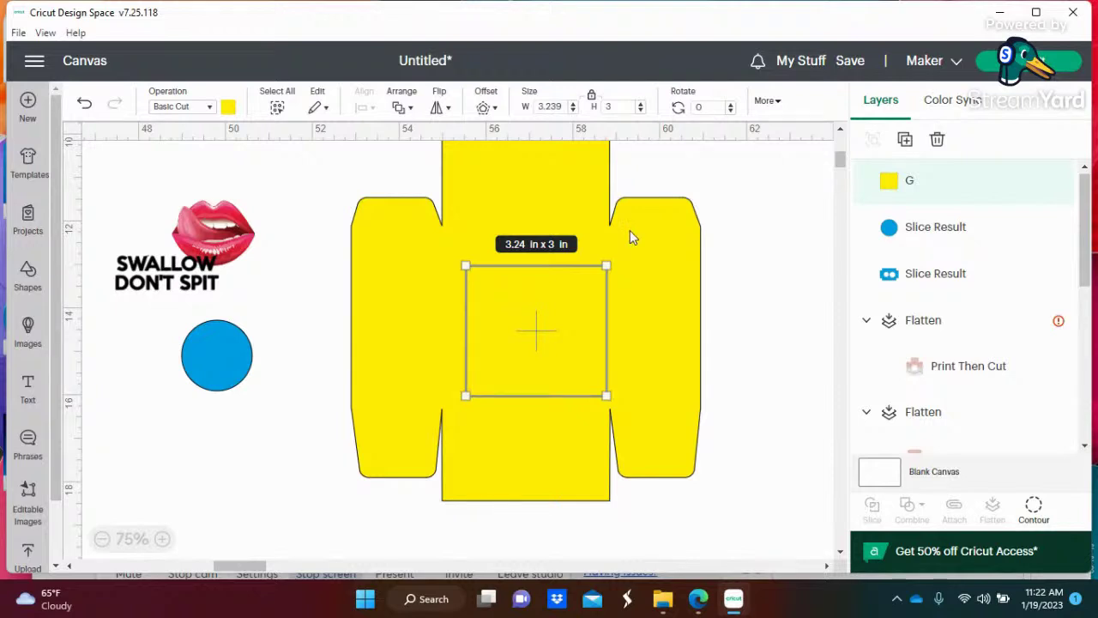
left_click(86, 107)
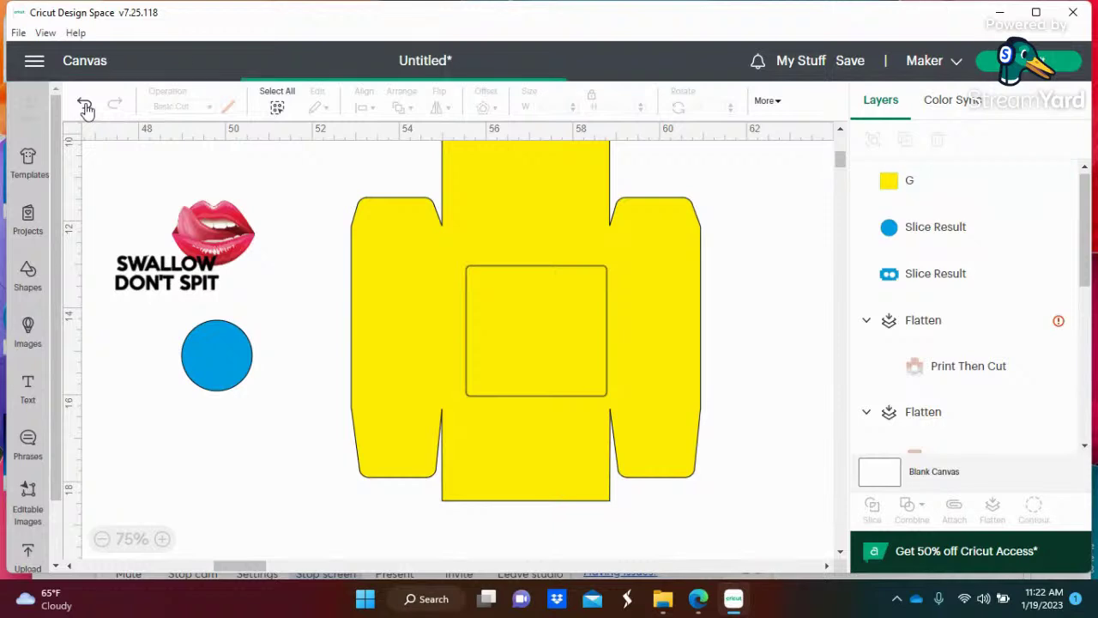
left_click(86, 107)
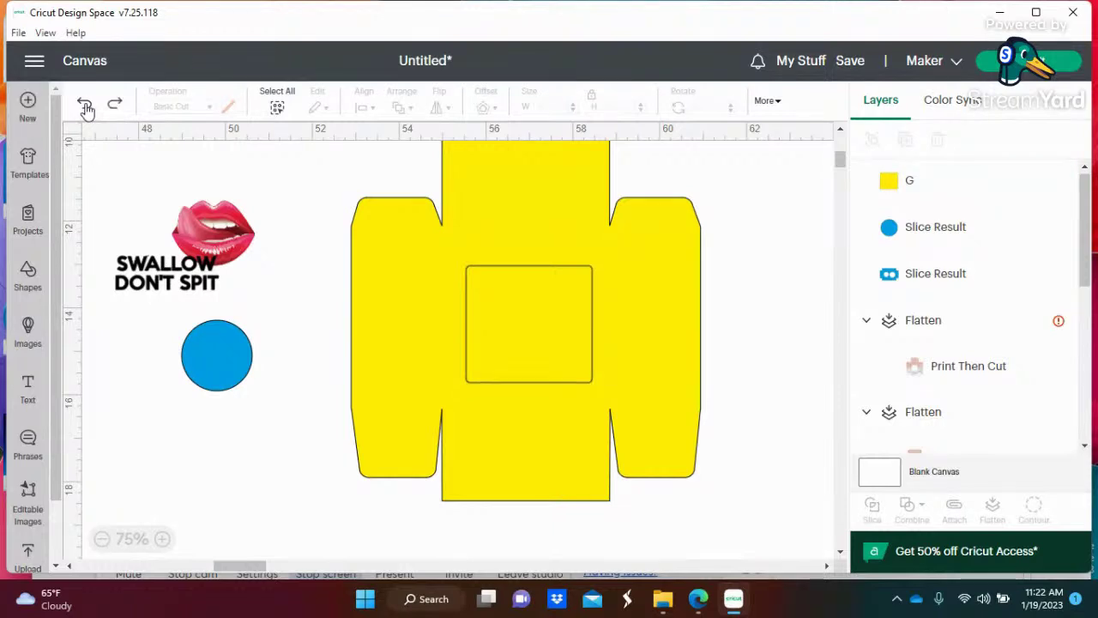
Unlock the window rectangle's proportions and set only its height to 3 in.
left_click(474, 265)
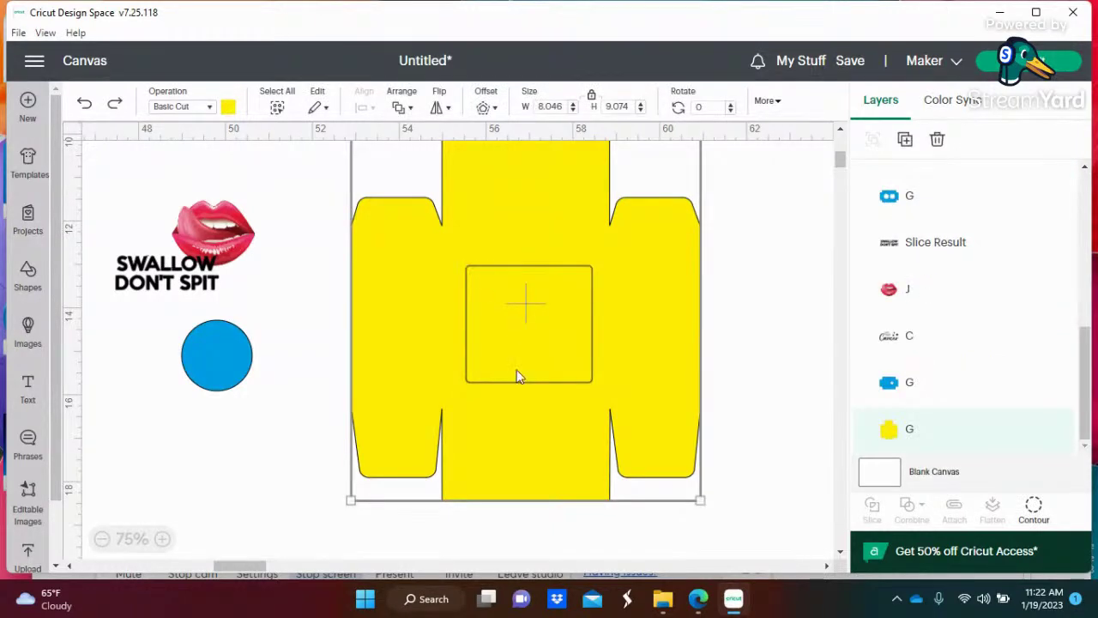
left_click(725, 357)
left_click(576, 381)
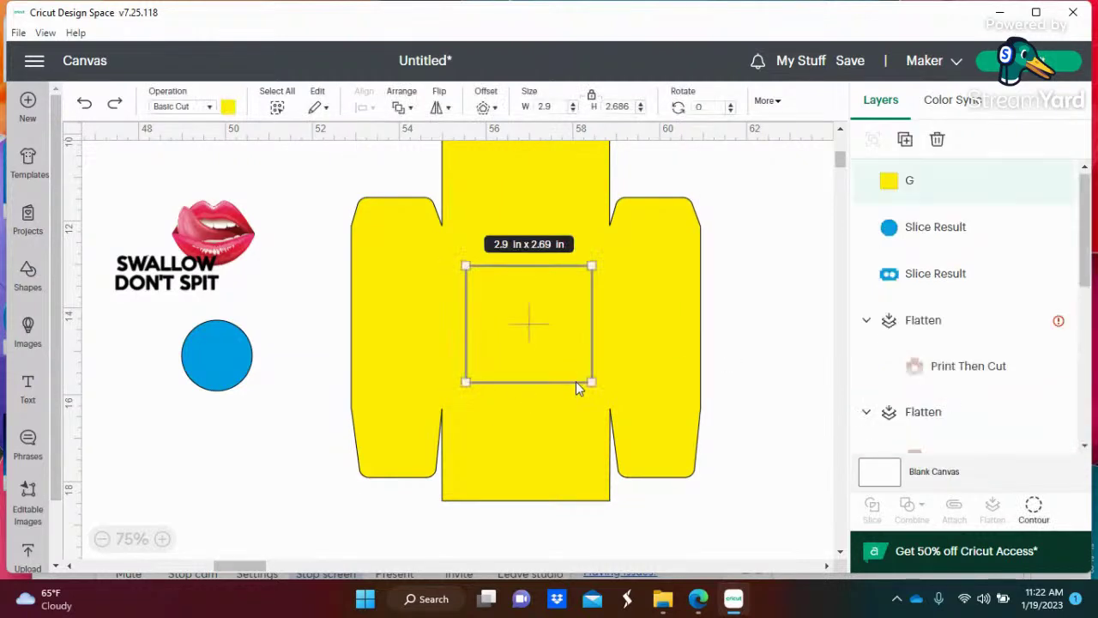
left_click(591, 95)
left_click(633, 106)
key("ctrl+a")
key("BackSpace")
type("3")
key("Return")
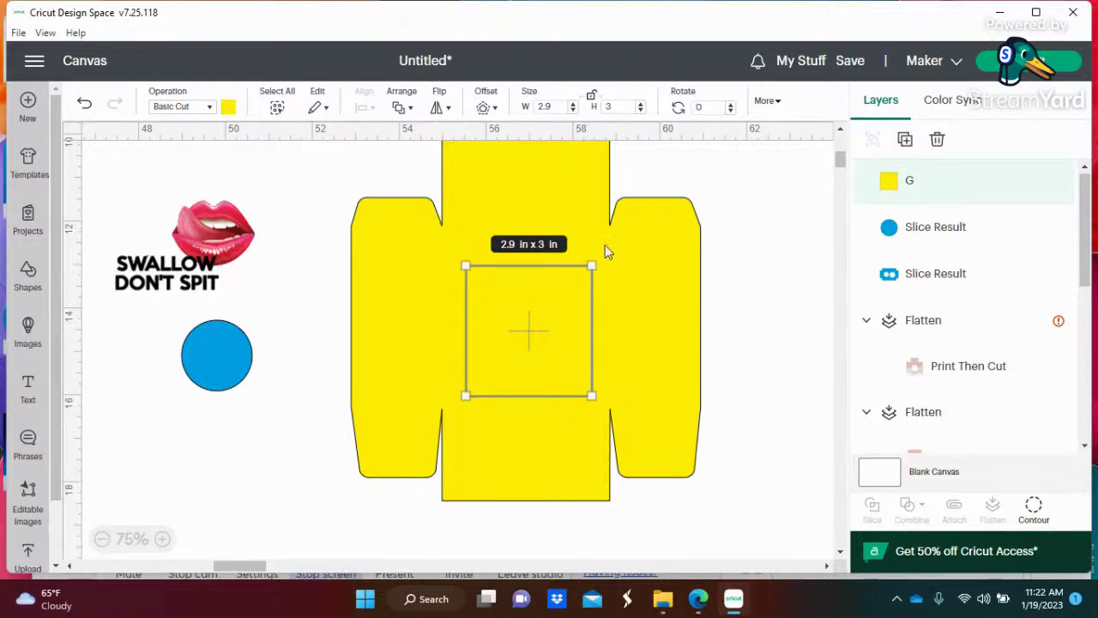
Undo the accidental shift of the yellow box template behind the window rectangle.
left_click(549, 262)
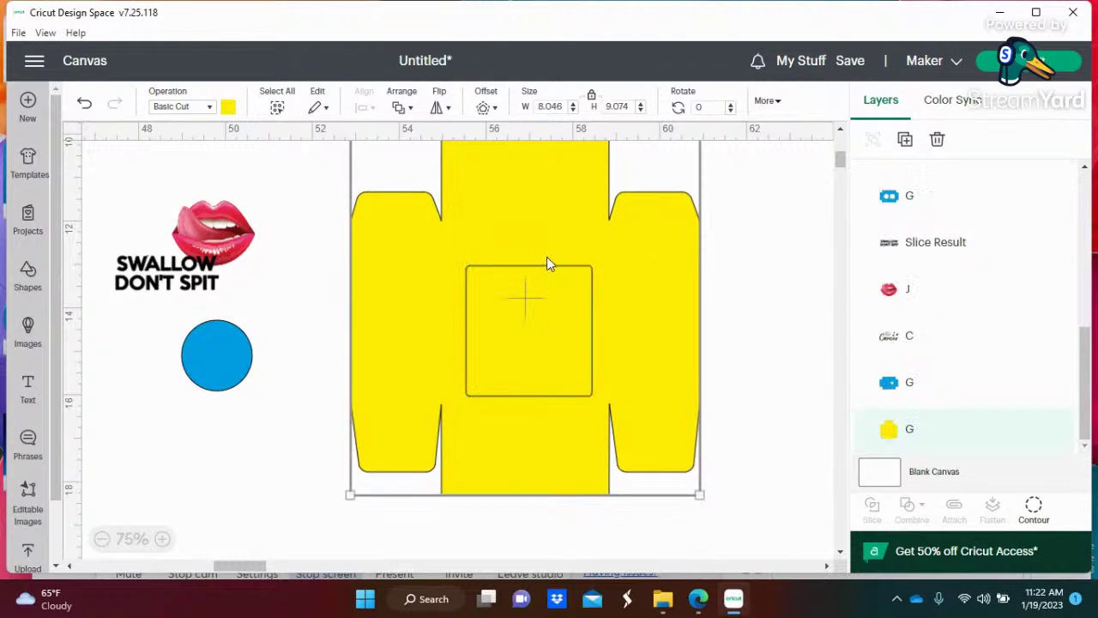
left_click(85, 103)
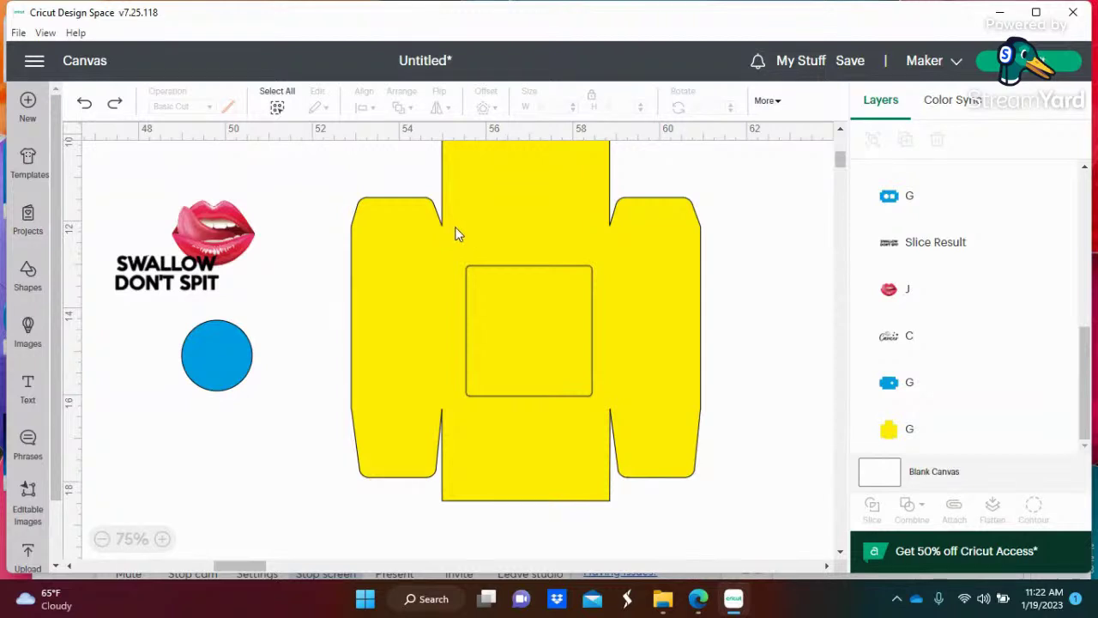
left_click(532, 272)
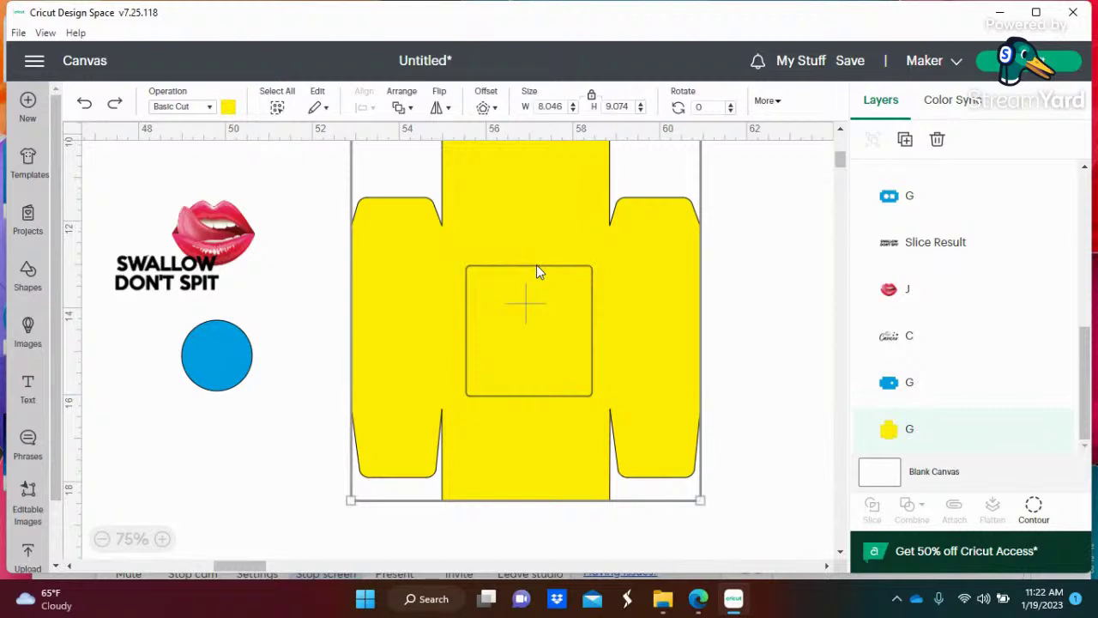
Try setting the window rectangle's height to 4 in with proportions locked, and undo the resize.
left_click(598, 286)
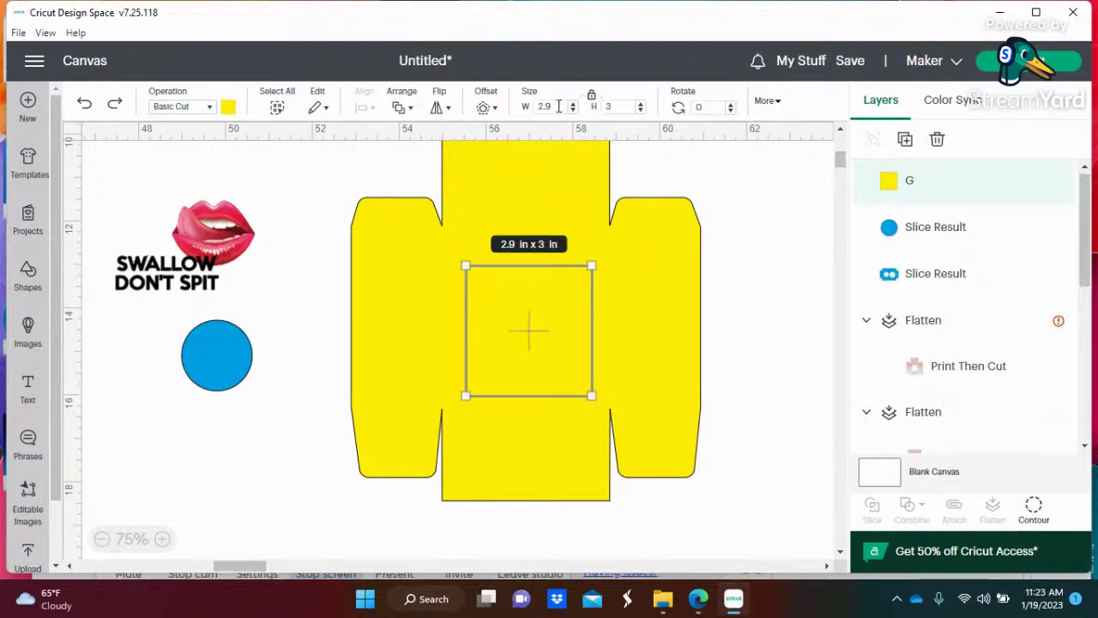
left_click(617, 107)
key("BackSpace")
type("4")
key("Return")
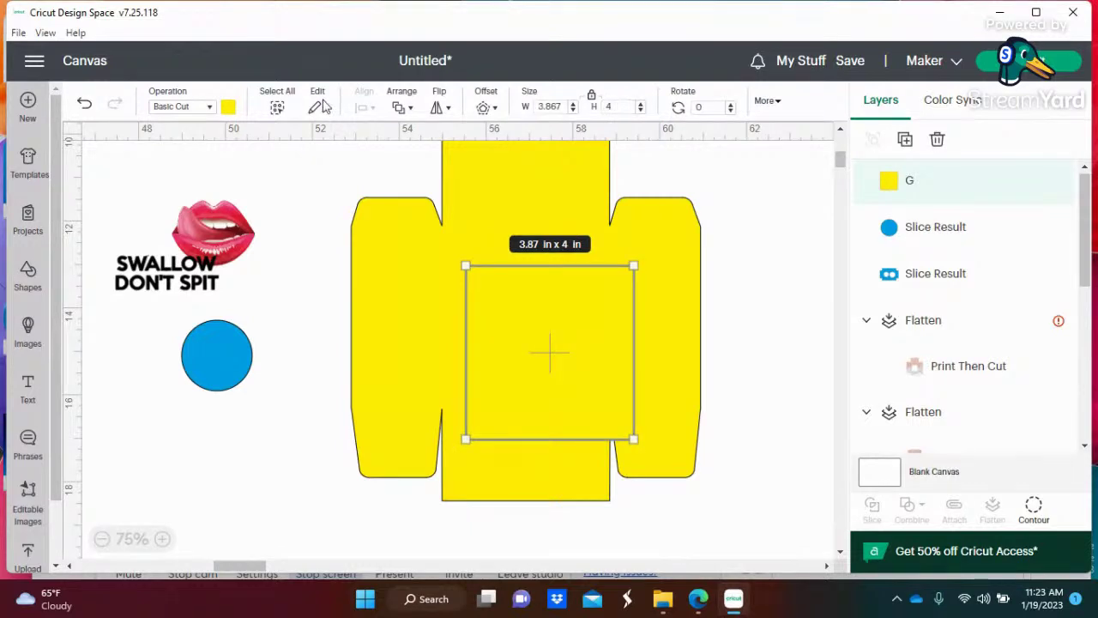
left_click(86, 104)
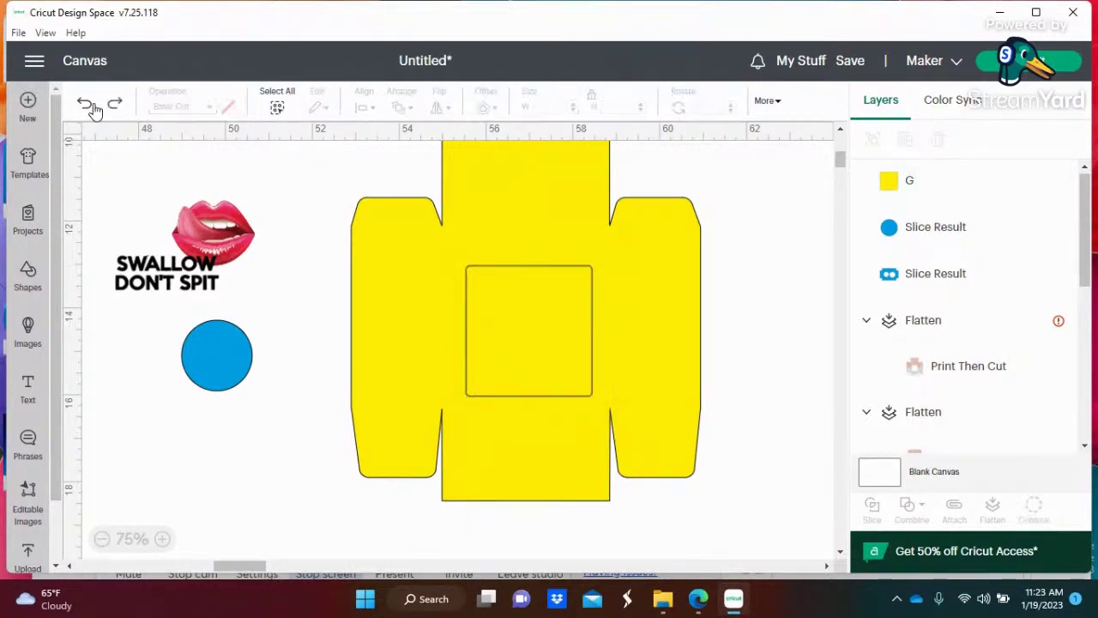
Unlock the window rectangle's proportions and try heights of 5 in and 4.2 in at the same width.
left_click(583, 275)
left_click(787, 260)
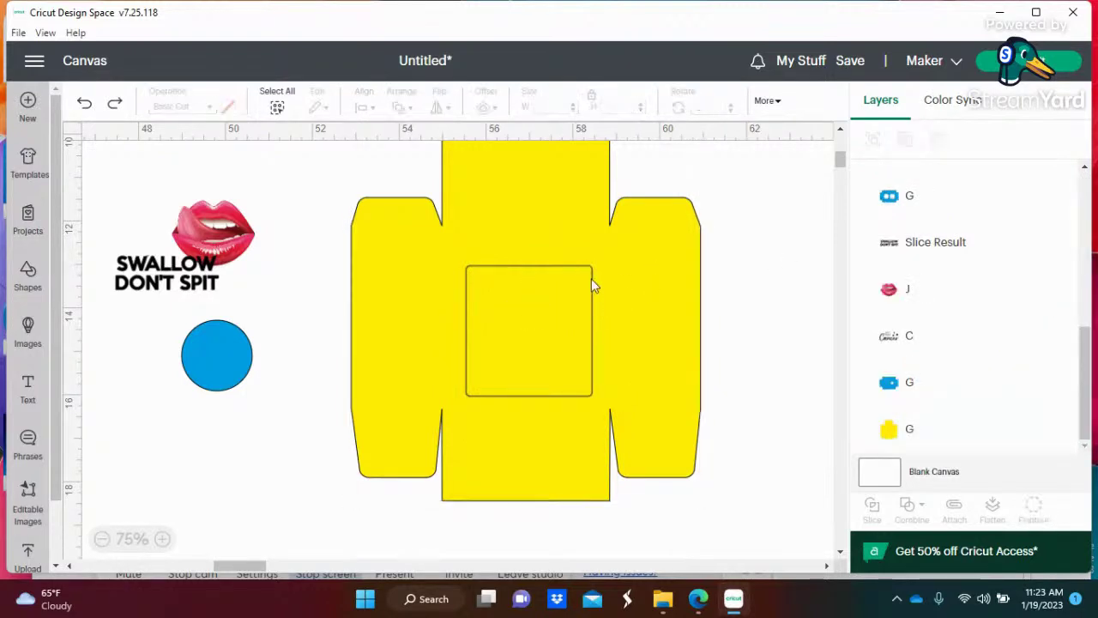
left_click(591, 267)
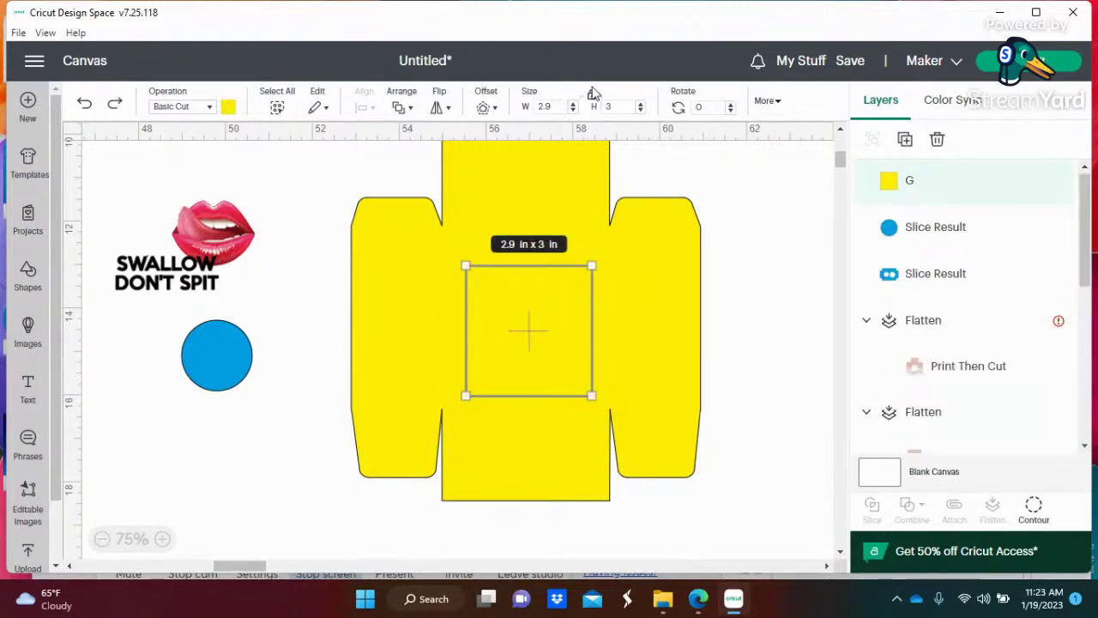
double_click(621, 104)
key("BackSpace")
type("4")
key("BackSpace")
type("3")
key("Return")
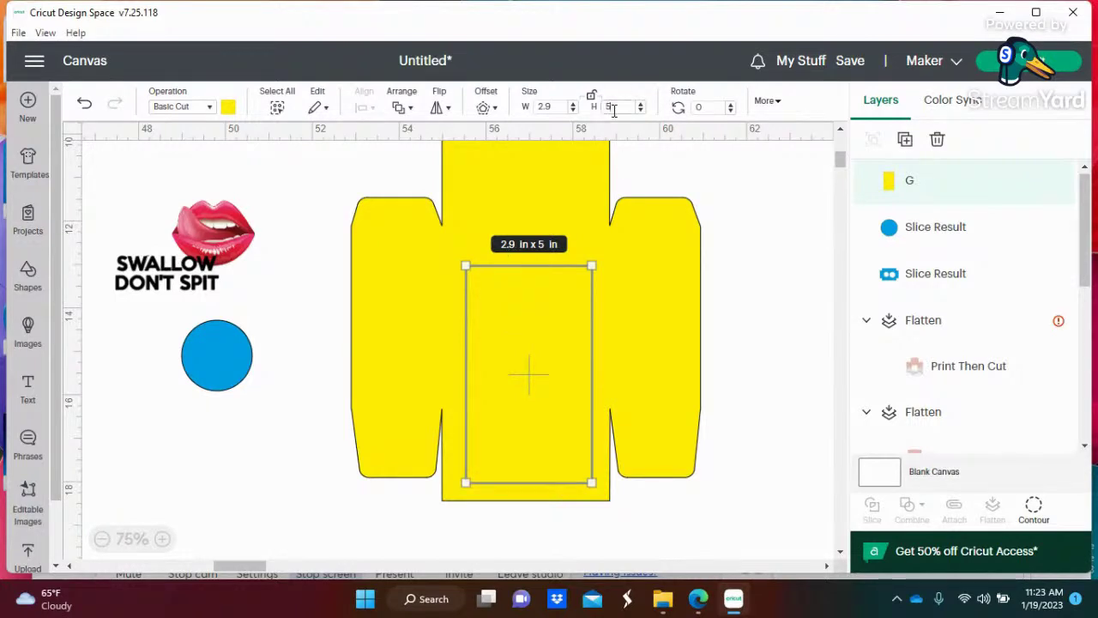
type("4.5")
key("Return")
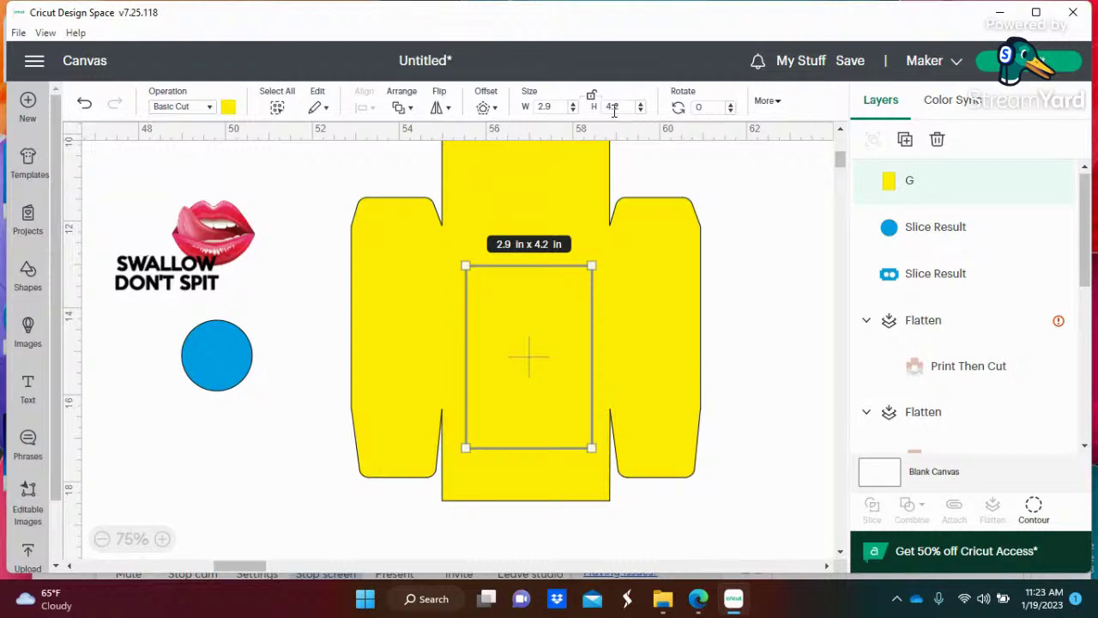
Nudge the window rectangle upward until it sits centered vertically between the side flaps of the yellow template.
key("Up")
key("Up")
key("Up")
key("Up")
key("Up")
key("Up")
key("Up")
key("Up")
key("Up")
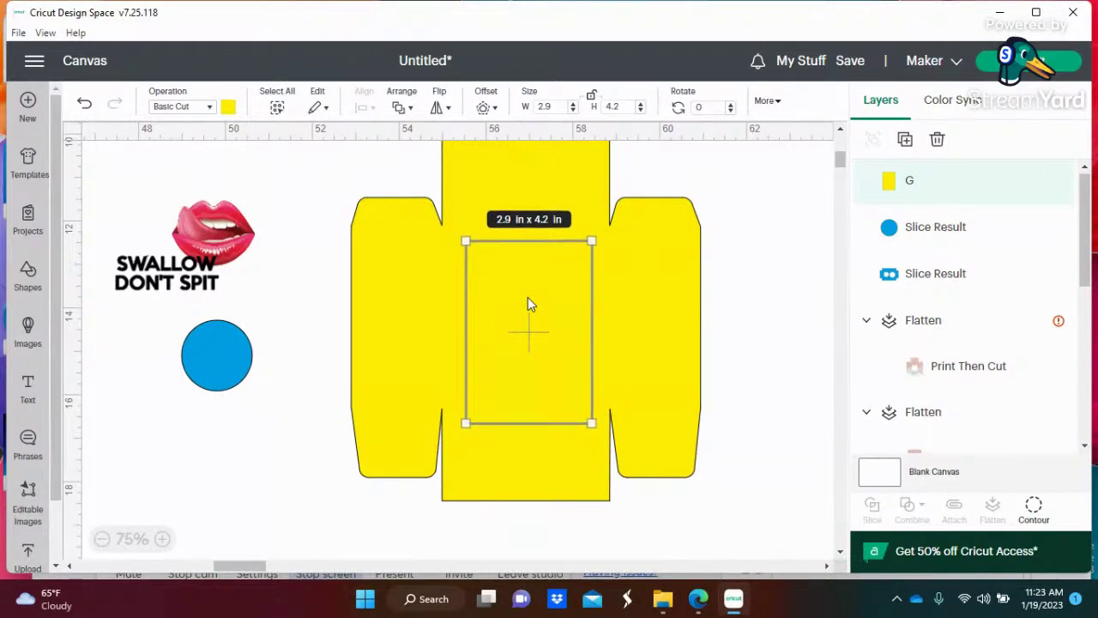
Set the window rectangle's height to 3.5 in.
left_click(636, 104)
key("BackSpace")
key("BackSpace")
key("BackSpace")
type("3.5")
key("Return")
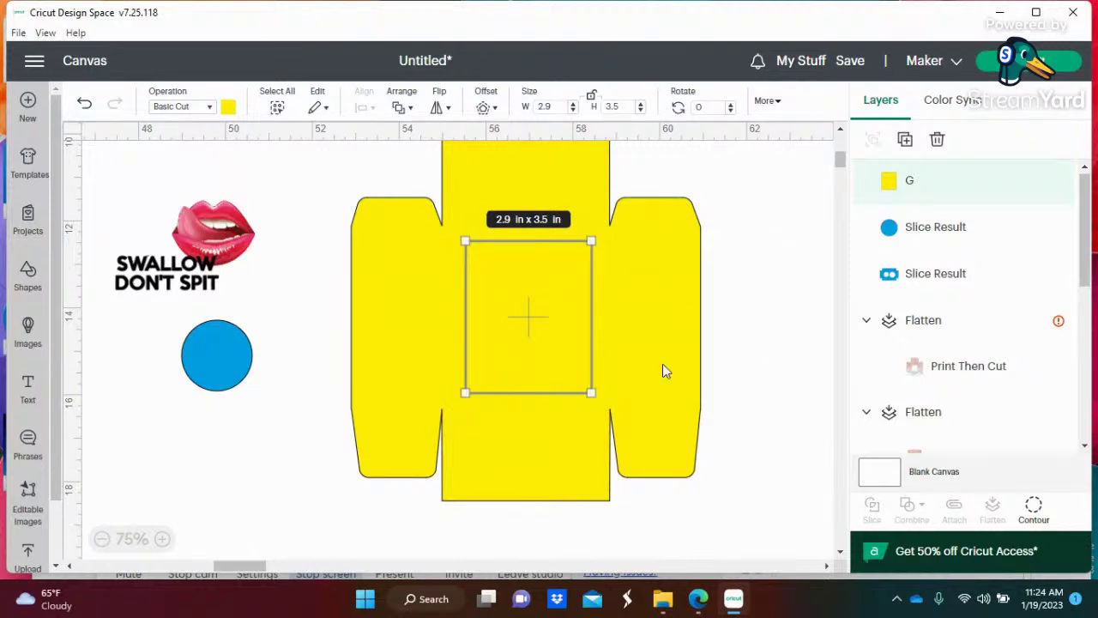
Try slicing the window rectangle out of the yellow box template, and undo the slice.
left_click(463, 416)
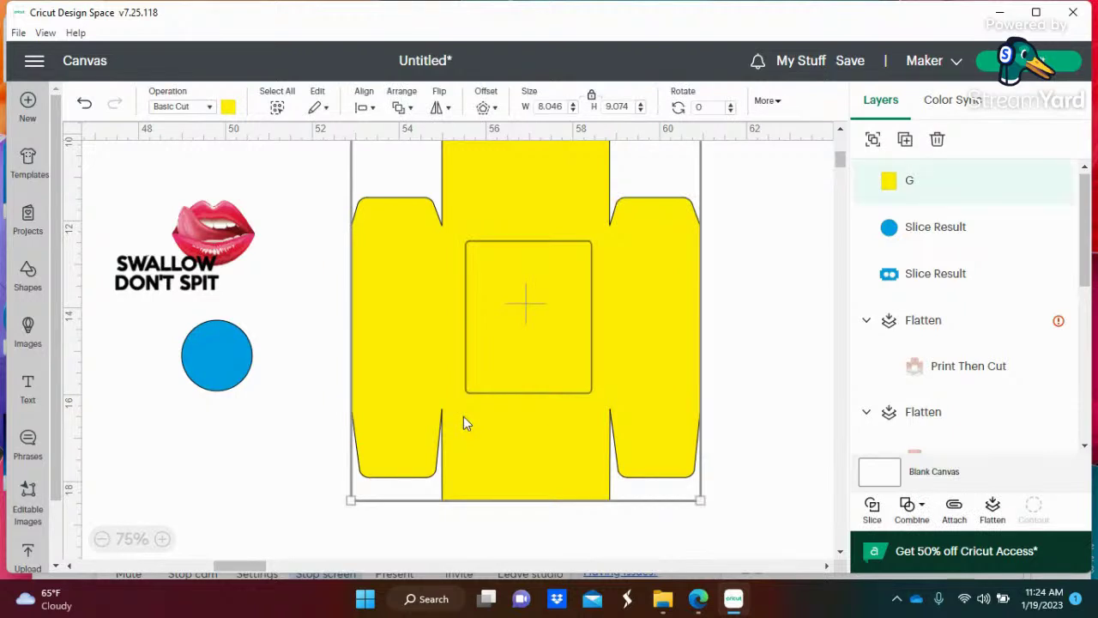
left_click(872, 510)
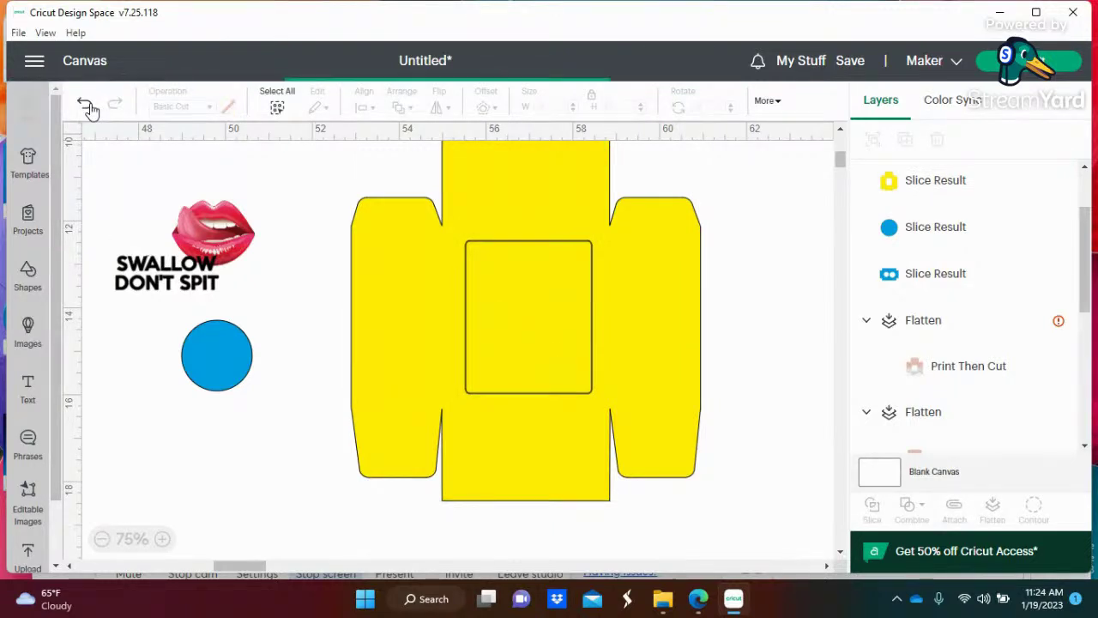
left_click(85, 104)
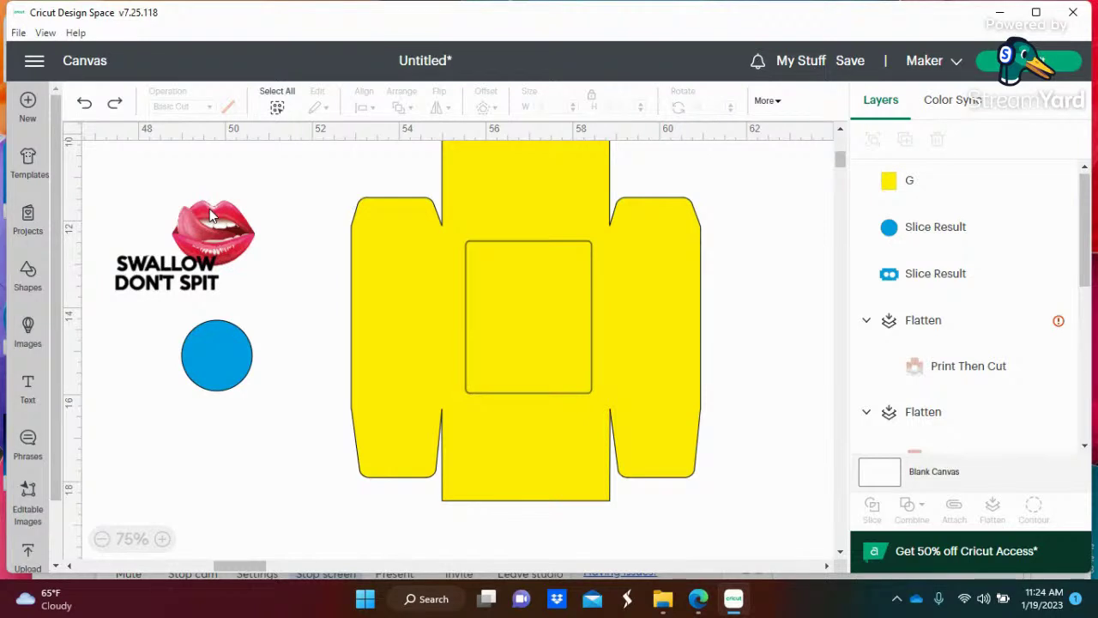
Reselect the window rectangle, unlock its proportions and set only its width to 3 in.
left_click(596, 312)
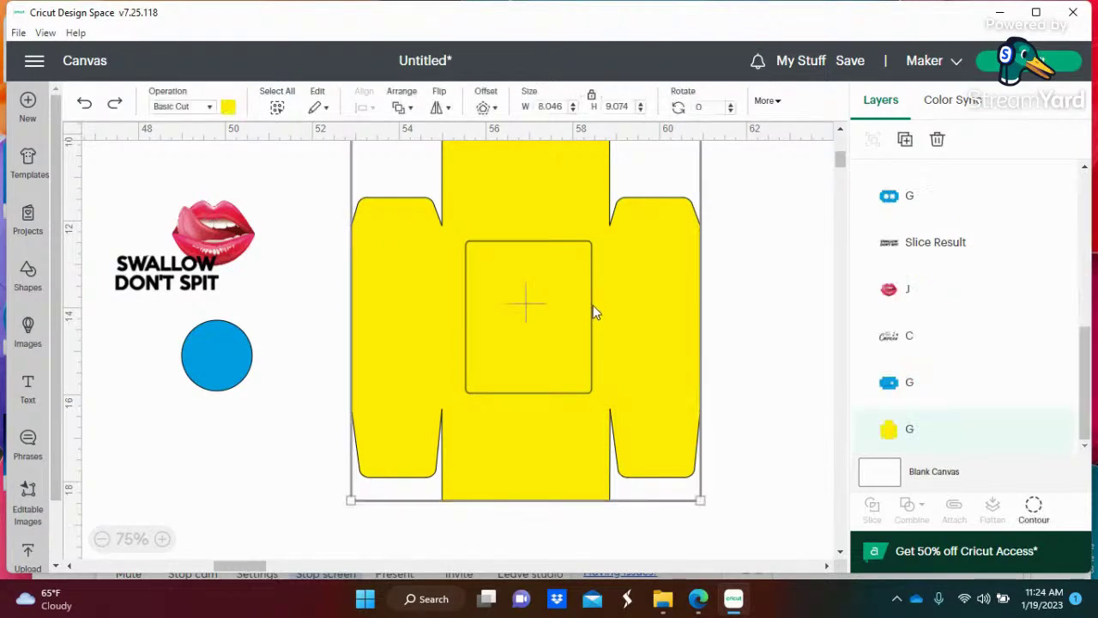
left_click(575, 241)
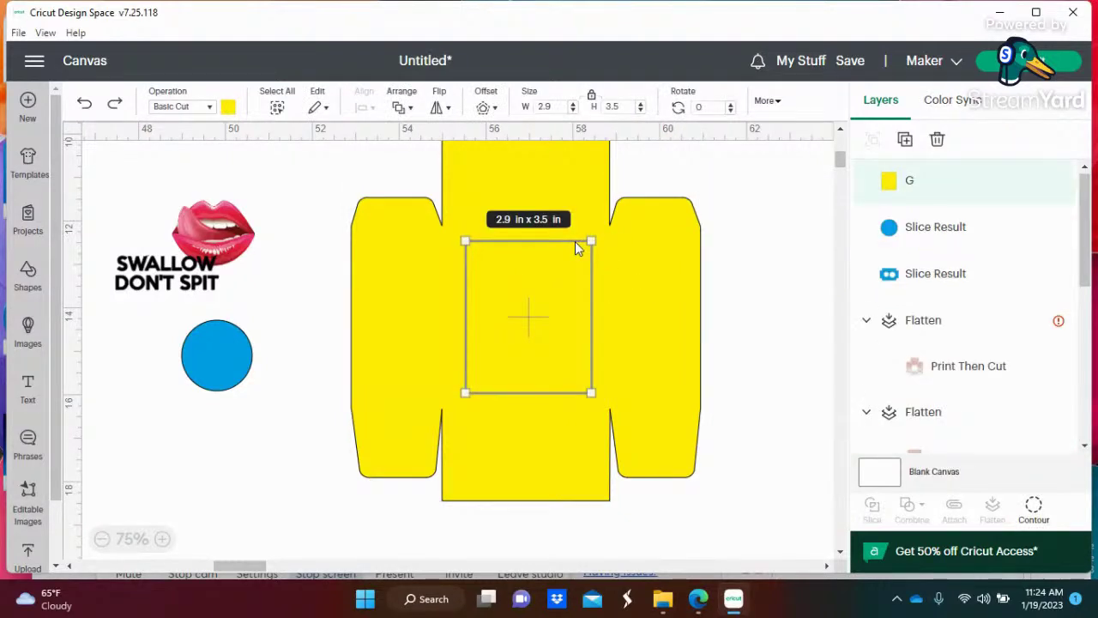
left_click(588, 98)
left_click(555, 109)
key("BackSpace")
type("3")
key("Return")
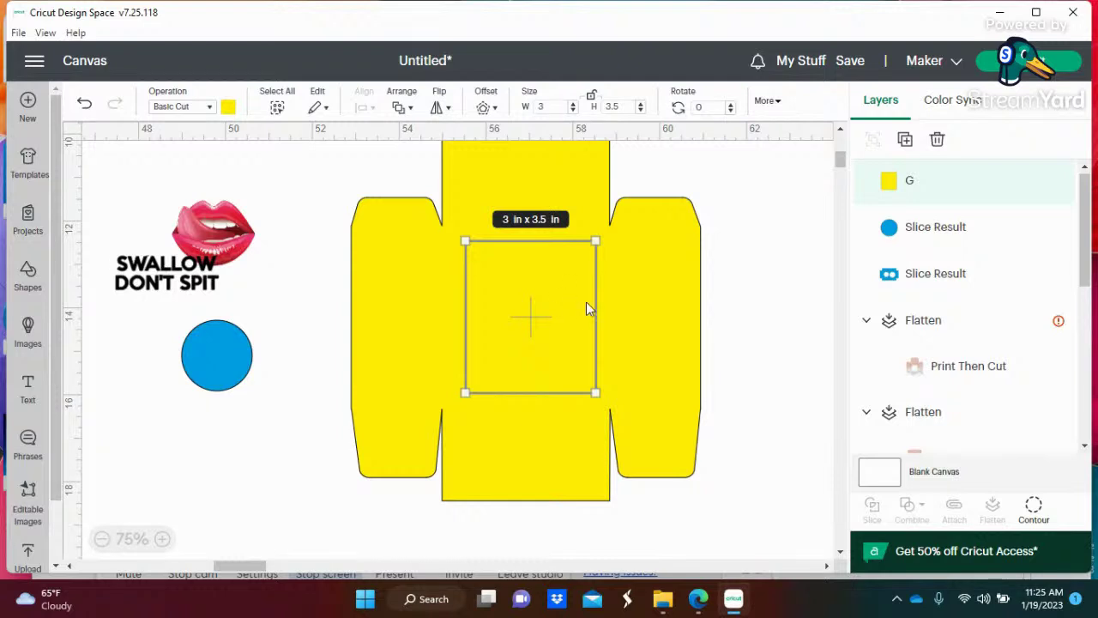
Nudge the window rectangle left until it is centered horizontally on the template's center panel, and deselect it.
left_click_drag(587, 302, 590, 302)
key("Left")
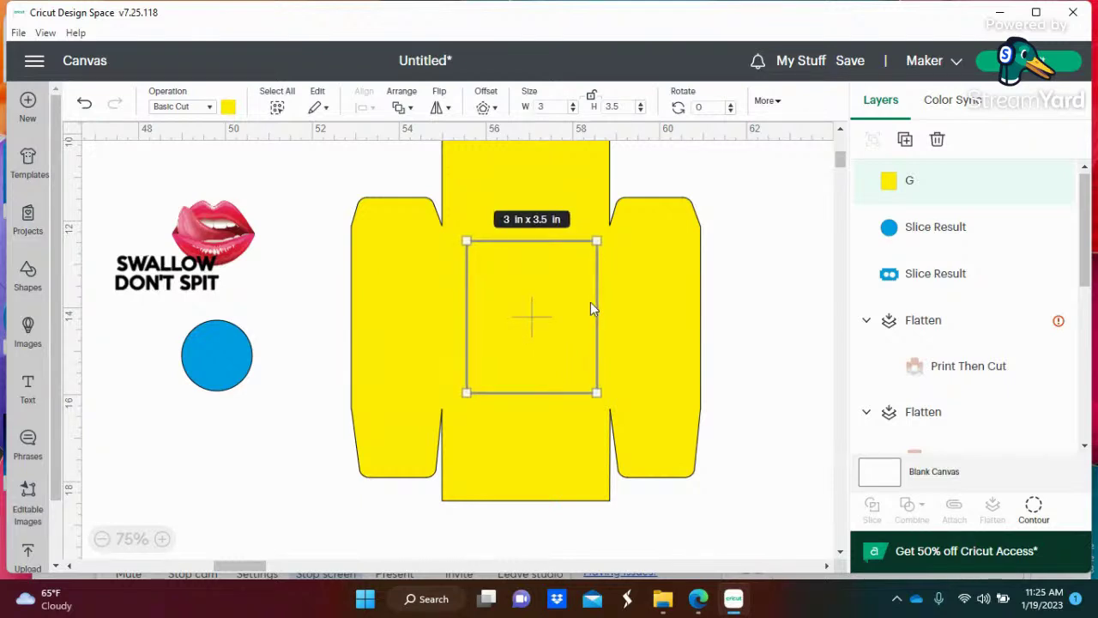
key("Left")
key("Left")
key("Left")
key("Left")
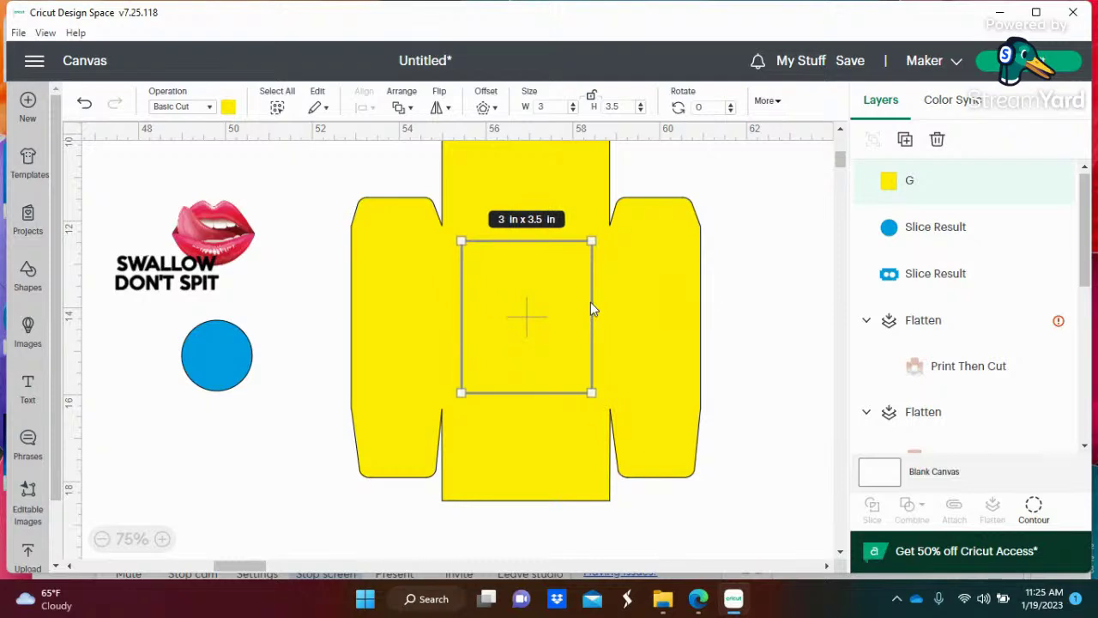
key("Left")
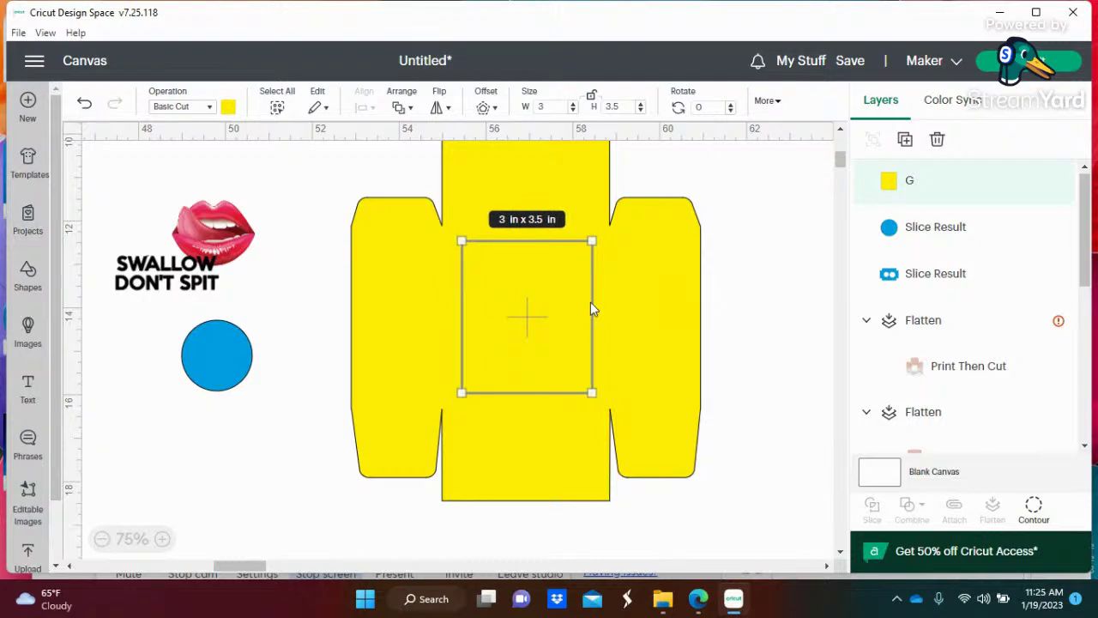
left_click(765, 344)
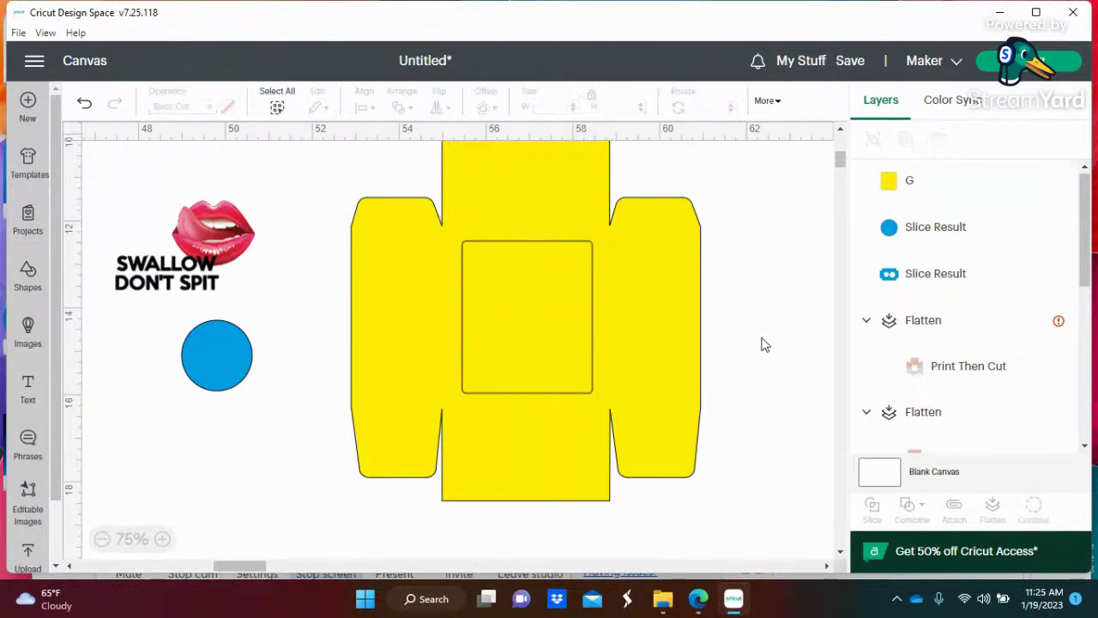
Select the yellow box template together with the window rectangle and slice the window out of the template.
left_click(545, 243)
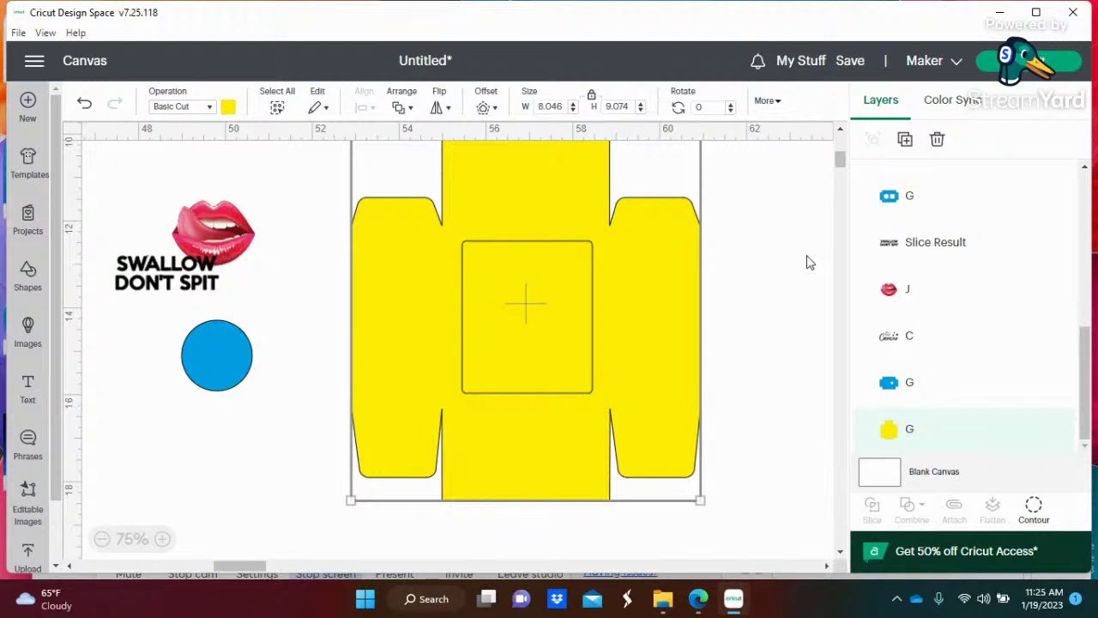
left_click(748, 398)
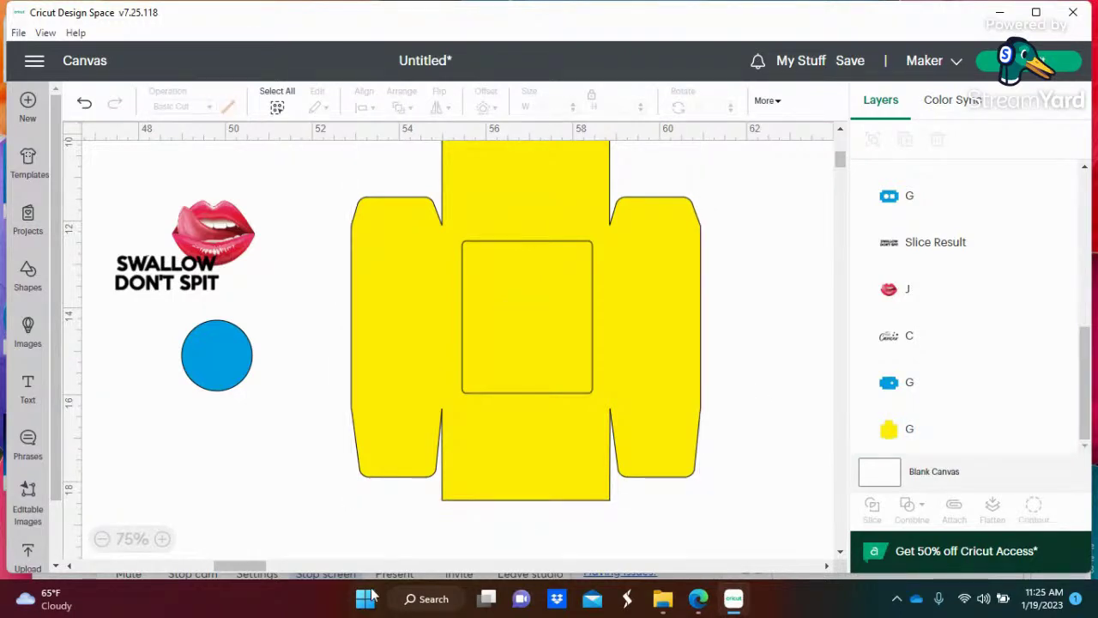
left_click_drag(791, 202, 483, 397)
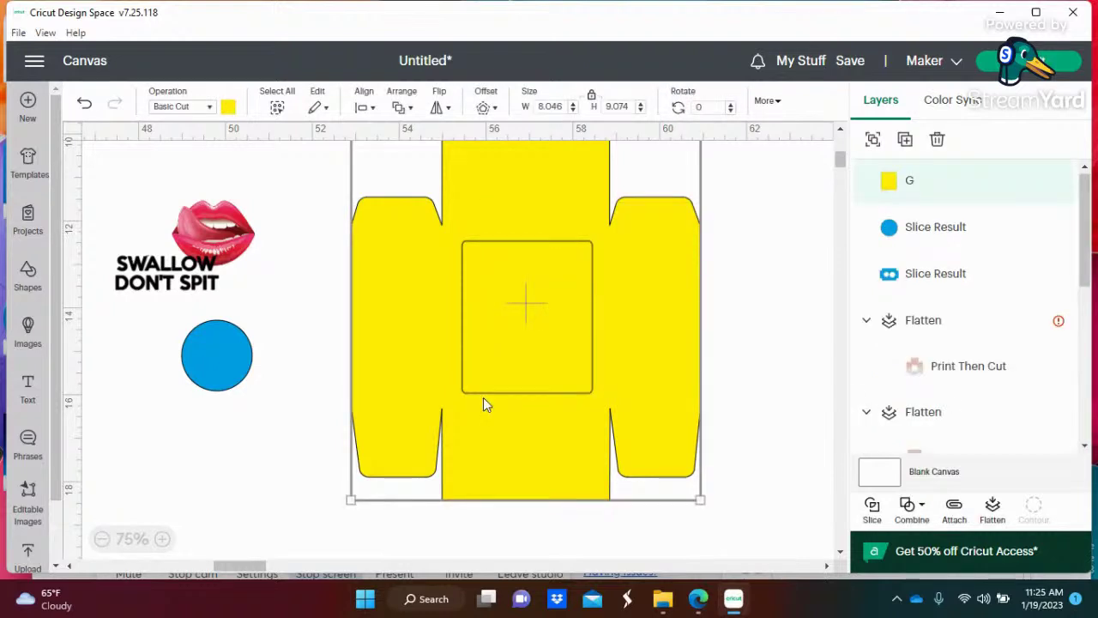
left_click(872, 511)
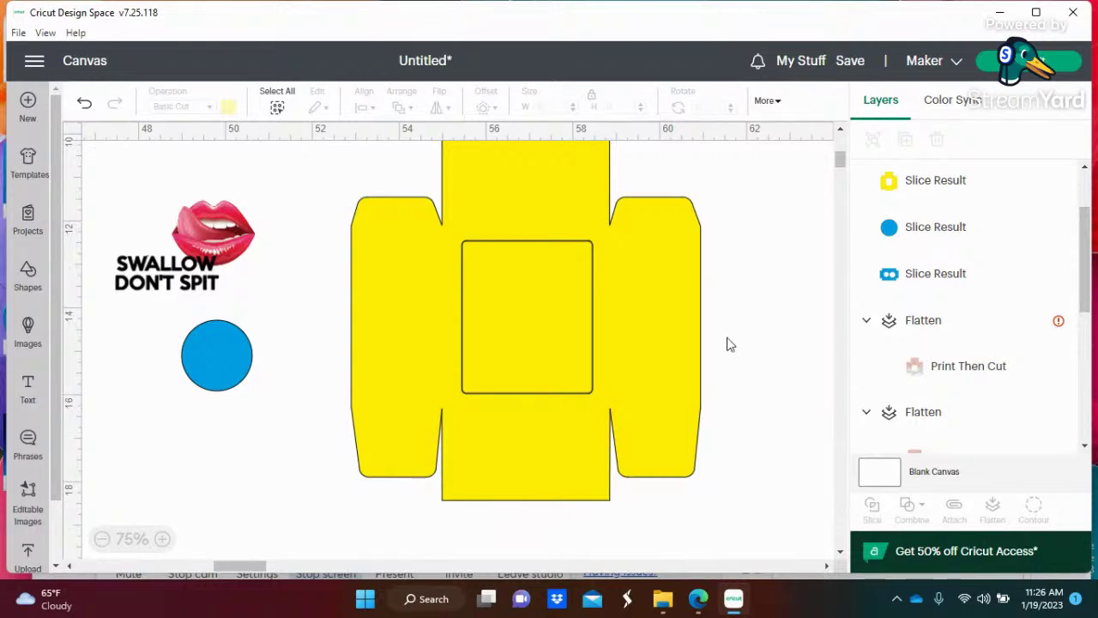
Move the two cut-out rectangles off the window opening and delete both.
left_click_drag(527, 335, 704, 370)
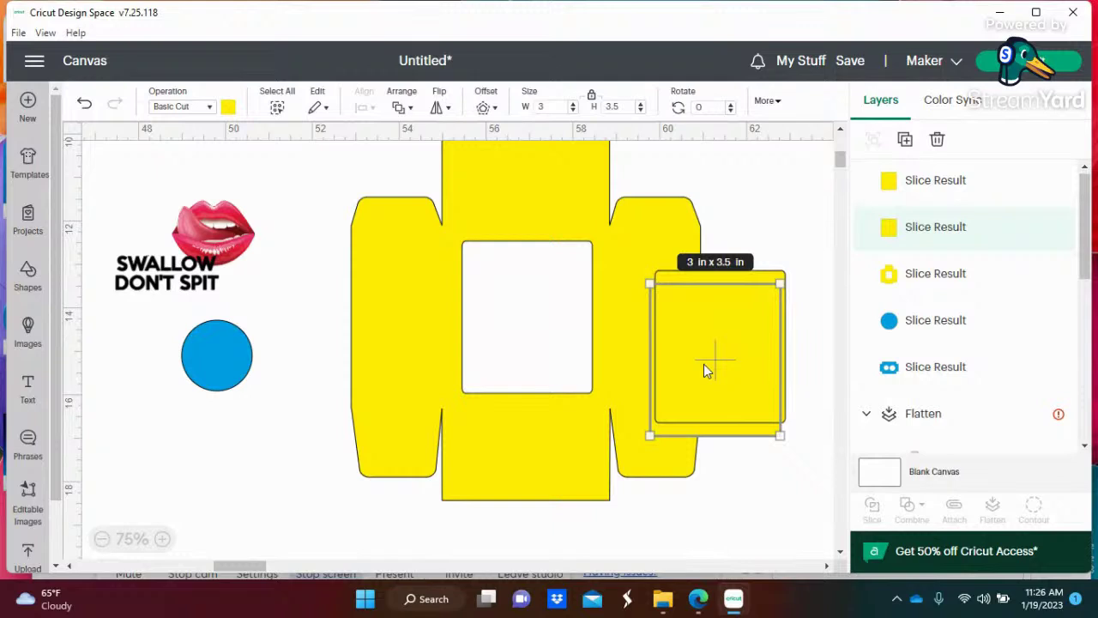
key("Delete")
left_click(709, 370)
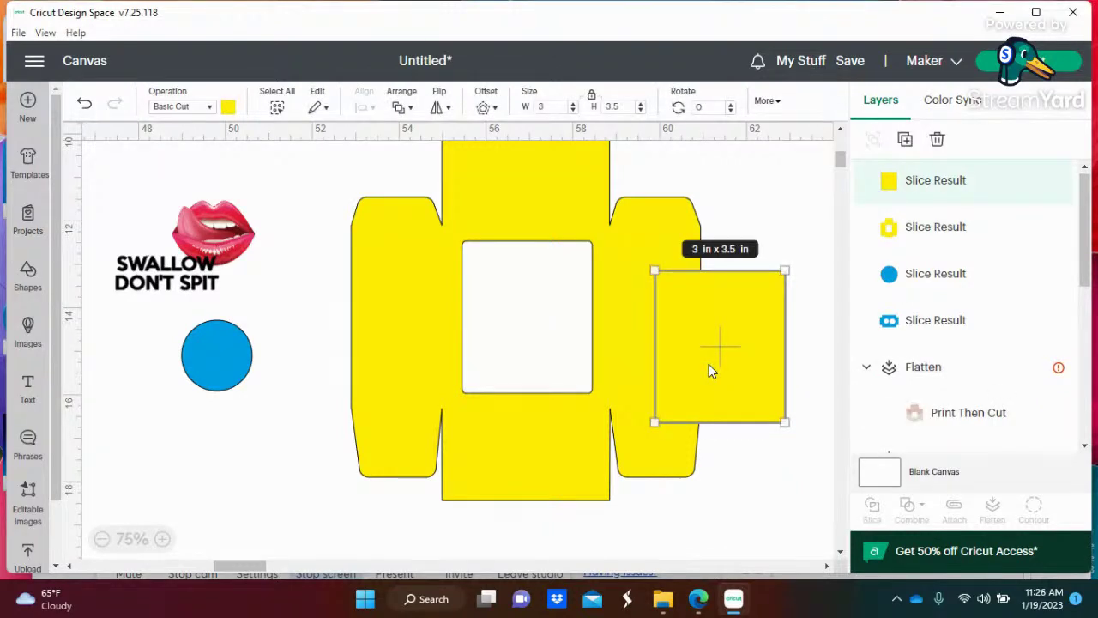
key("Delete")
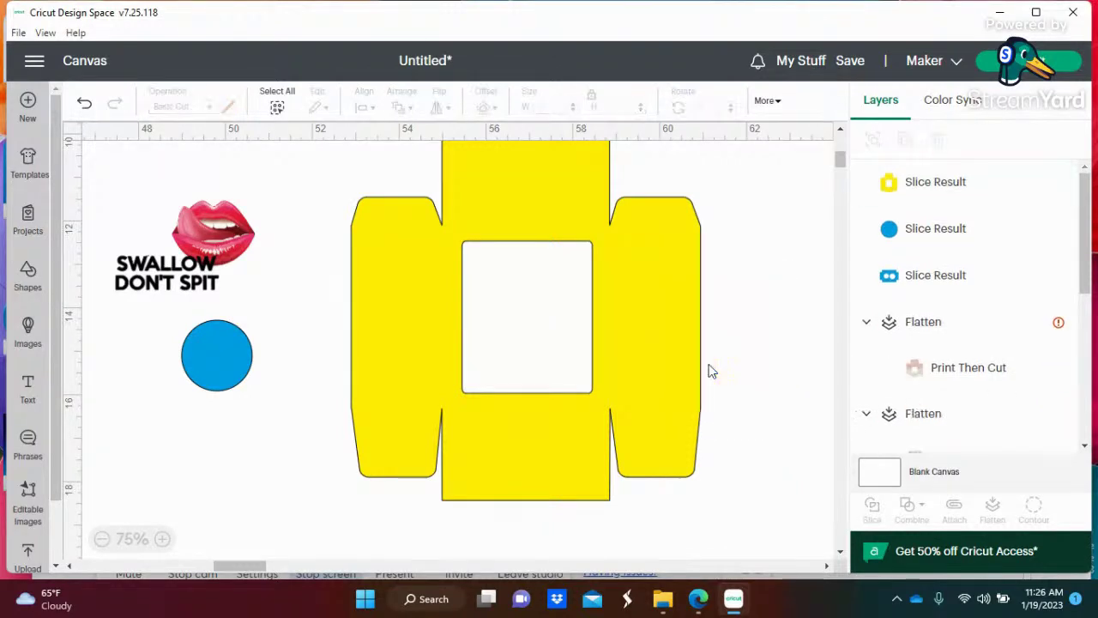
Center the lips image directly above the "SWALLOW DON'T SPIT" slogan and select both together.
left_click(244, 243)
left_click_drag(245, 242, 200, 230)
left_click_drag(254, 197, 147, 299)
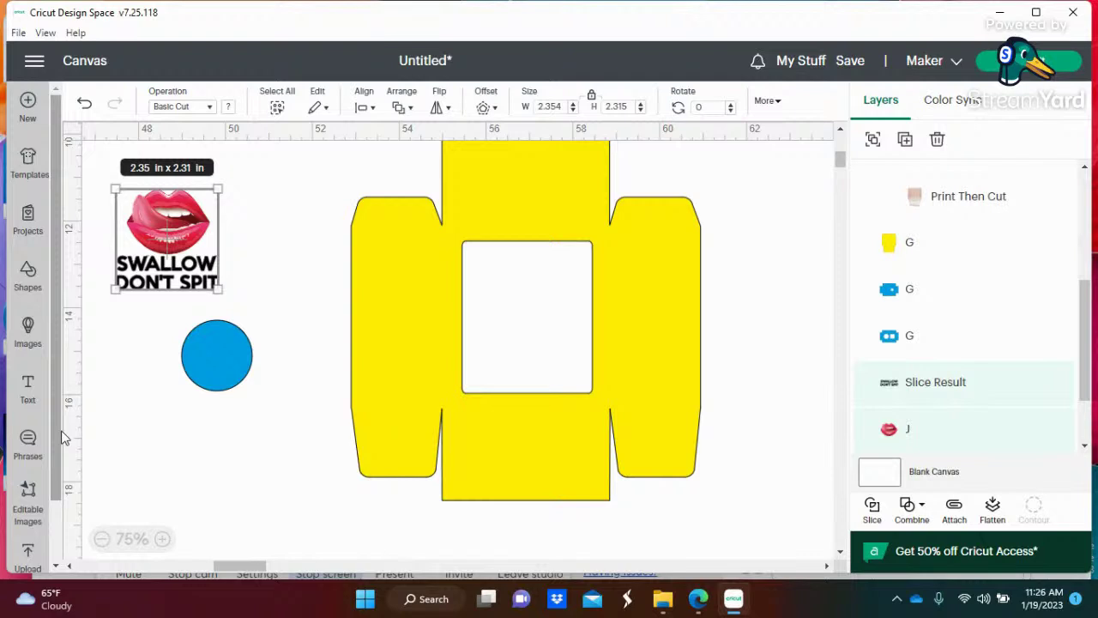
Shrink the lips and slogan to about 1.68 x 1.65 in and bring them to the front over the window's upper-left corner.
scroll(55, 430, "down", 3)
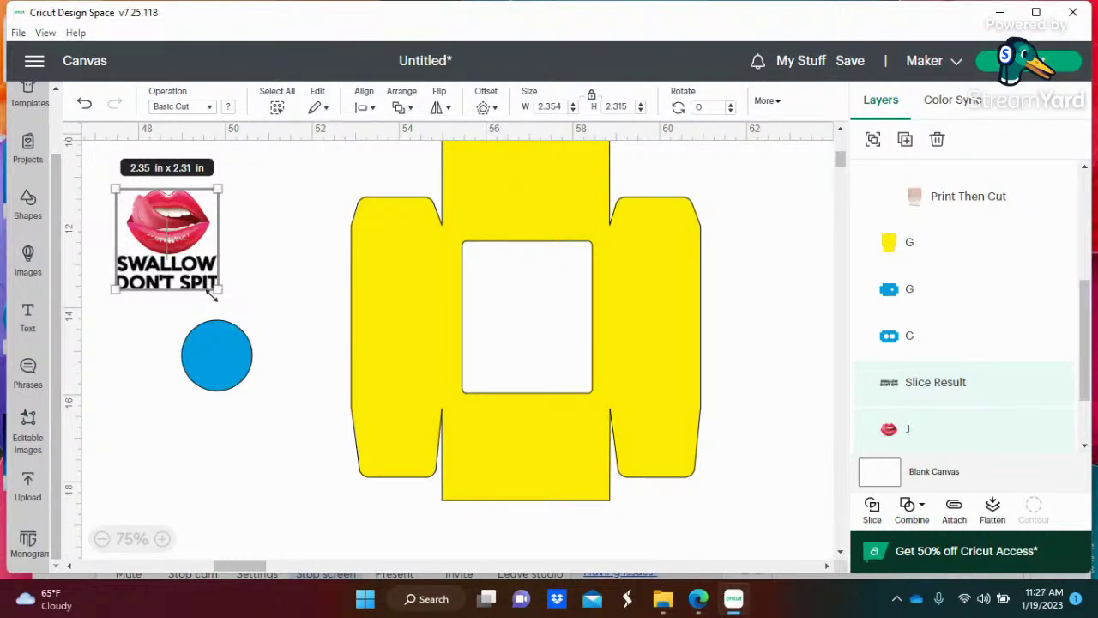
left_click_drag(218, 292, 498, 289)
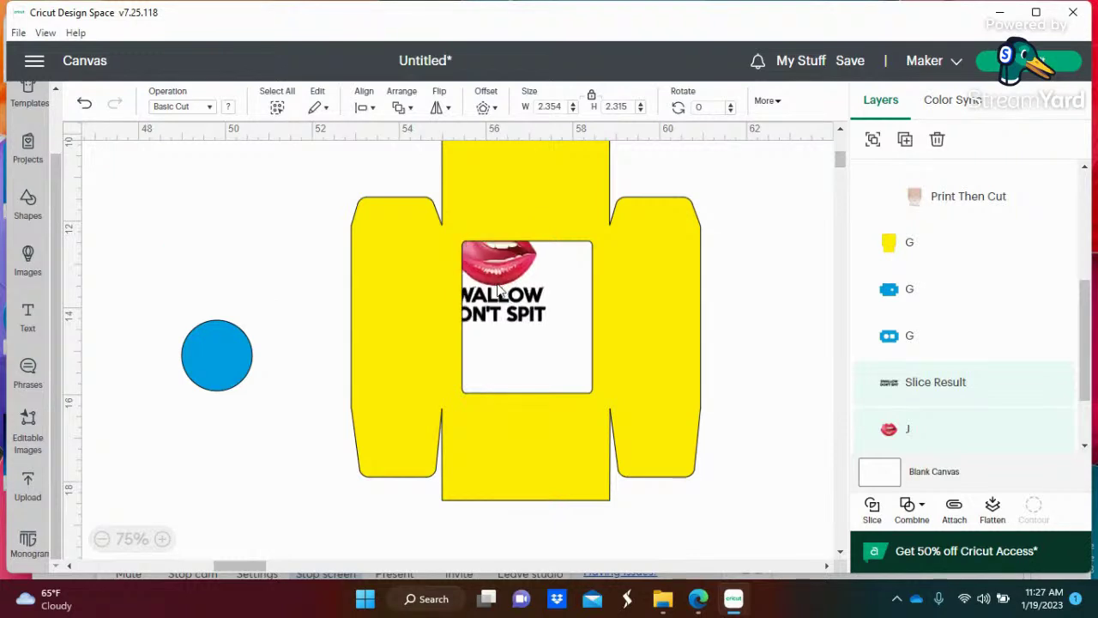
right_click(498, 292)
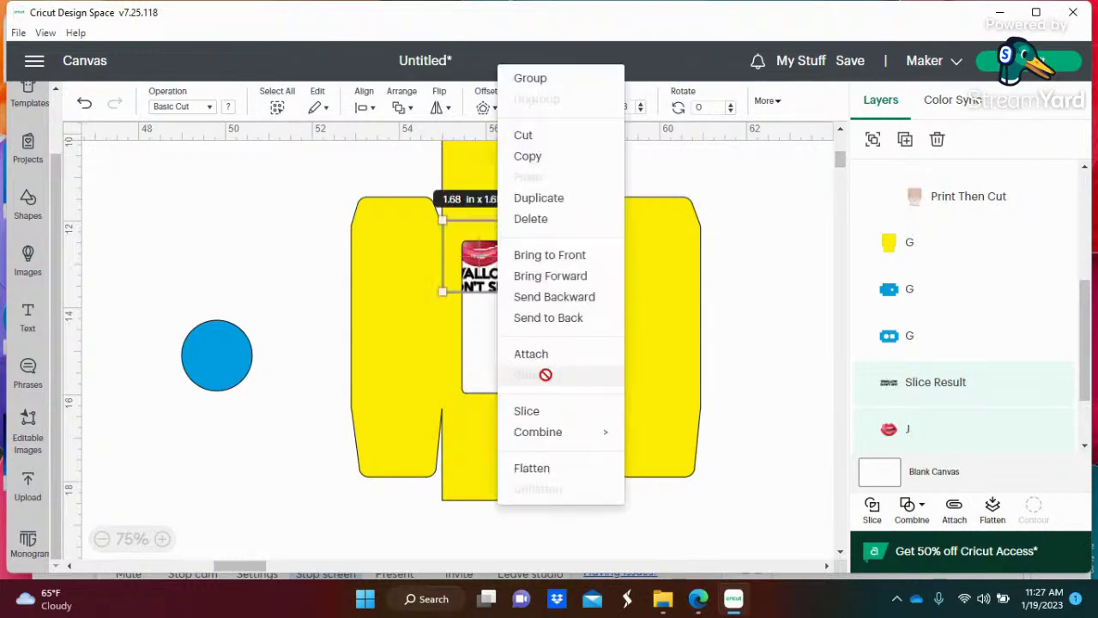
left_click(562, 261)
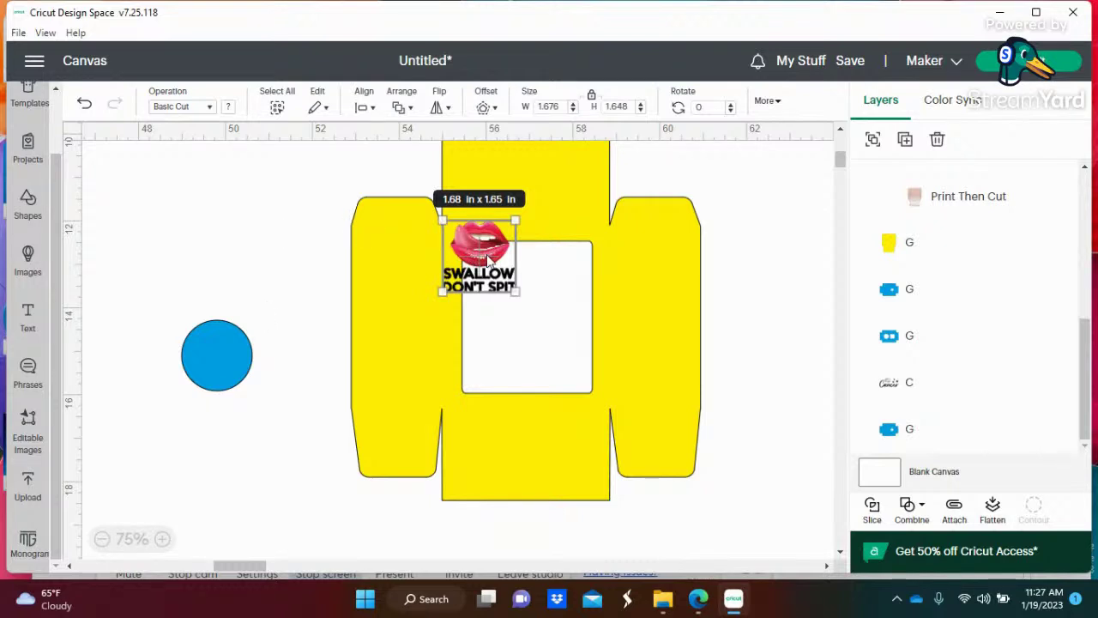
left_click_drag(489, 262, 501, 255)
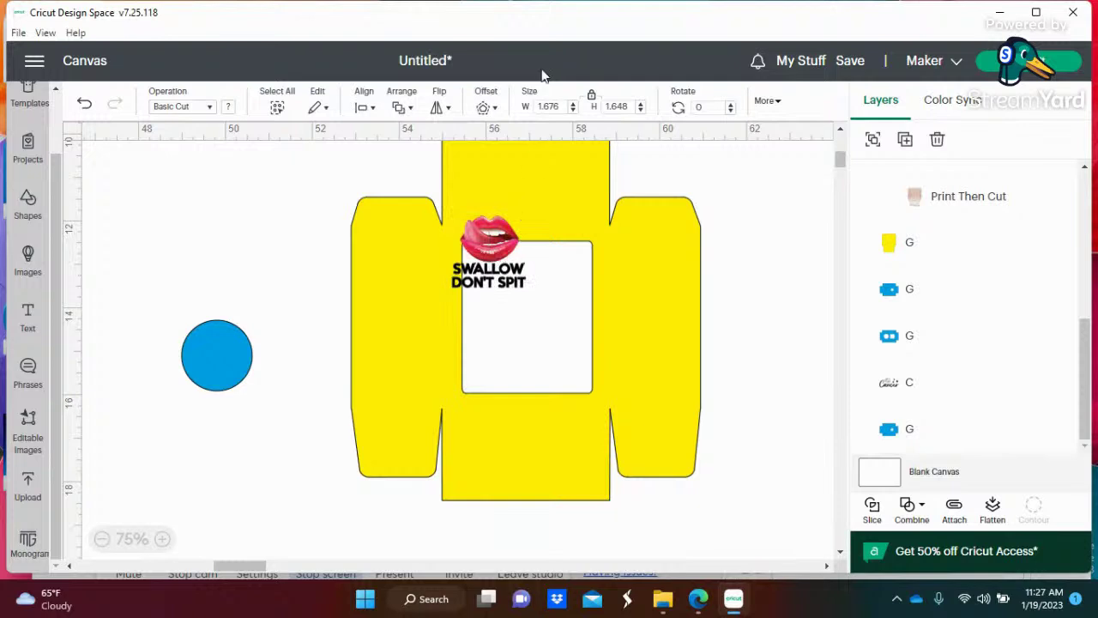
Select the yellow template together with the lips and slogan and move them just below the blue circle.
left_click(494, 112)
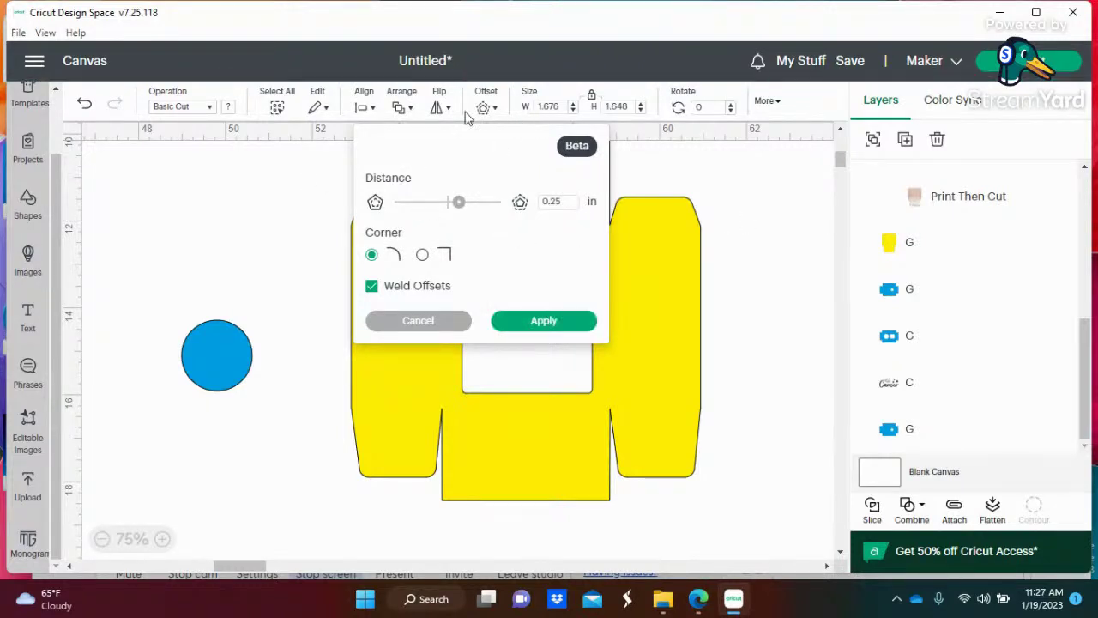
left_click(493, 112)
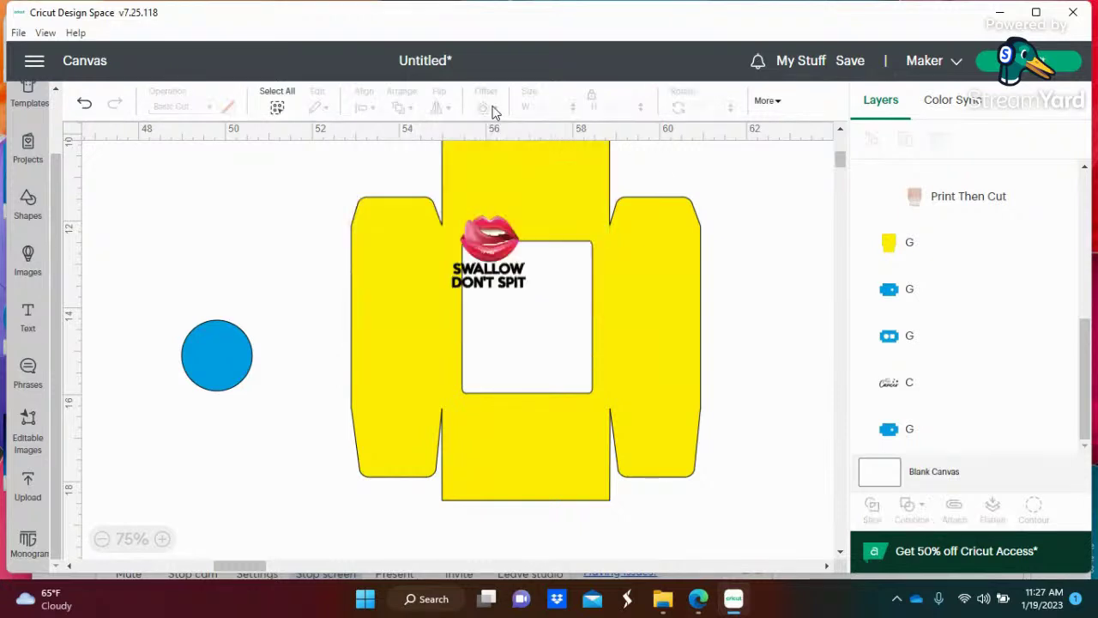
left_click_drag(779, 199, 301, 436)
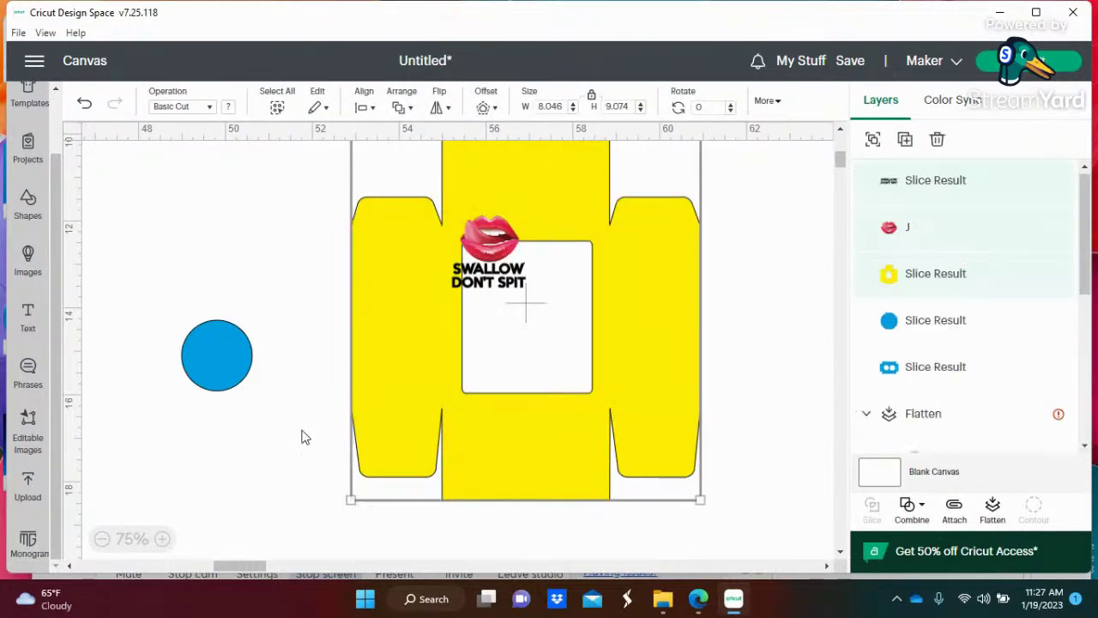
left_click(102, 540)
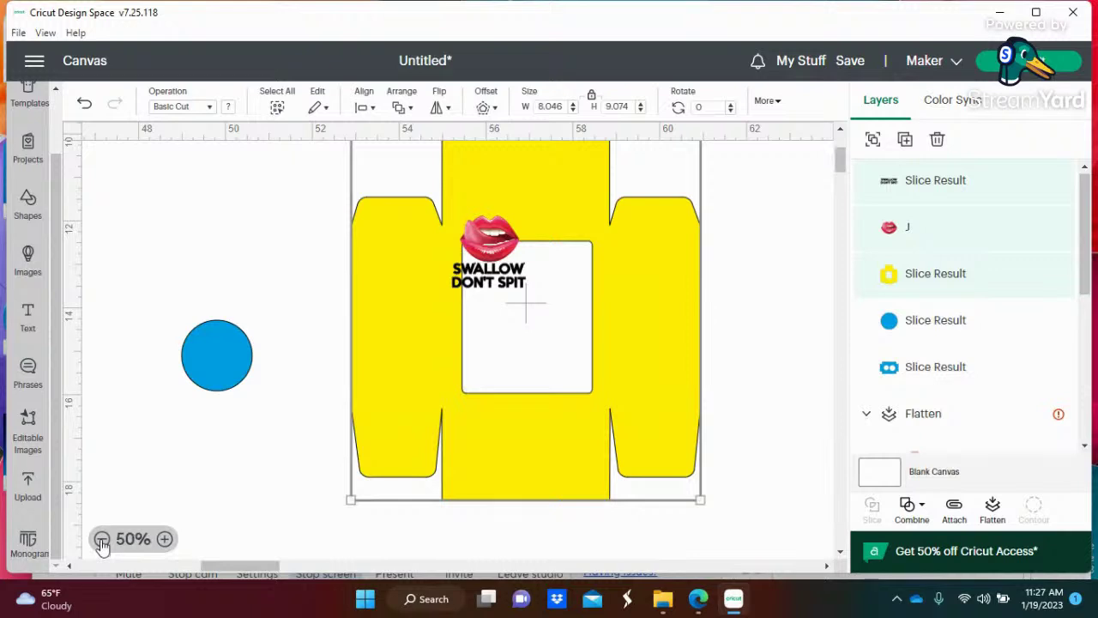
left_click(101, 541)
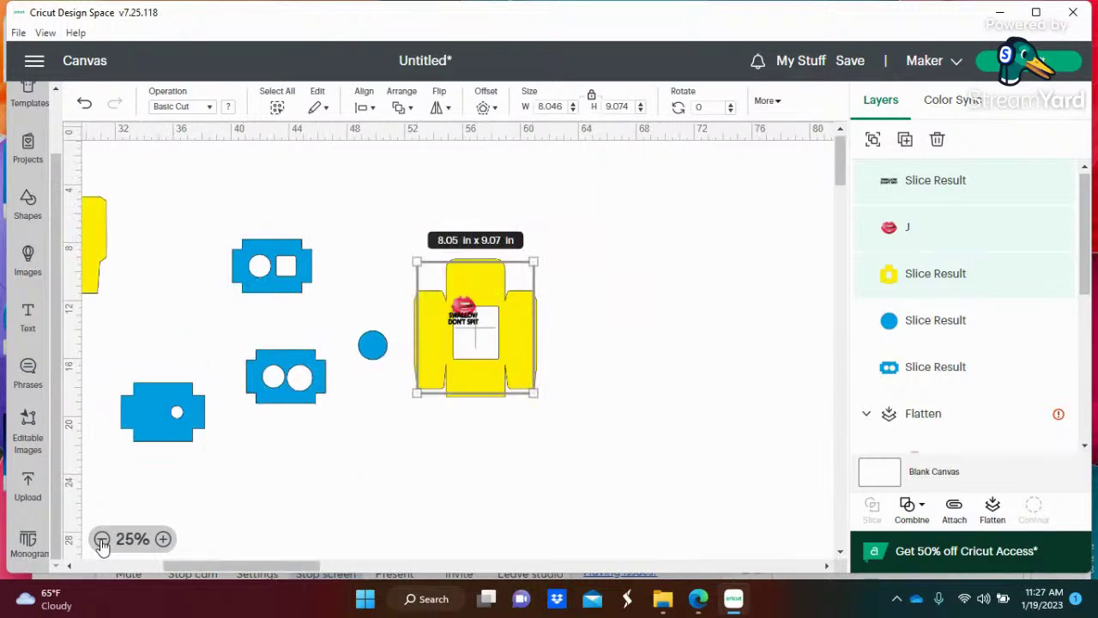
left_click_drag(473, 360, 391, 472)
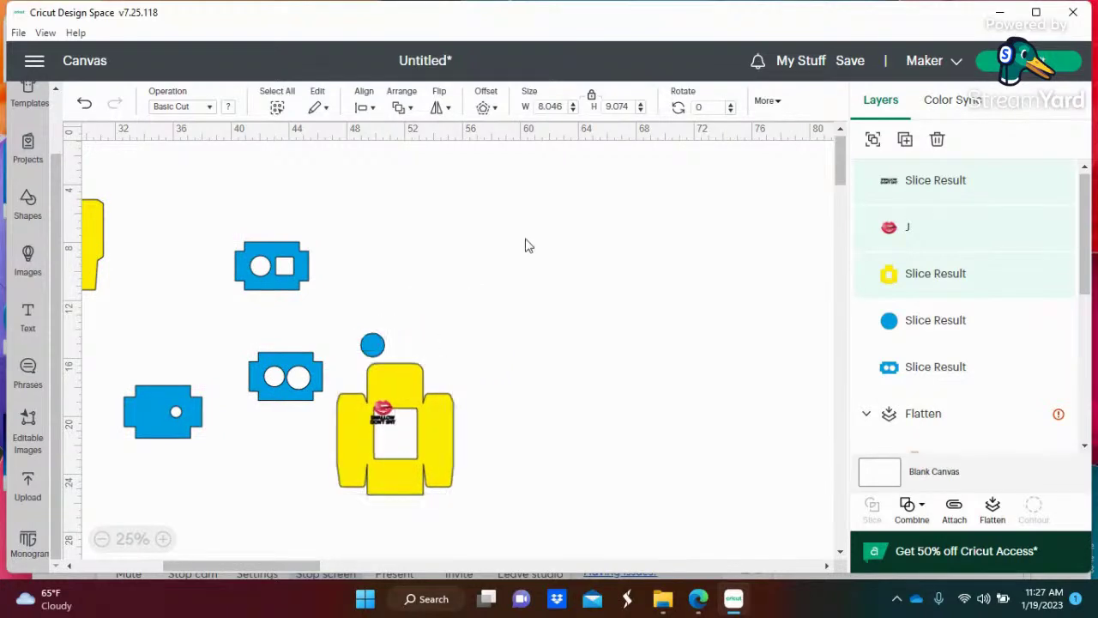
left_click(164, 538)
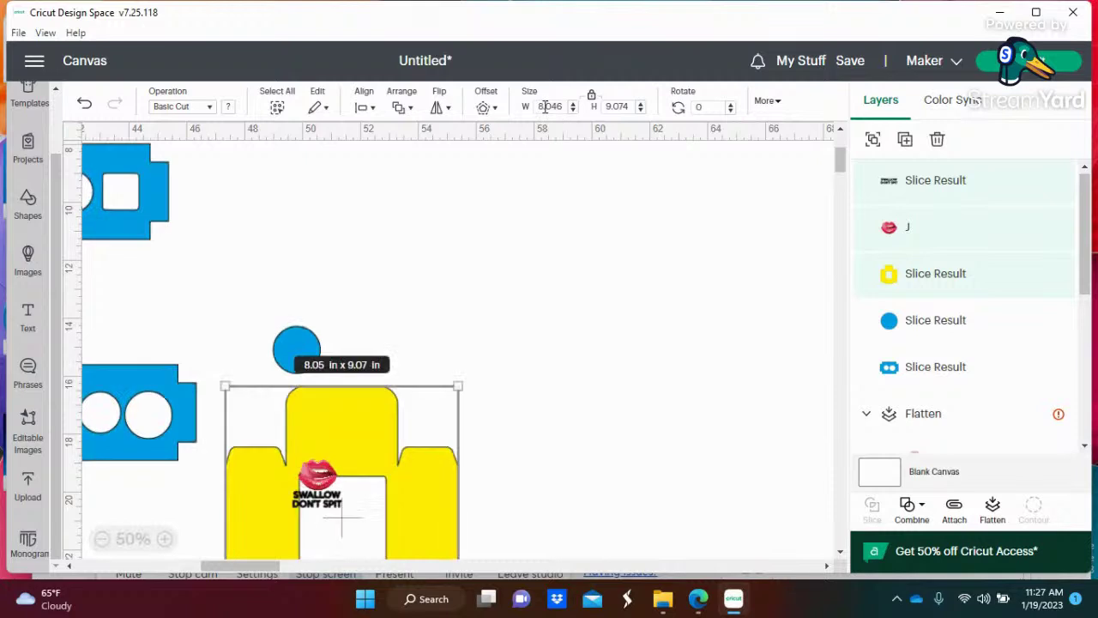
left_click(562, 227)
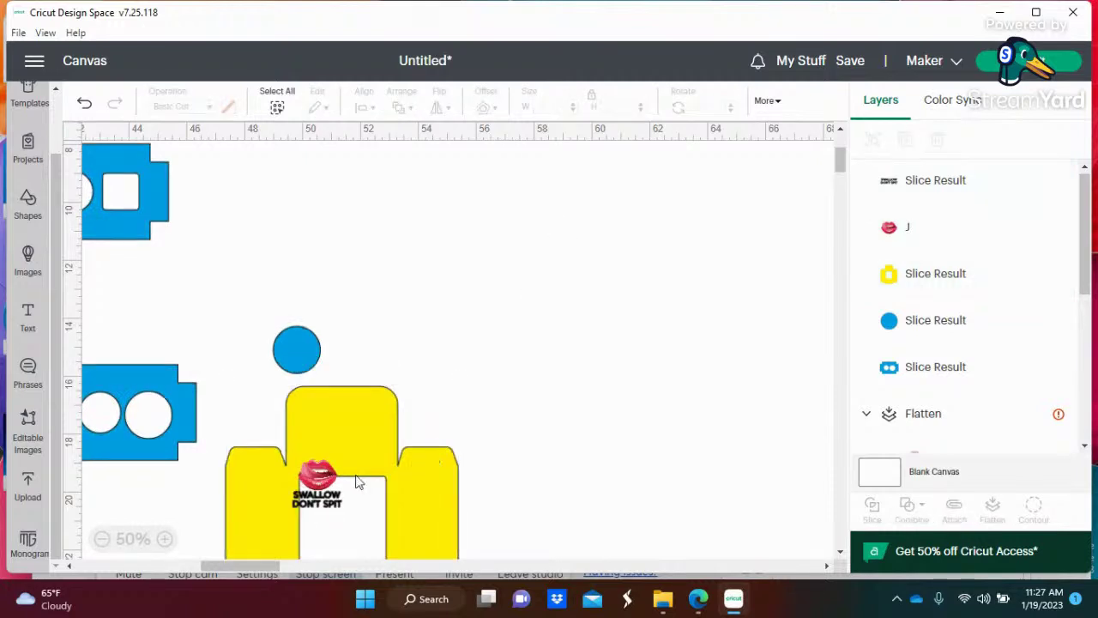
Select the slogan and lips together and add a welded, rounded-corner offset of 0.111 in around them.
left_click(338, 508)
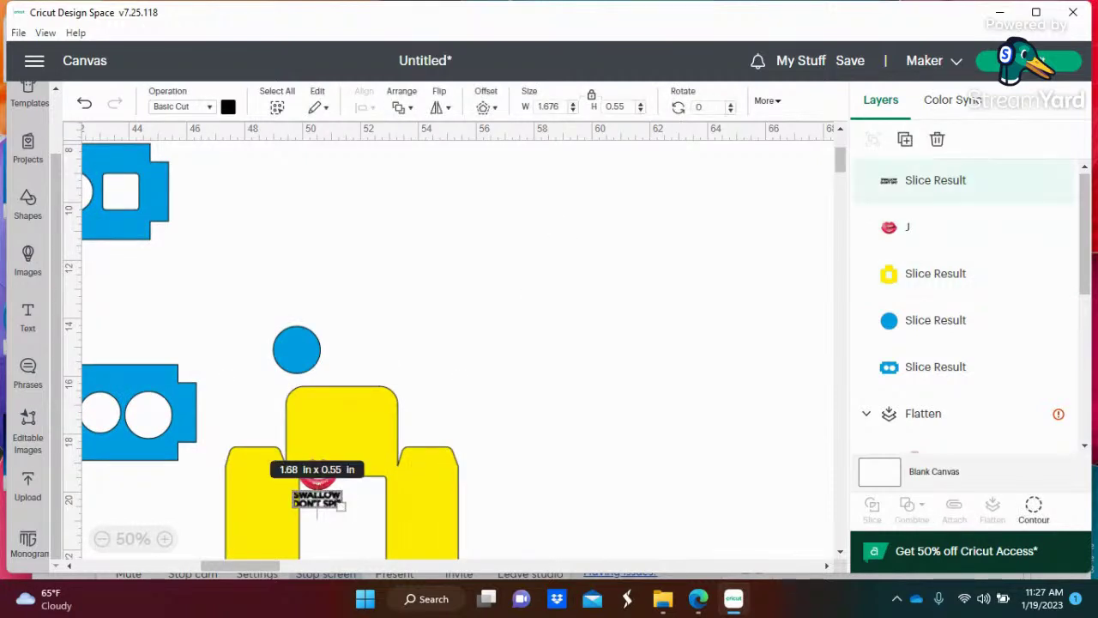
left_click(340, 489, "shift")
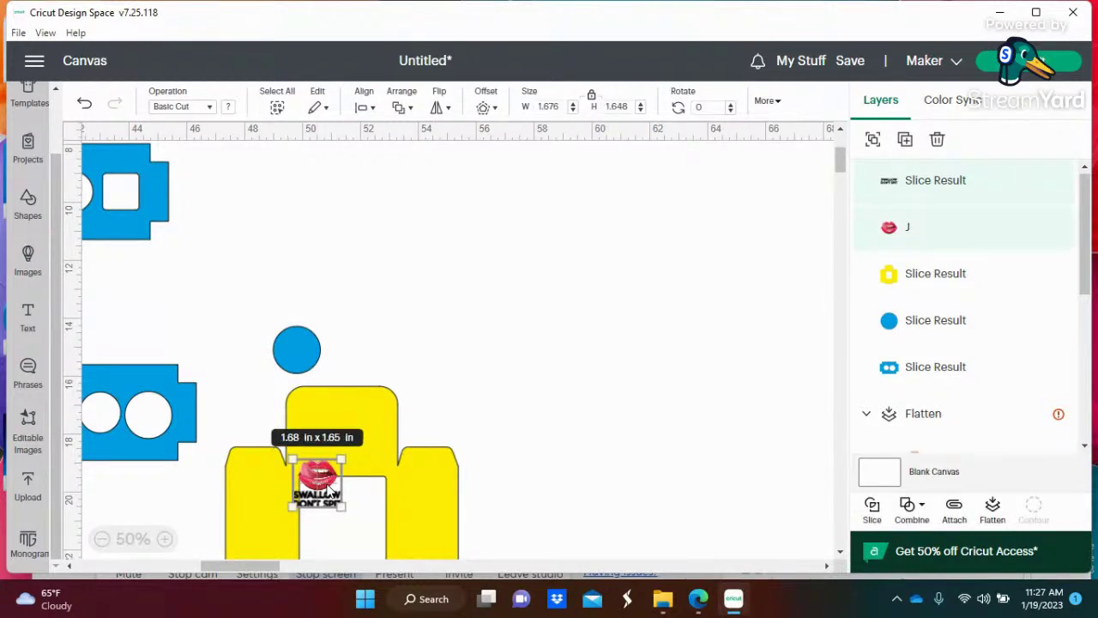
left_click(496, 110)
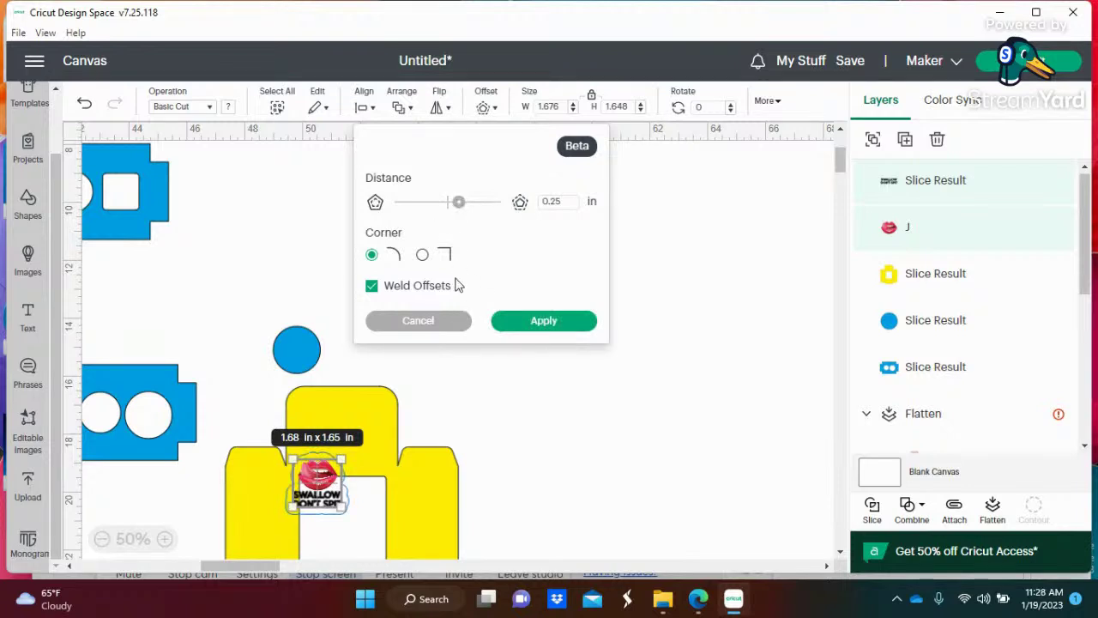
left_click_drag(458, 203, 457, 214)
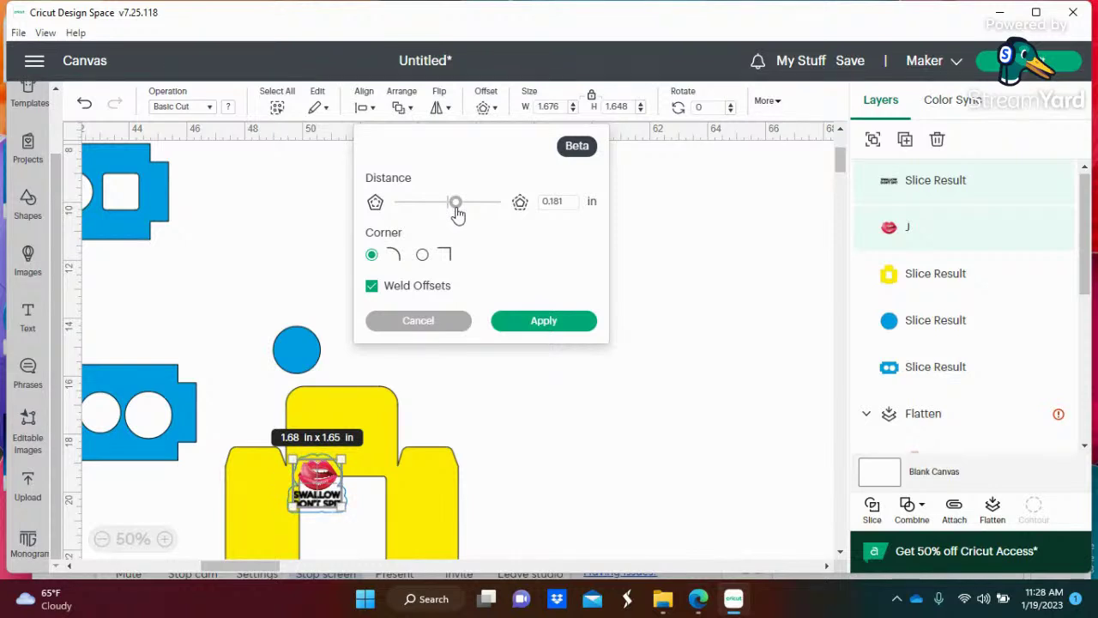
left_click_drag(457, 214, 453, 216)
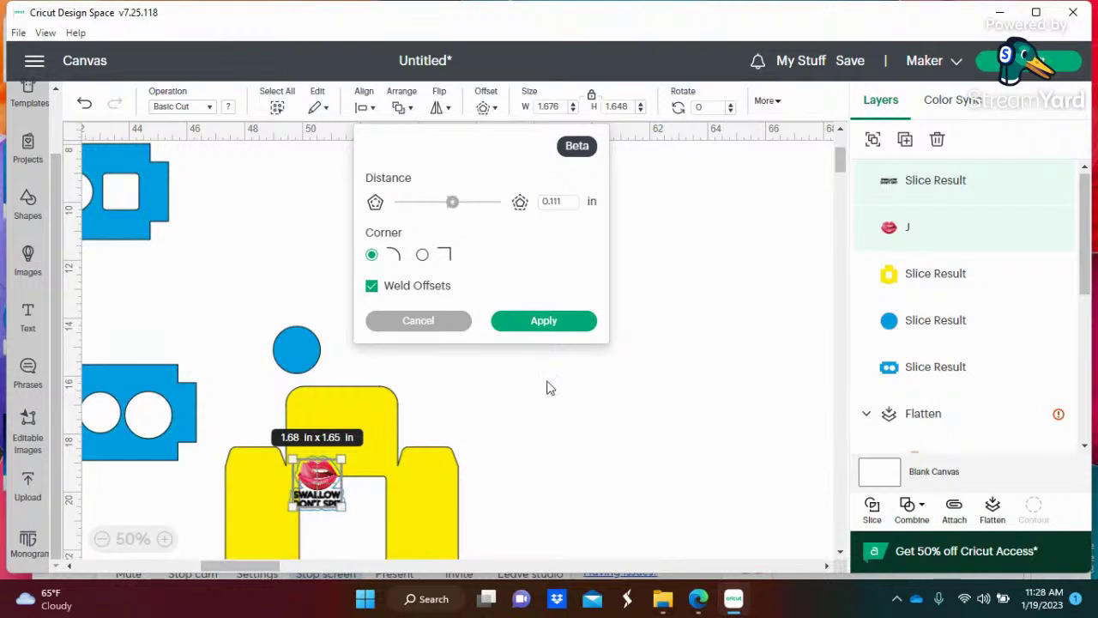
left_click(529, 328)
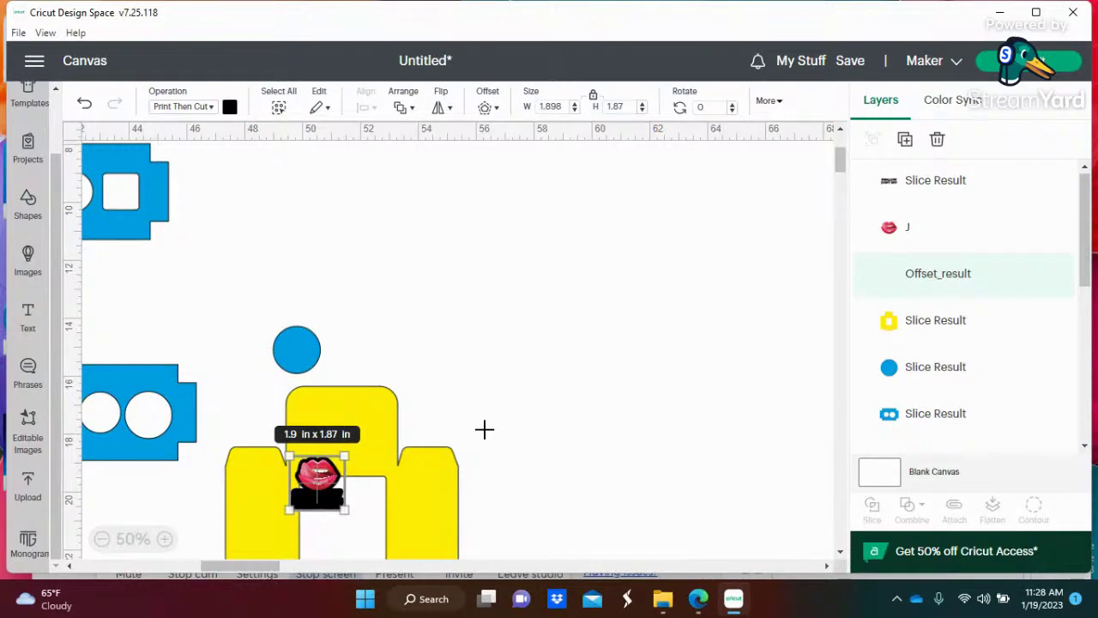
Select the template, its graphics and the blue circle and move them together into open canvas space.
left_click_drag(504, 365, 283, 553)
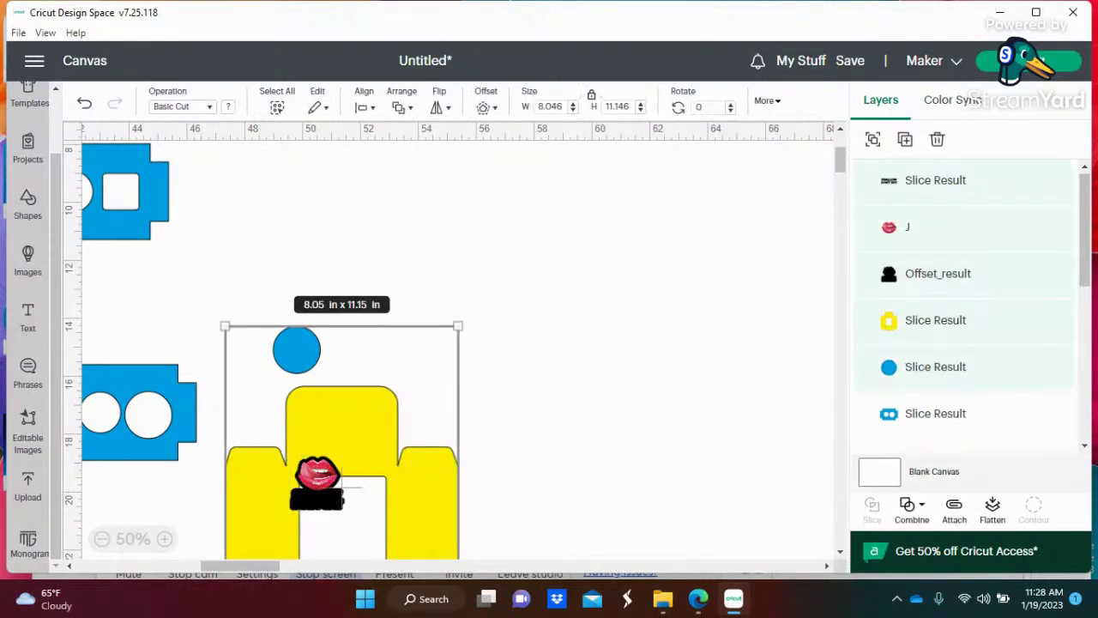
left_click_drag(402, 466, 545, 317)
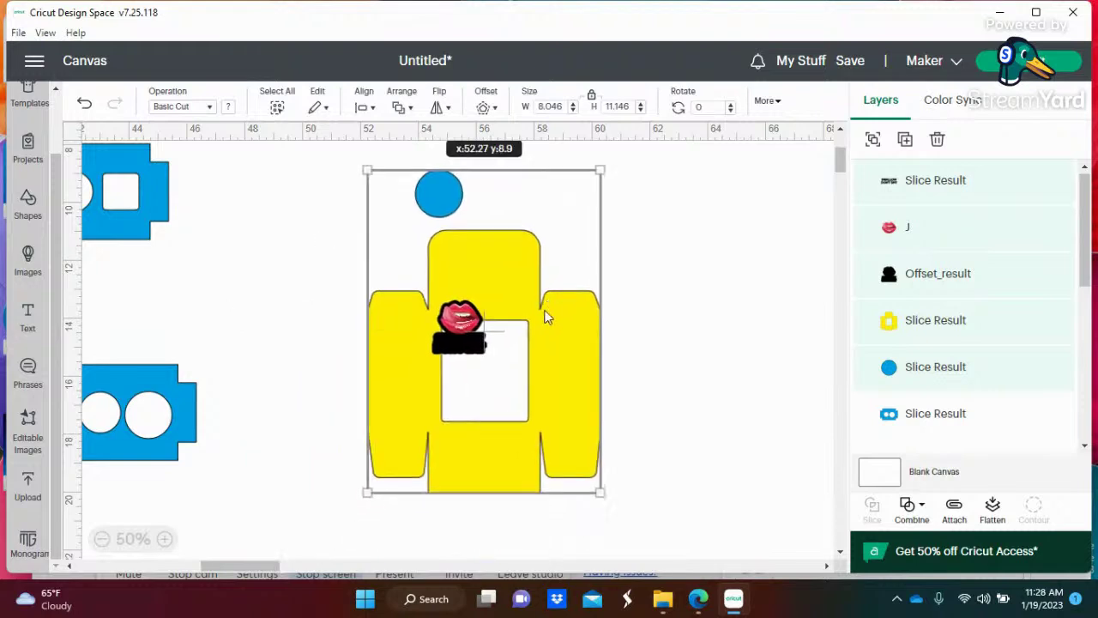
left_click(163, 539)
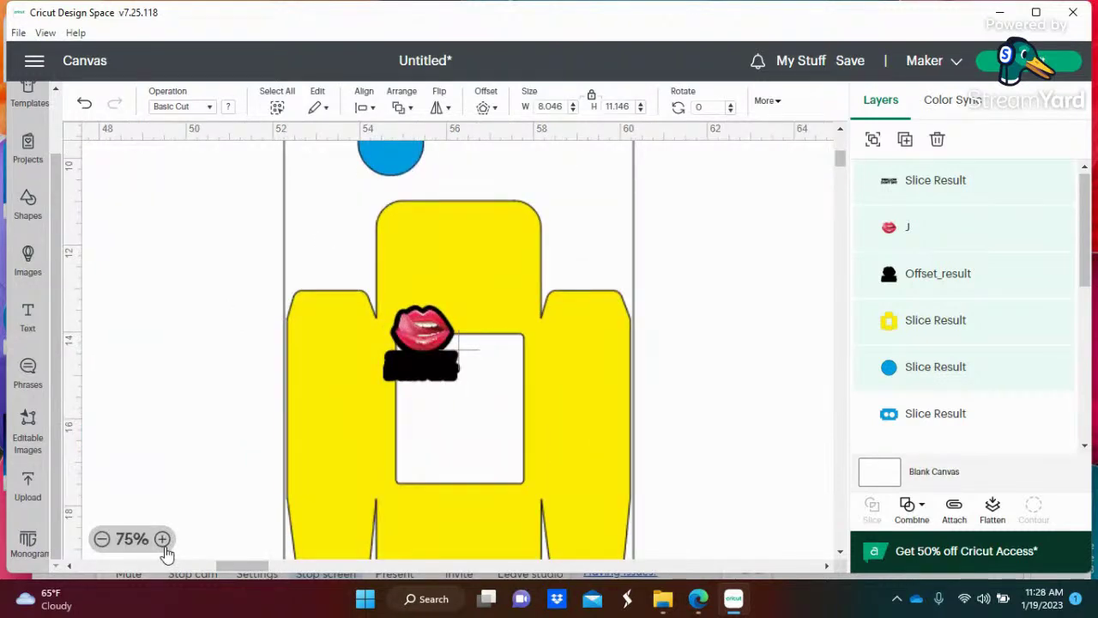
left_click(163, 538)
left_click(760, 400)
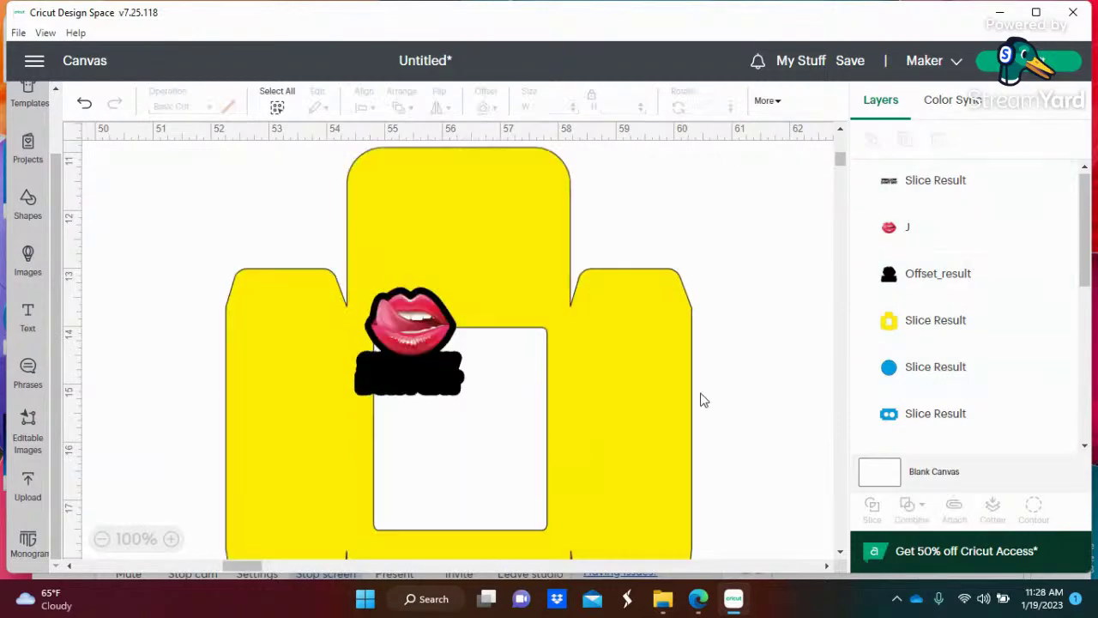
Recolor the "SWALLOW DON'T SPIT" slogan red so it stands out from the black offset.
left_click(459, 393)
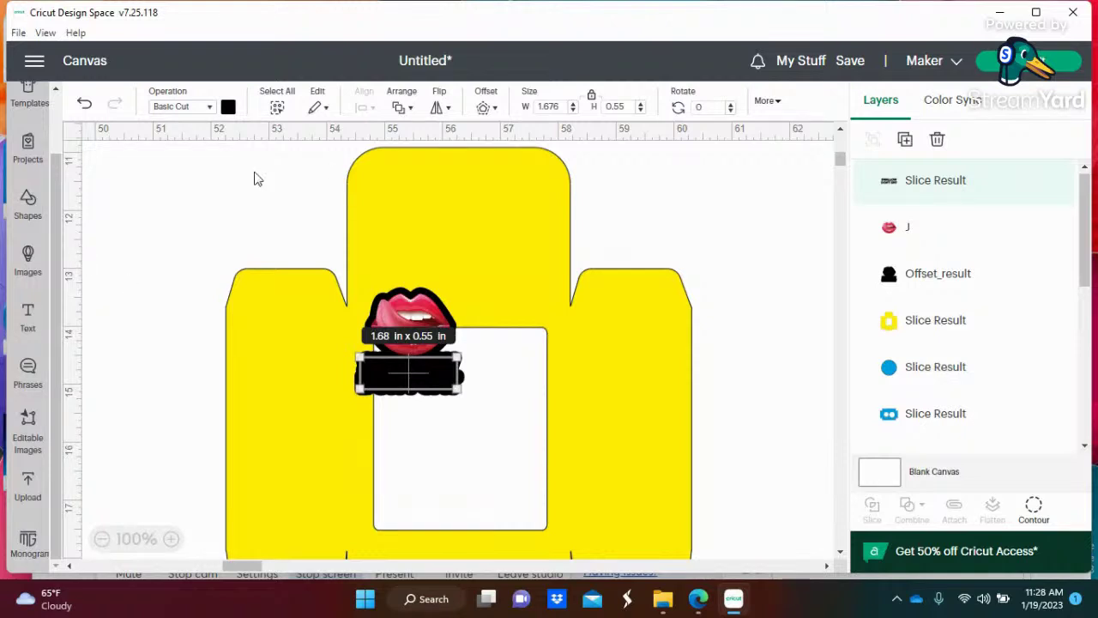
left_click(228, 108)
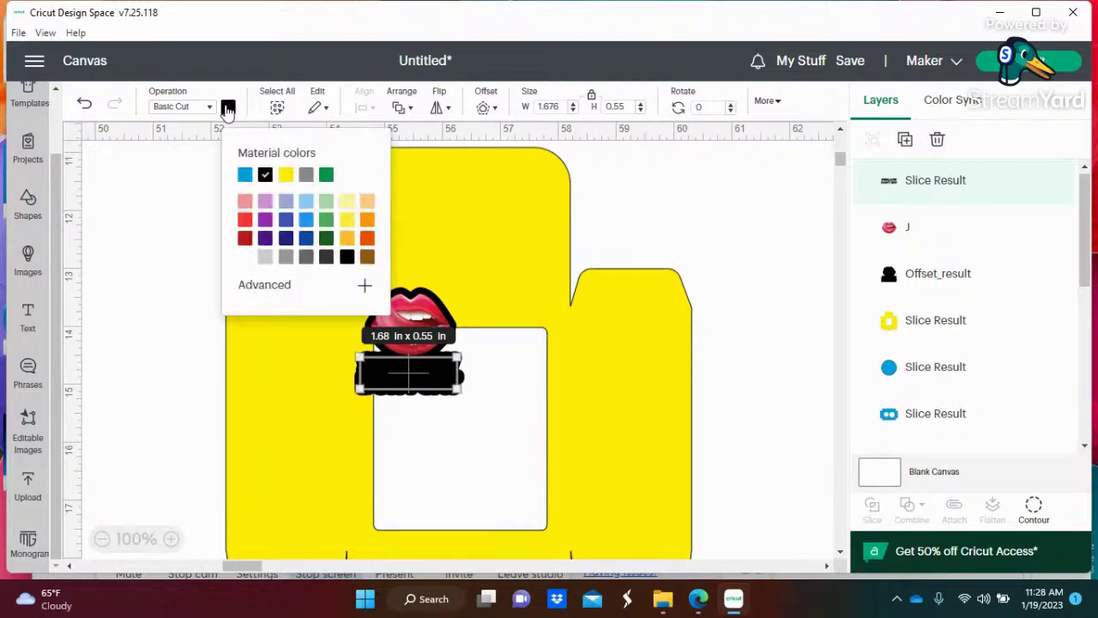
left_click(246, 221)
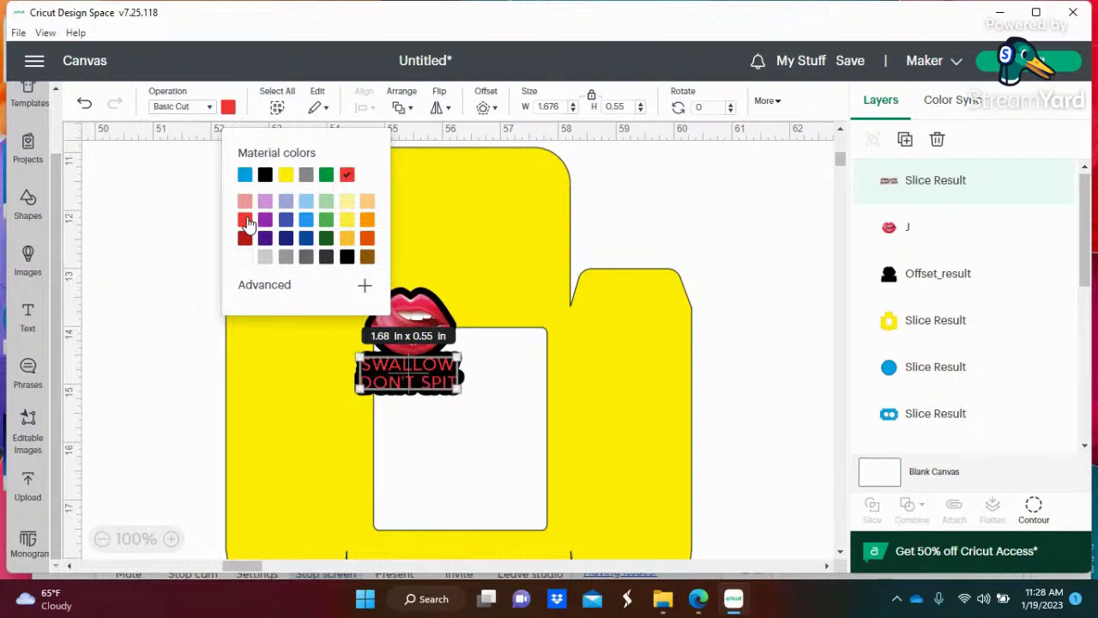
left_click(774, 193)
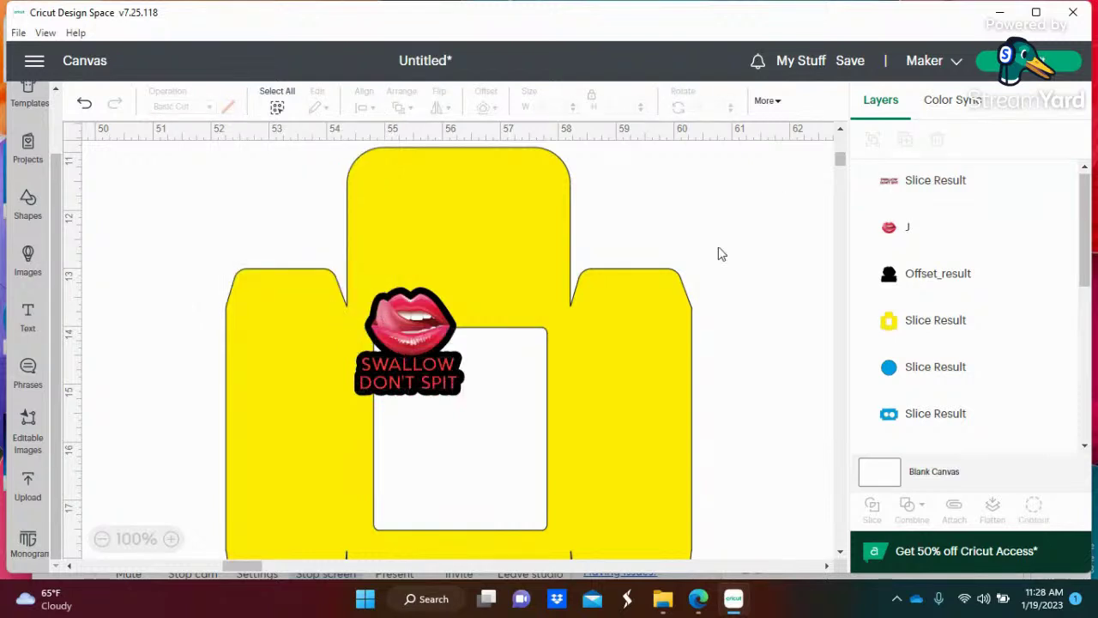
Attach the slogan and lips to each other and move them off the template into the space beside it.
left_click(443, 393)
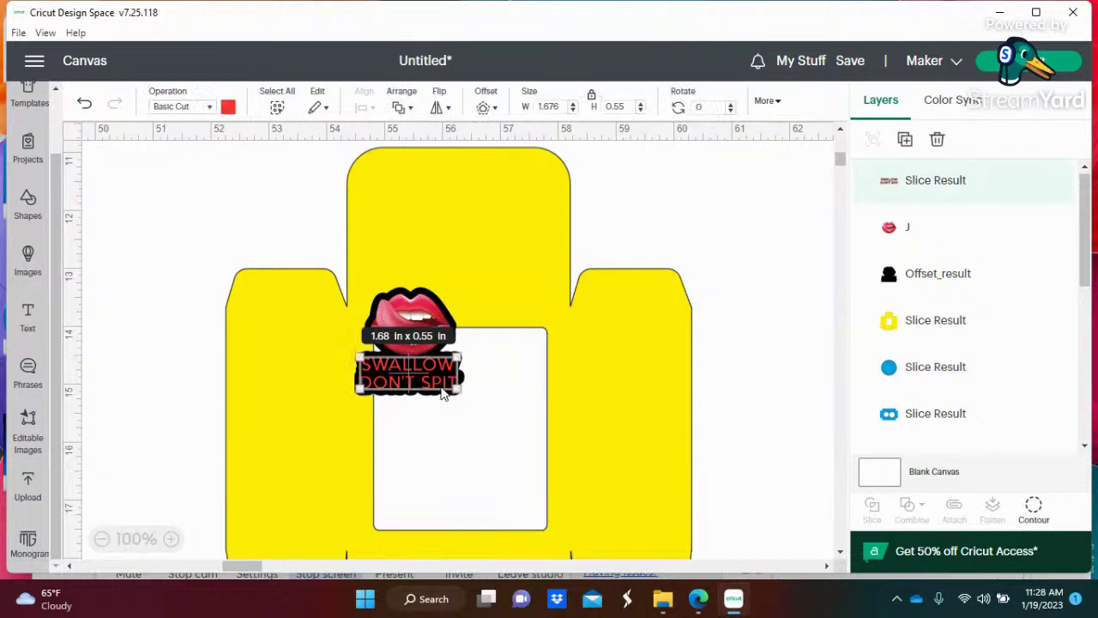
left_click(431, 316, "shift")
right_click(432, 316)
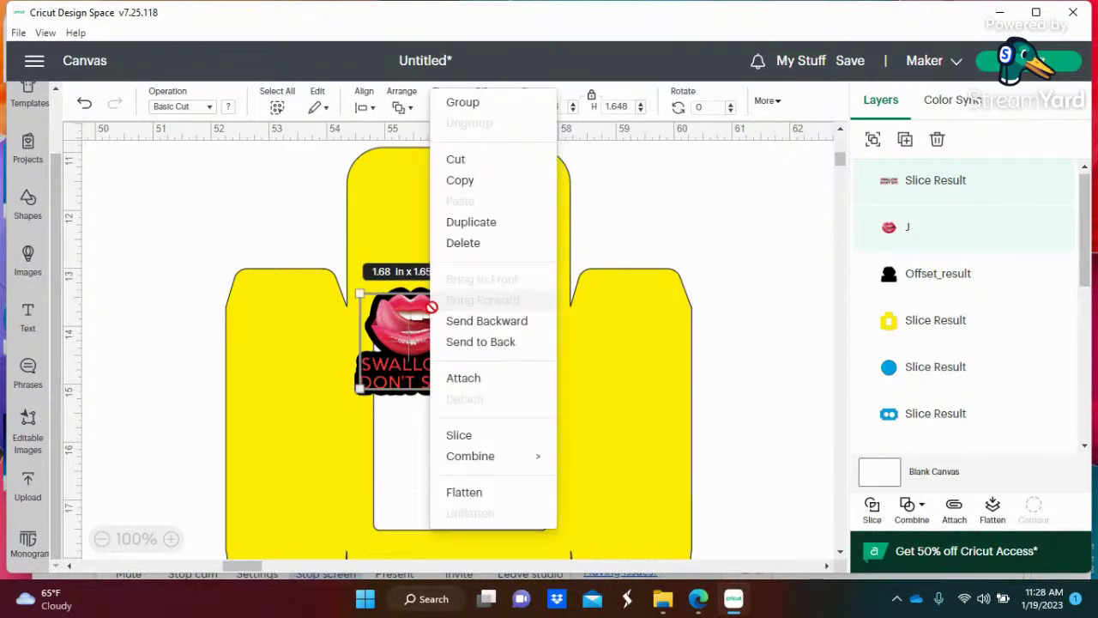
left_click(460, 382)
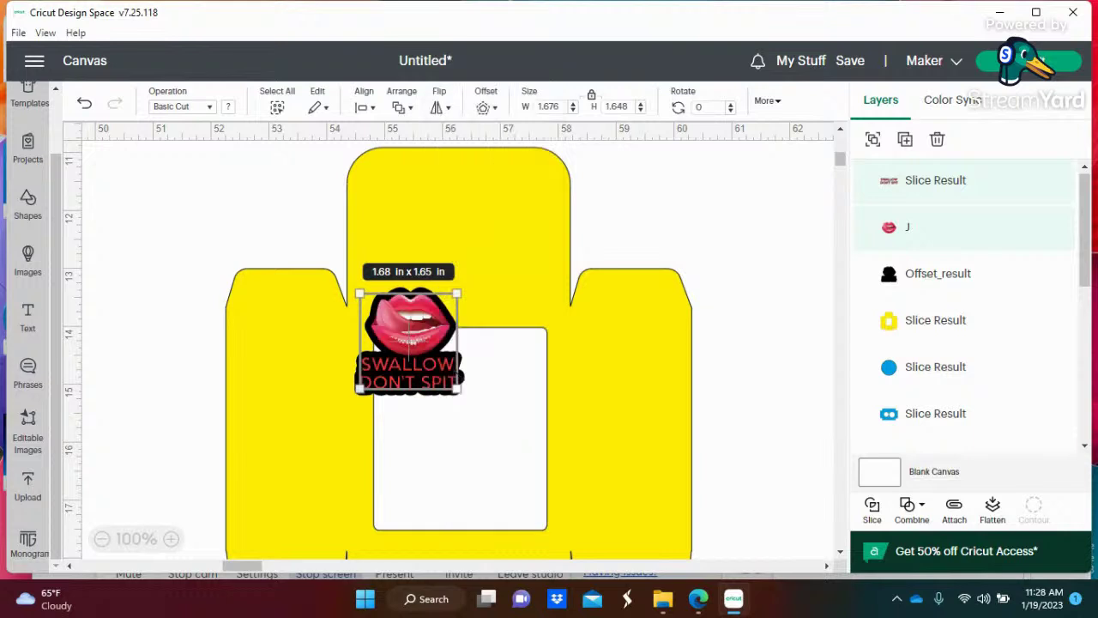
left_click_drag(412, 364, 138, 269)
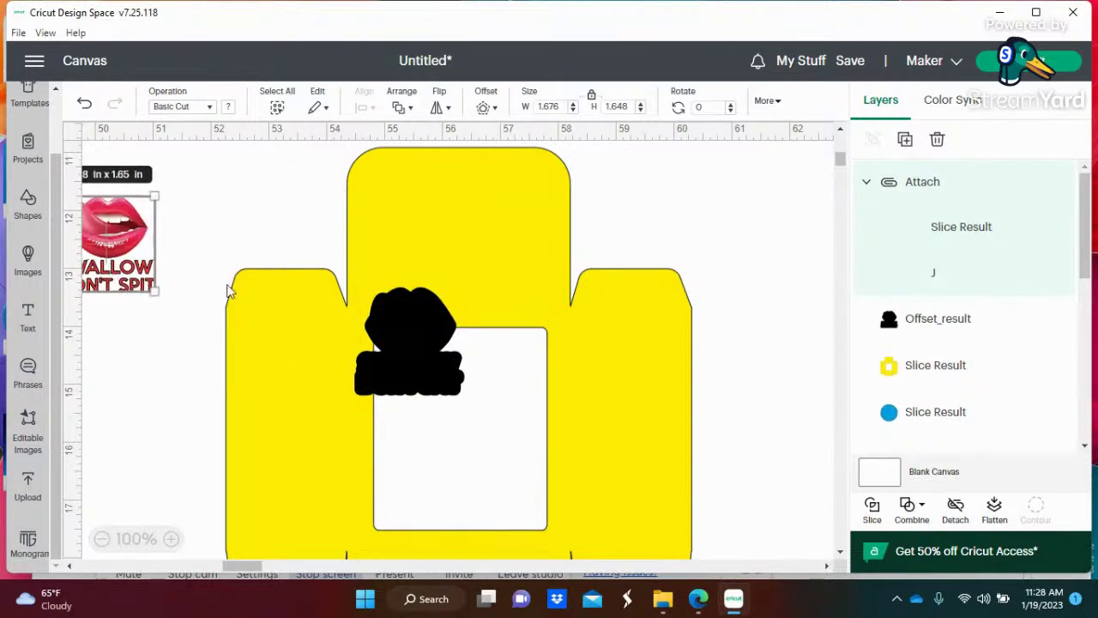
Shift the black offset shape slightly left, to about x 54.26, y 13.32, over the window's upper-left corner.
left_click_drag(434, 377, 423, 375)
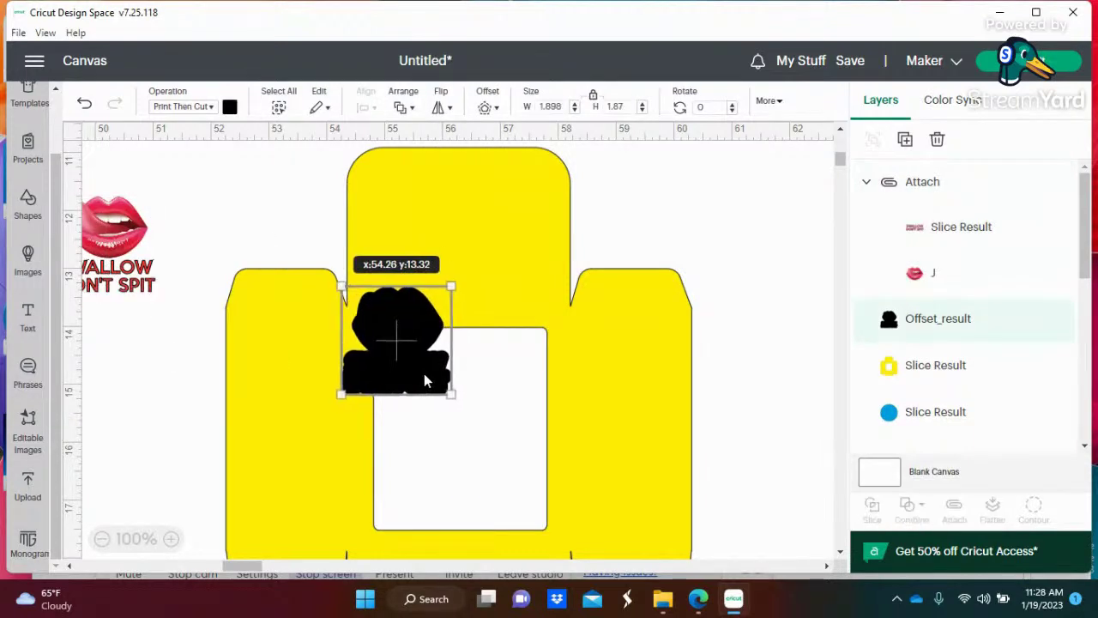
left_click_drag(774, 185, 474, 439)
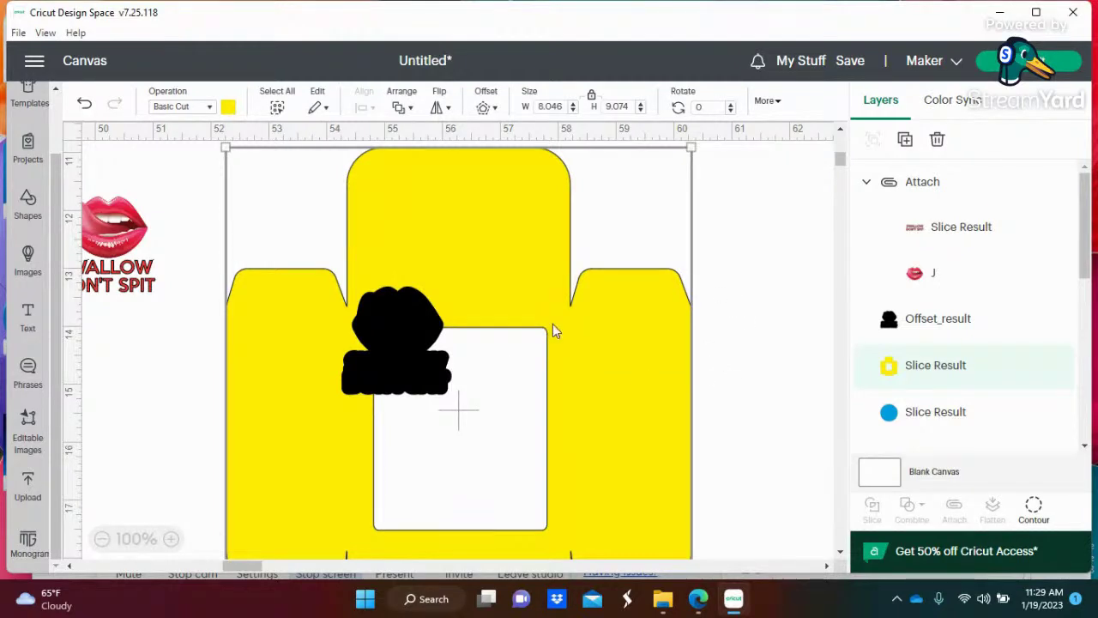
left_click(102, 539)
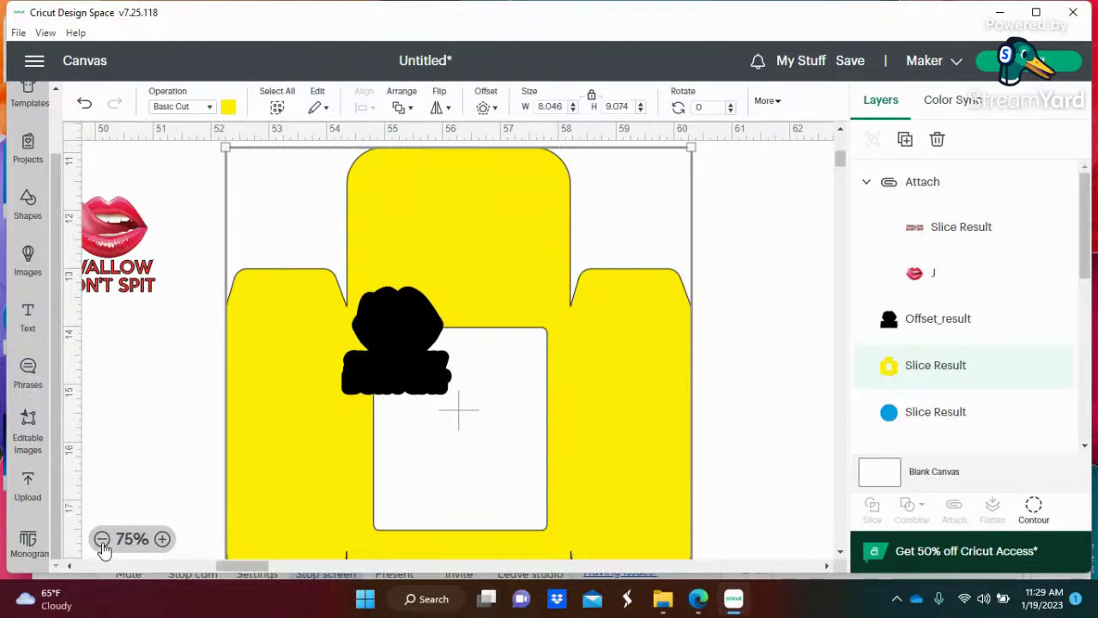
left_click(102, 539)
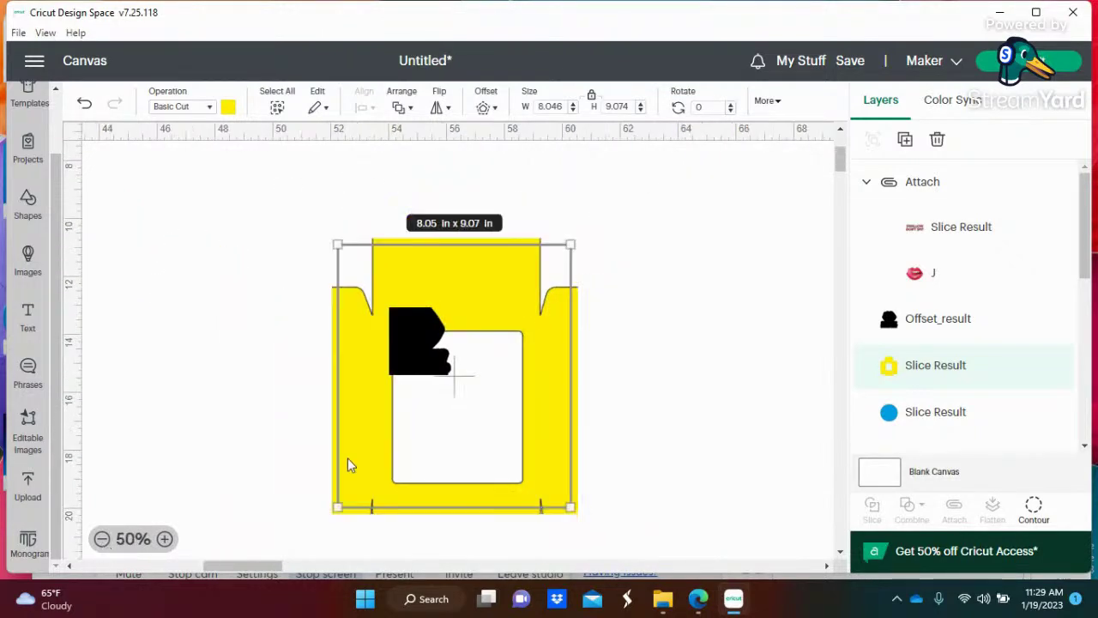
left_click(672, 403)
Select the black offset shape together with the yellow template and weld them into one piece.
left_click(435, 350)
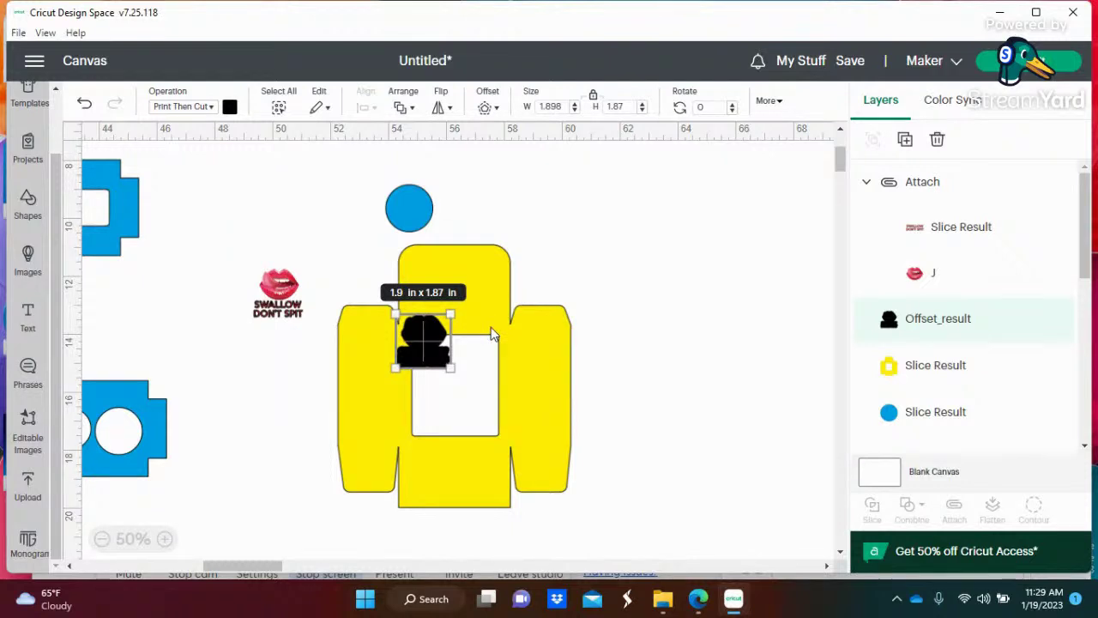
left_click(491, 327, "shift")
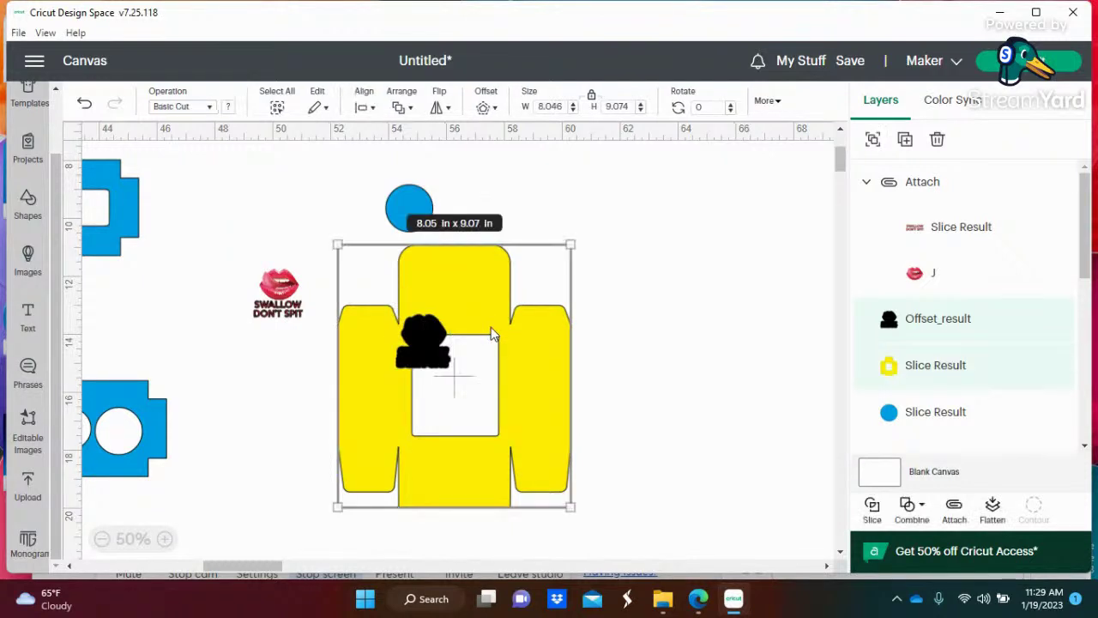
left_click(921, 506)
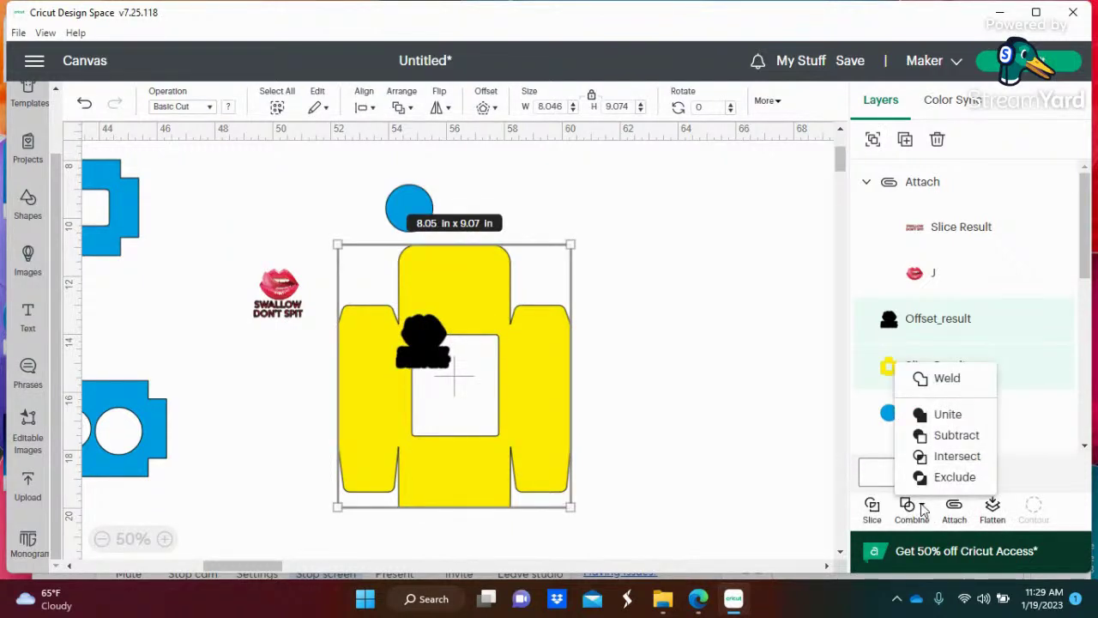
left_click(944, 379)
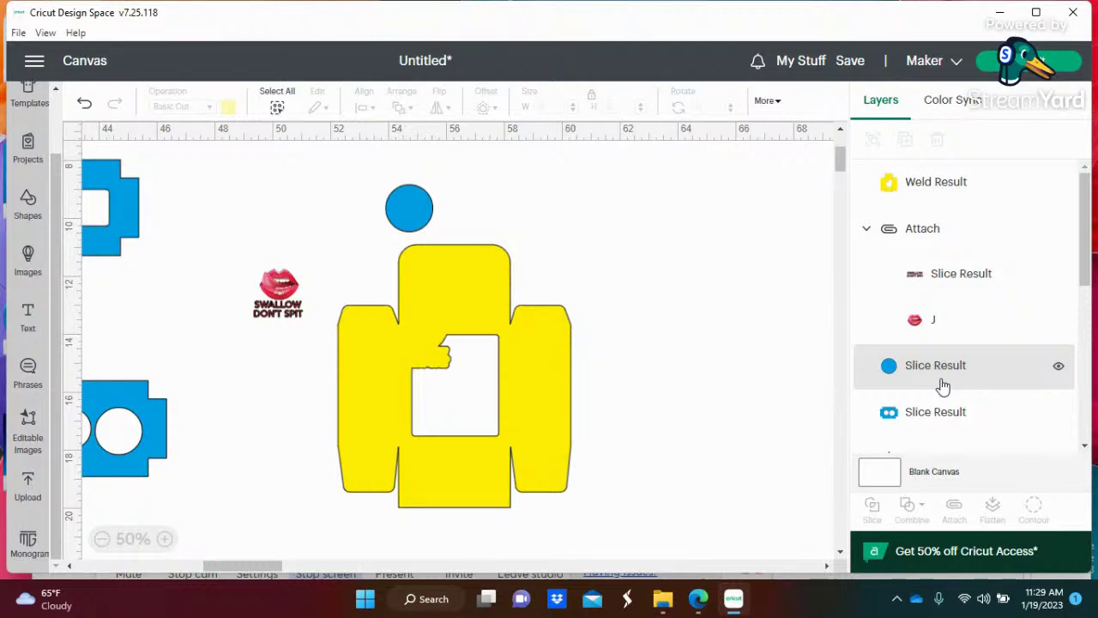
Move the attached lips and slogan onto the welded shape at the window's upper-left corner and send the yellow template backward behind them.
left_click_drag(276, 295, 418, 343)
left_click(418, 342)
right_click(418, 342)
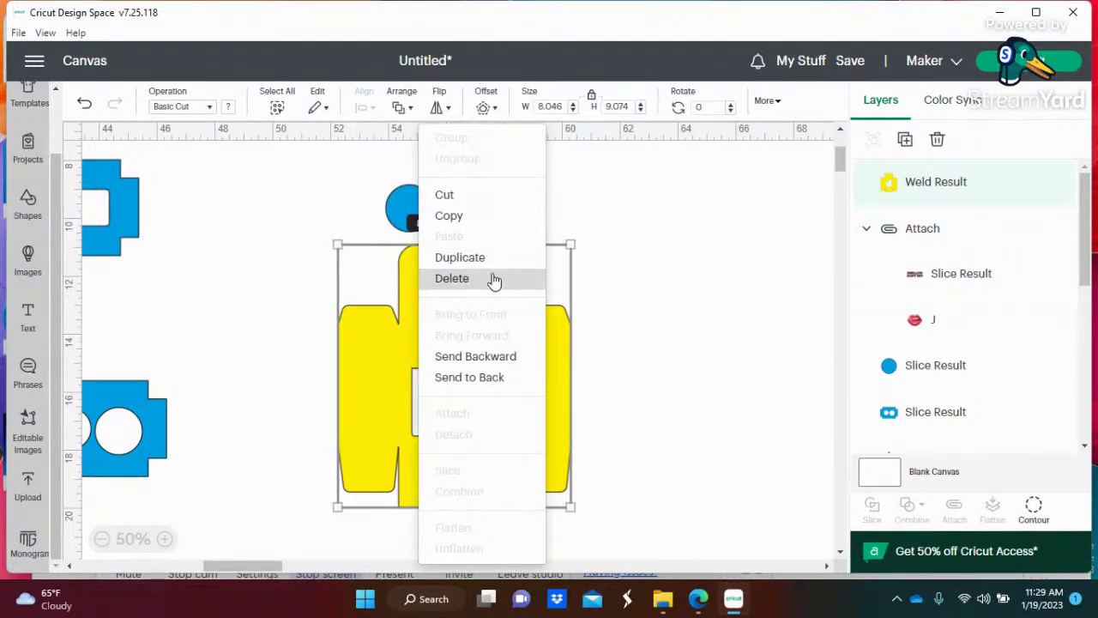
left_click(495, 365)
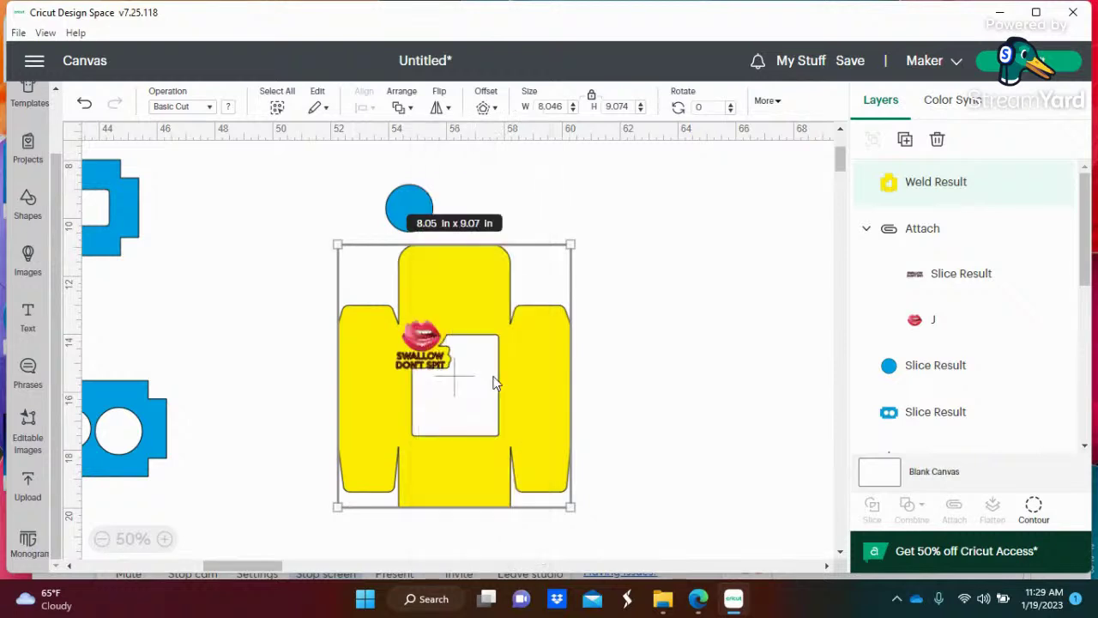
left_click(652, 347)
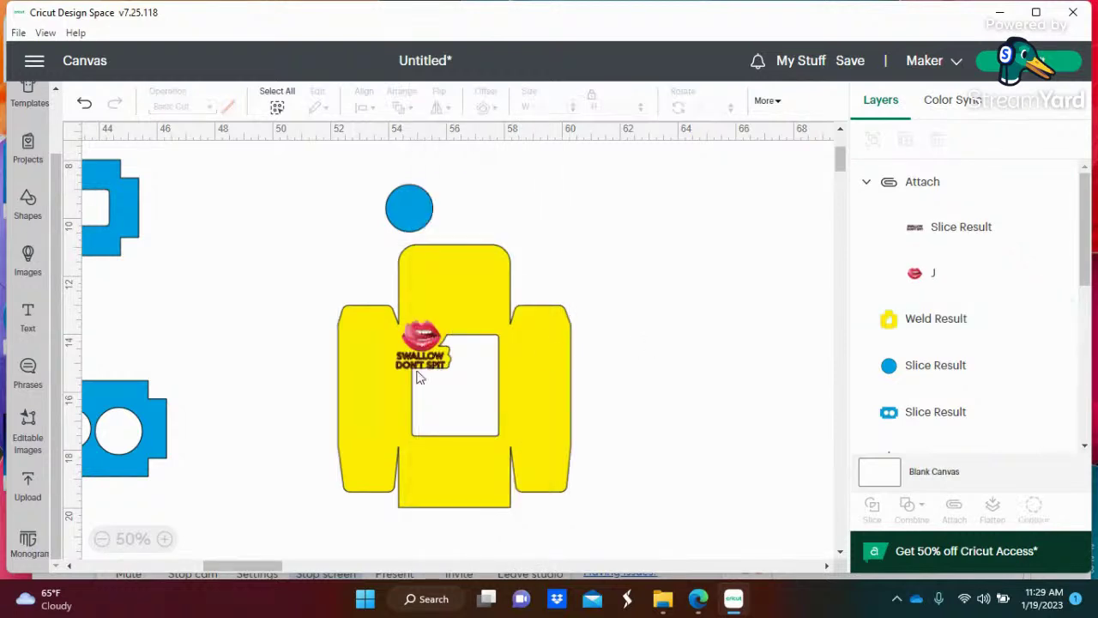
Nudge the attached lips and slogan up and to the right to fit the welded offset outline at the window corner.
left_click_drag(418, 365, 419, 361)
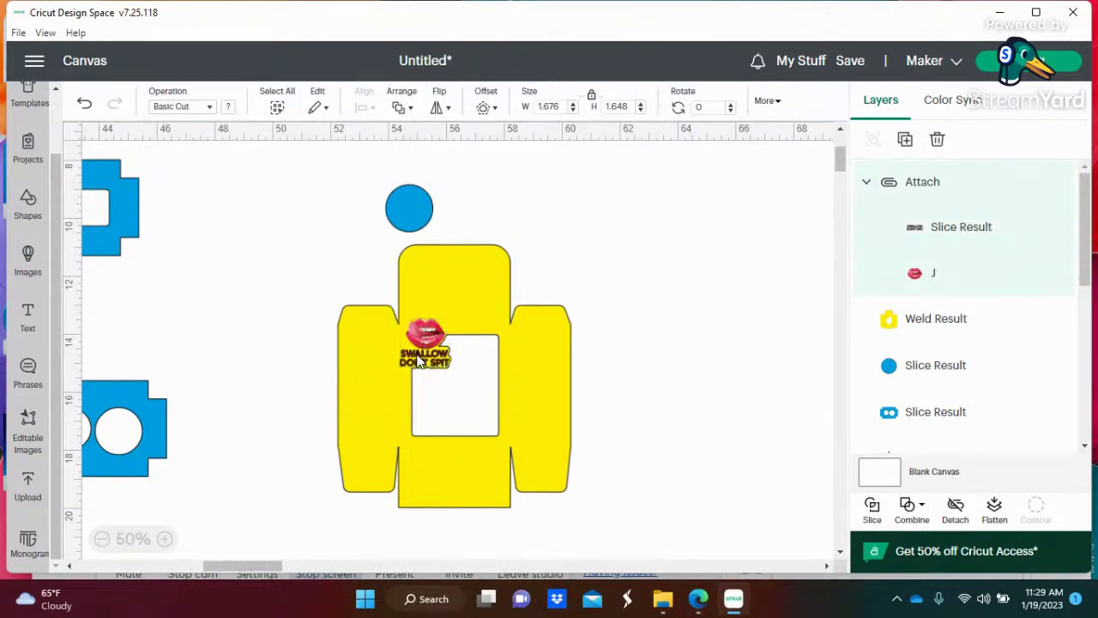
left_click(660, 334)
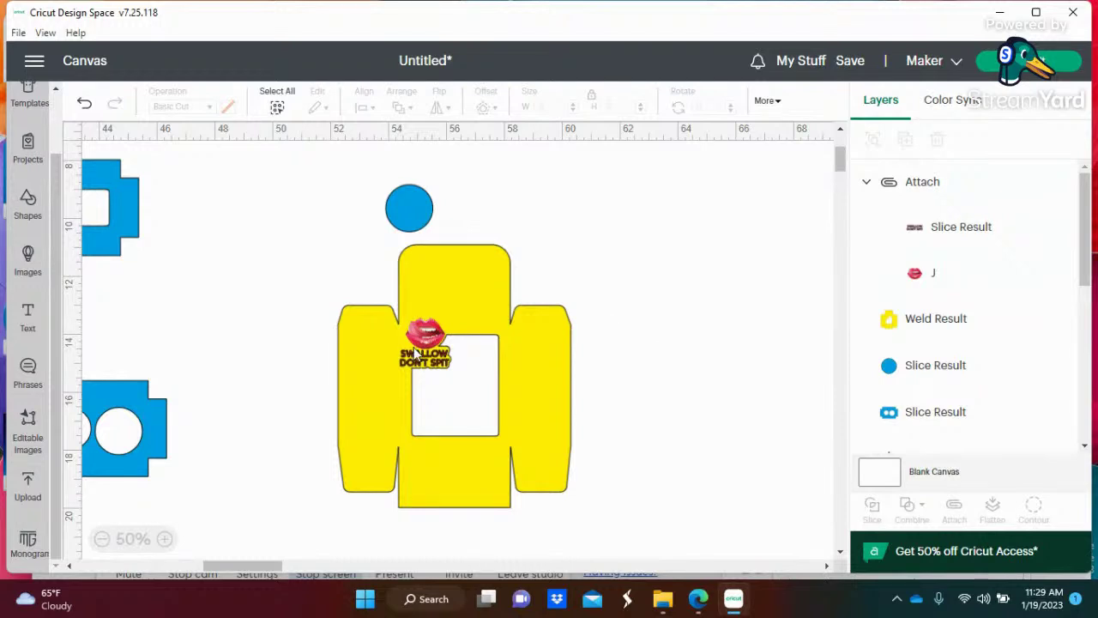
left_click_drag(419, 356, 419, 352)
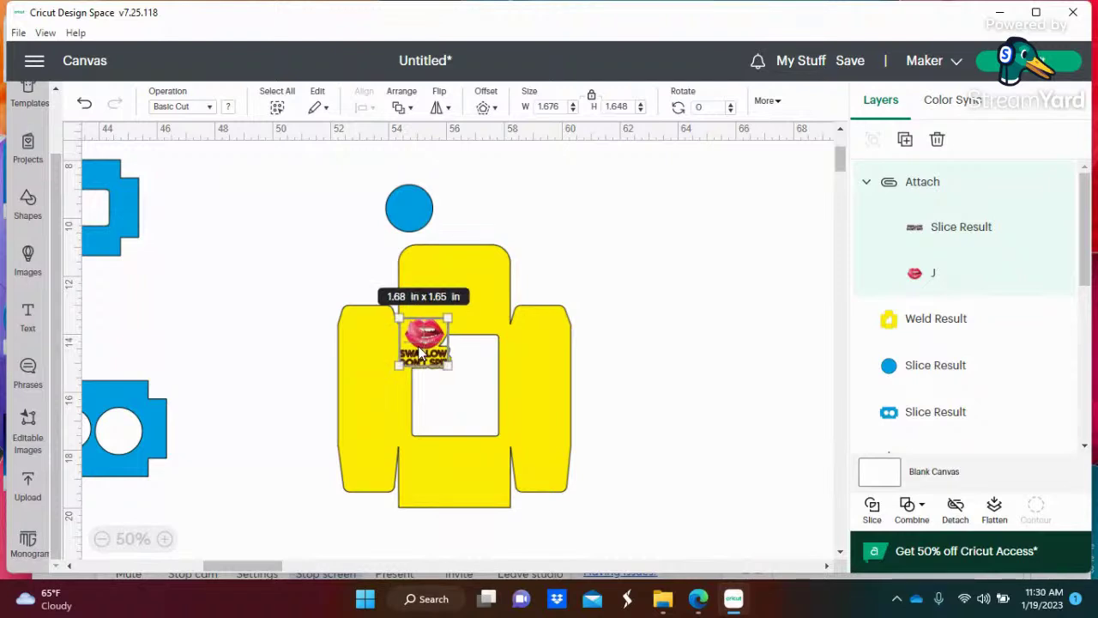
left_click(668, 330)
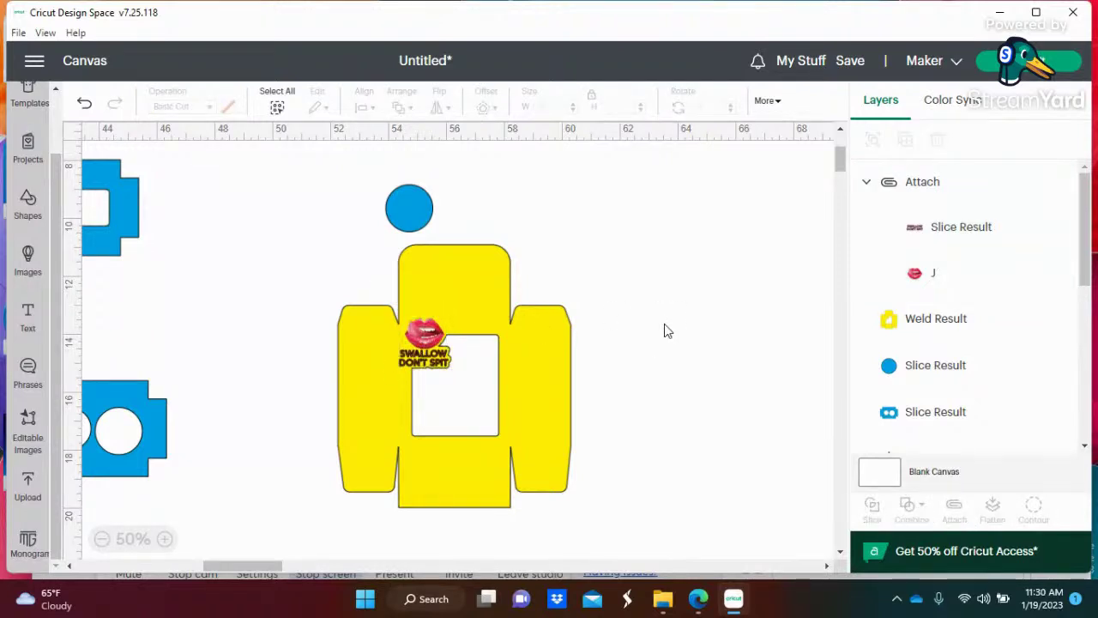
left_click(424, 341)
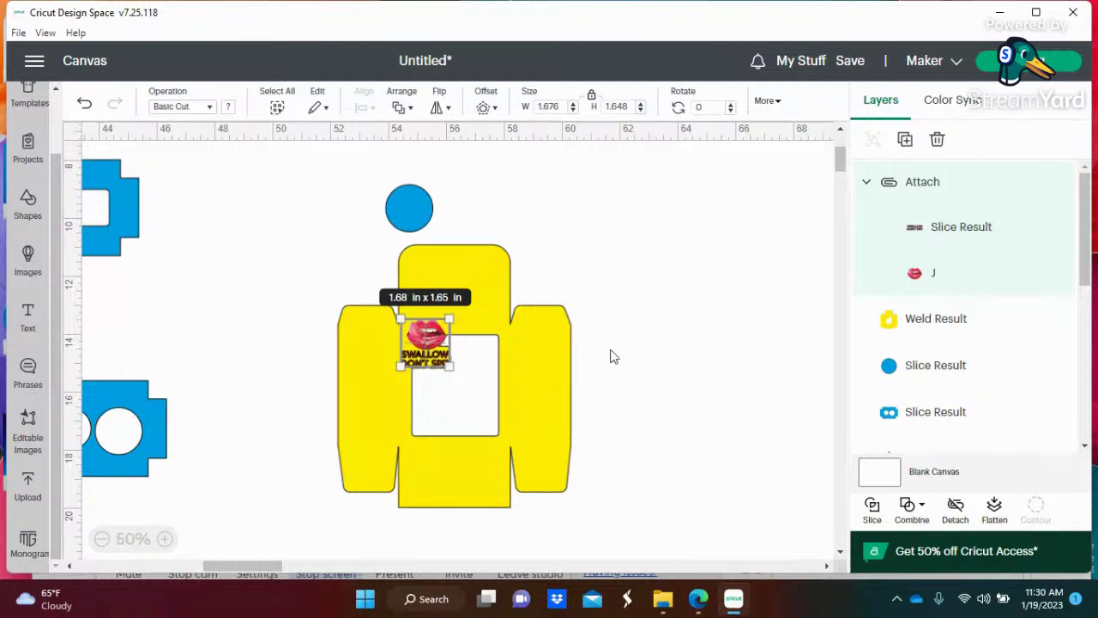
left_click(687, 343)
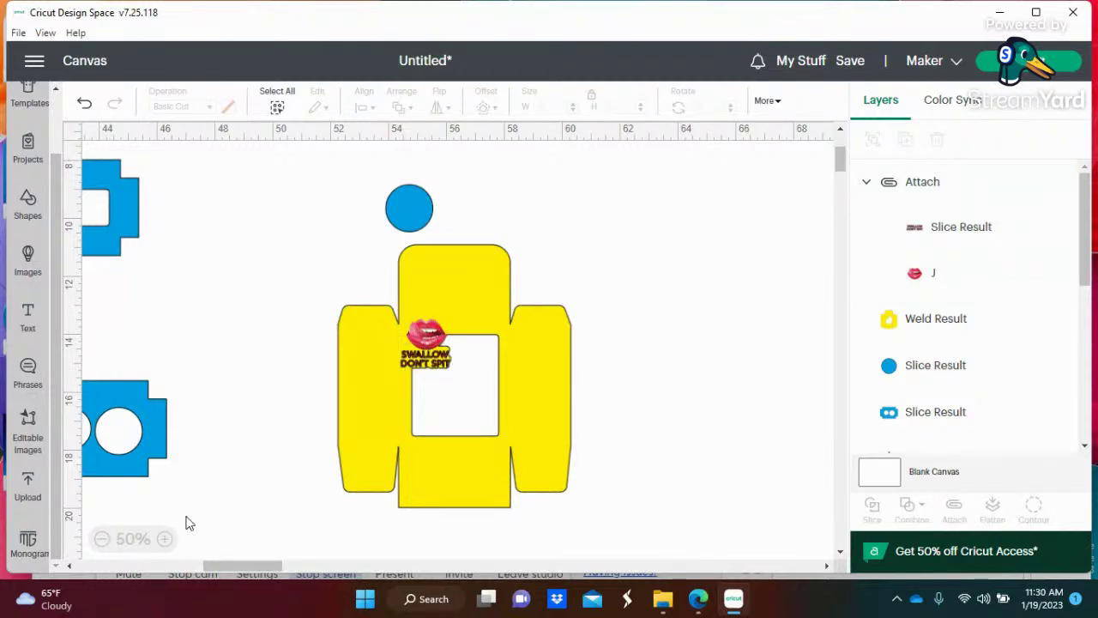
Fine-tune the attached lips and slogan slightly to the left so they sit inside the offset edge, checking the fit at 125% zoom.
left_click(163, 539)
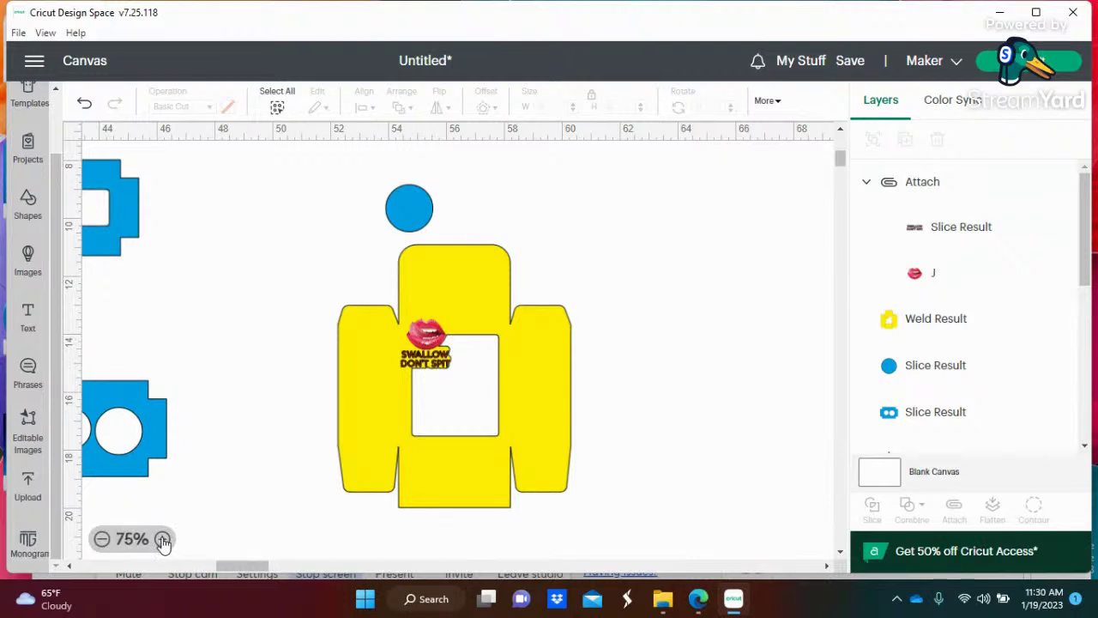
left_click(164, 539)
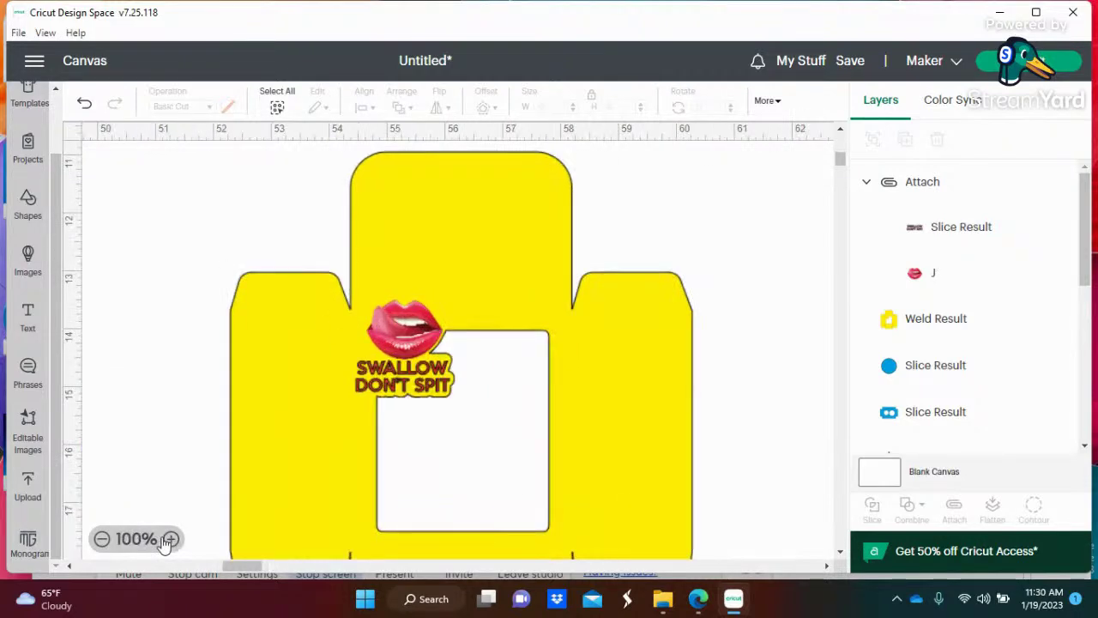
left_click(163, 540)
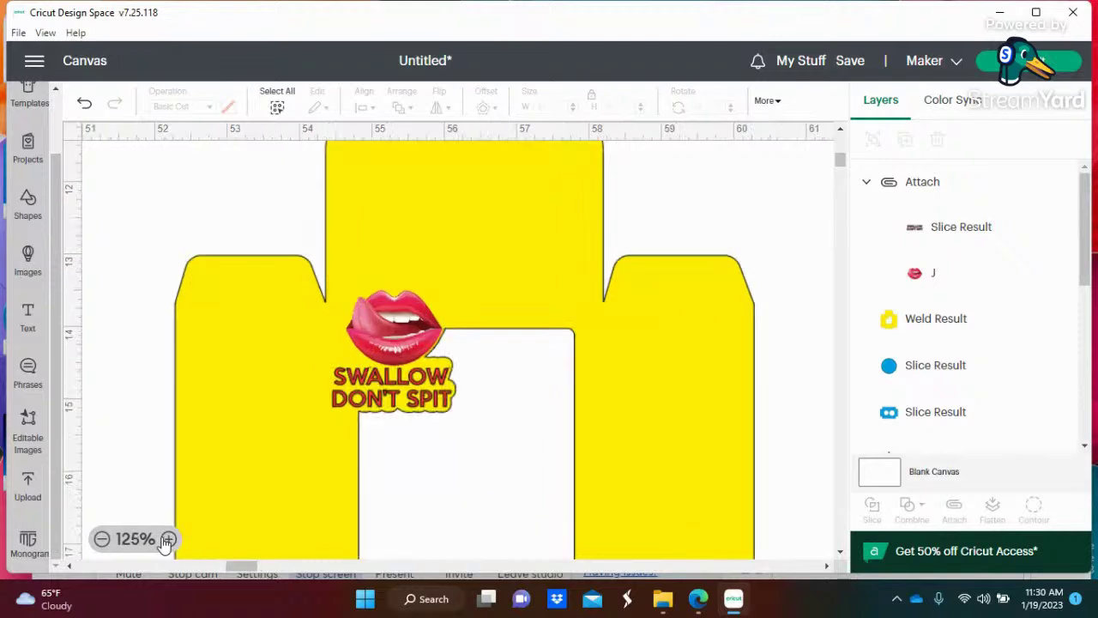
left_click(405, 348)
left_click_drag(405, 352, 407, 351)
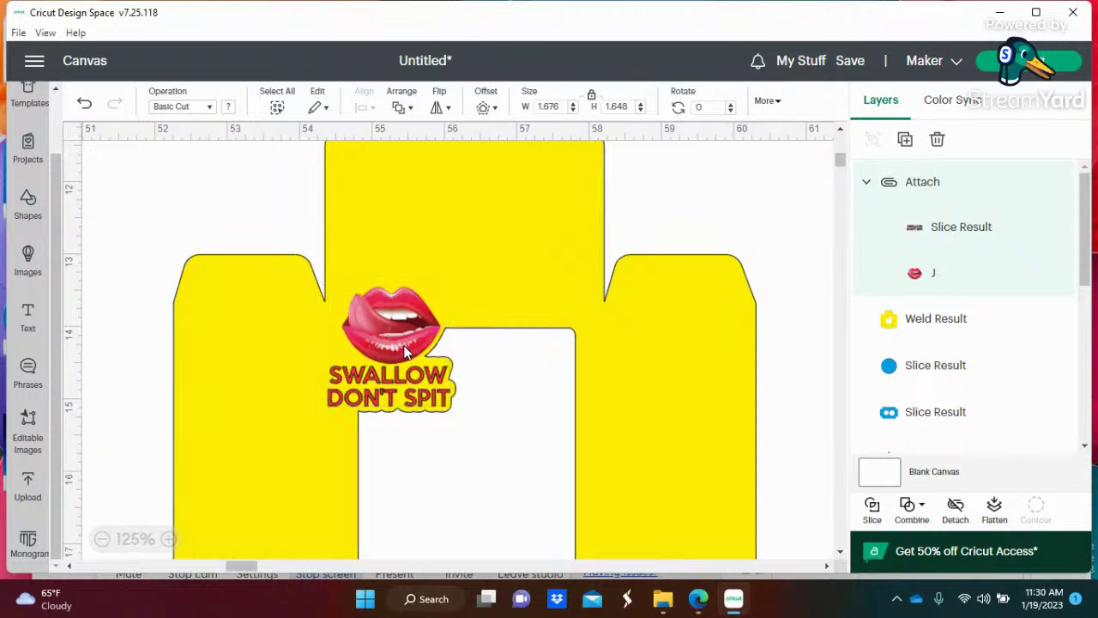
left_click(751, 214)
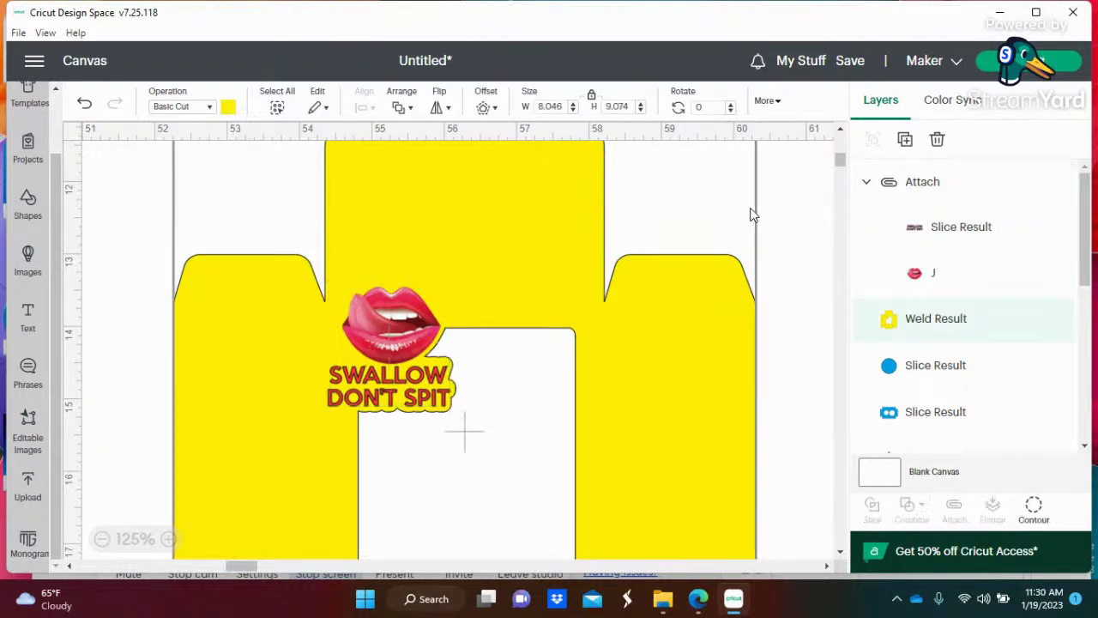
left_click(784, 224)
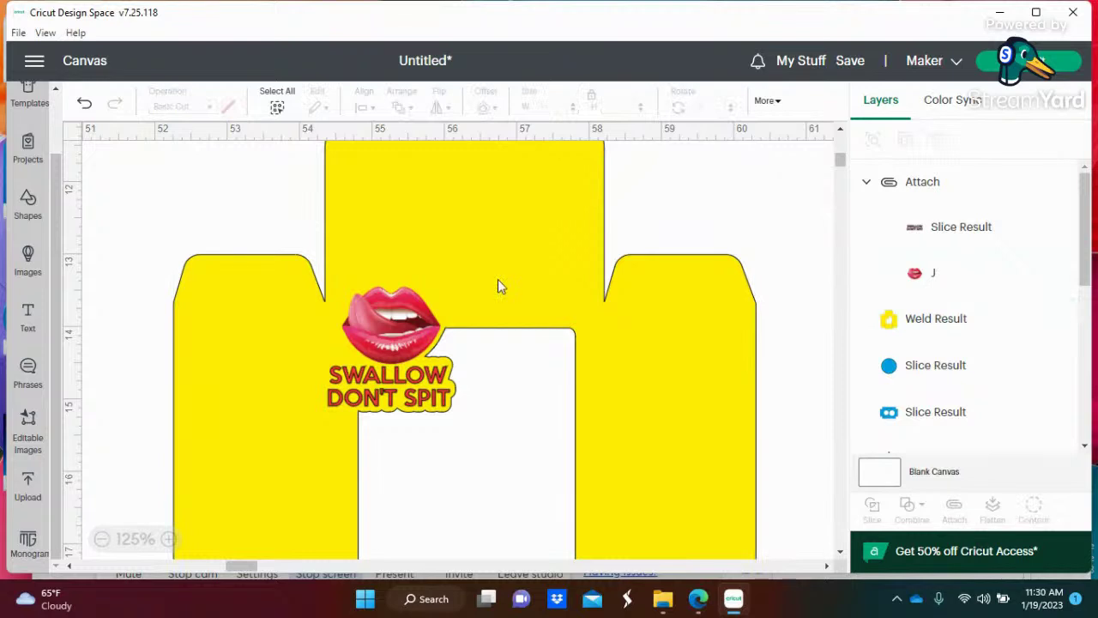
Start a rounded, welded offset around the attached lips and slogan with a distance of 0.090 in.
left_click(398, 322)
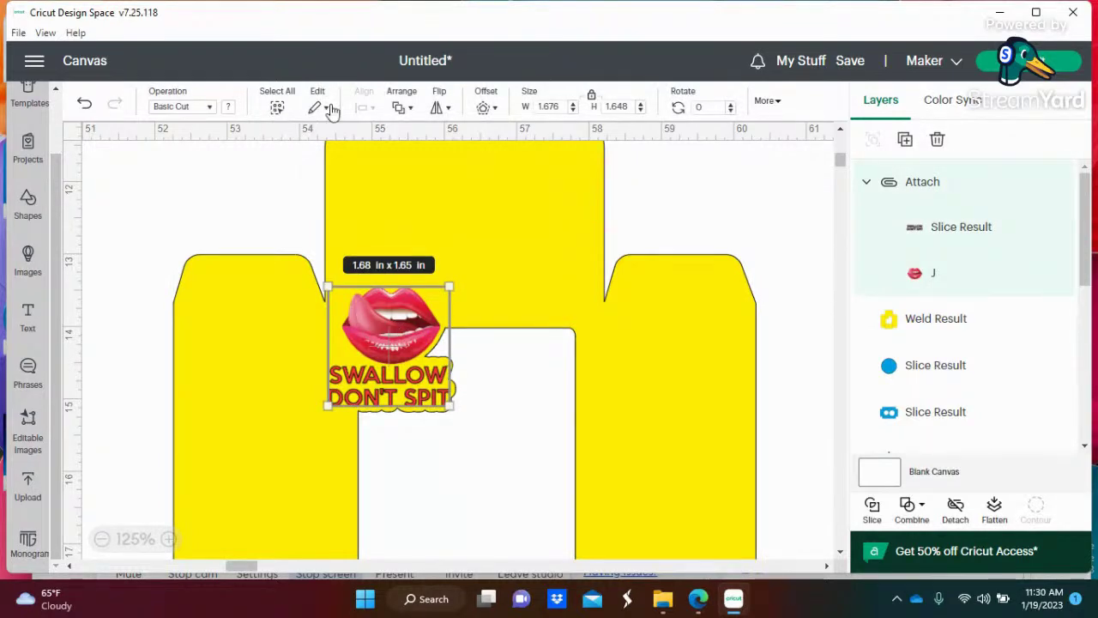
left_click(486, 108)
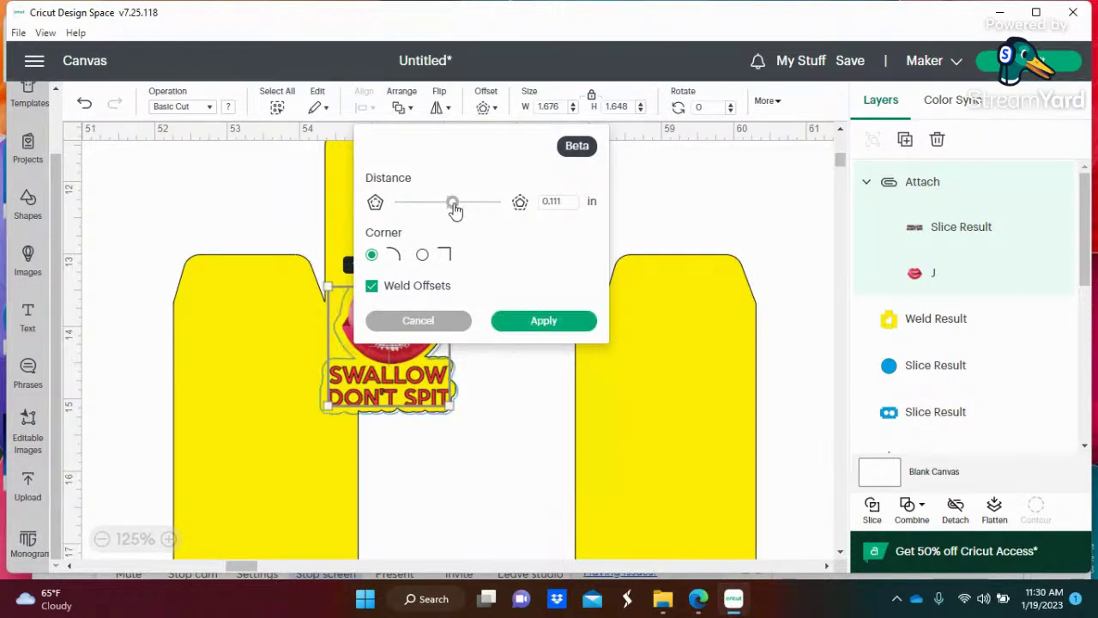
left_click_drag(454, 209, 448, 209)
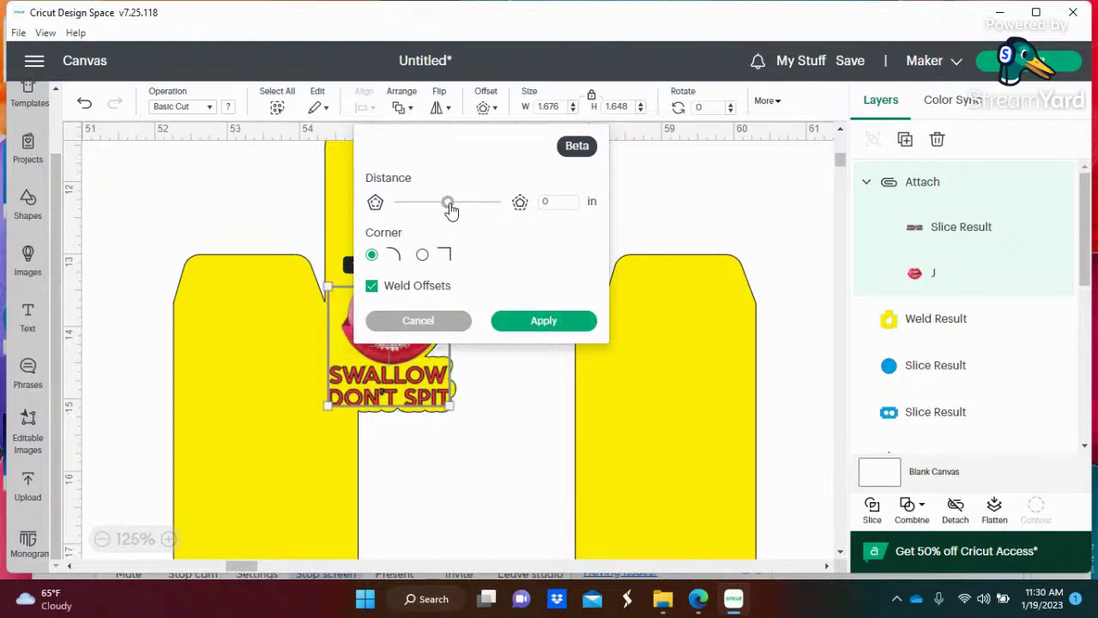
left_click_drag(450, 211, 454, 213)
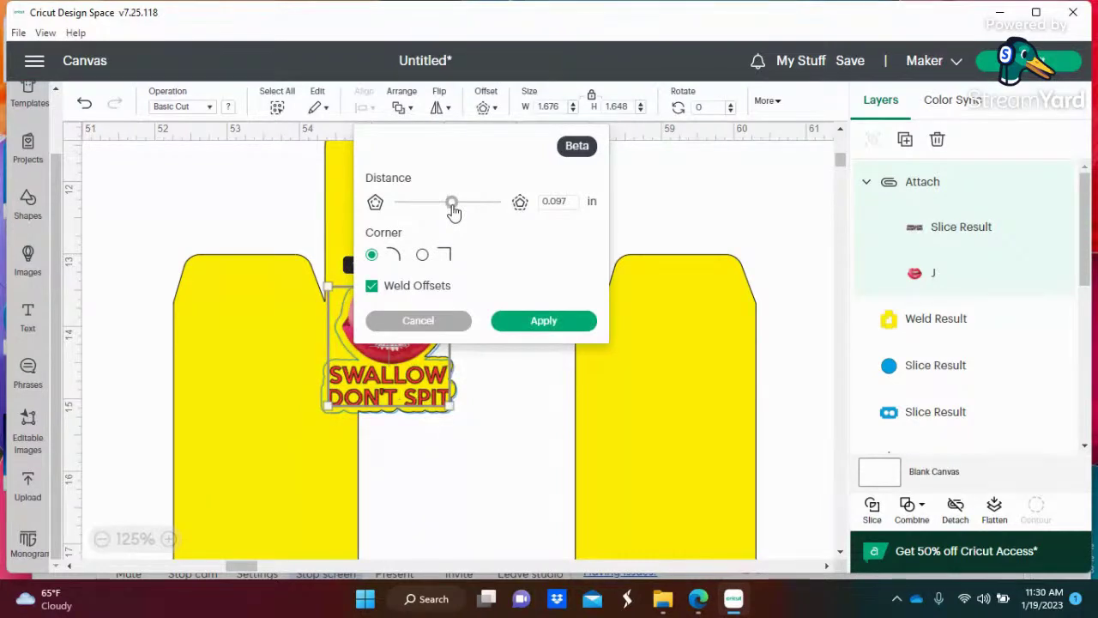
left_click(571, 199)
key("BackSpace")
type("0")
key("Return")
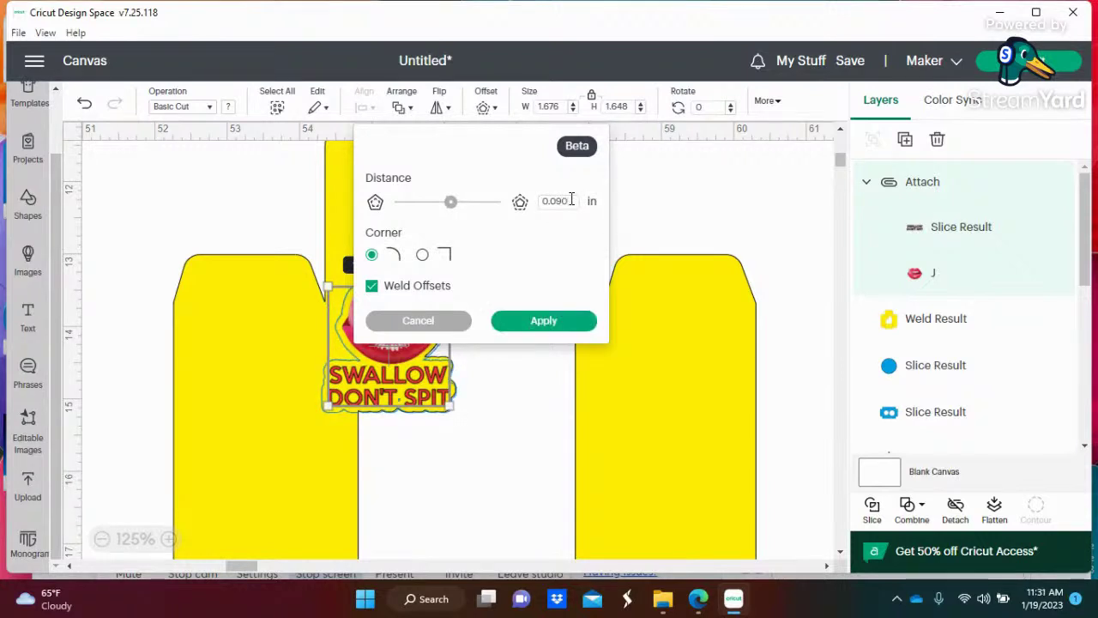
Try smaller offset distances of 0.087 in and 0.080 in around the lips and slogan.
left_click(572, 200)
key("BackSpace")
key("BackSpace")
type("87")
left_click(567, 202)
key("BackSpace")
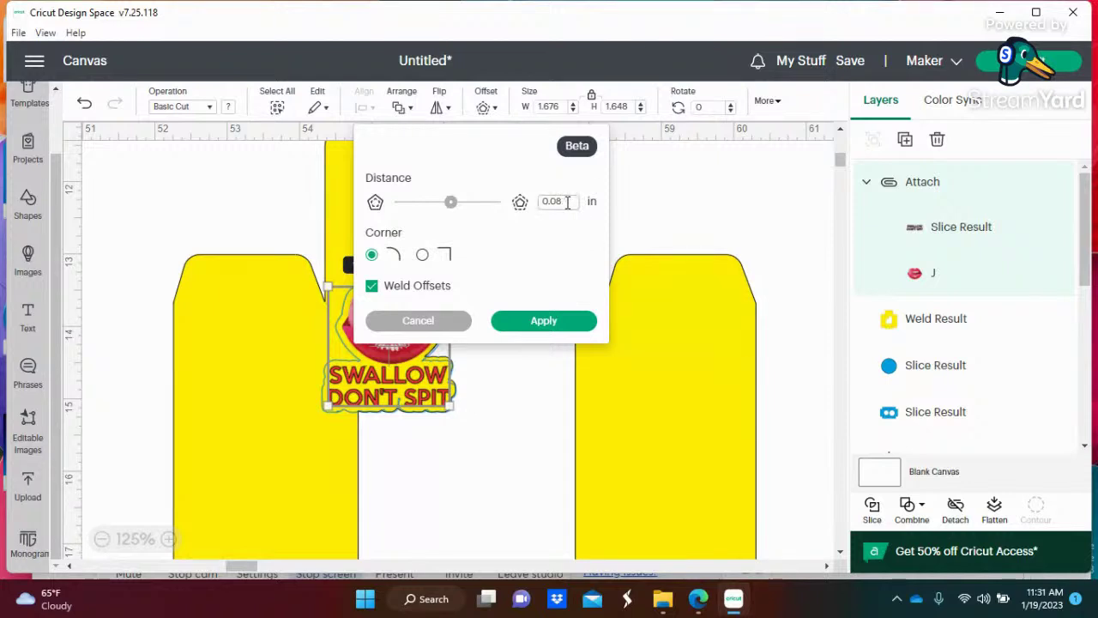
type("0")
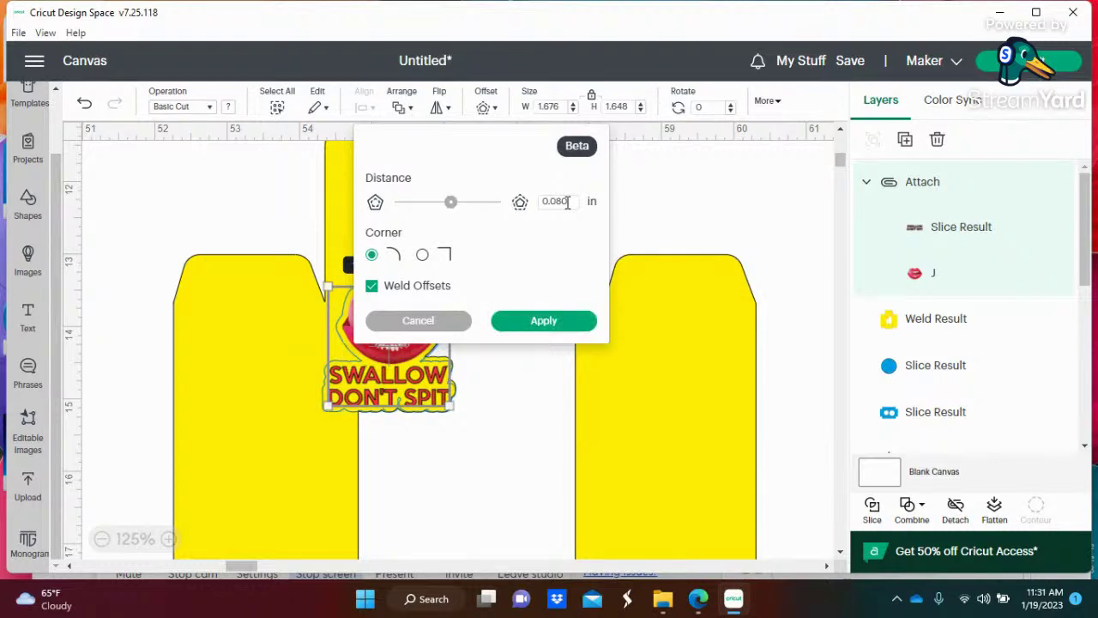
Set the offset distance to 0.069 in and apply it to the attached lips and slogan.
left_click(567, 202)
key("BackSpace")
key("BackSpace")
type("69")
key("Return")
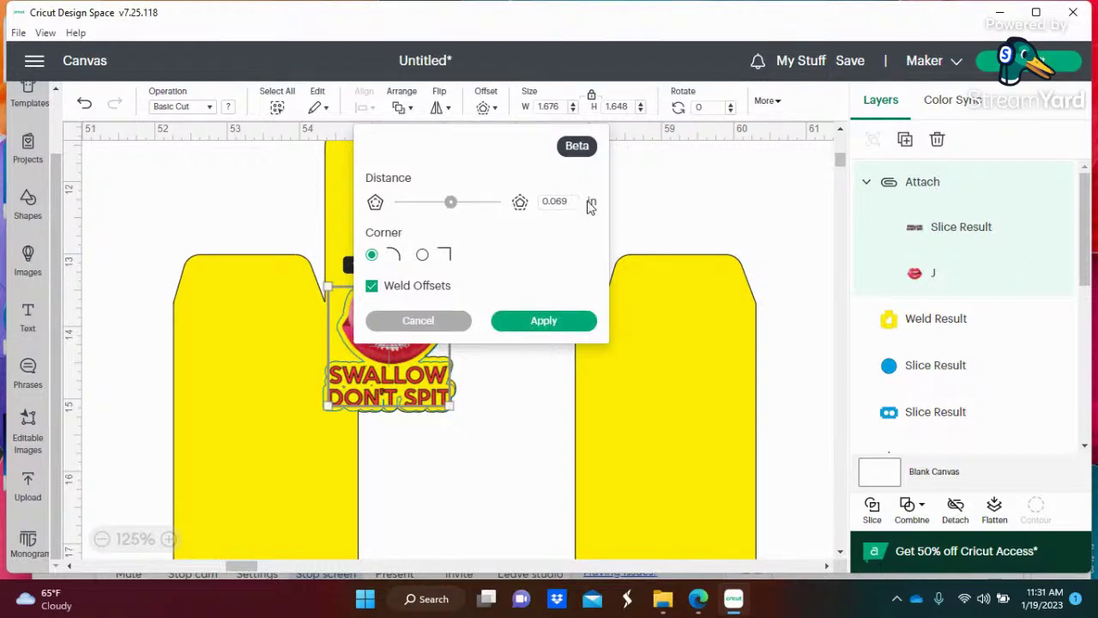
left_click(544, 322)
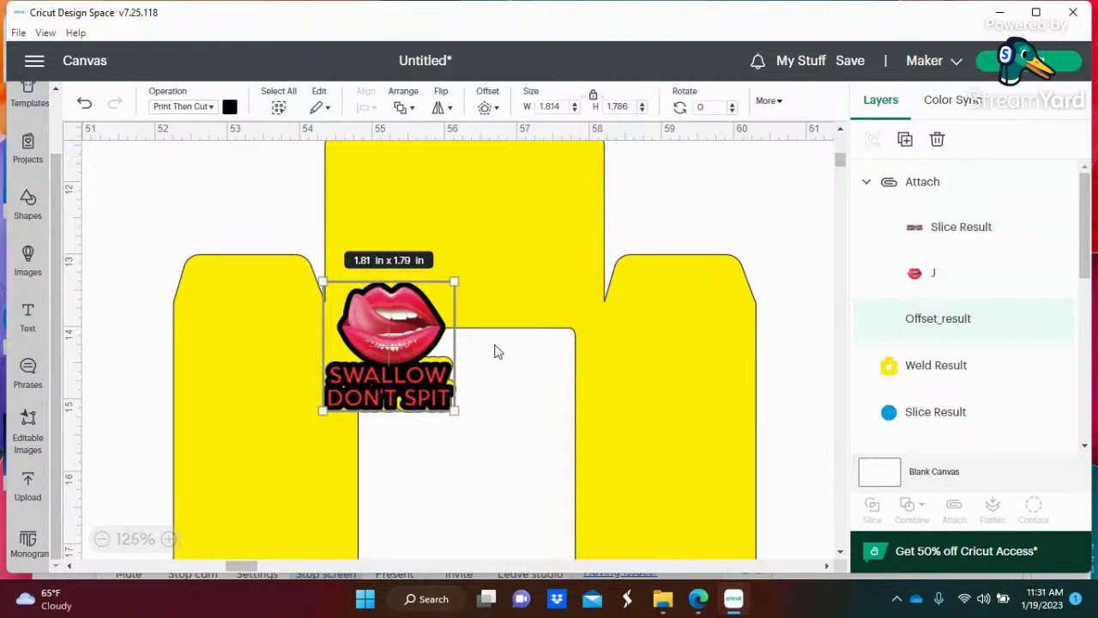
Nudge the new black offset, the lips and the slogan slightly up and left so they line up over the template's welded backing.
left_click_drag(434, 378, 430, 376)
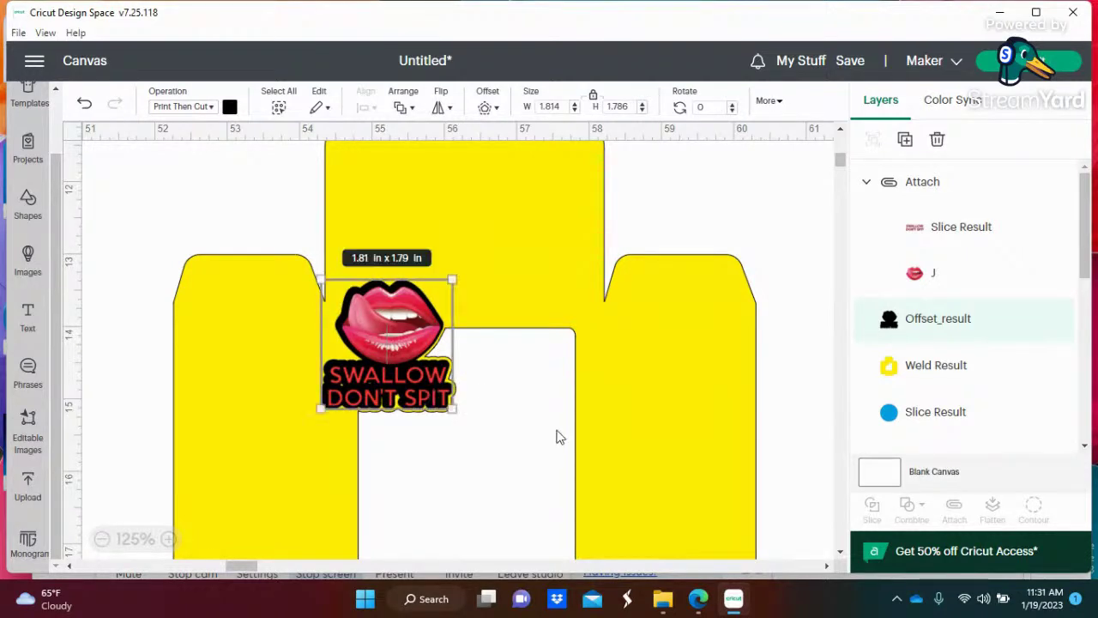
left_click(446, 420)
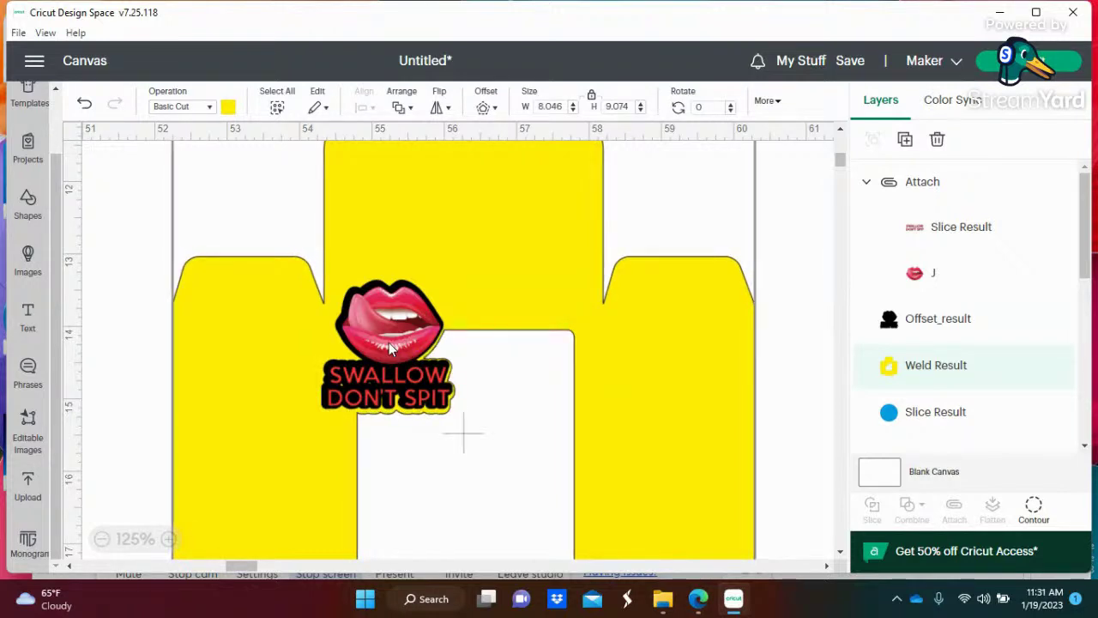
left_click(935, 275)
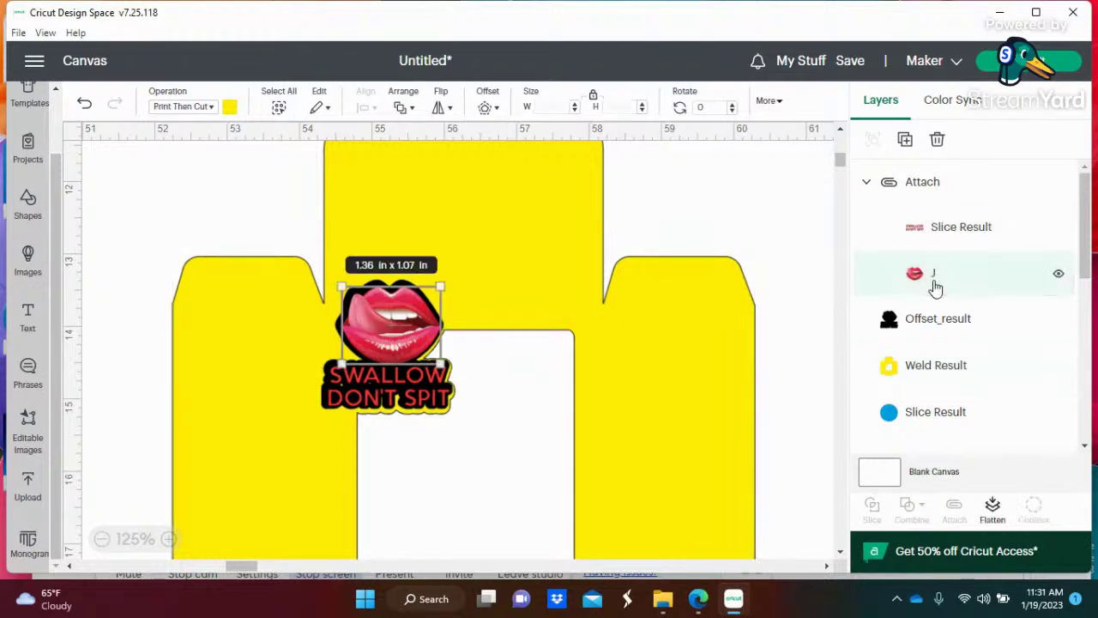
left_click_drag(411, 317, 413, 315)
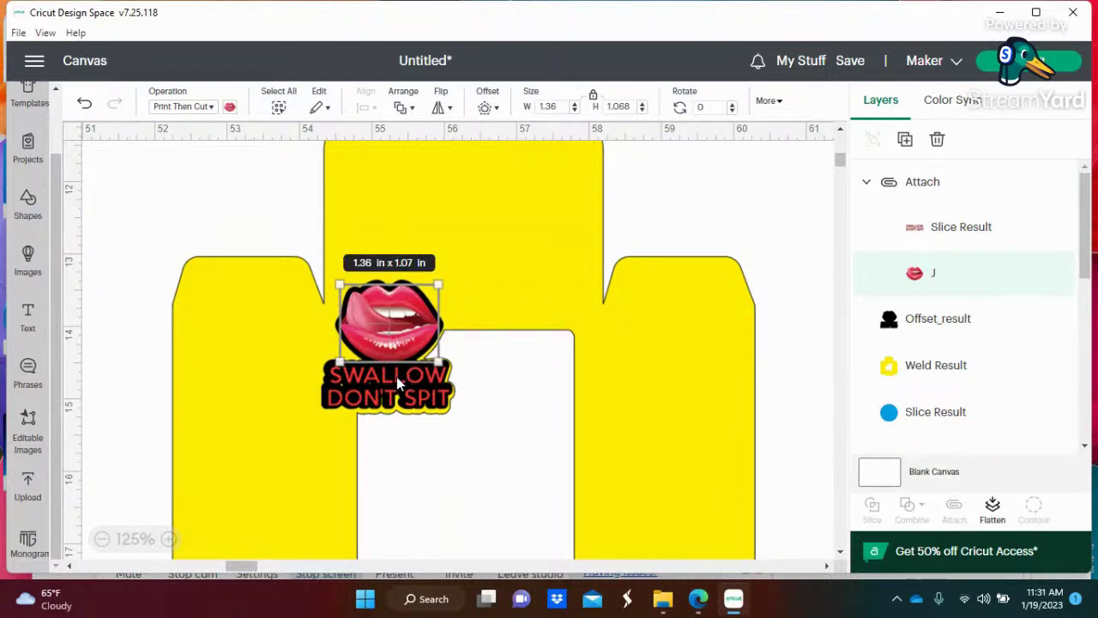
left_click_drag(396, 376, 393, 376)
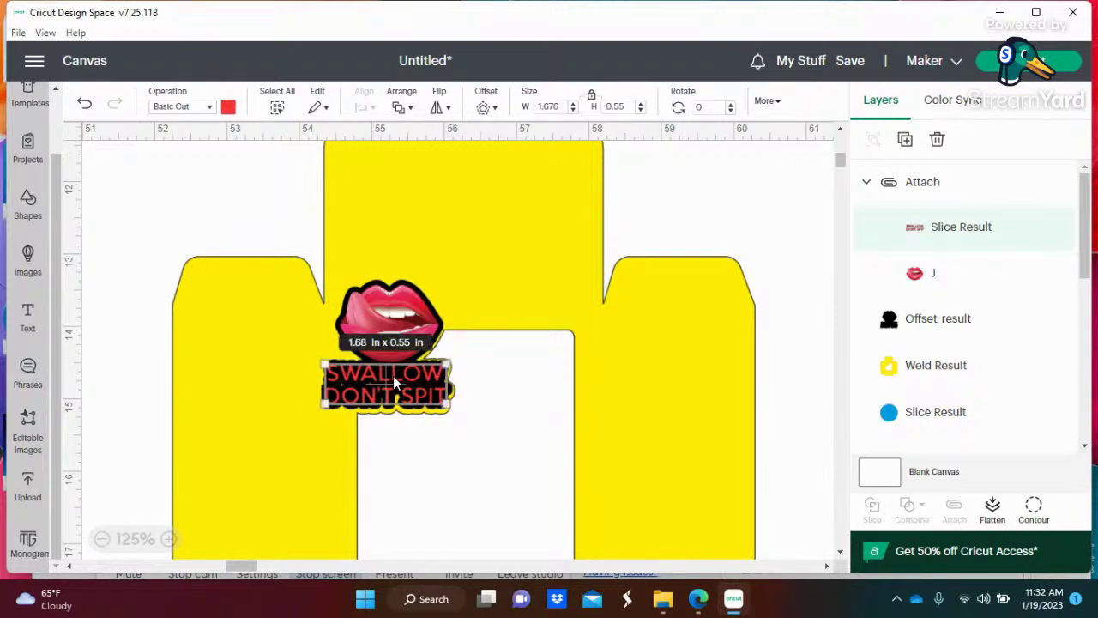
left_click(750, 206)
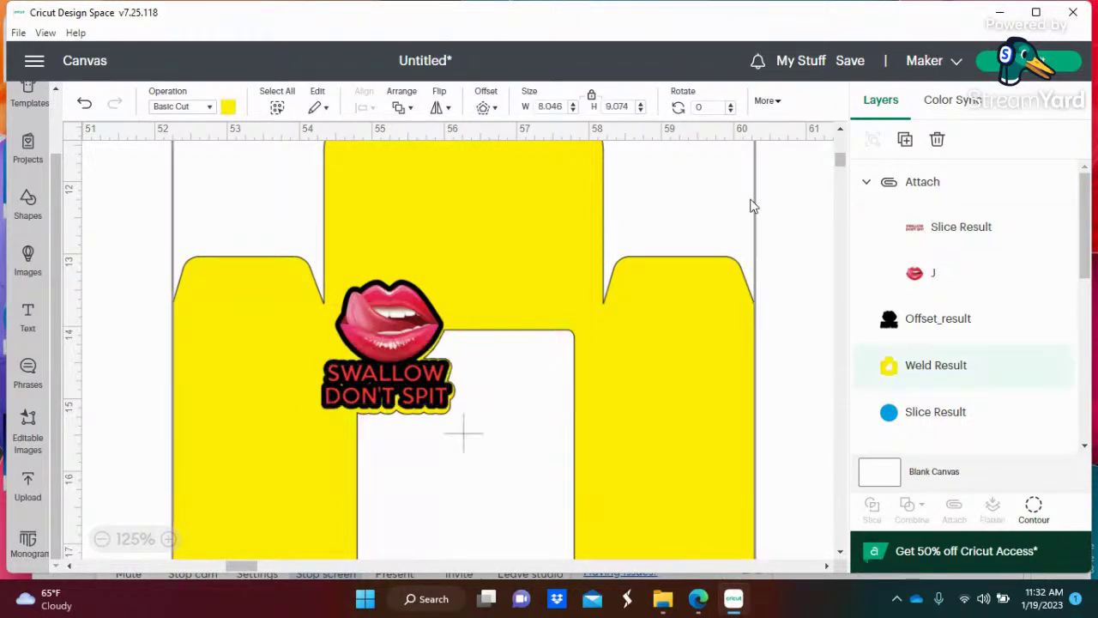
left_click(807, 255)
Recolor the black offset behind the lips and slogan white.
left_click(442, 329)
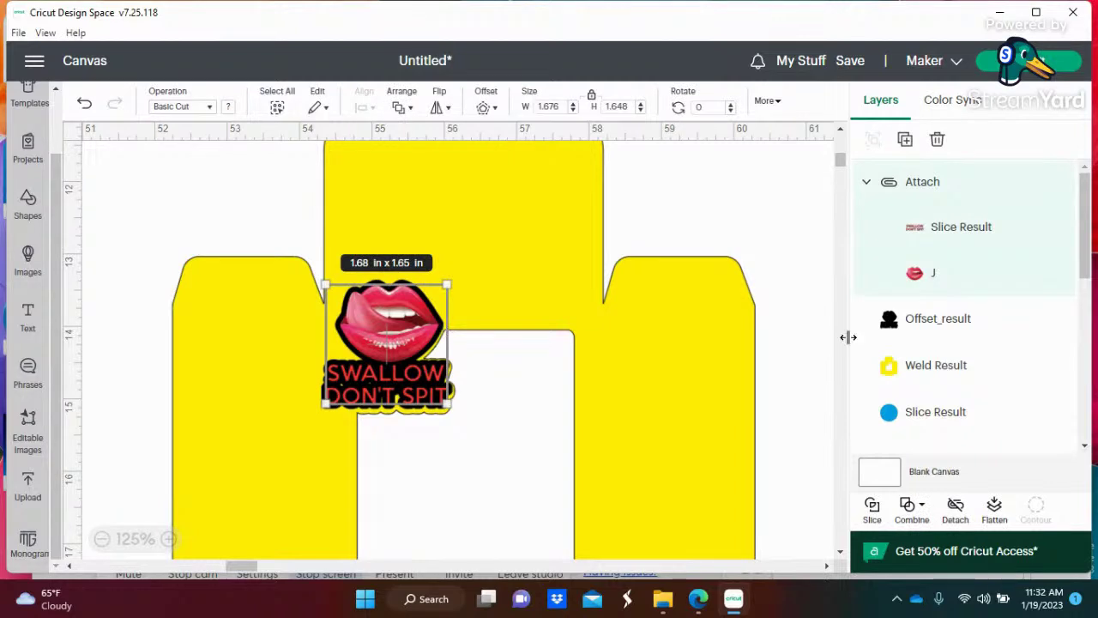
left_click(919, 337, "shift")
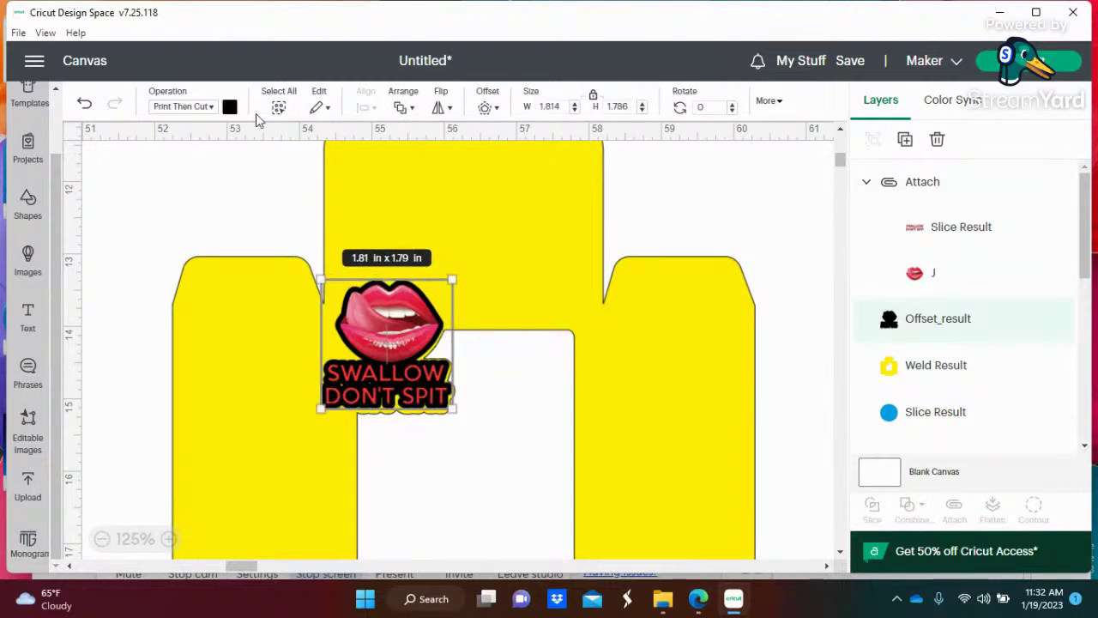
left_click(230, 108)
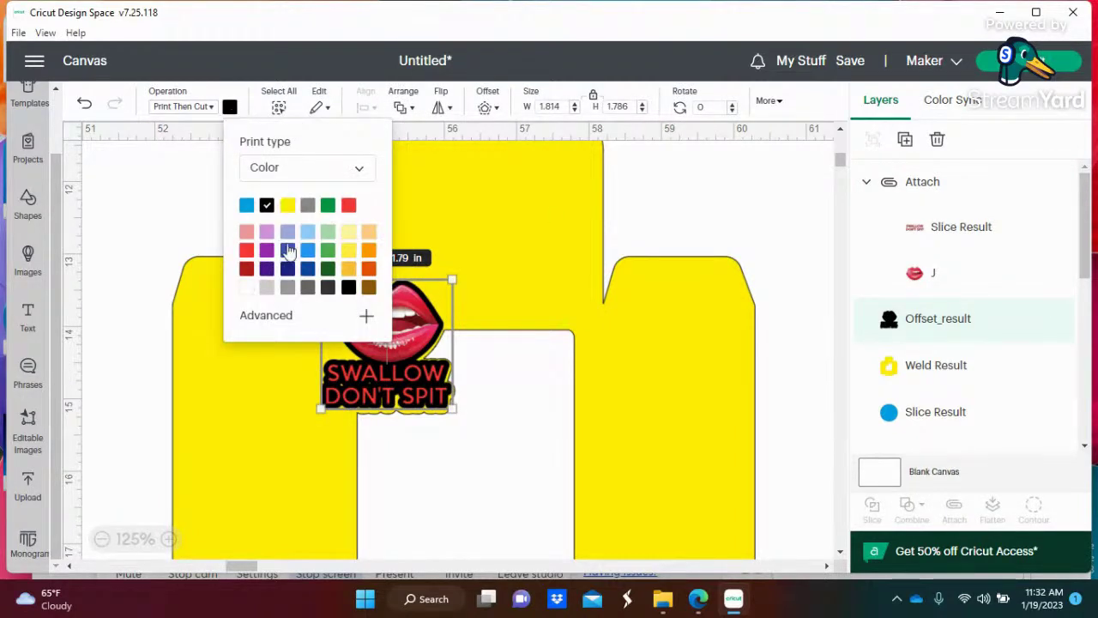
left_click(246, 290)
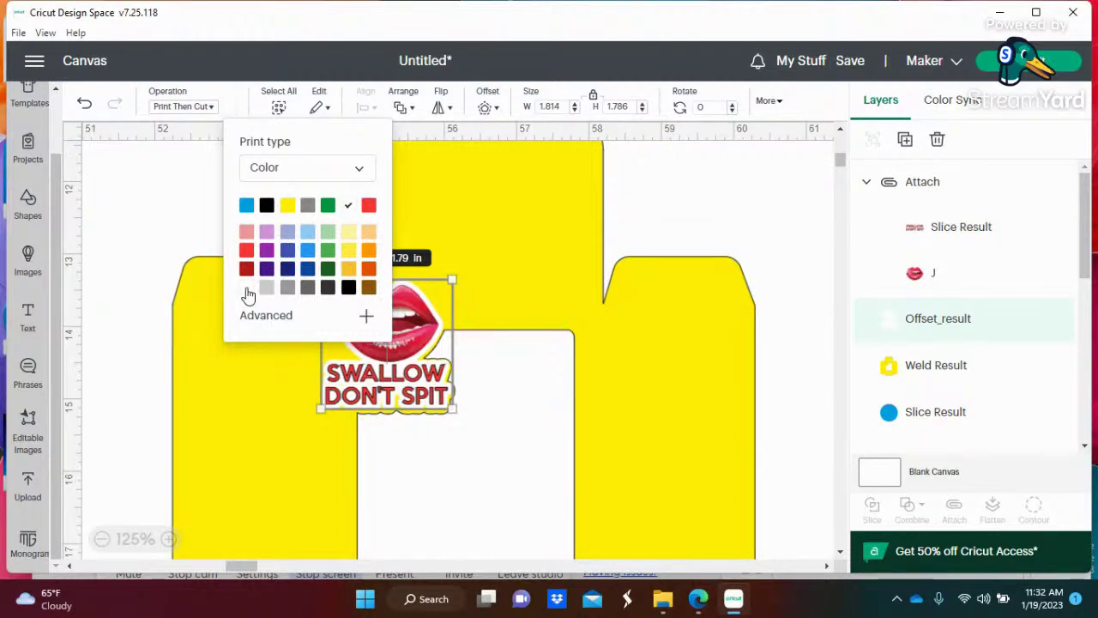
left_click(738, 219)
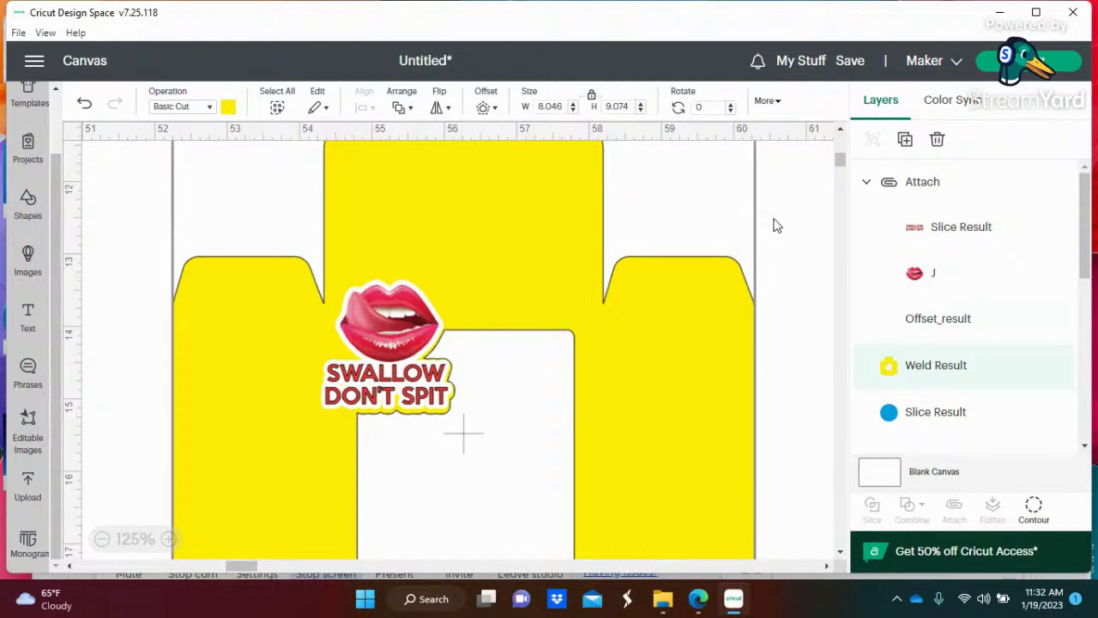
Flatten the lips, slogan and white offset into one Print Then Cut image, with the yellow windowed template moved aside and back behind it.
left_click(775, 224)
left_click_drag(598, 282, 1020, 400)
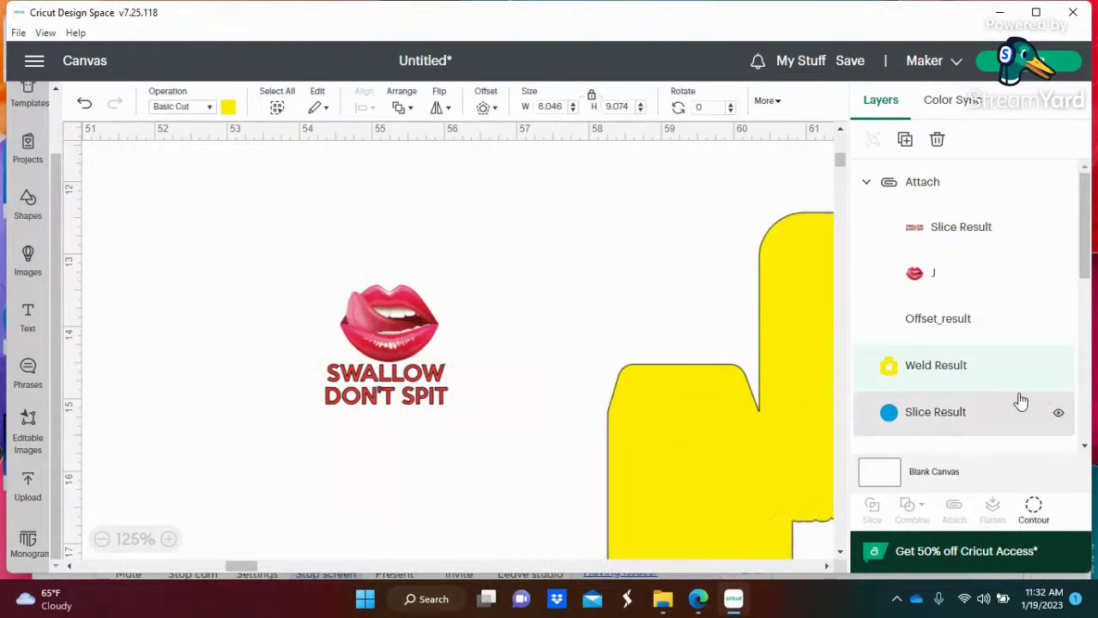
left_click_drag(224, 212, 517, 494)
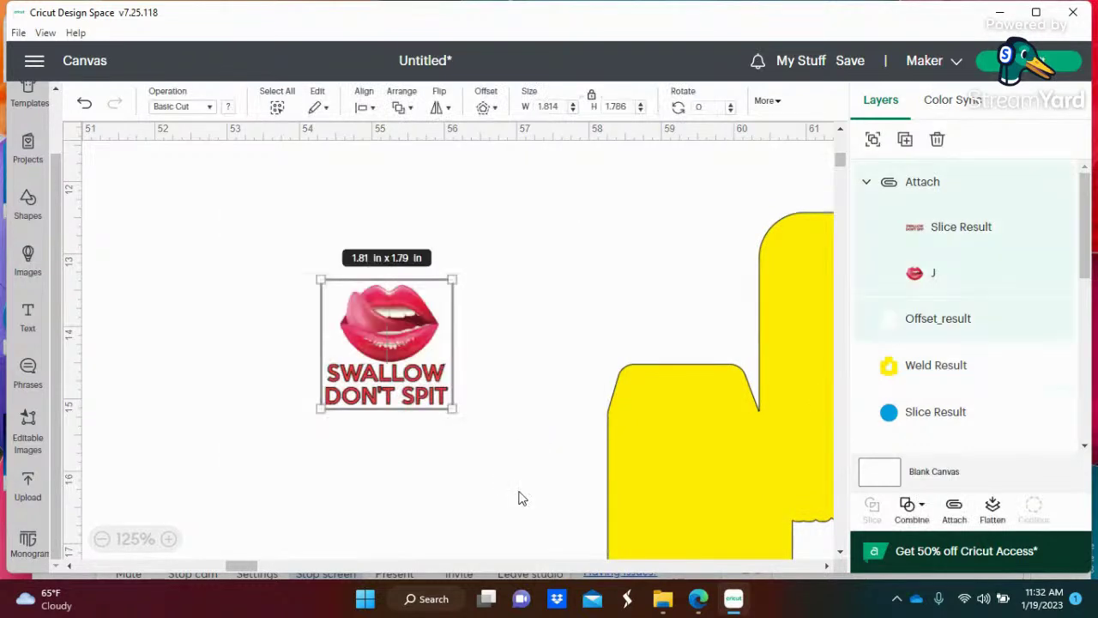
left_click(995, 515)
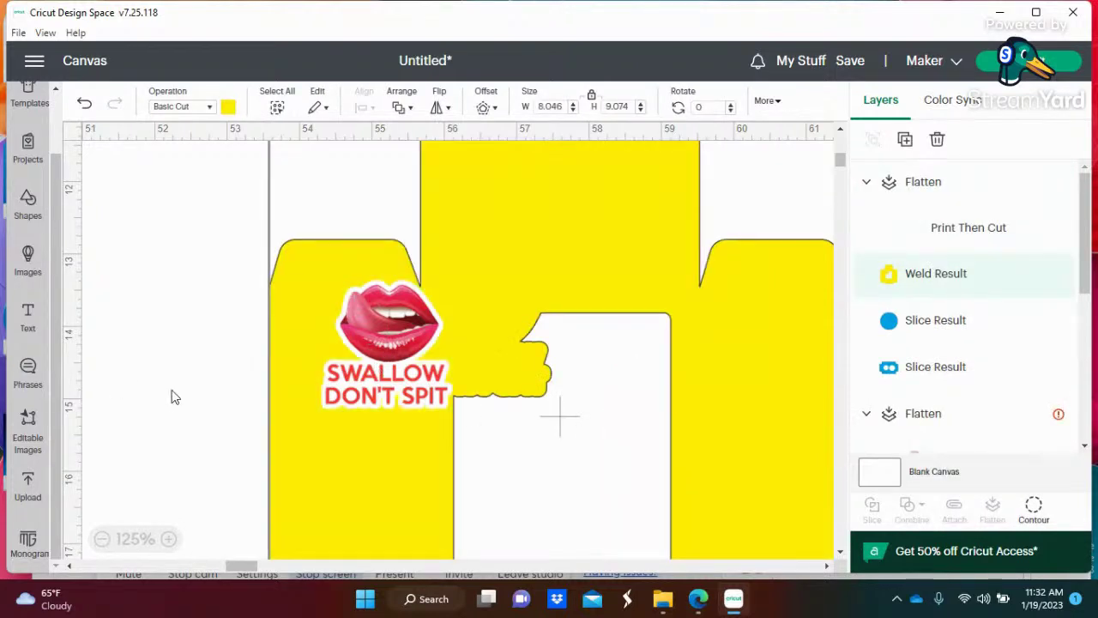
left_click(215, 407)
left_click_drag(331, 435, 235, 453)
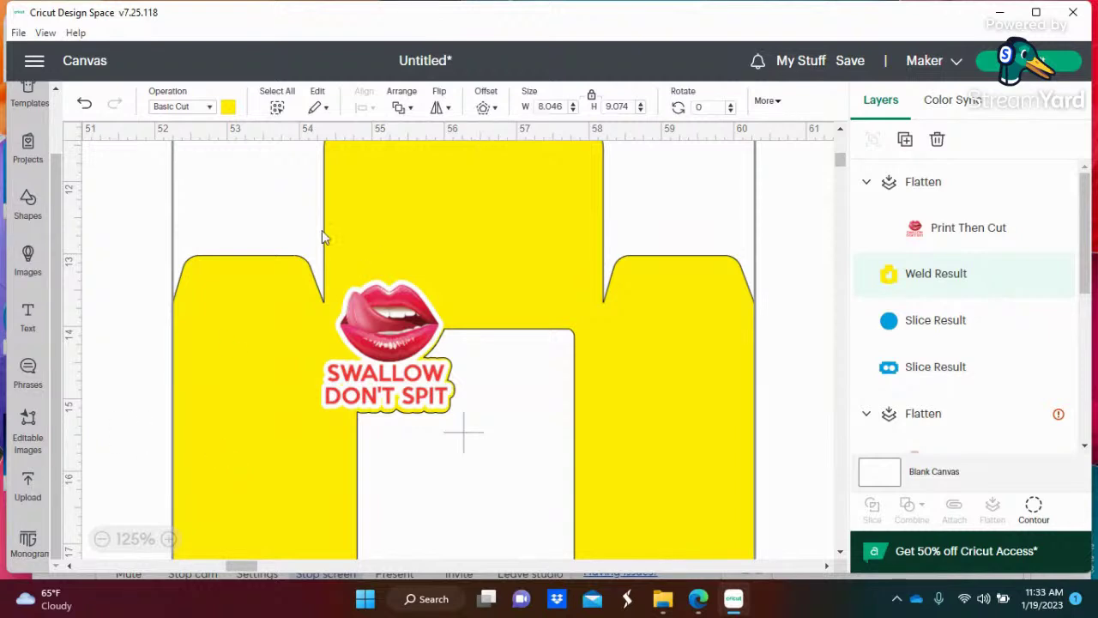
Gather the rose-gold marble box pieces, the yellow back panel and the Cancer lettering closer to the blue inserts and windowed template.
left_click(101, 538)
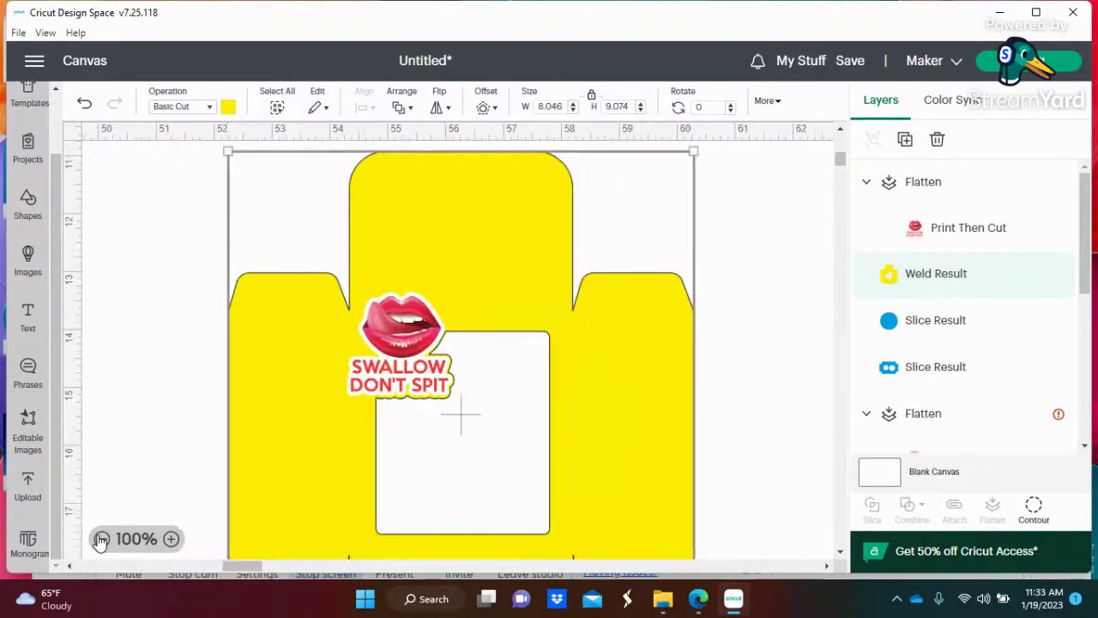
left_click(101, 539)
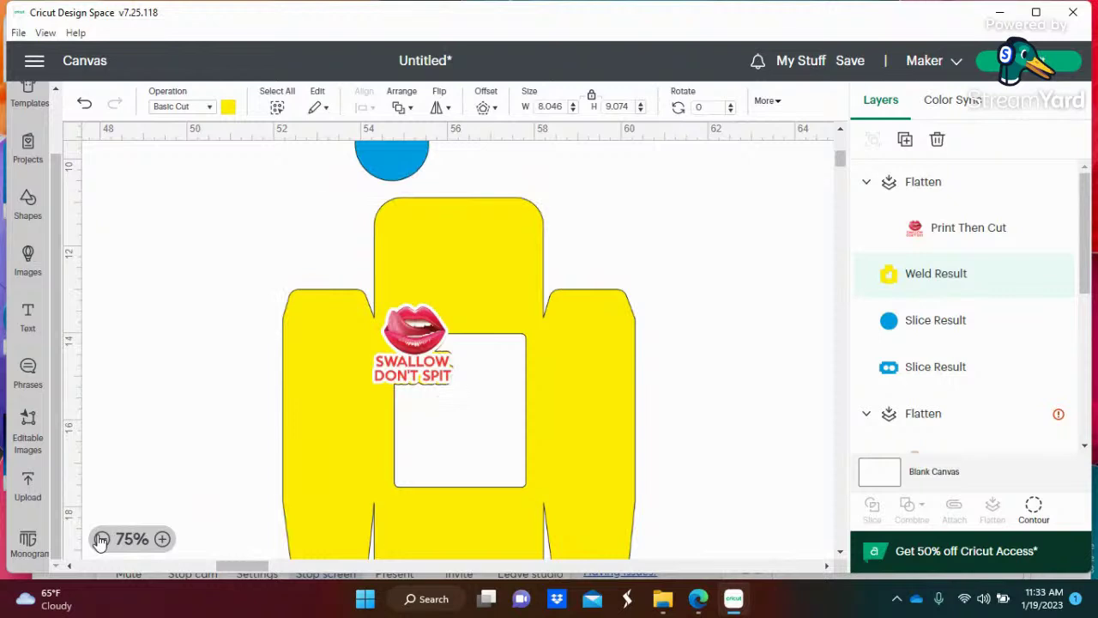
left_click(101, 538)
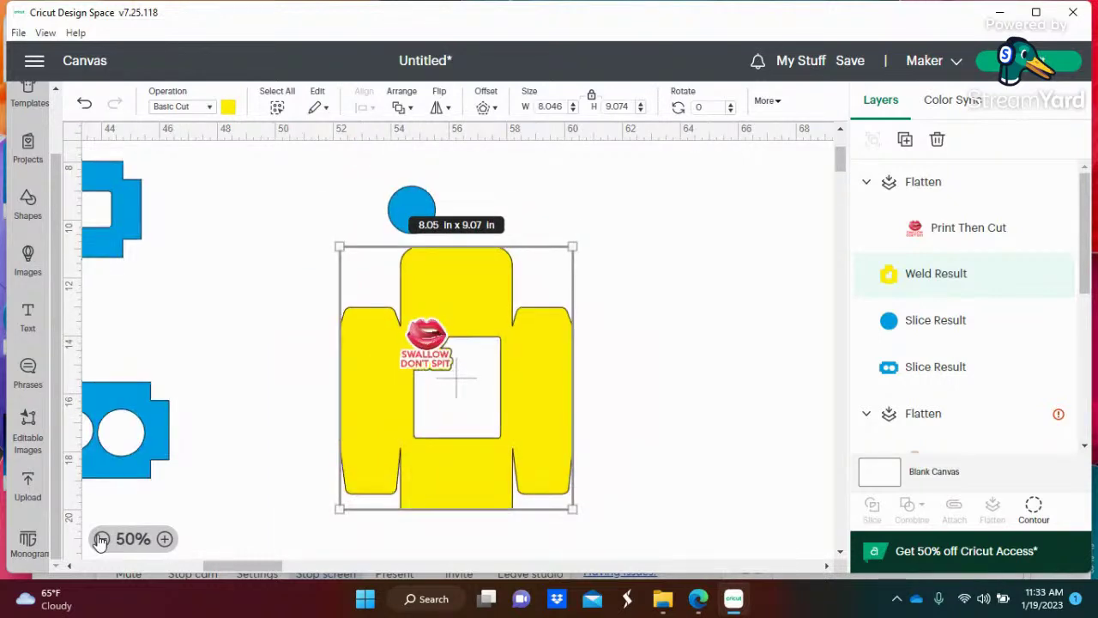
left_click(101, 539)
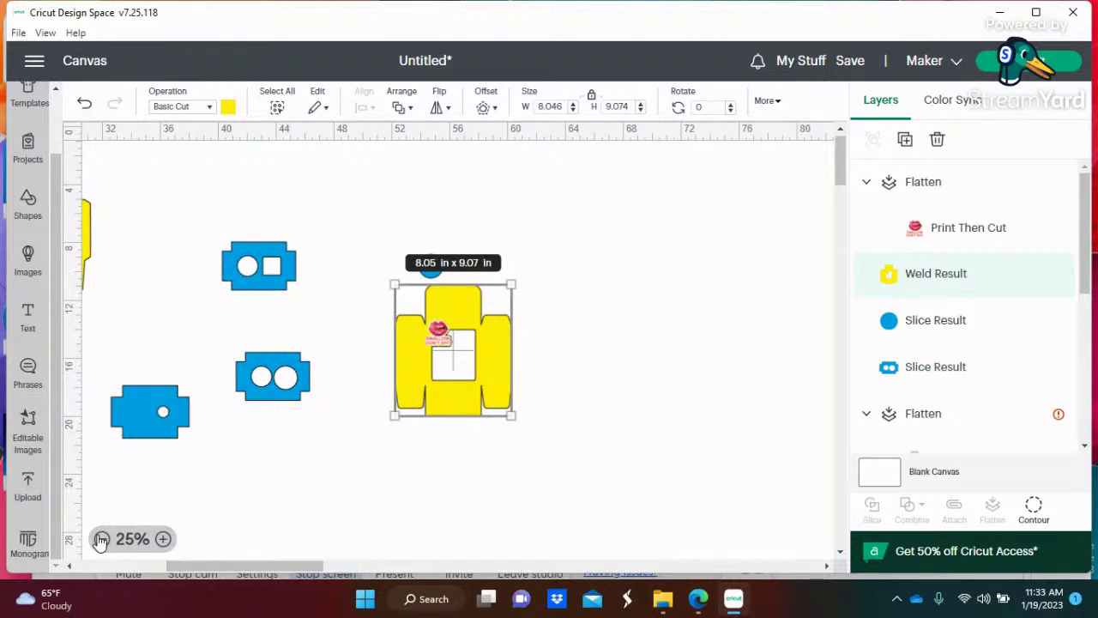
left_click_drag(226, 563, 163, 565)
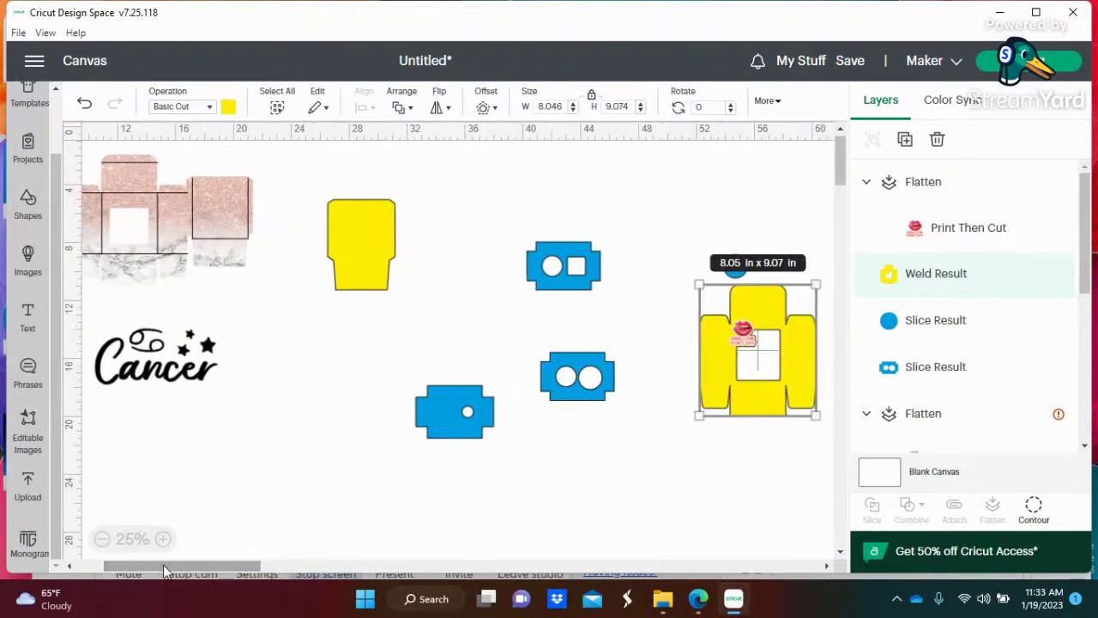
left_click_drag(109, 316, 676, 465)
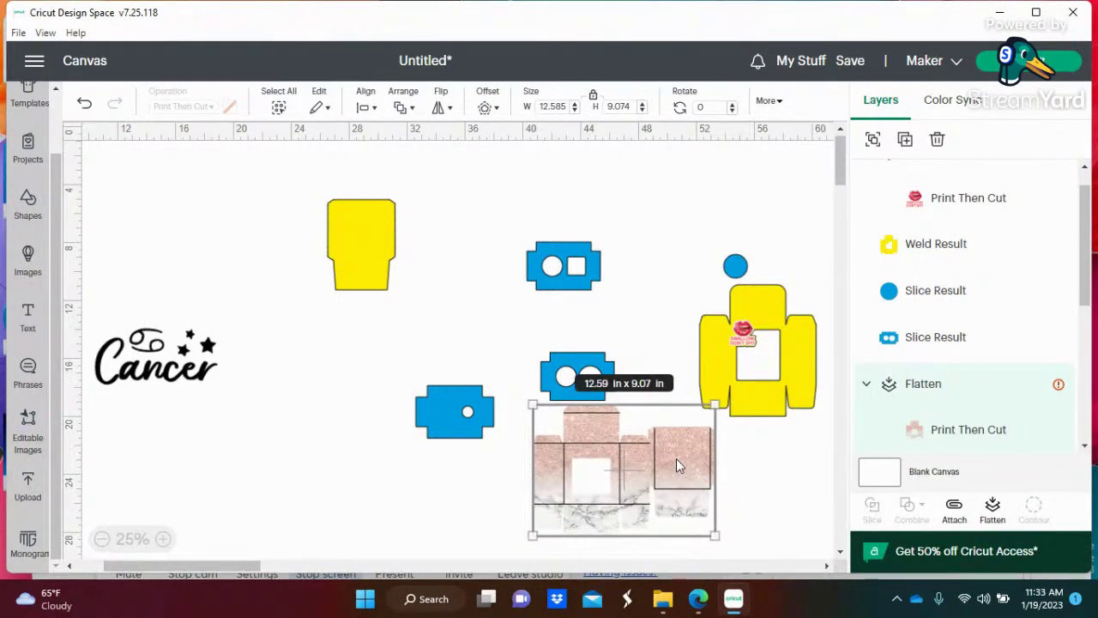
left_click_drag(366, 249, 670, 302)
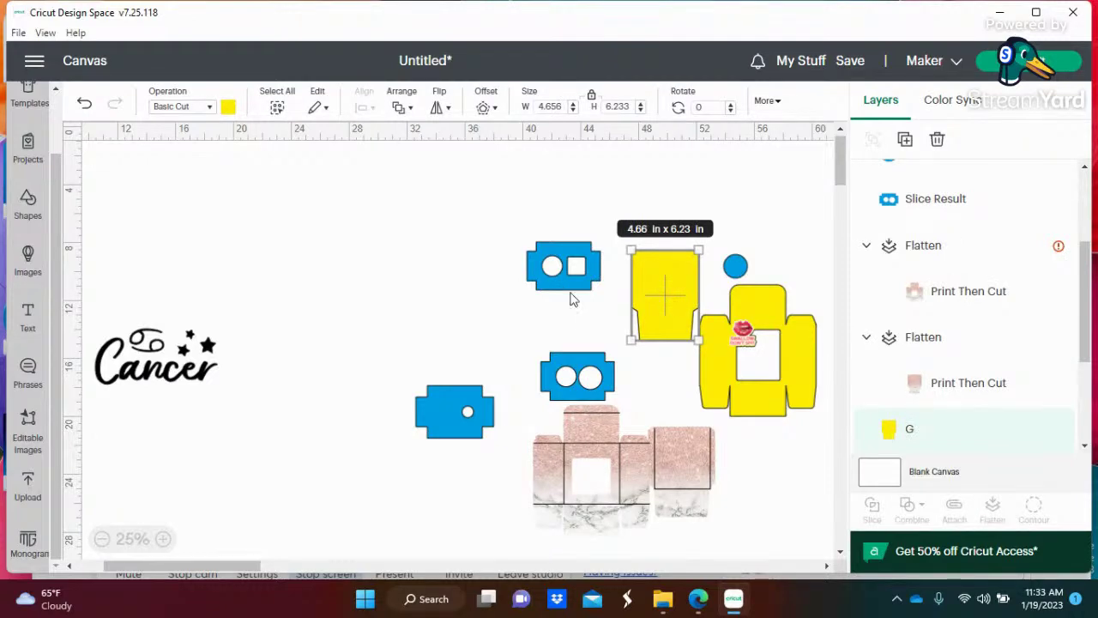
left_click_drag(154, 356, 459, 297)
Select all the gathered pieces together and move them up and left on the canvas.
left_click_drag(359, 193, 790, 478)
left_click(625, 459)
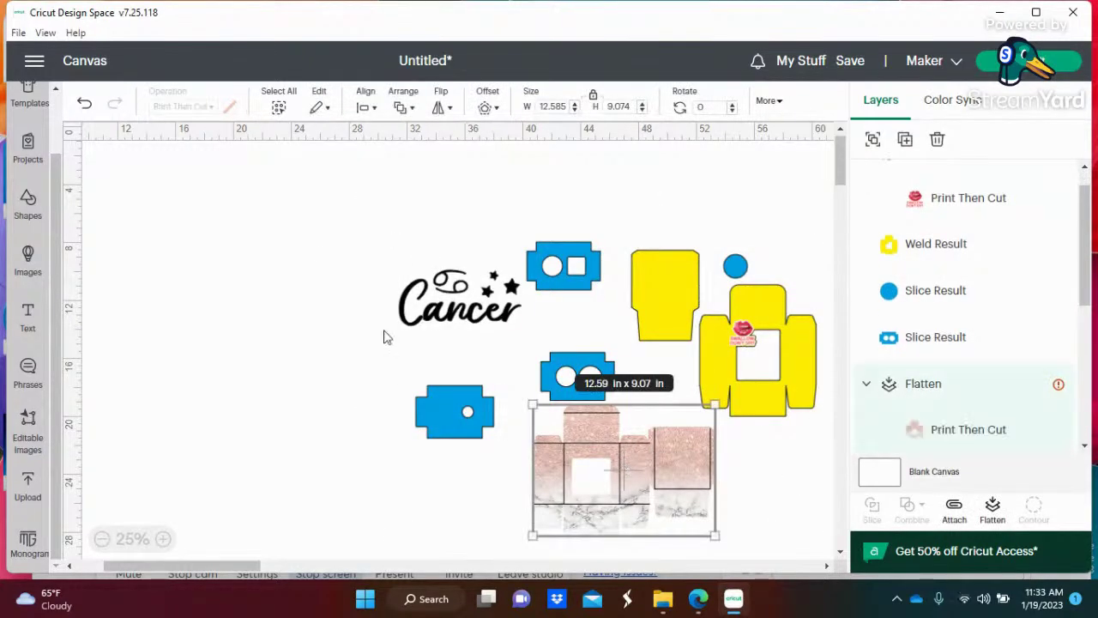
left_click_drag(367, 186, 815, 582)
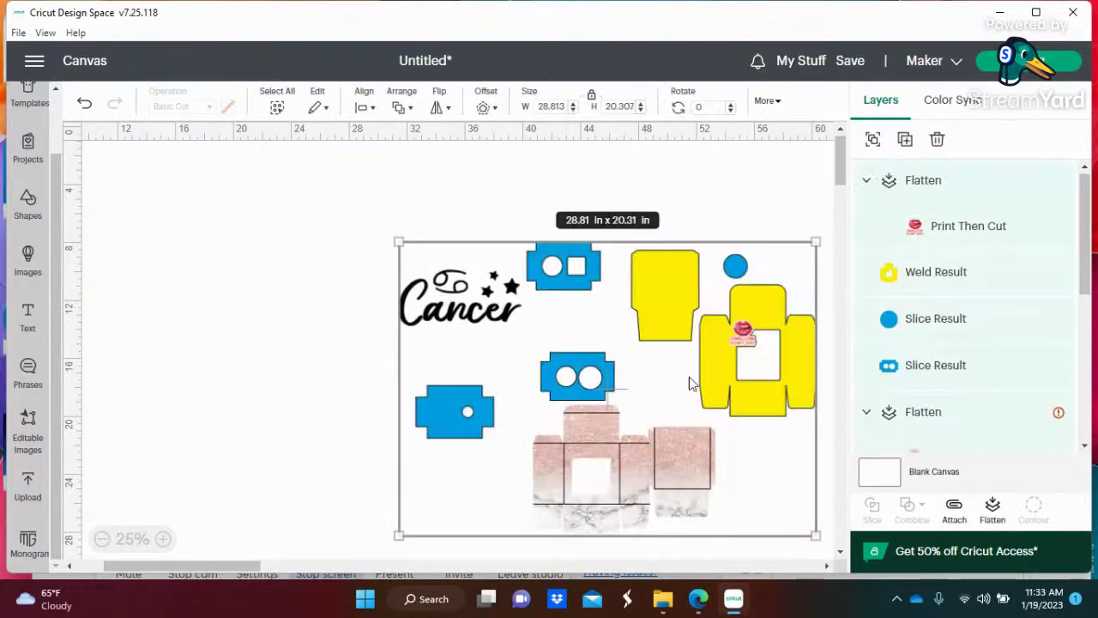
left_click_drag(716, 375, 581, 339)
left_click(689, 317)
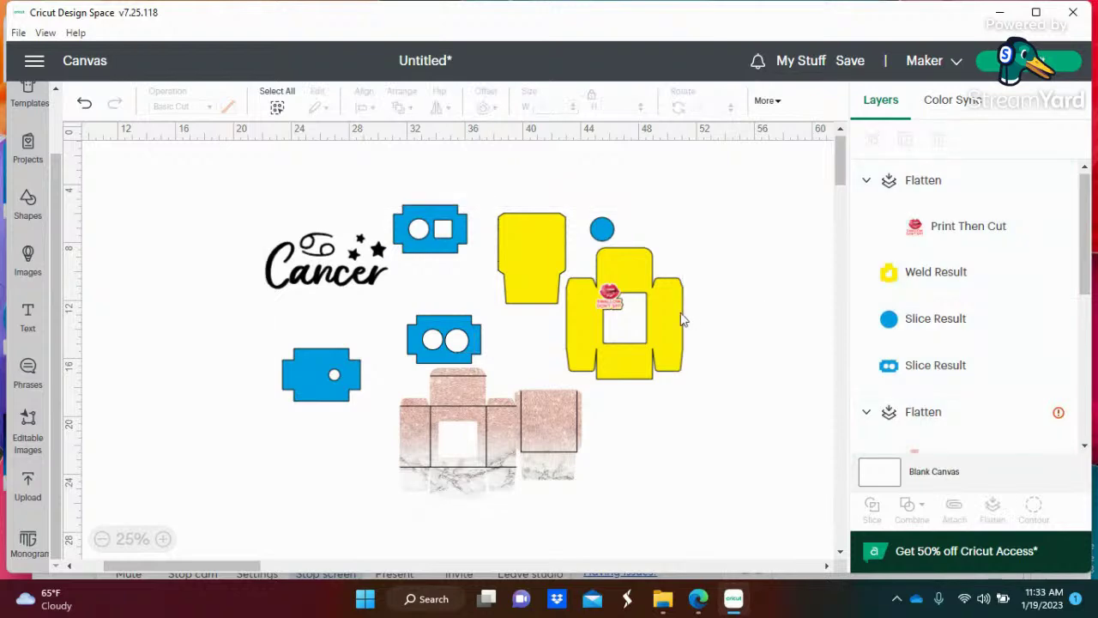
Dismiss the project incompatible notice and delete both flattened rose-gold marble box pieces.
left_click(682, 319)
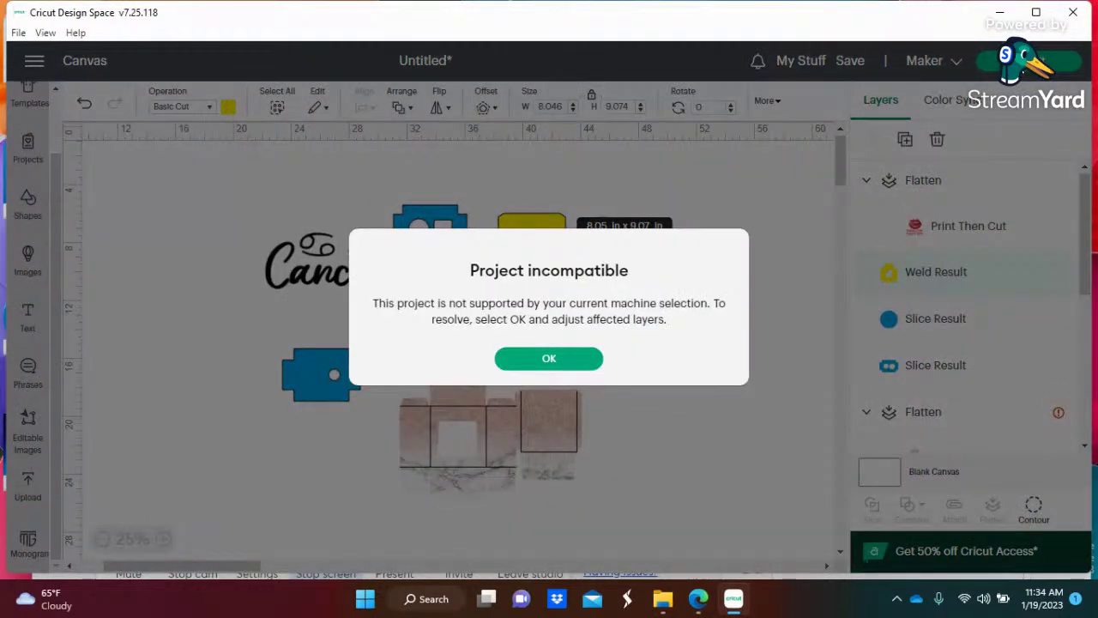
left_click(549, 357)
left_click_drag(565, 455, 624, 471)
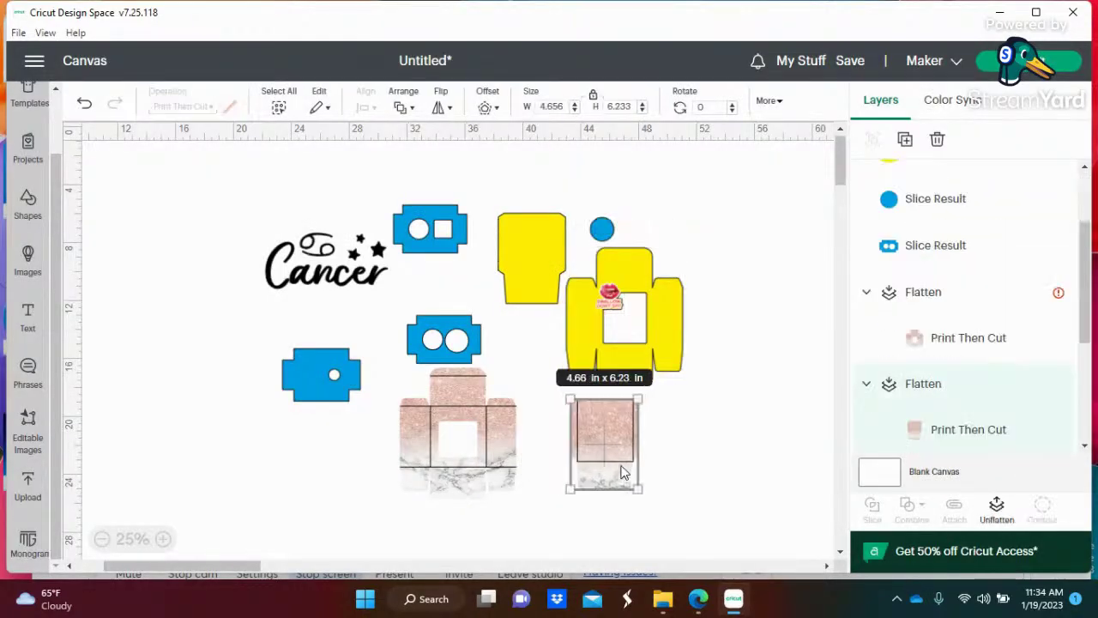
left_click(455, 461)
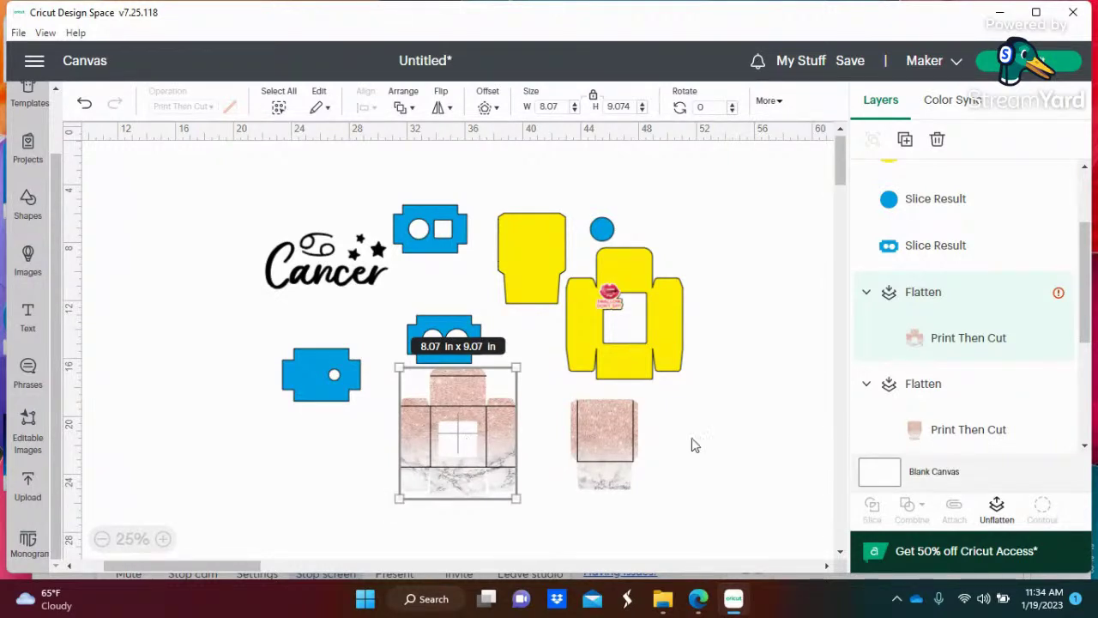
left_click_drag(674, 443, 429, 493)
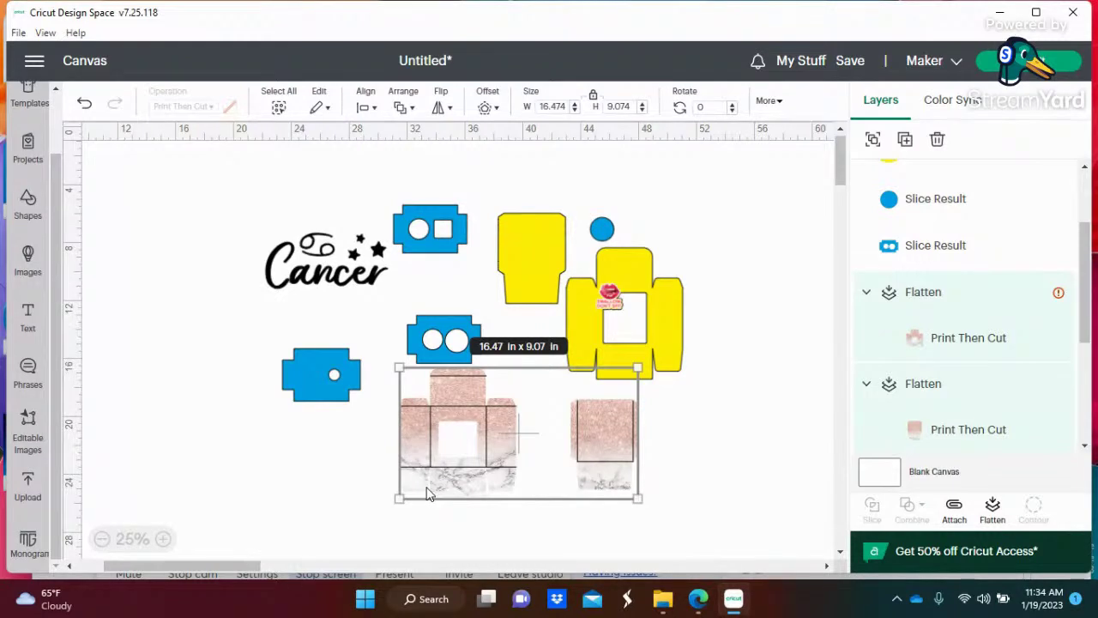
key("Delete")
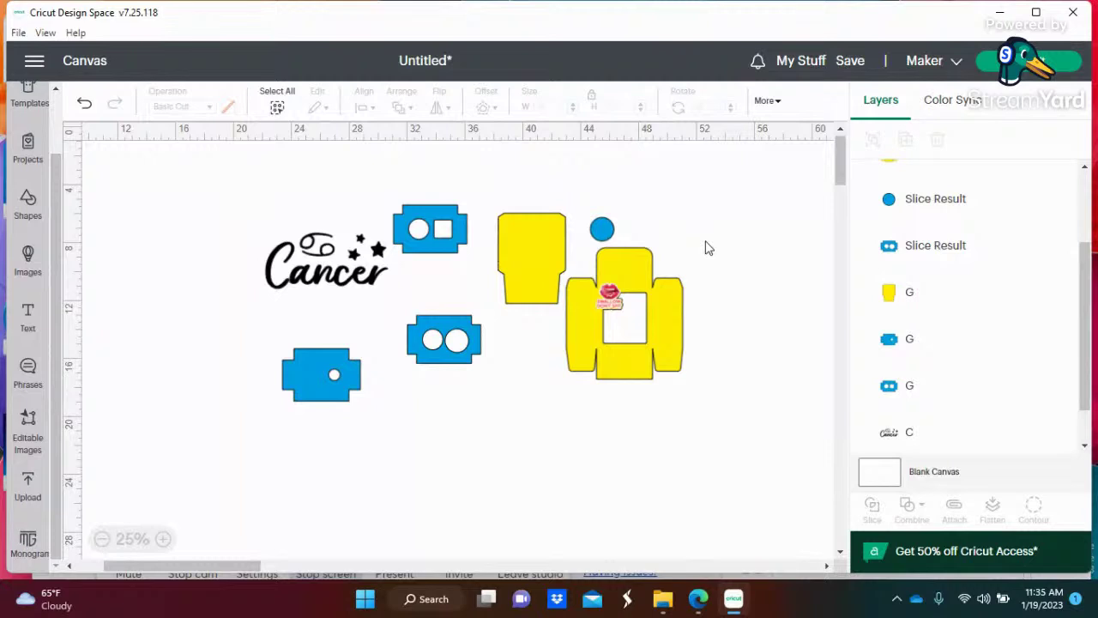
Prepare the project for making with all materials loaded On Mat, check the mats, and continue to the Make stage.
left_click(1058, 69)
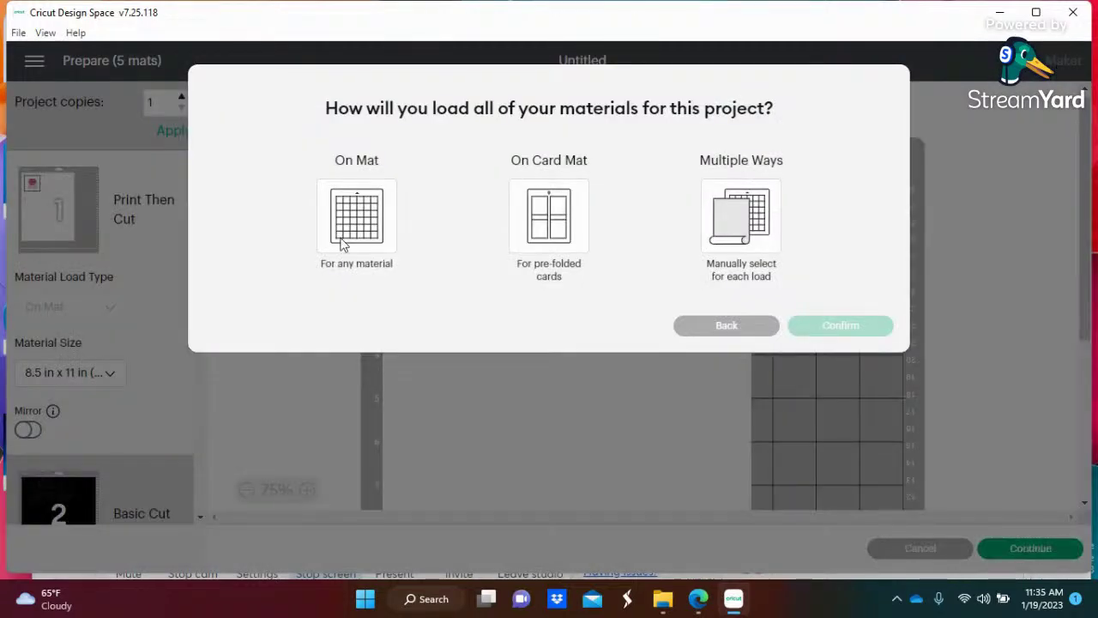
left_click(342, 246)
left_click(829, 384)
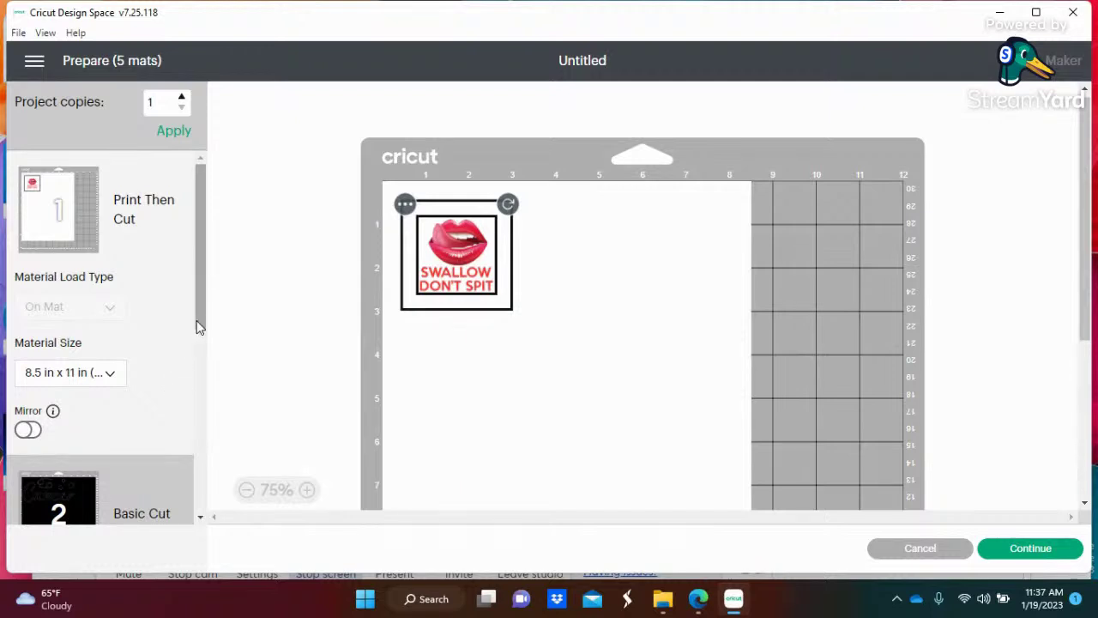
left_click_drag(198, 315, 200, 404)
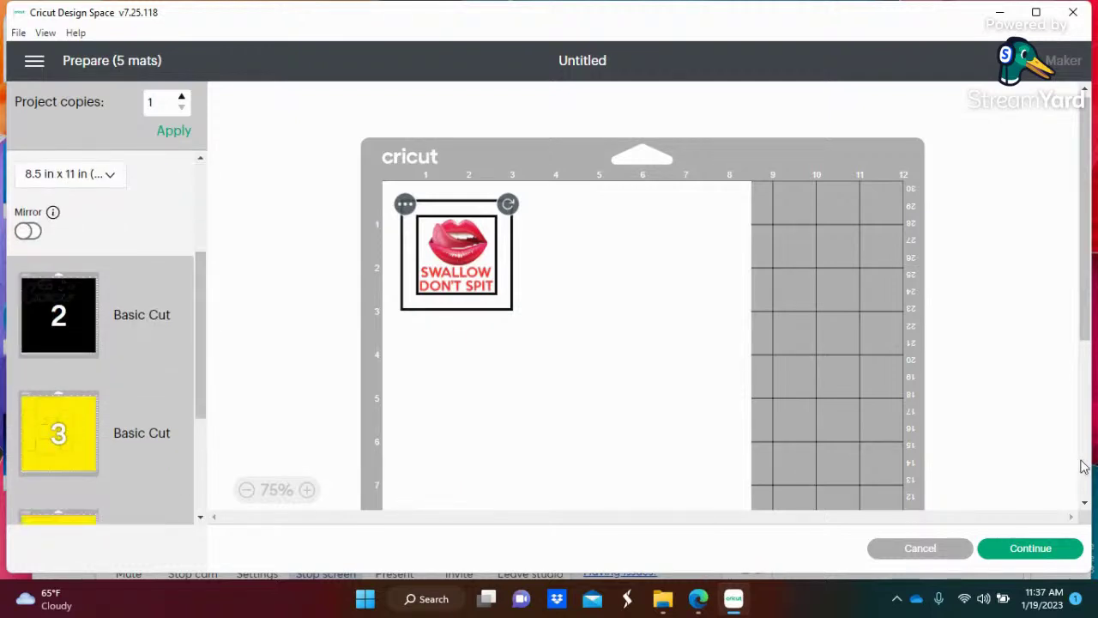
left_click(1035, 554)
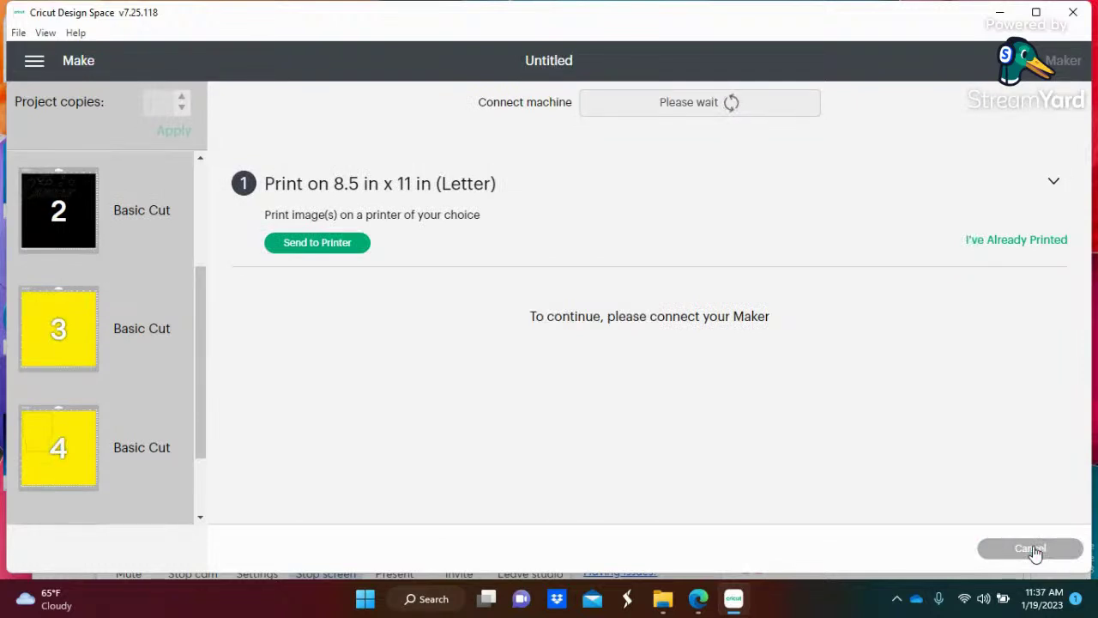
Print one copy of the lips and slogan sheet on the EPSON ET-2800 Series (Copy 1) with Add Bleed on, and select mat 2.
left_click(324, 252)
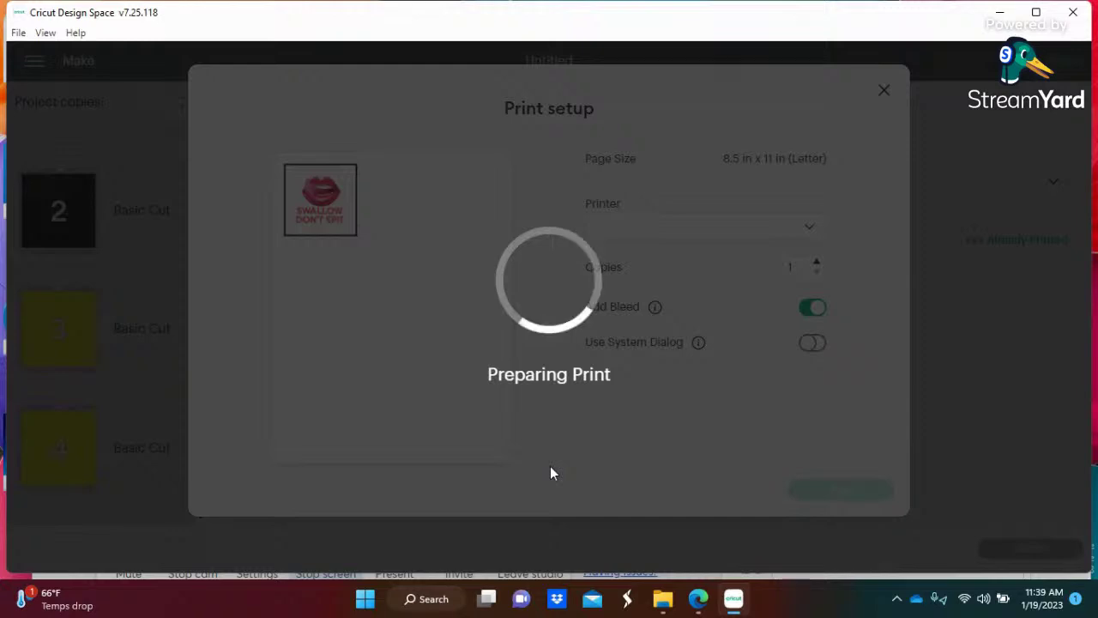
double_click(591, 374)
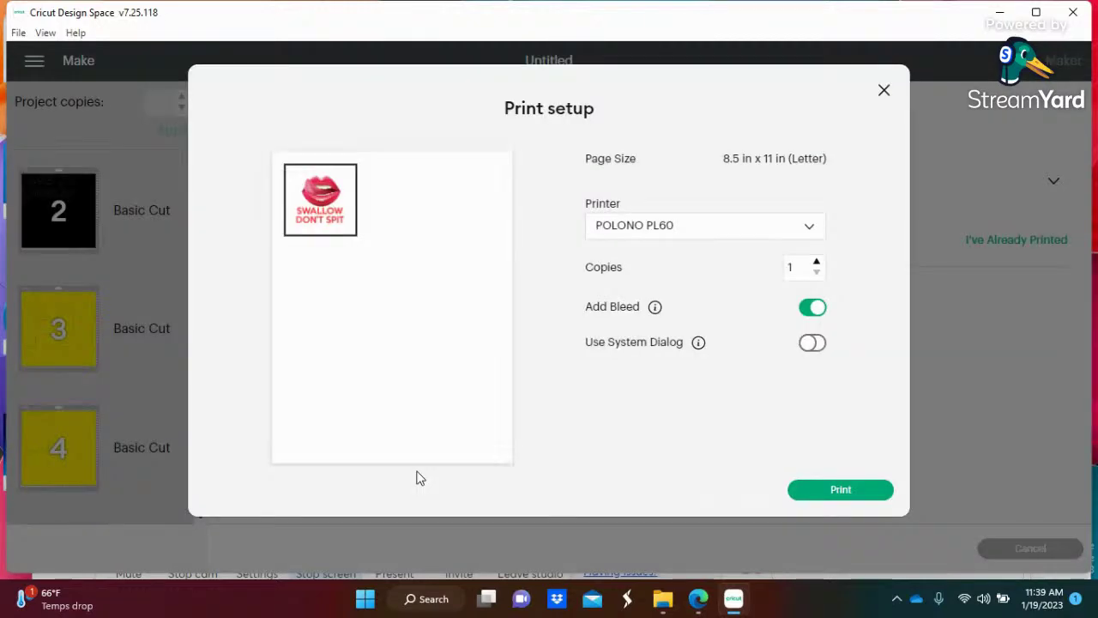
left_click(811, 226)
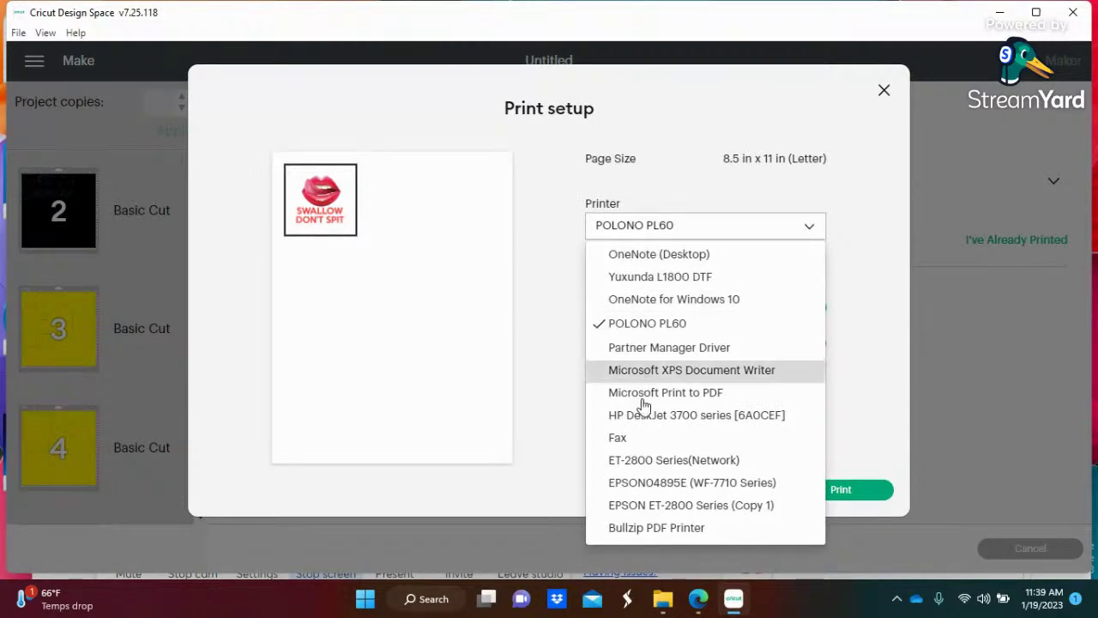
left_click(645, 505)
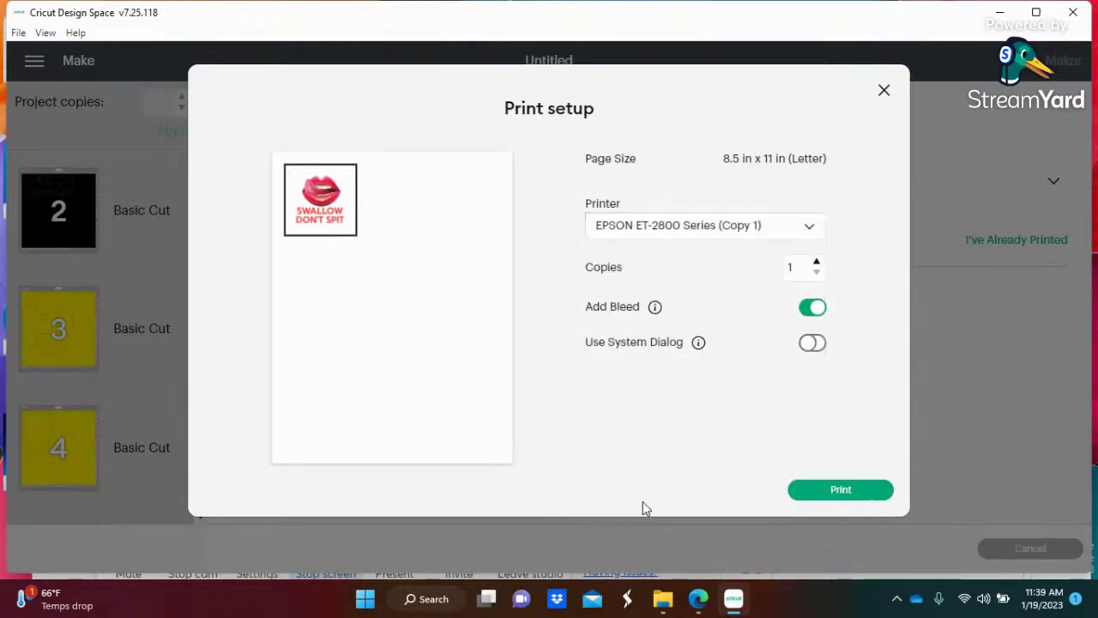
left_click(813, 344)
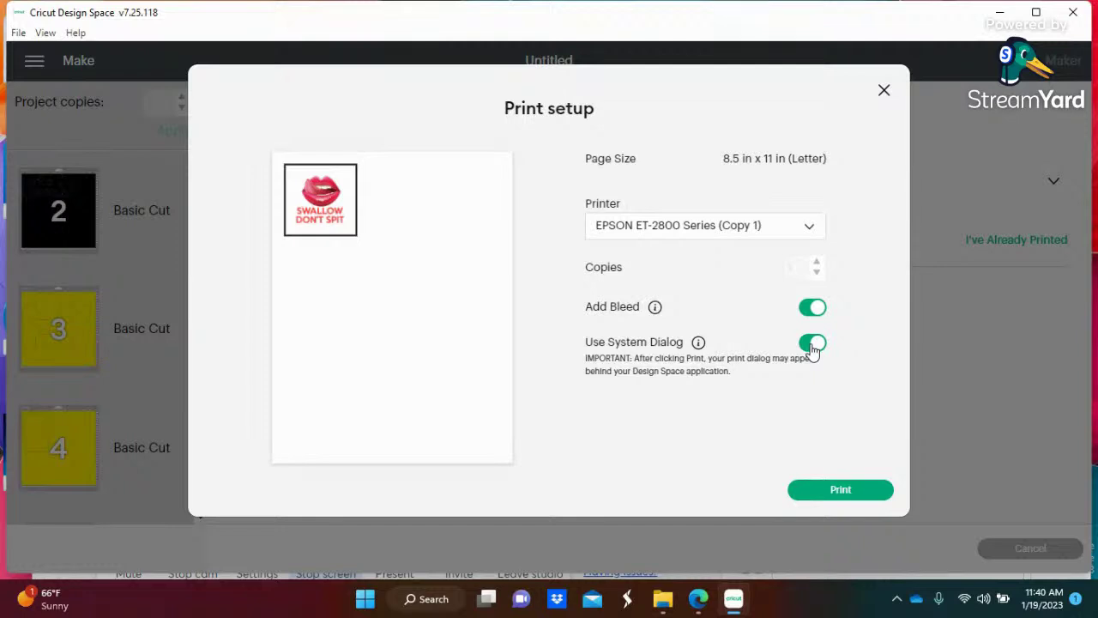
left_click(813, 345)
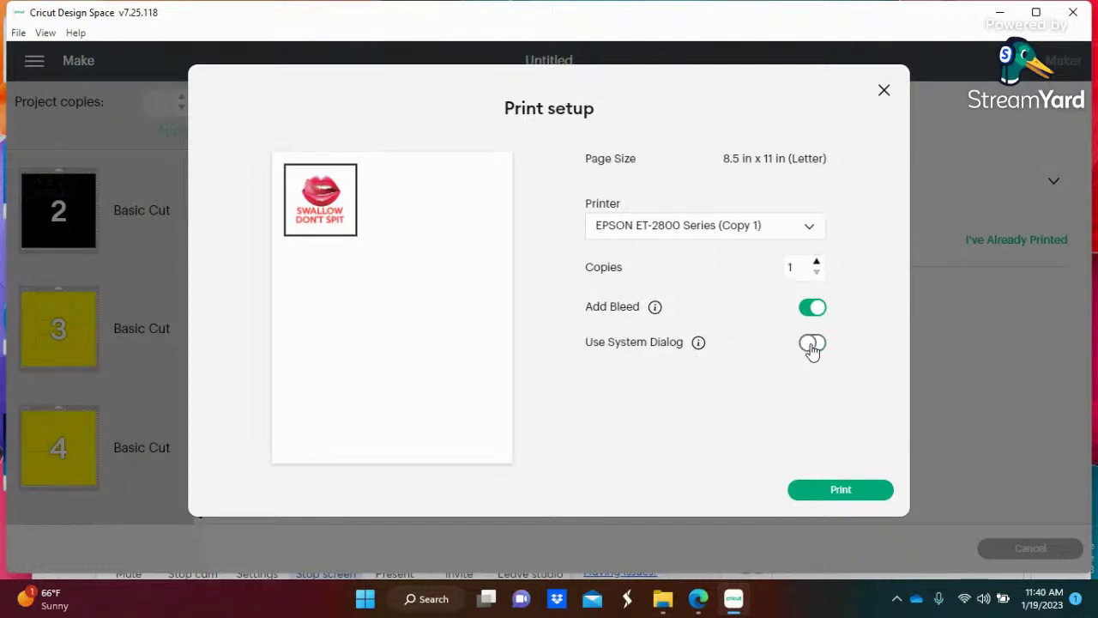
left_click(840, 490)
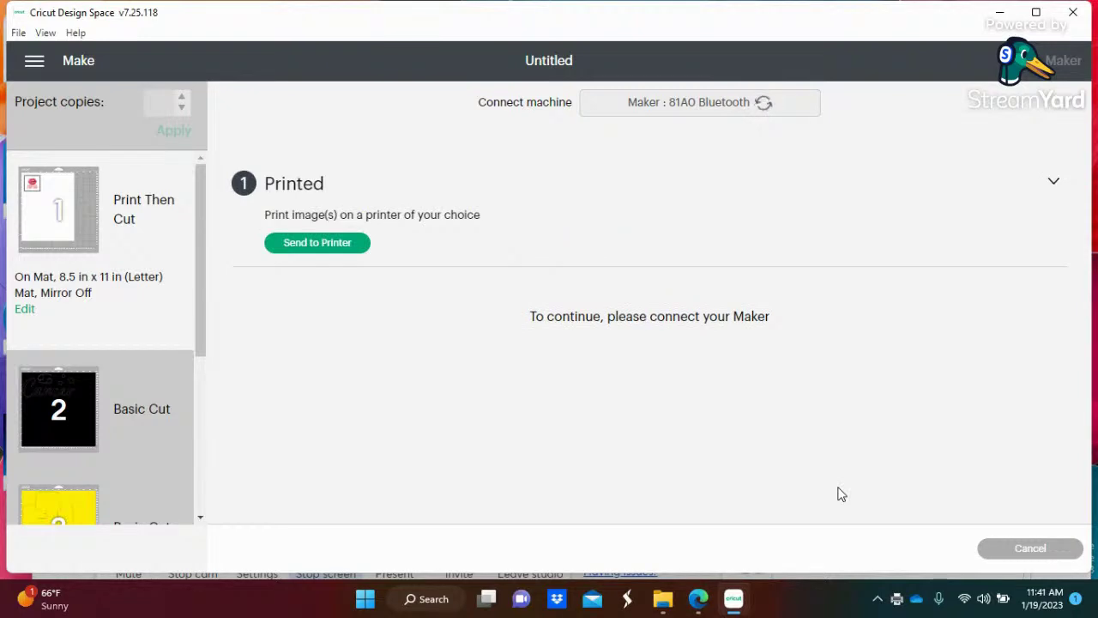
left_click(59, 403)
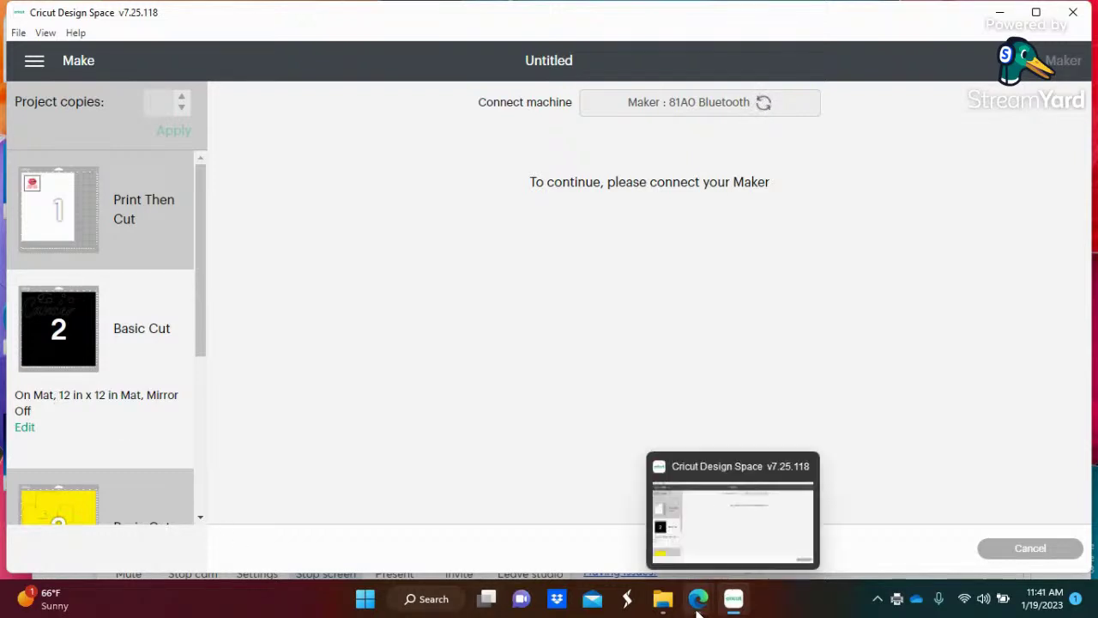
Switch to StreamYard, mute the computer's microphone, and add the second camera to the broadcast in a layout beside the shared screen.
mouse_move(697, 611)
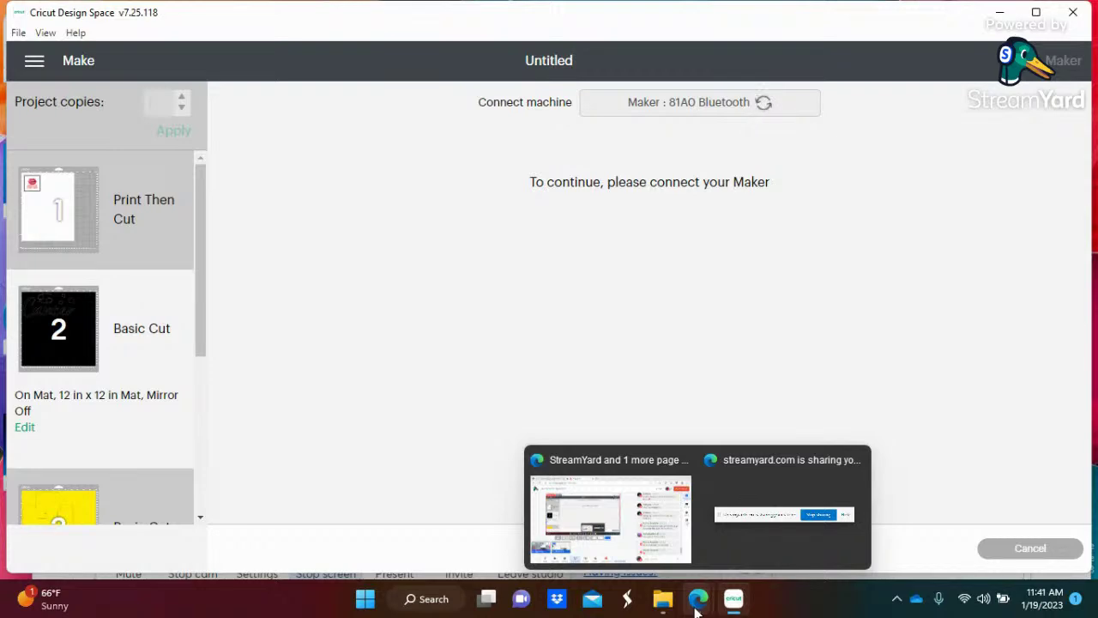
left_click(597, 534)
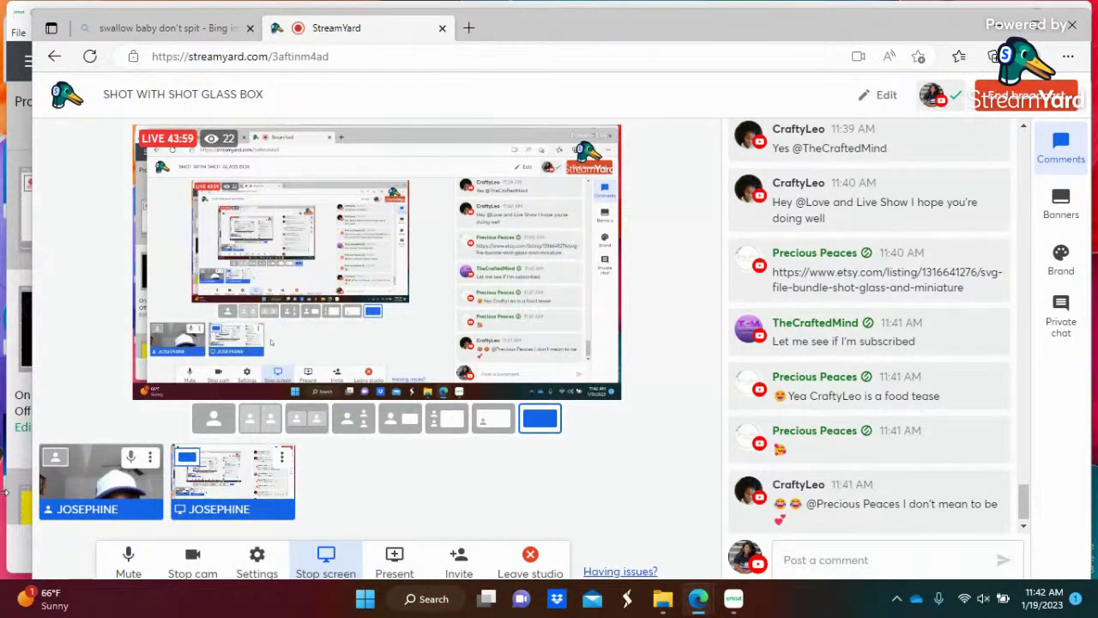
left_click(129, 464)
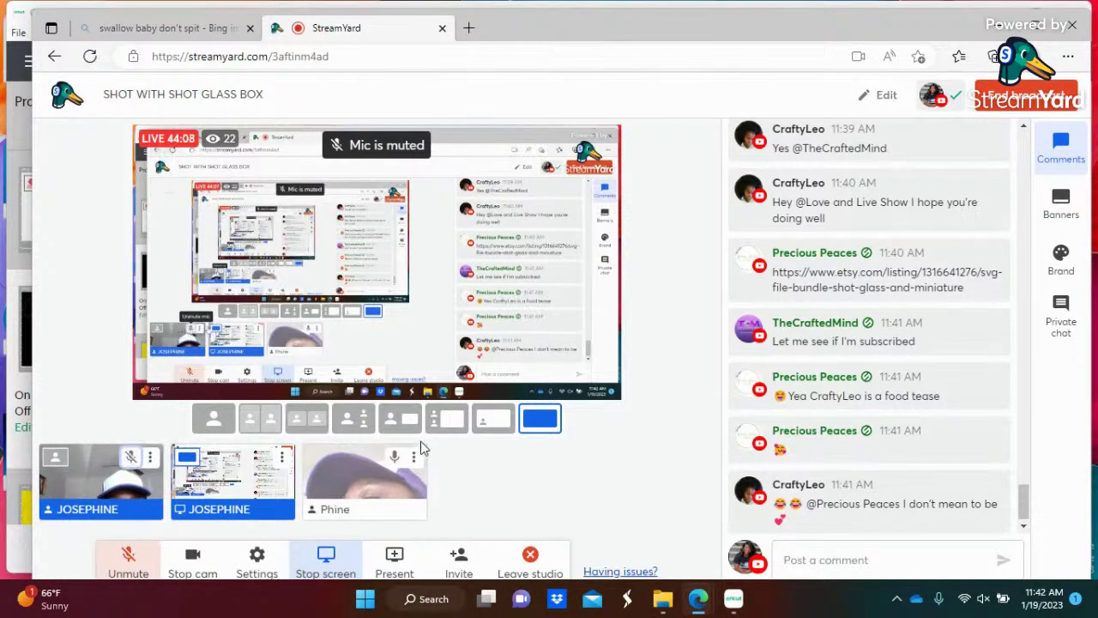
left_click(367, 483)
left_click(504, 448)
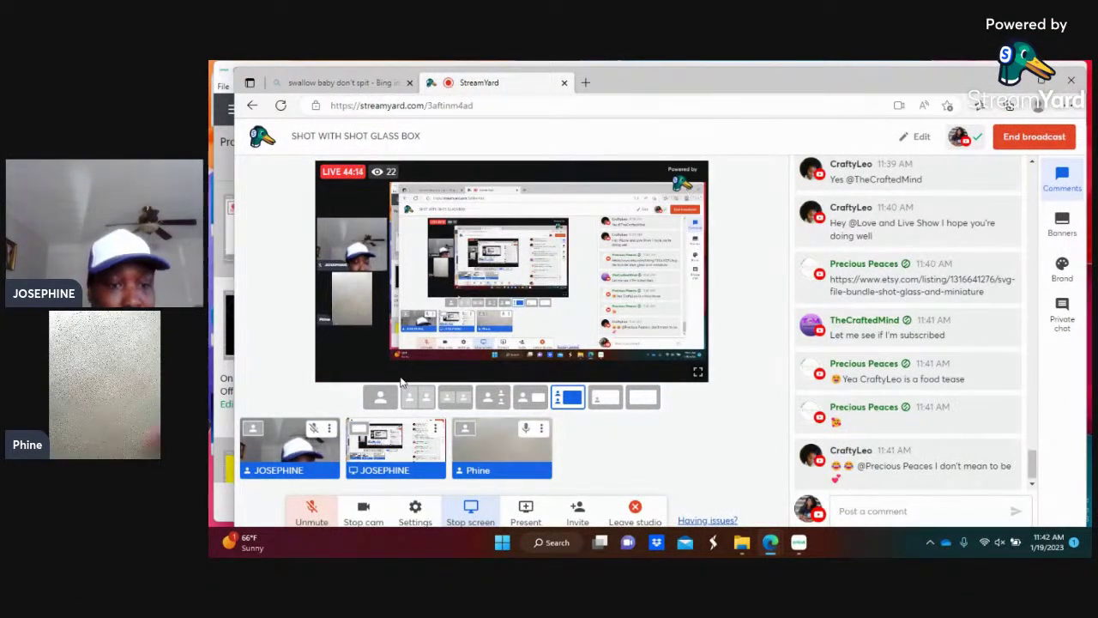
Move the second camera above the computer's webcam, remove that webcam from the broadcast, and dismiss the audio tip.
left_click_drag(363, 309, 378, 257)
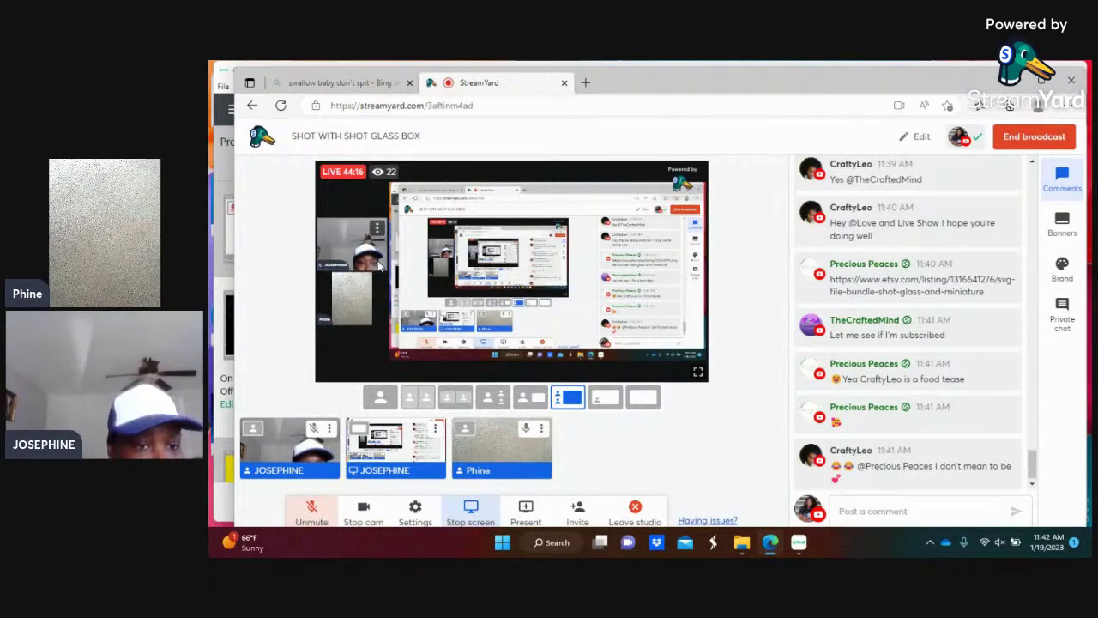
left_click(291, 448)
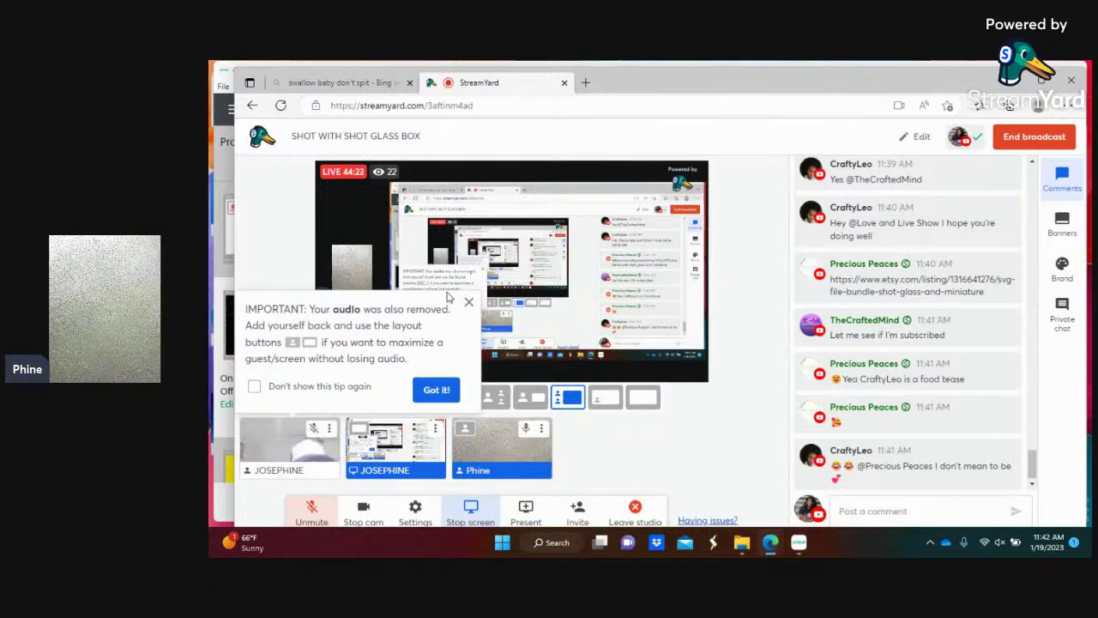
left_click(467, 305)
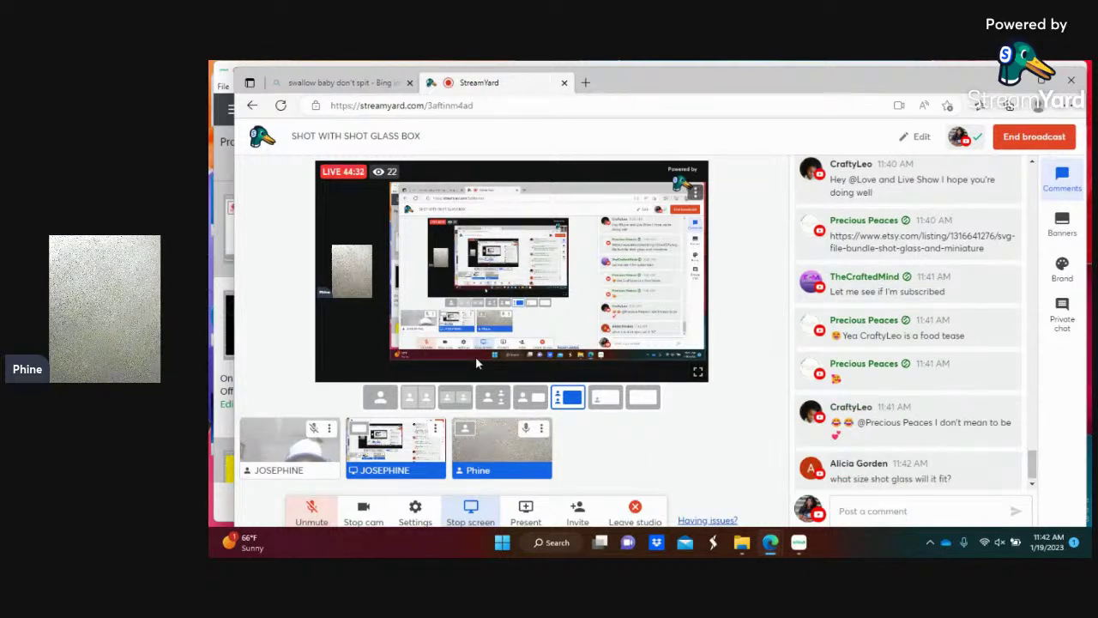
Switch to Cricut Design Space, cancel the cut, and return to the Prepare stage.
mouse_move(778, 552)
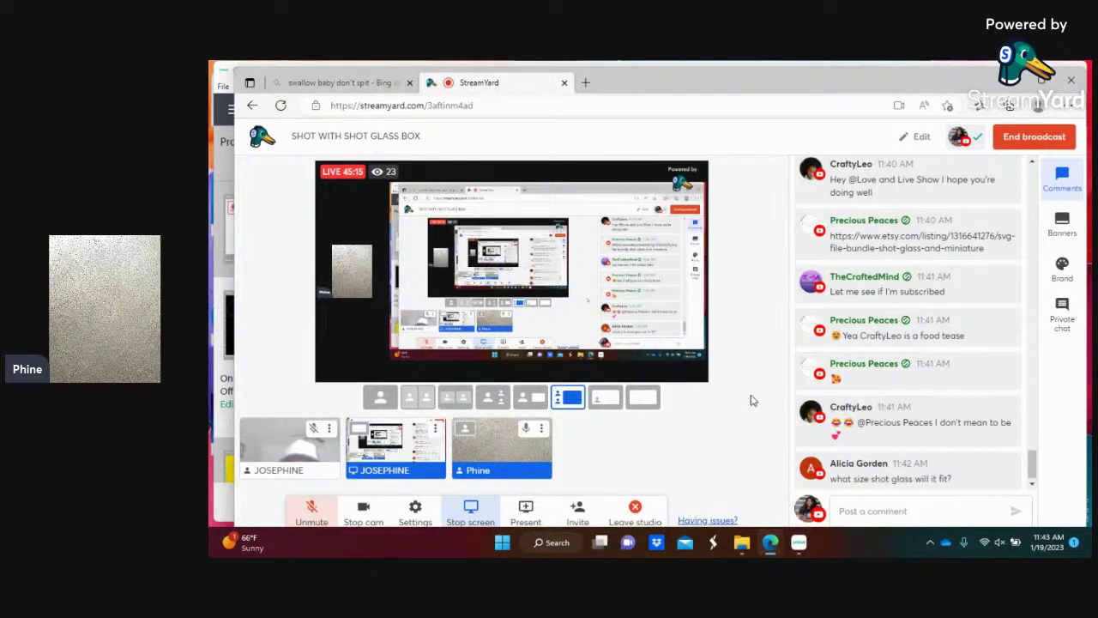
left_click(799, 544)
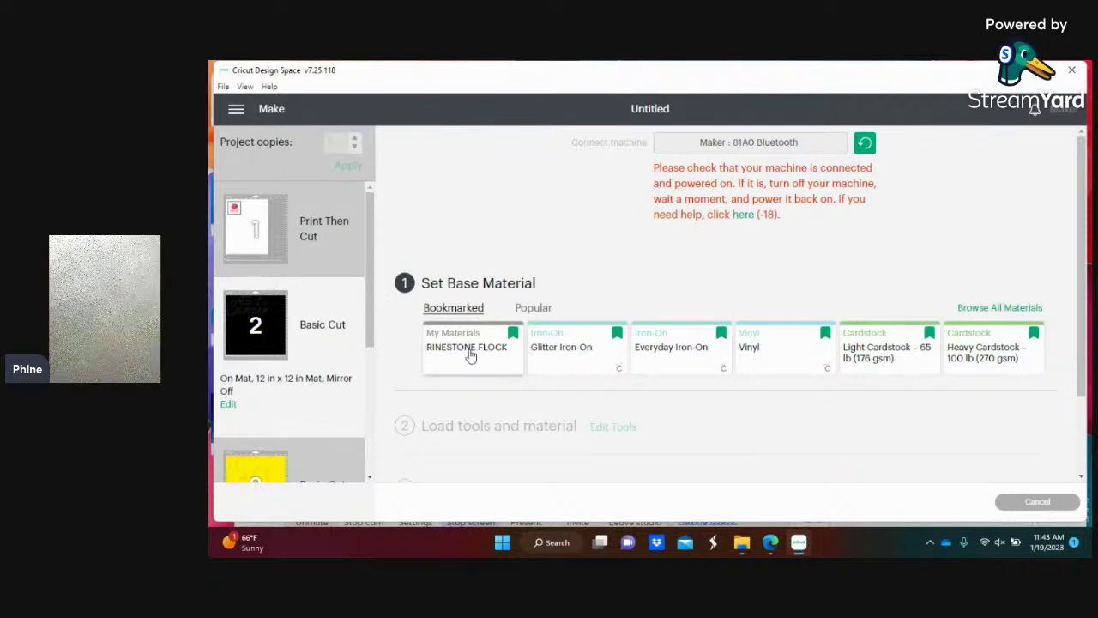
left_click(1026, 506)
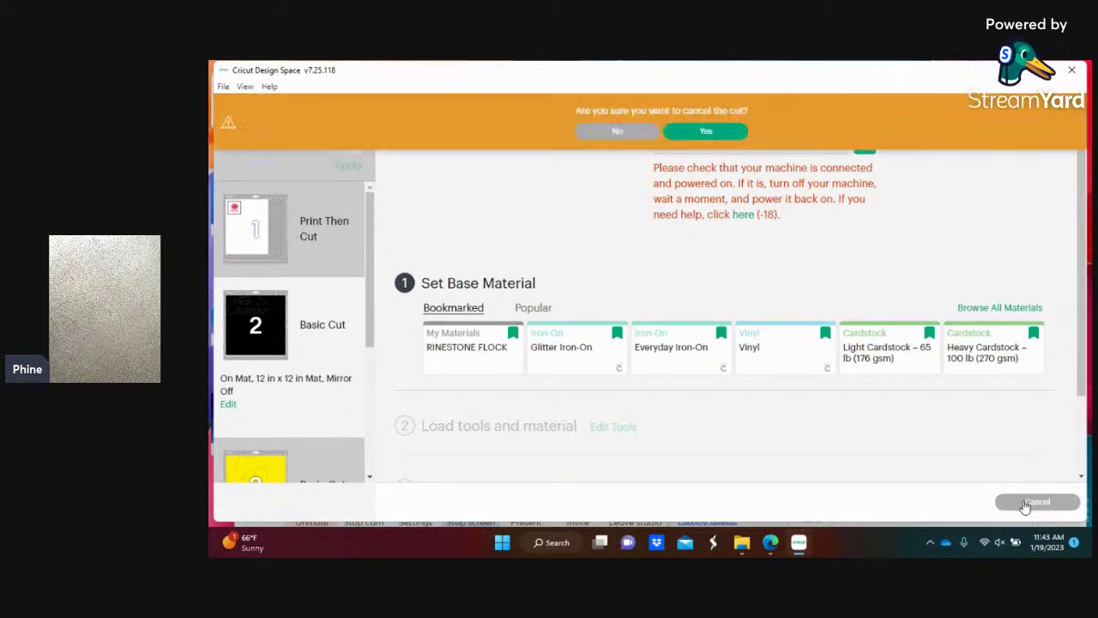
left_click(731, 136)
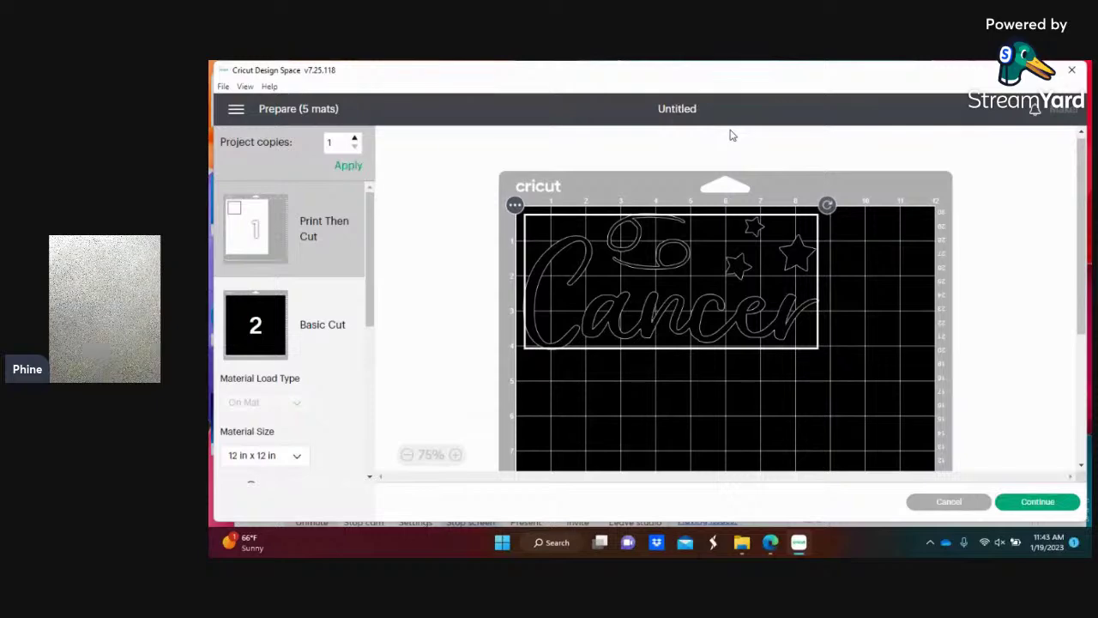
Reposition the windowed box template on yellow mat 3 so its side edges sit at about 2 in and 10 in.
scroll(823, 350, "down", 3)
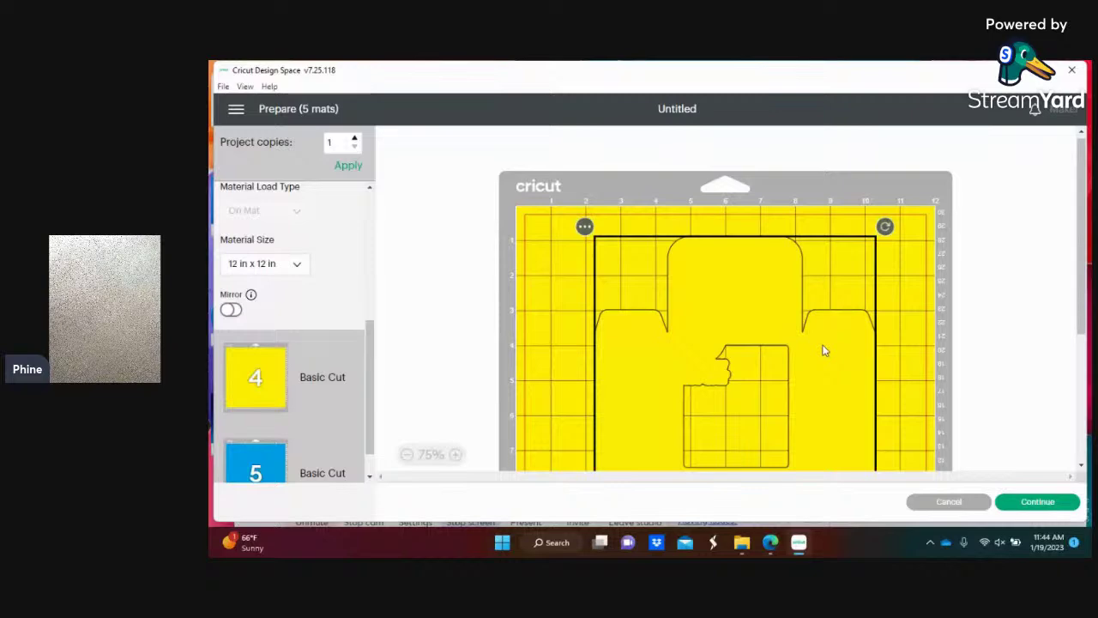
scroll(1084, 289, "down", 3)
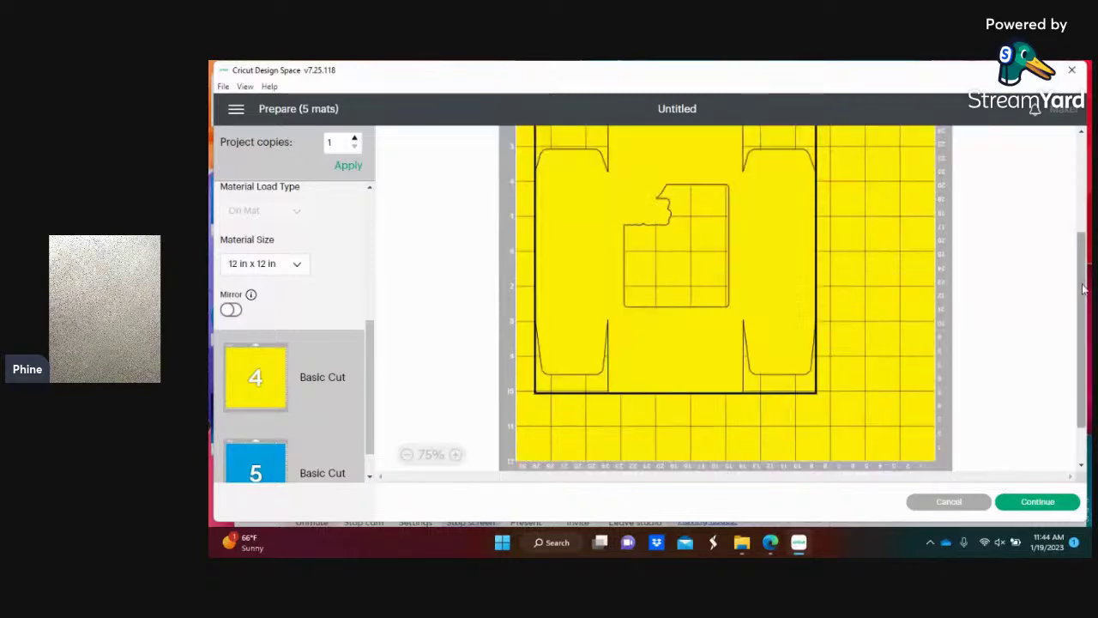
mouse_move(1083, 289)
left_mouse_down()
mouse_move(1077, 214)
mouse_move(1087, 285)
left_mouse_up()
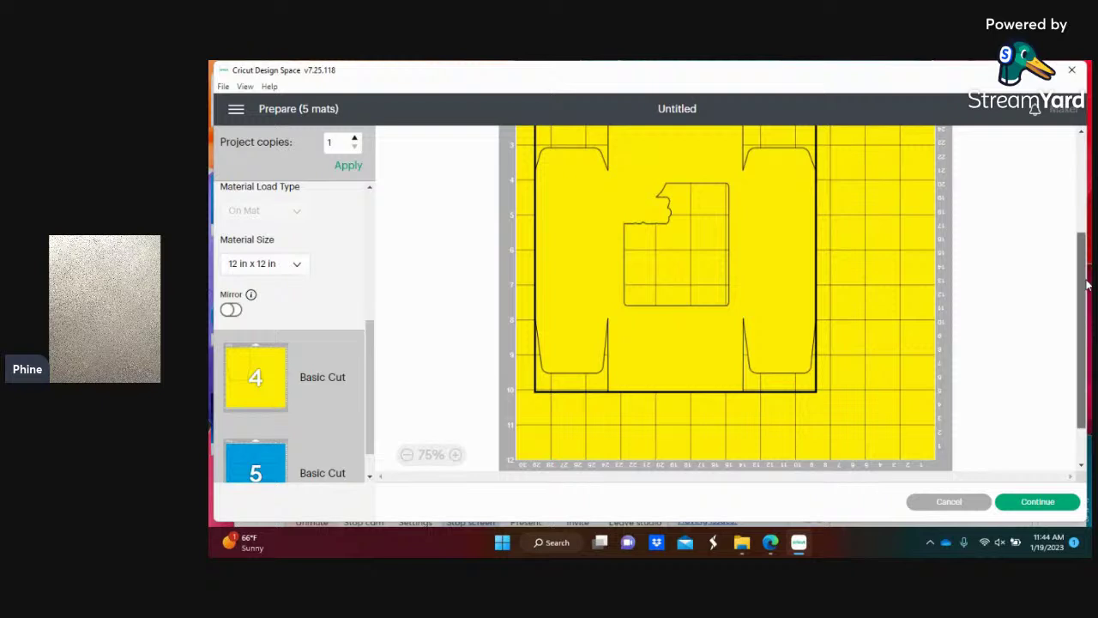
left_click_drag(758, 289, 809, 290)
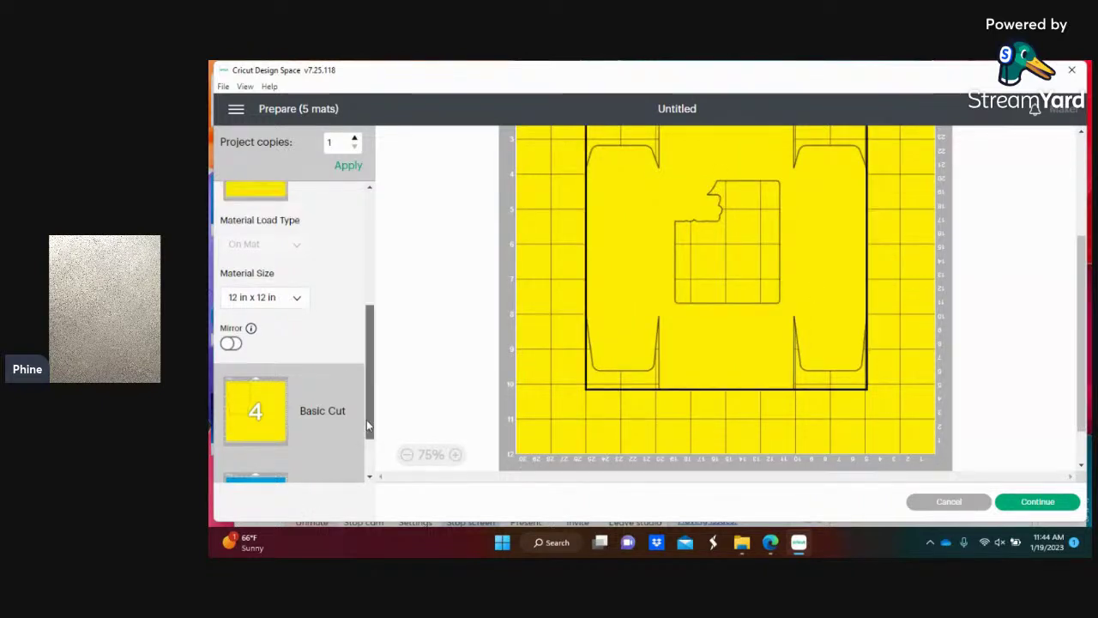
scroll(370, 369, "down", 1)
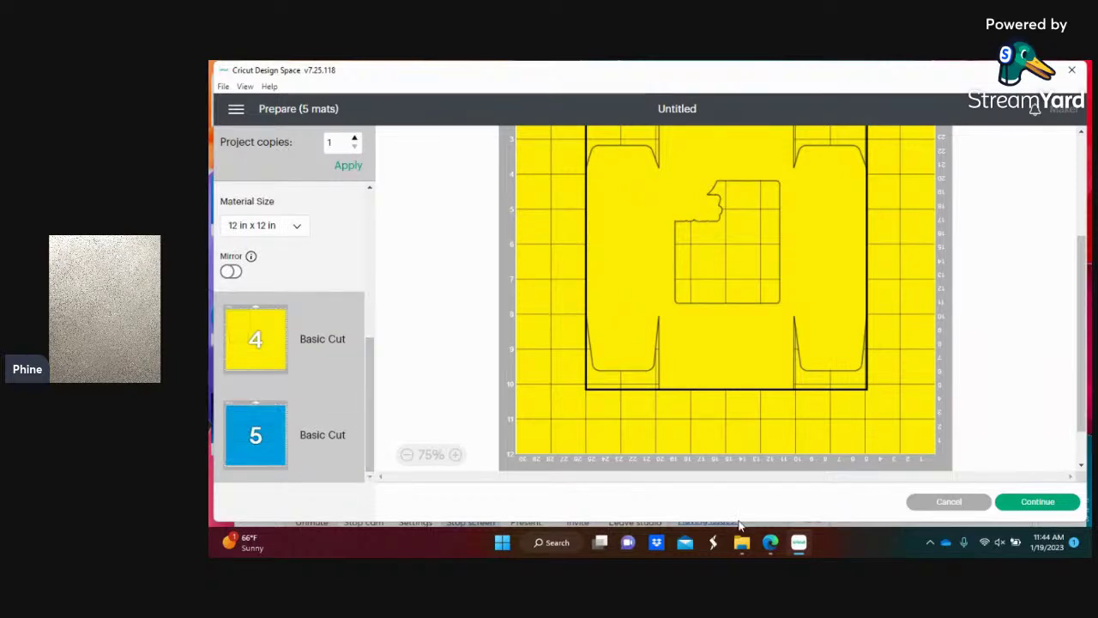
Switch to StreamYard and change the broadcast to the solo layout that shows only the second camera.
mouse_move(795, 549)
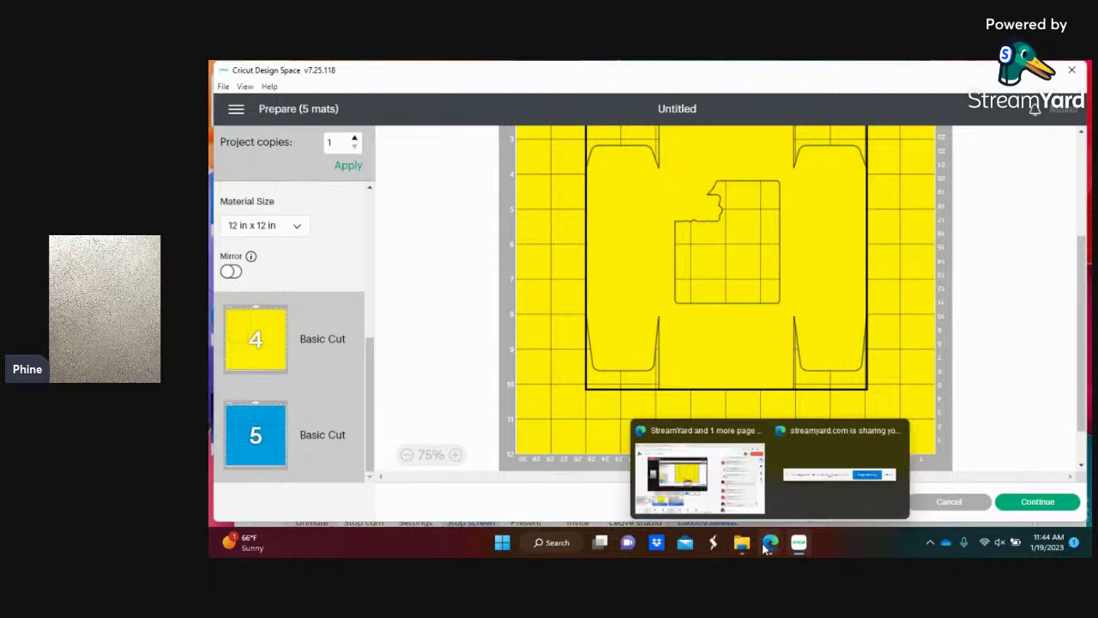
left_click(699, 488)
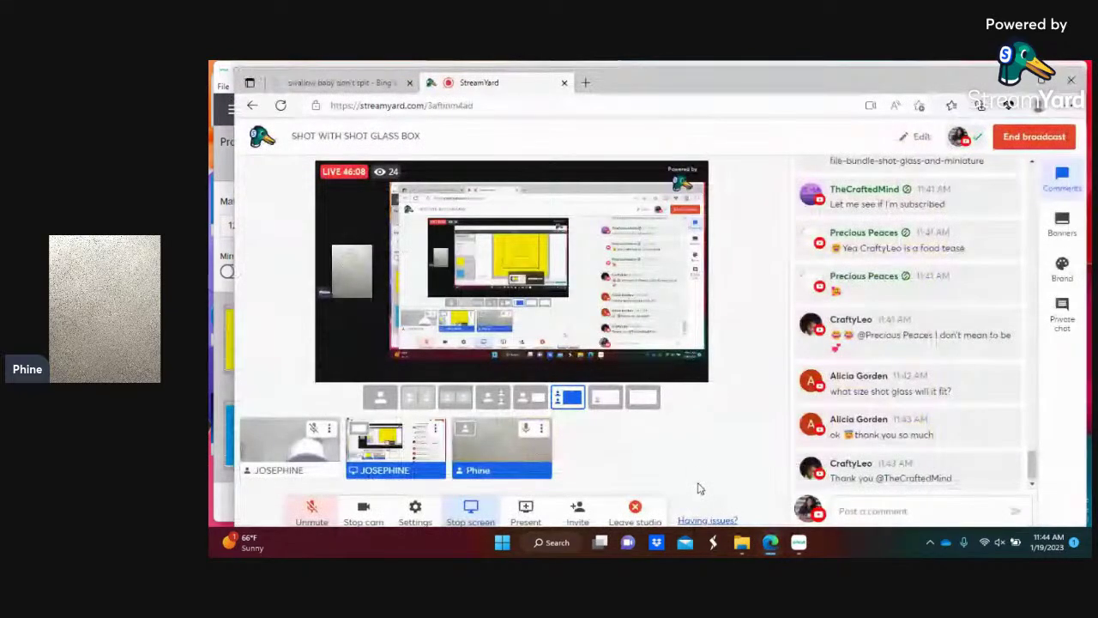
left_click(380, 397)
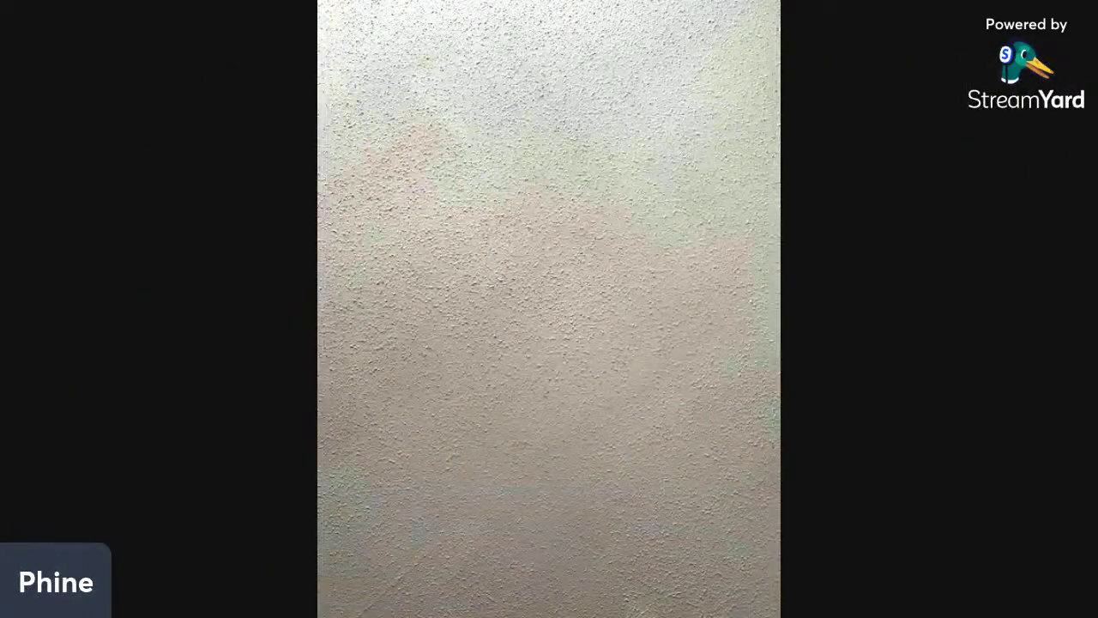